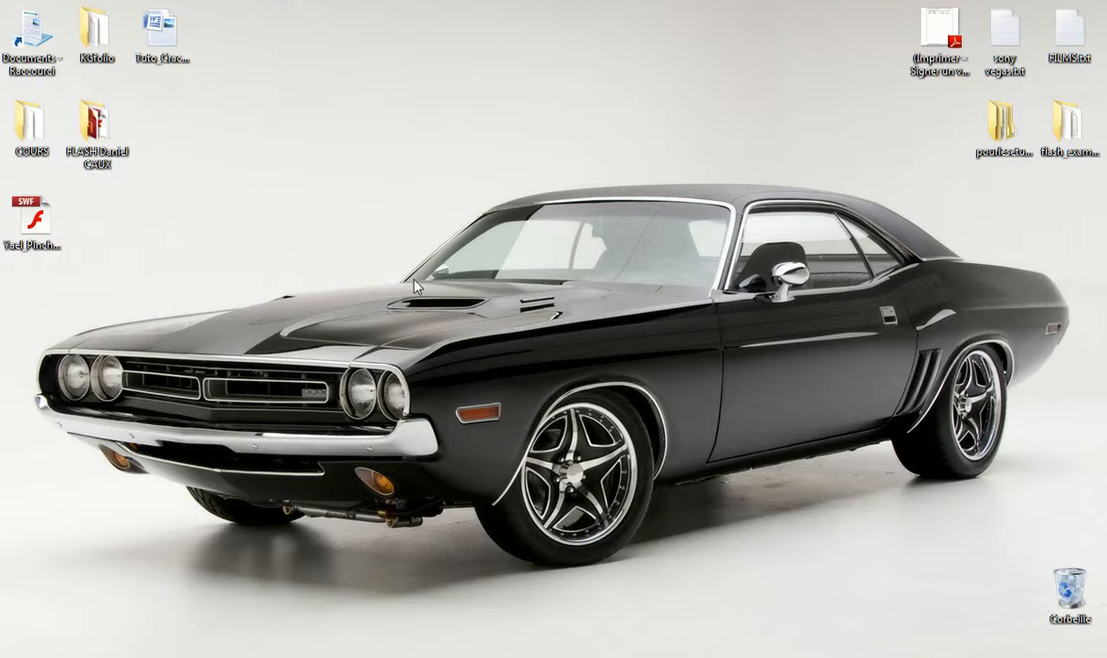
Play the finished SWF example from the desktop, try its letter buttons, and close it.
double_click(33, 218)
drag(481, 123, 484, 37)
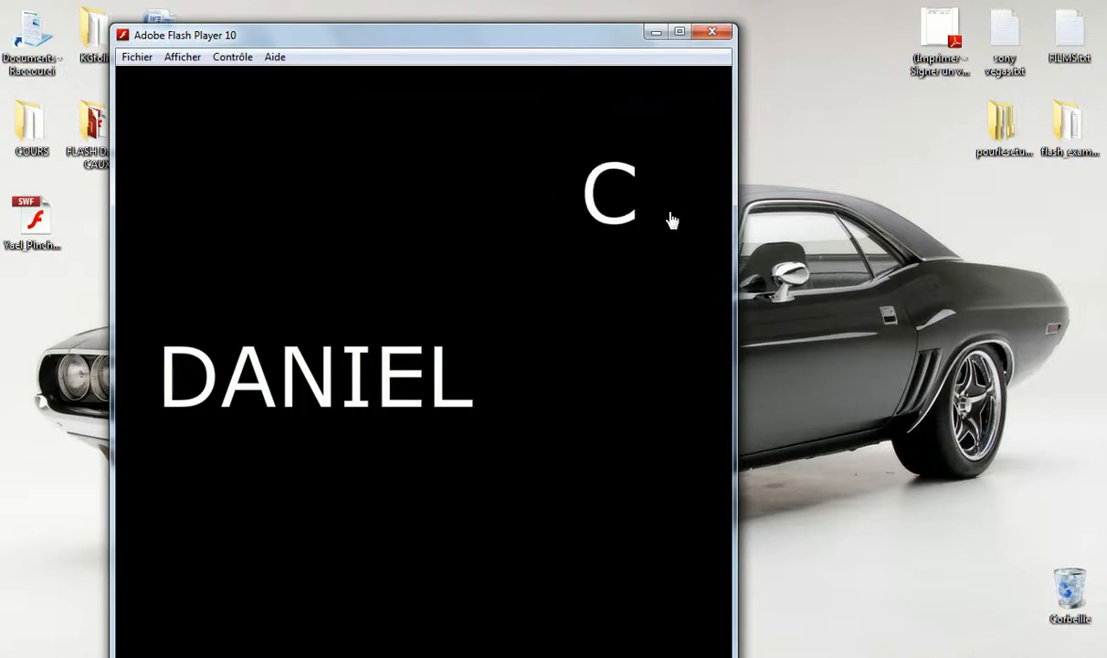
click(616, 330)
click(627, 439)
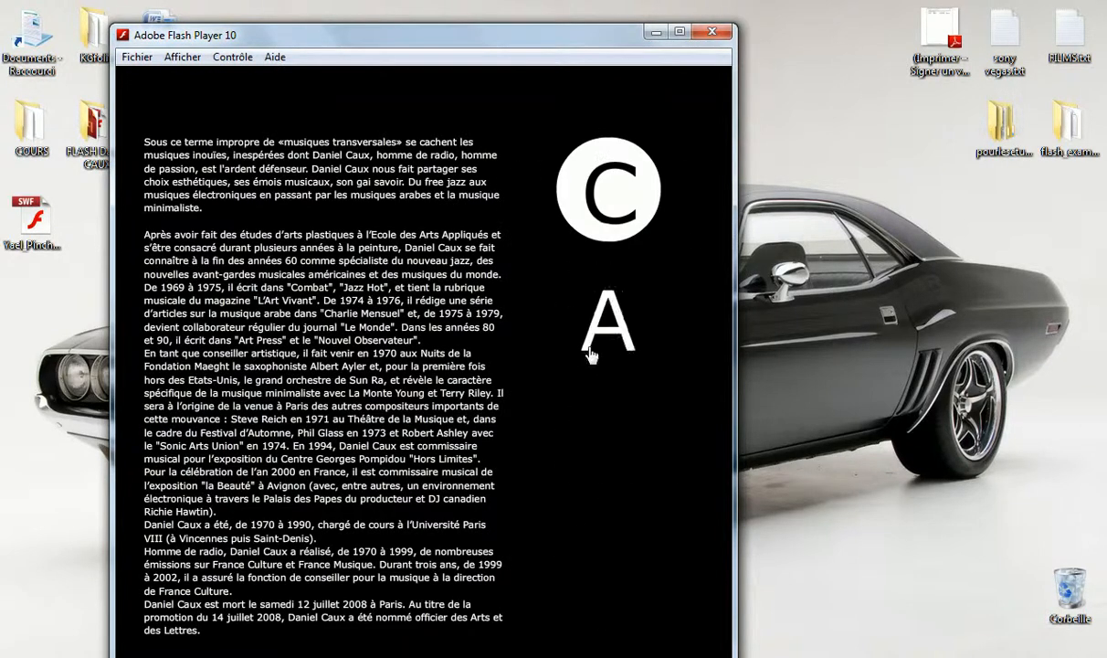
click(607, 590)
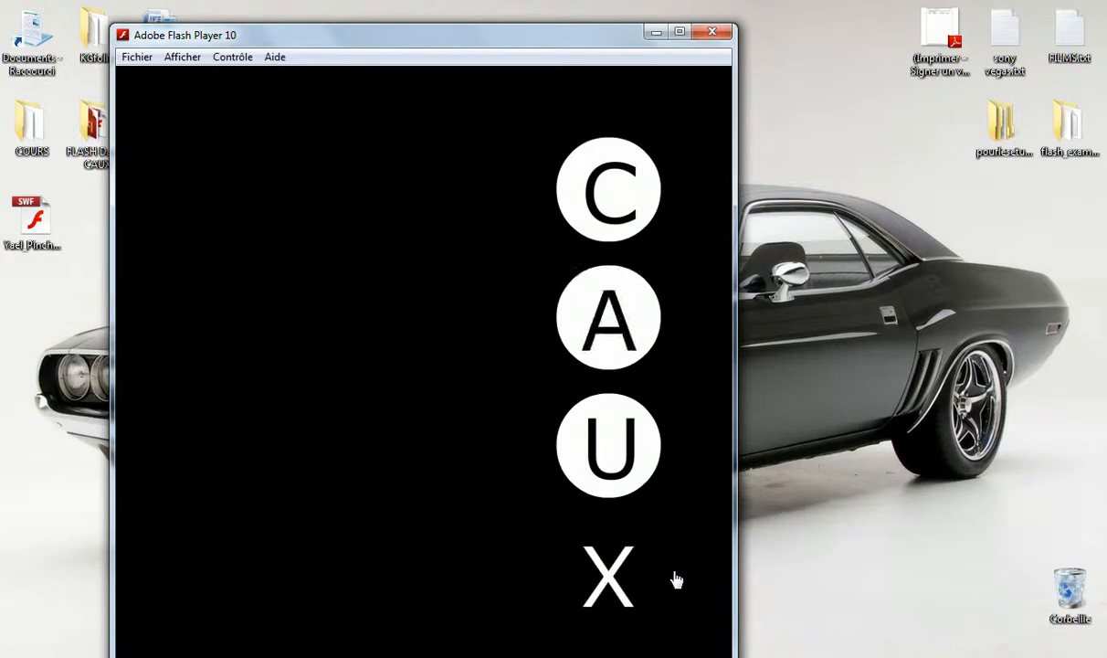
click(713, 32)
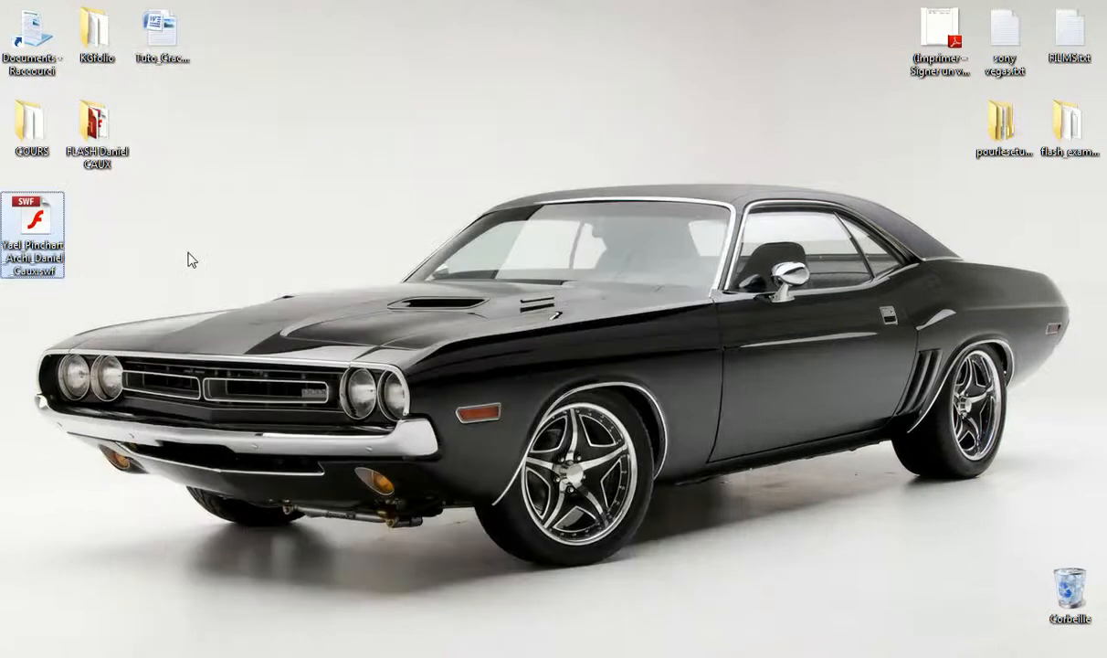
In Flash Professional, start a new ActionScript 3.0 document with centimetre ruler units, 25 cm wide and 25 cm high.
click(259, 656)
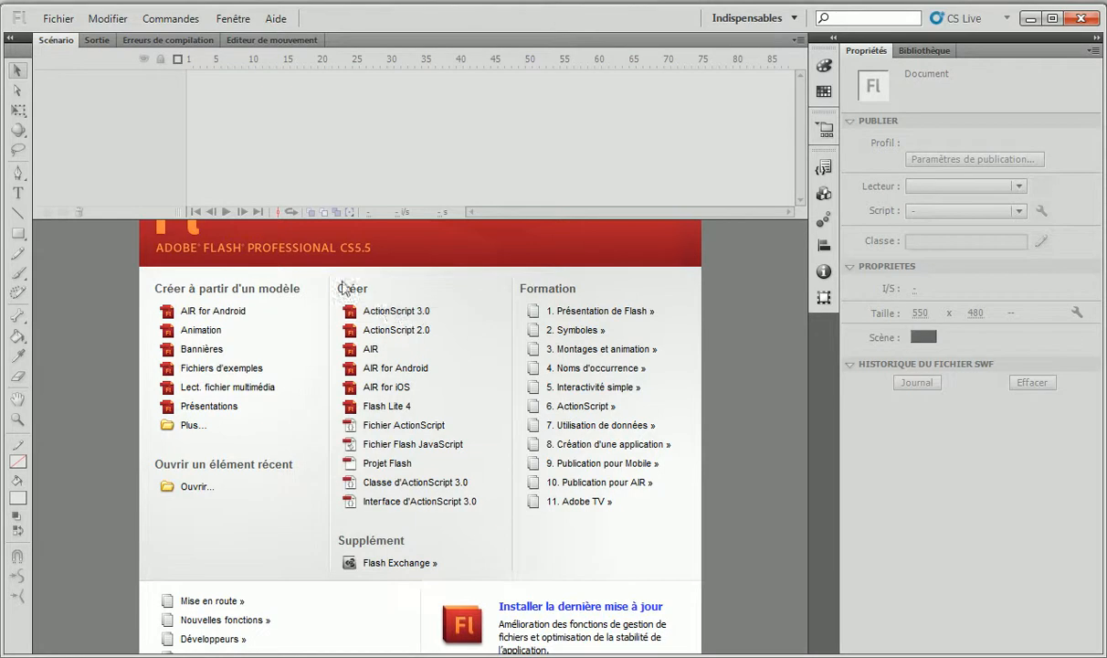
click(57, 19)
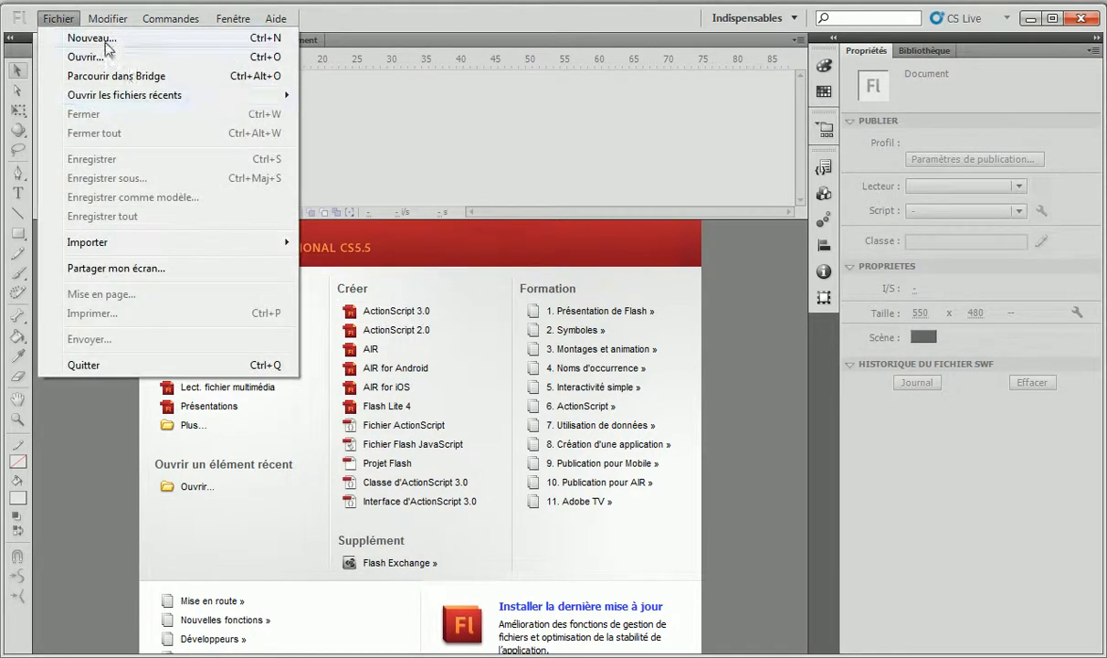
key(Escape)
key(ctrl+n)
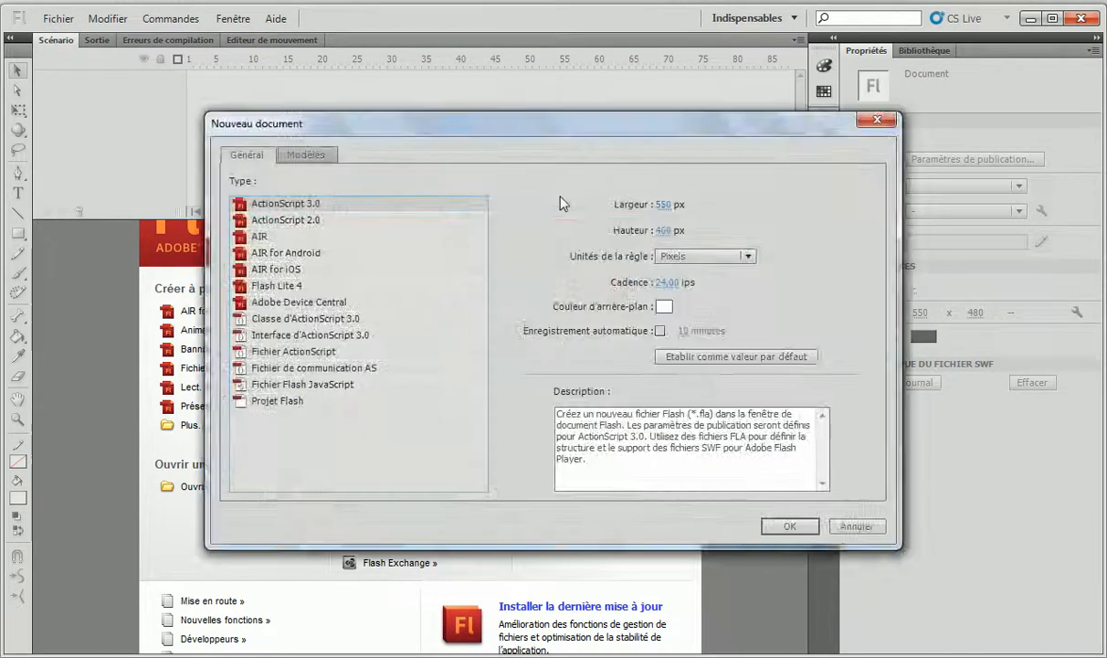
click(668, 205)
click(717, 256)
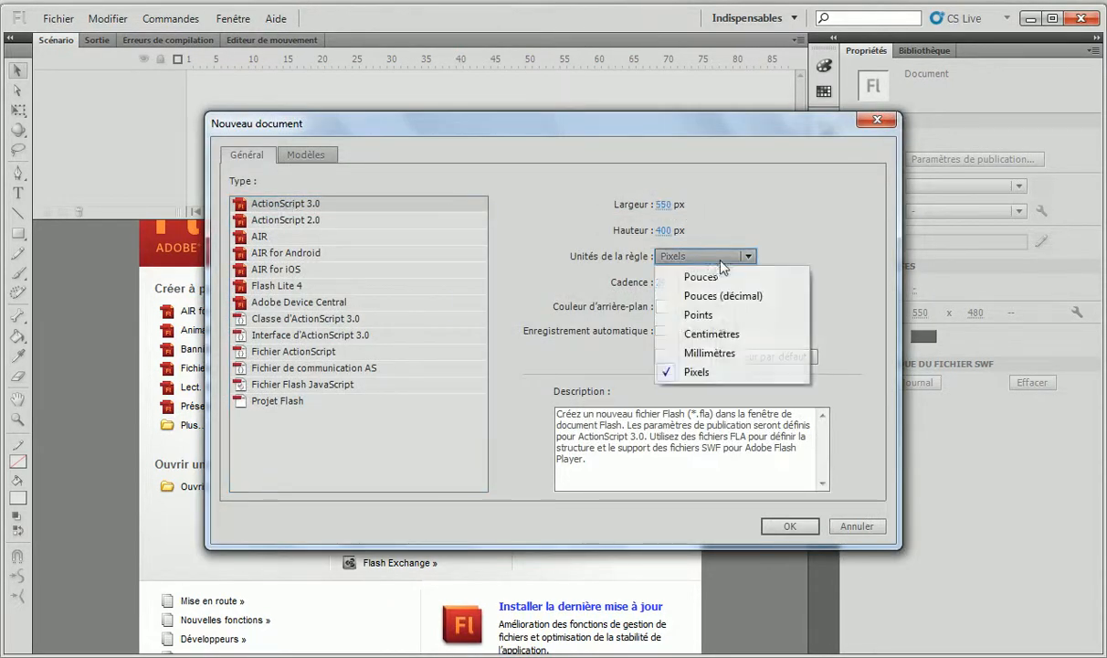
click(720, 335)
click(668, 204)
text(25)
key(Tab)
text(25)
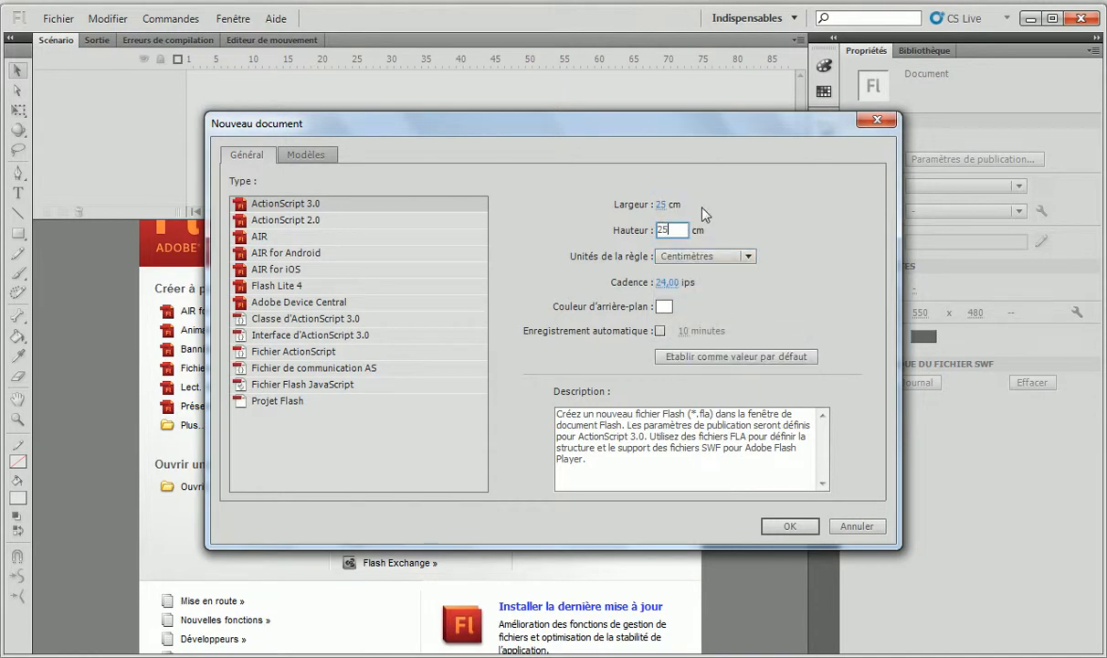
Set the new document's frame rate to 25 fps and its background colour to black, and create it.
click(673, 282)
click(664, 306)
click(677, 350)
click(791, 524)
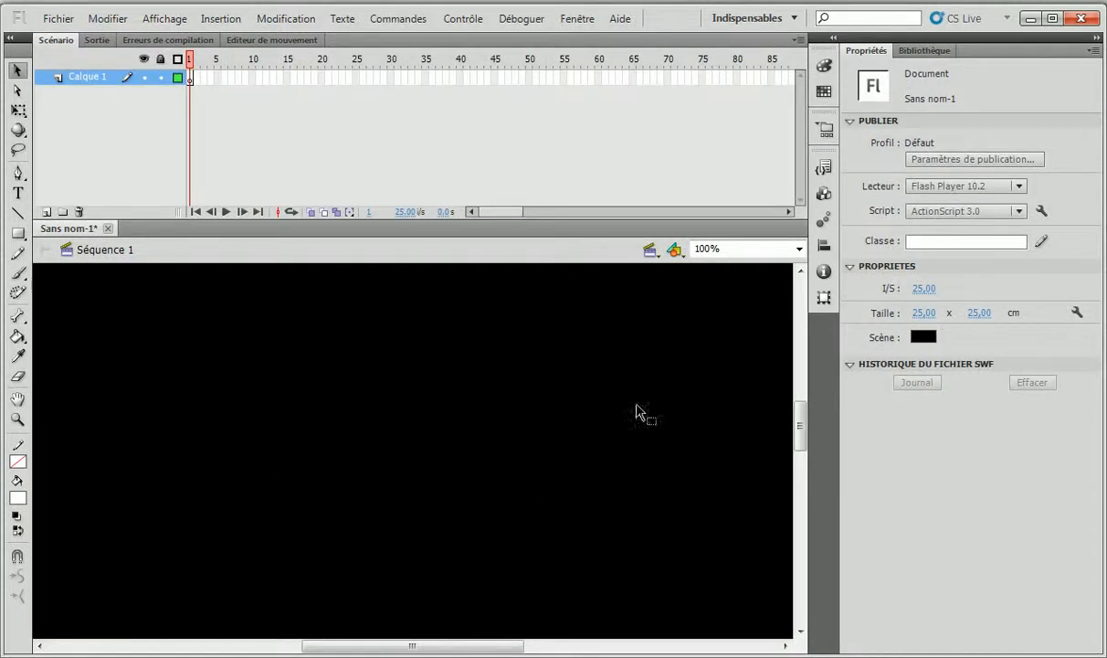
Rename the document's only layer as IMAGES.
click(799, 249)
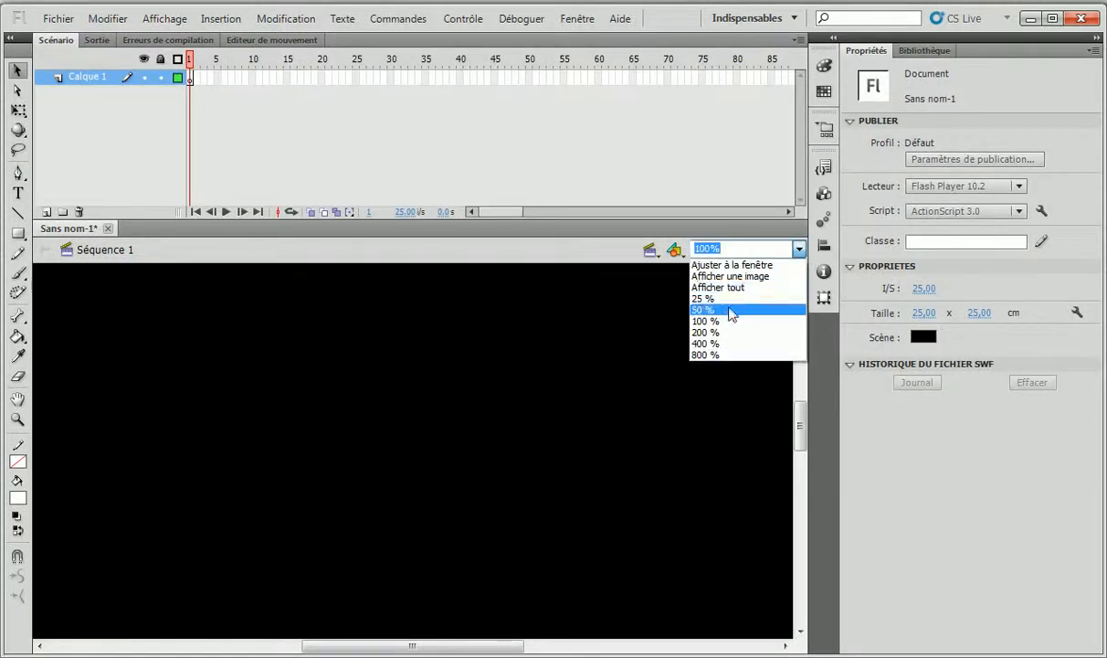
click(731, 311)
drag(452, 438, 431, 343)
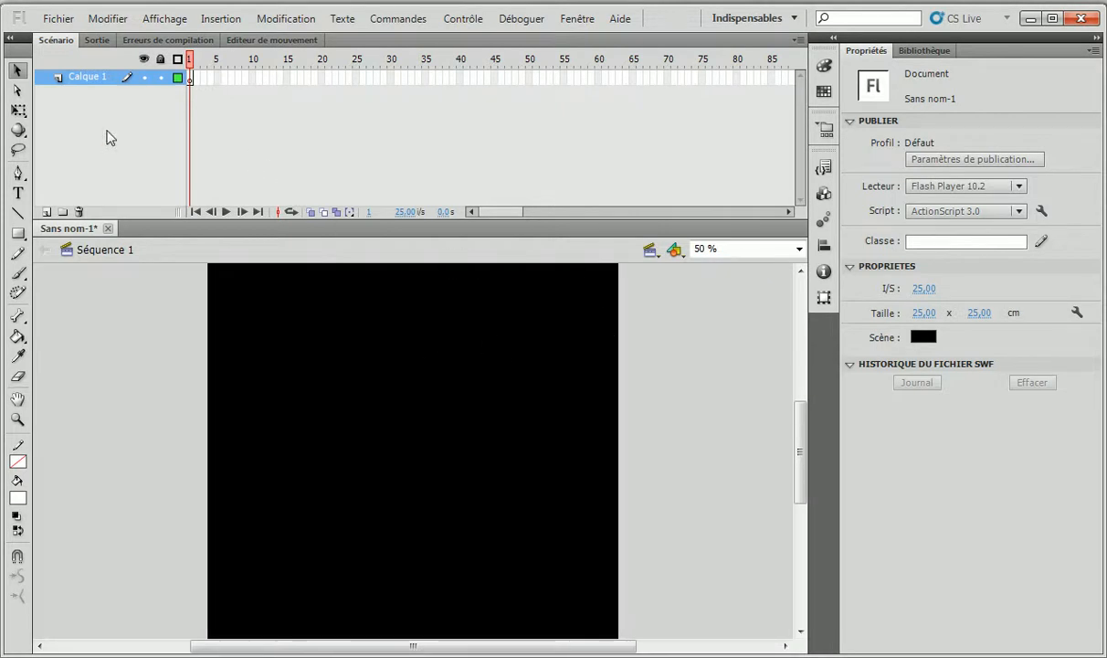
double_click(81, 78)
text(IMAGS)
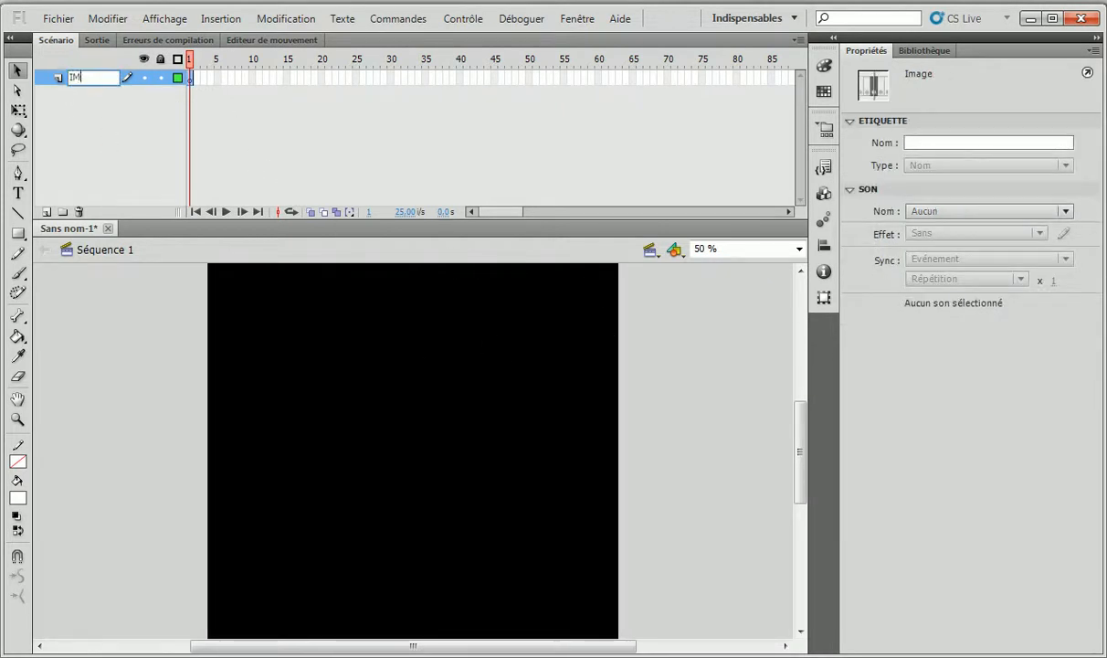
click(146, 129)
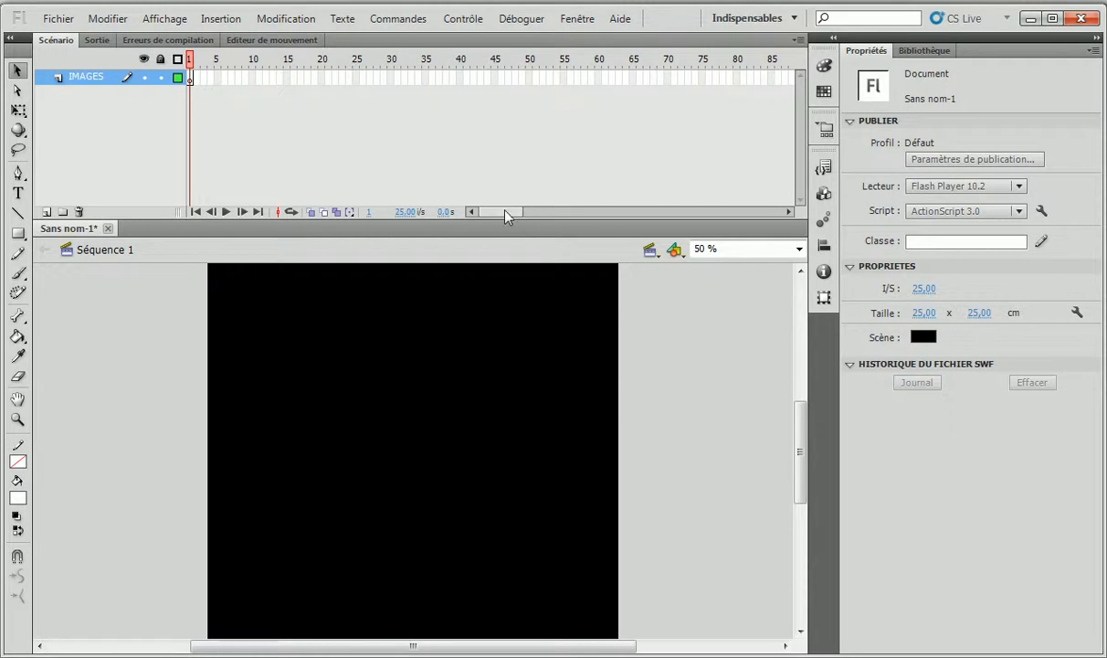
Insert keyframes at frames 2, 3 and 4 of the IMAGES layer.
click(190, 79)
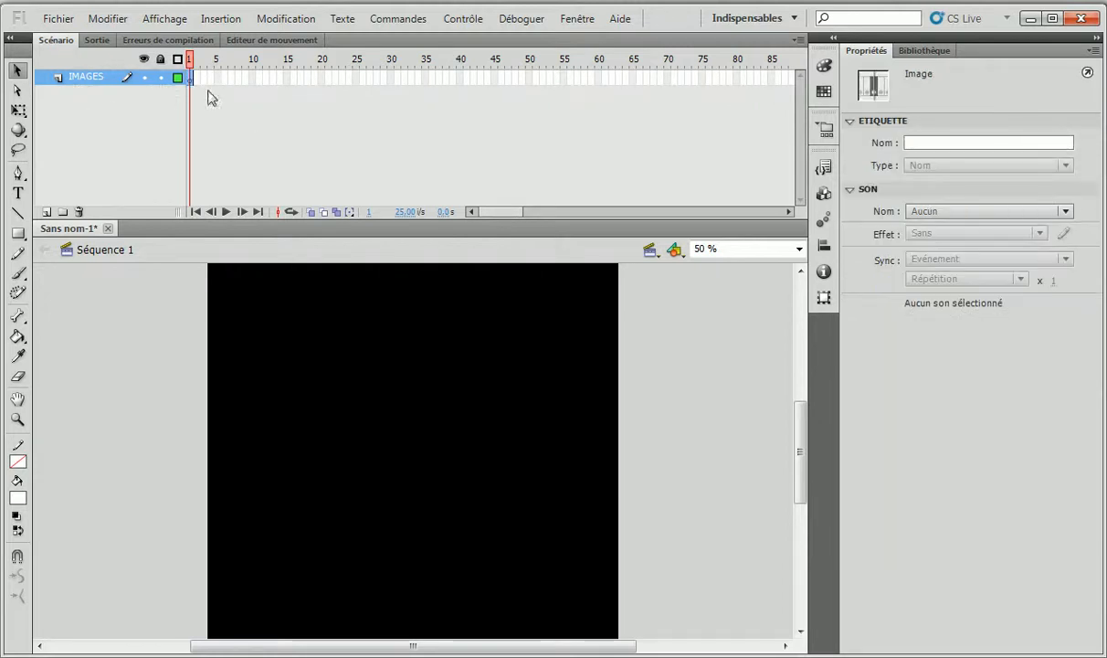
right_click(195, 78)
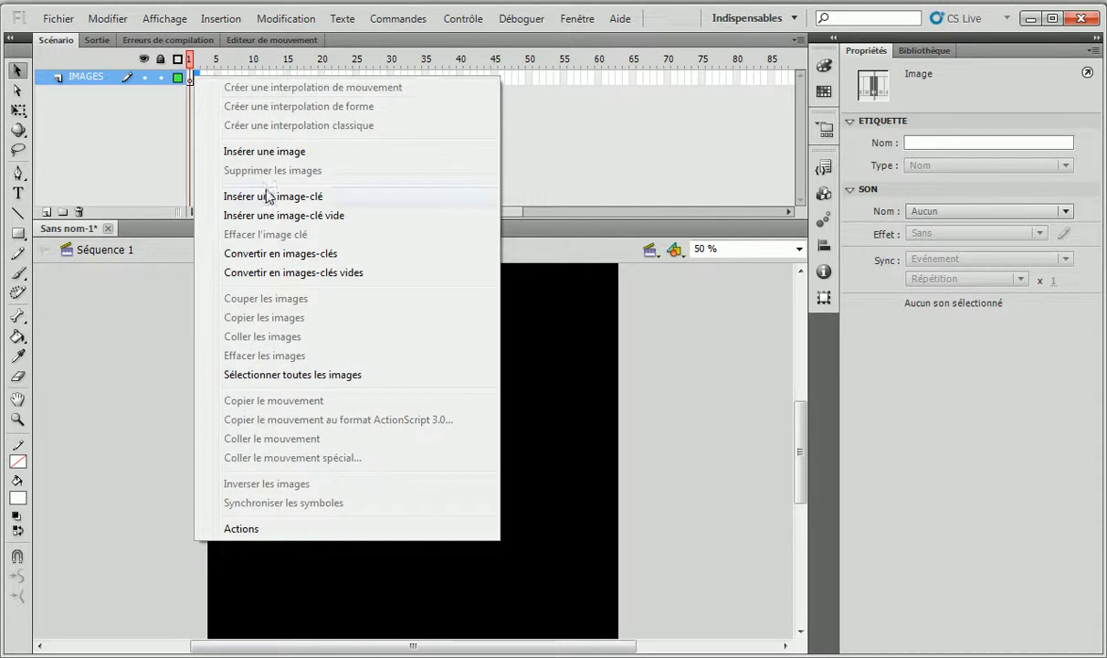
click(316, 195)
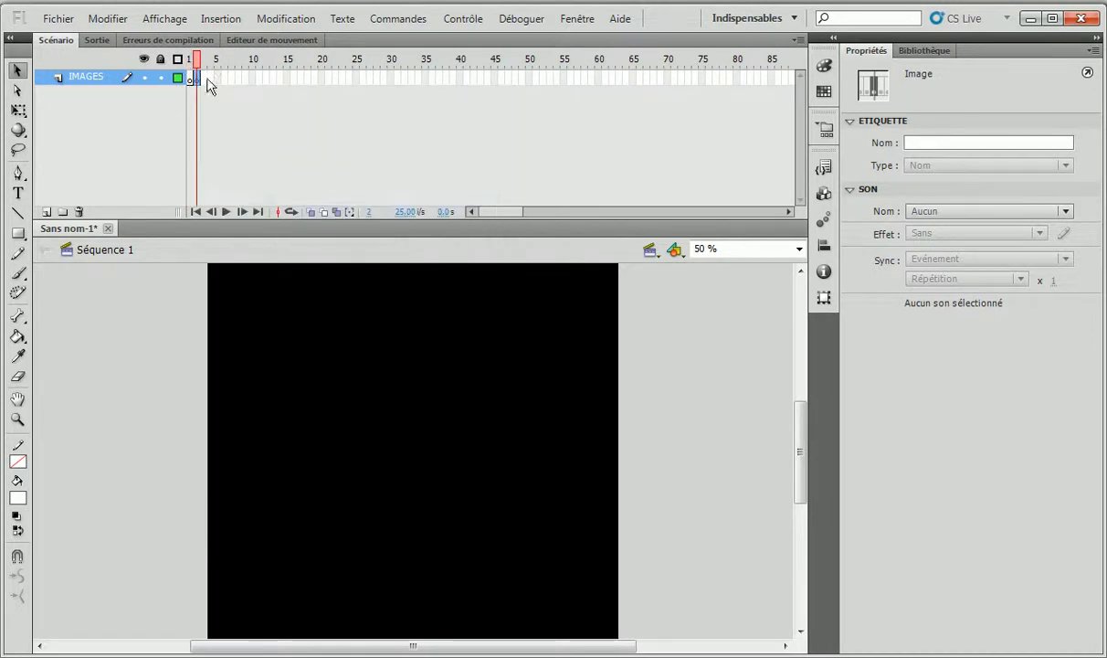
right_click(203, 79)
click(309, 197)
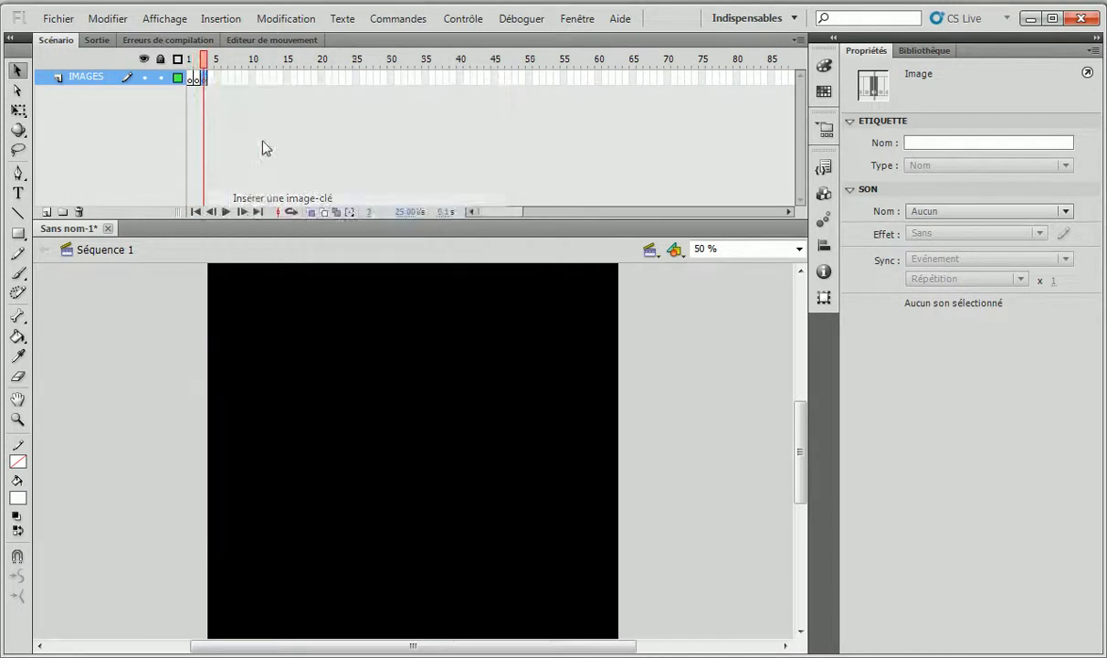
right_click(209, 80)
click(291, 197)
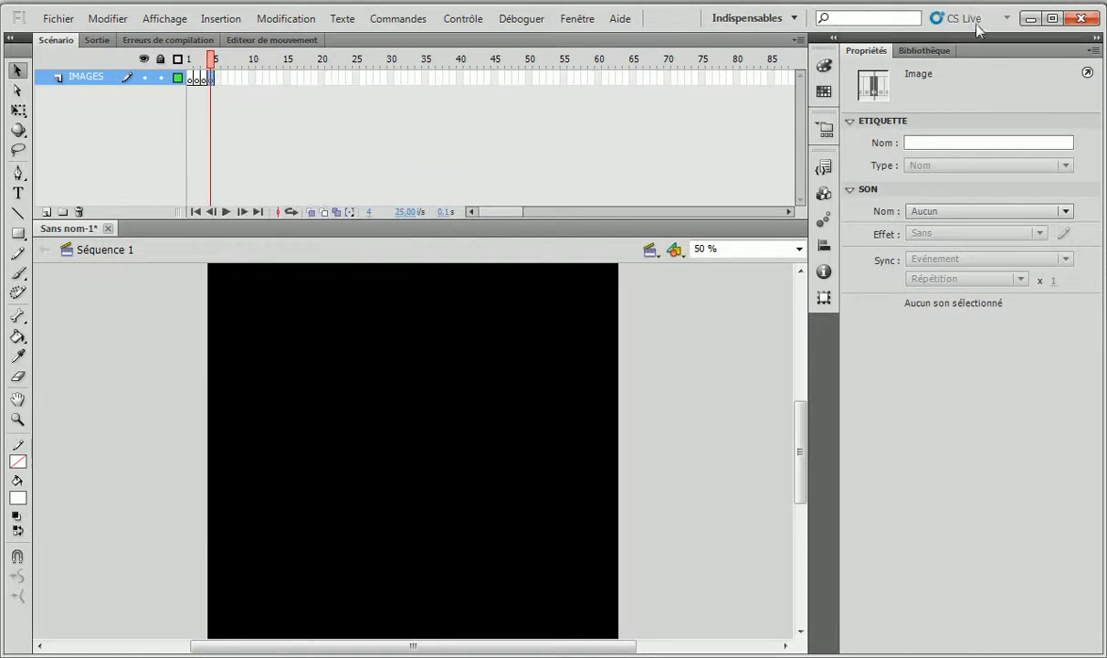
Replay the example SWF from the desktop, view the pages opened by its A, U, X and C buttons, and close it.
click(1022, 20)
double_click(25, 198)
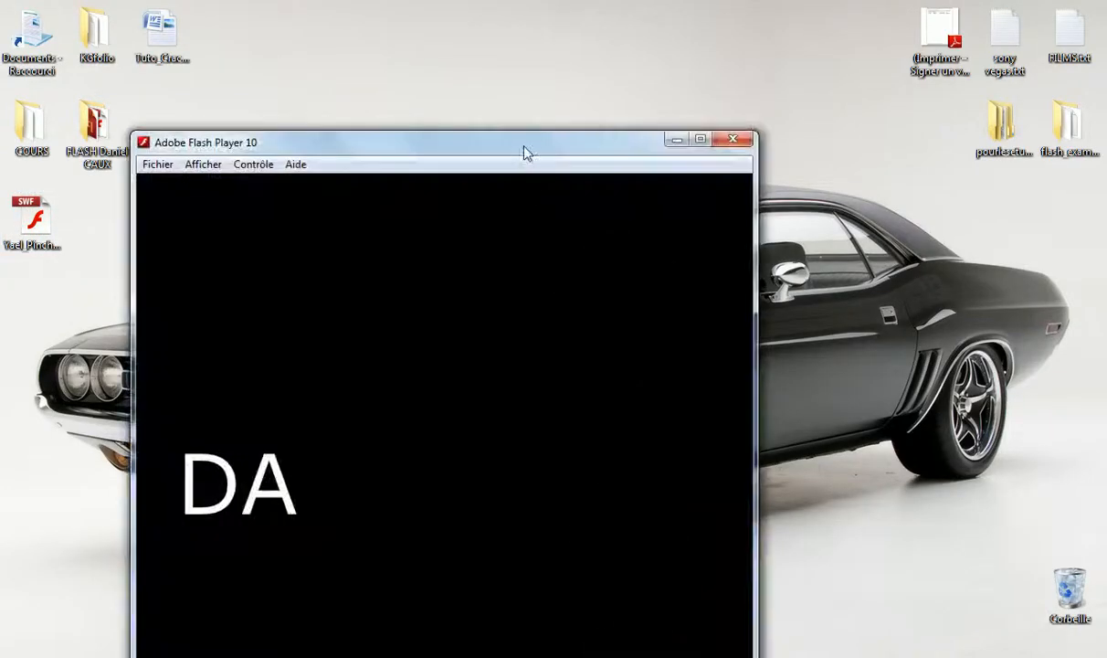
drag(523, 141, 513, 61)
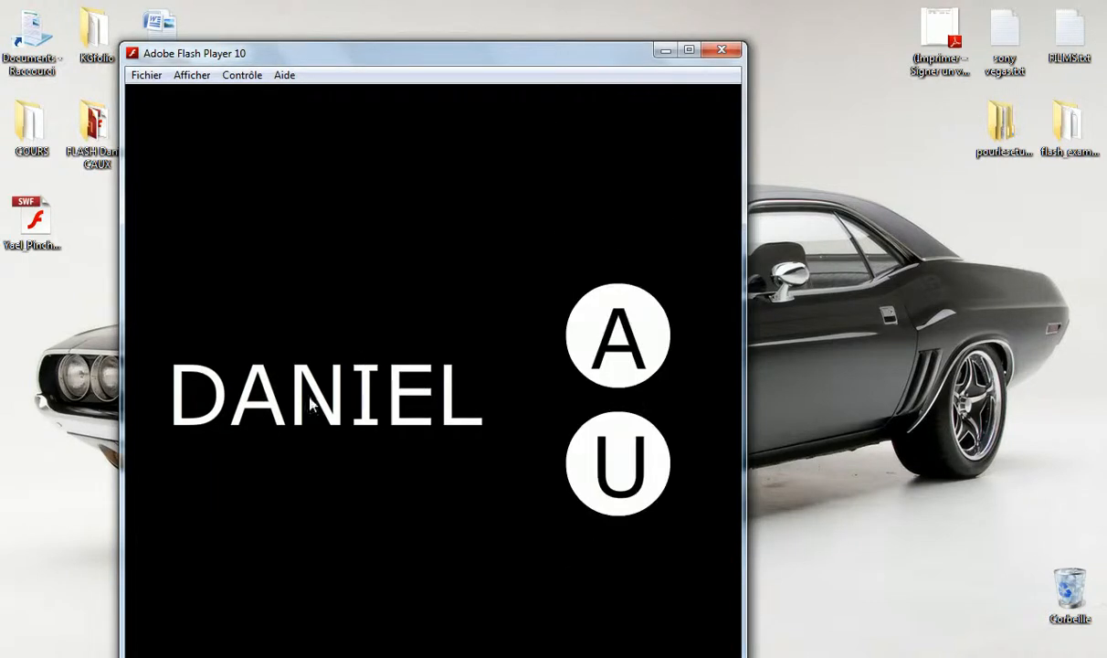
click(585, 348)
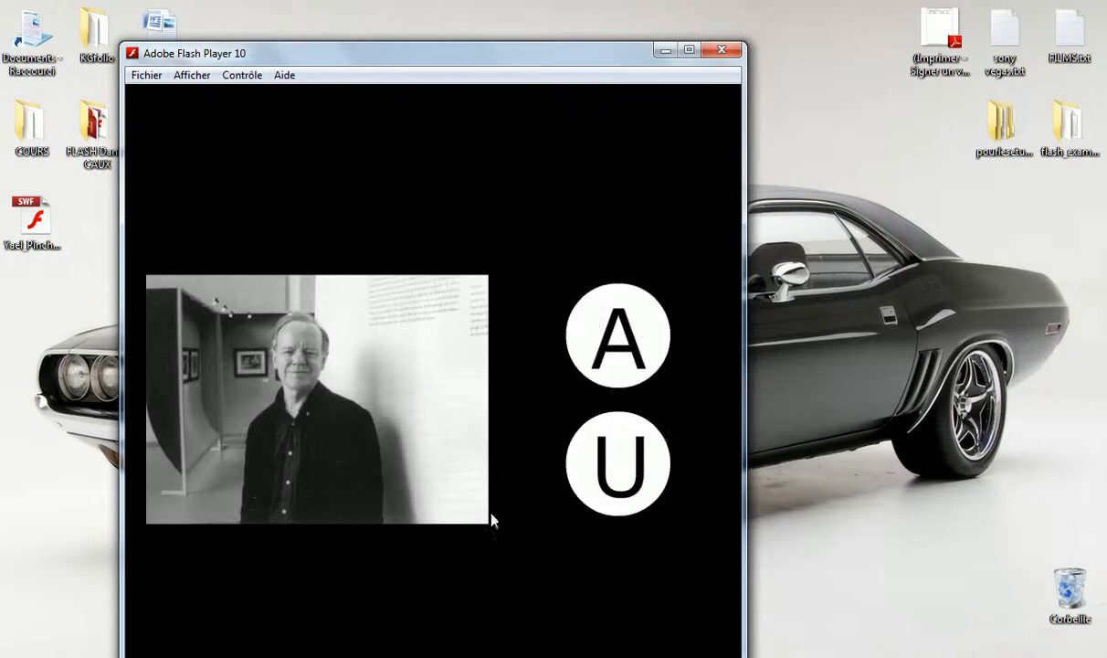
click(637, 487)
click(631, 599)
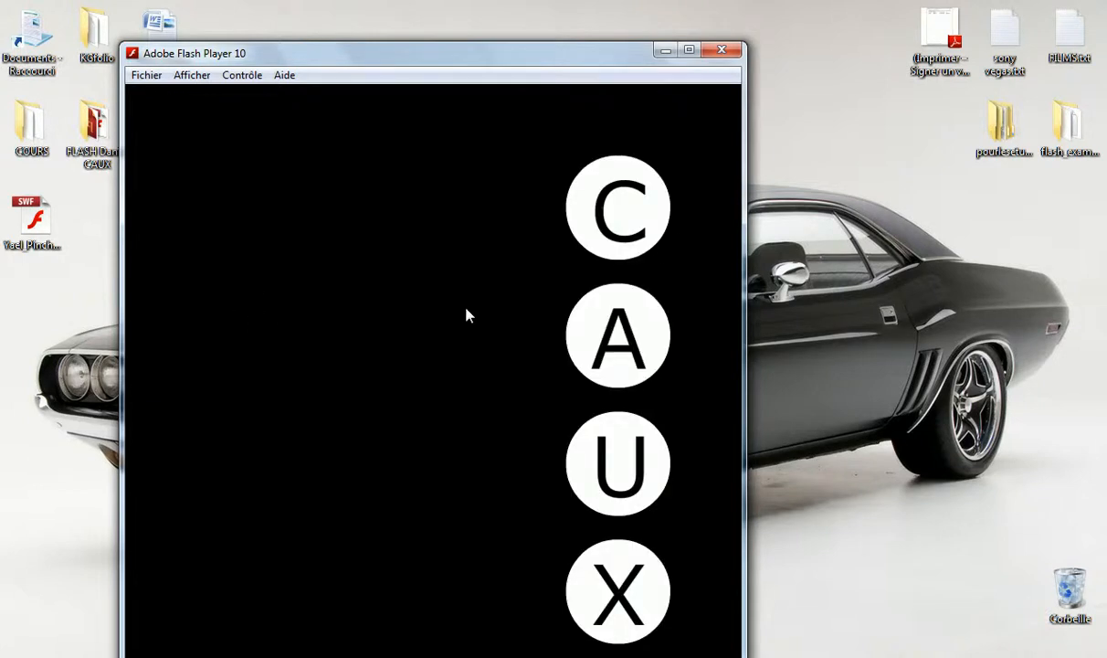
click(623, 216)
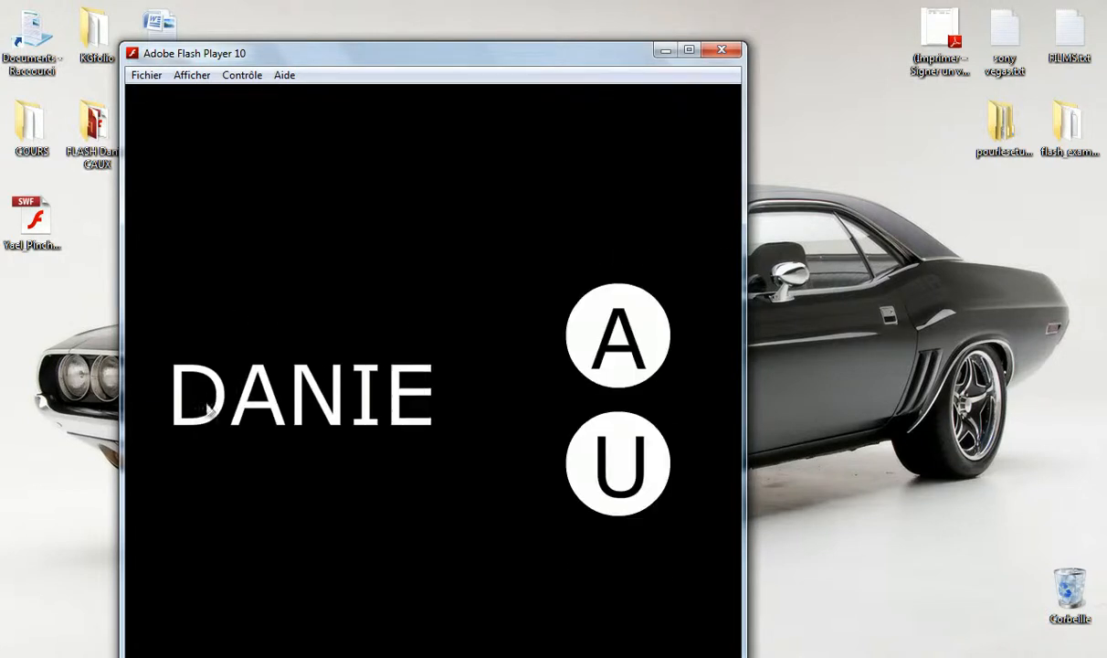
click(722, 49)
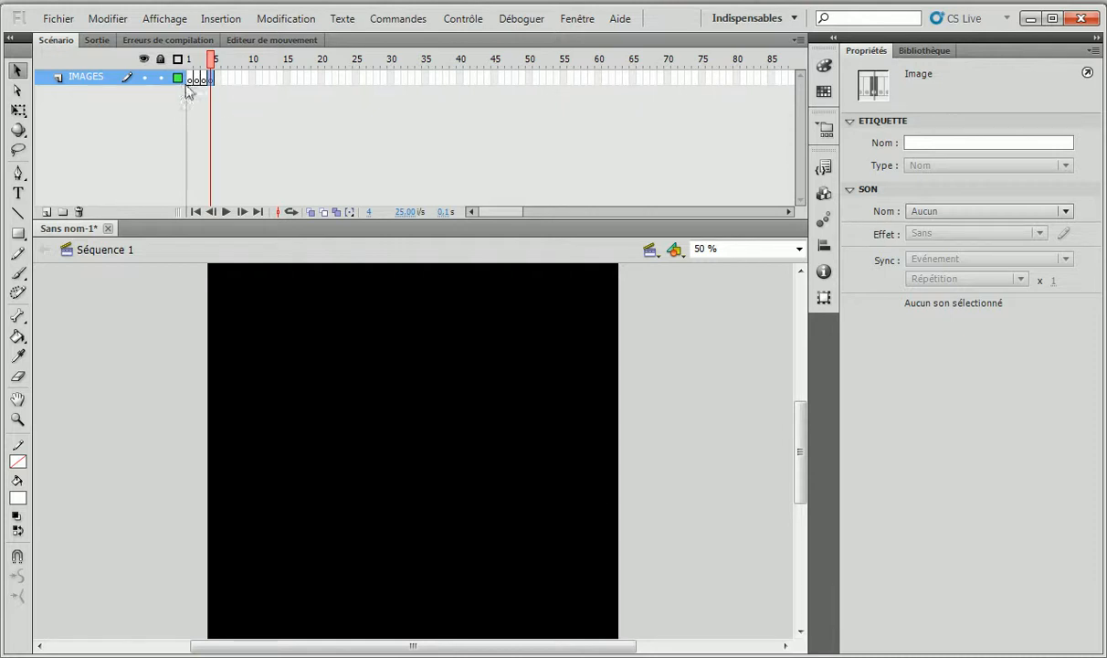
Add the timeline navigation snippet "Arrêter la lecture à partir de cette image" to frame 1 of the IMAGES layer.
click(192, 81)
click(823, 168)
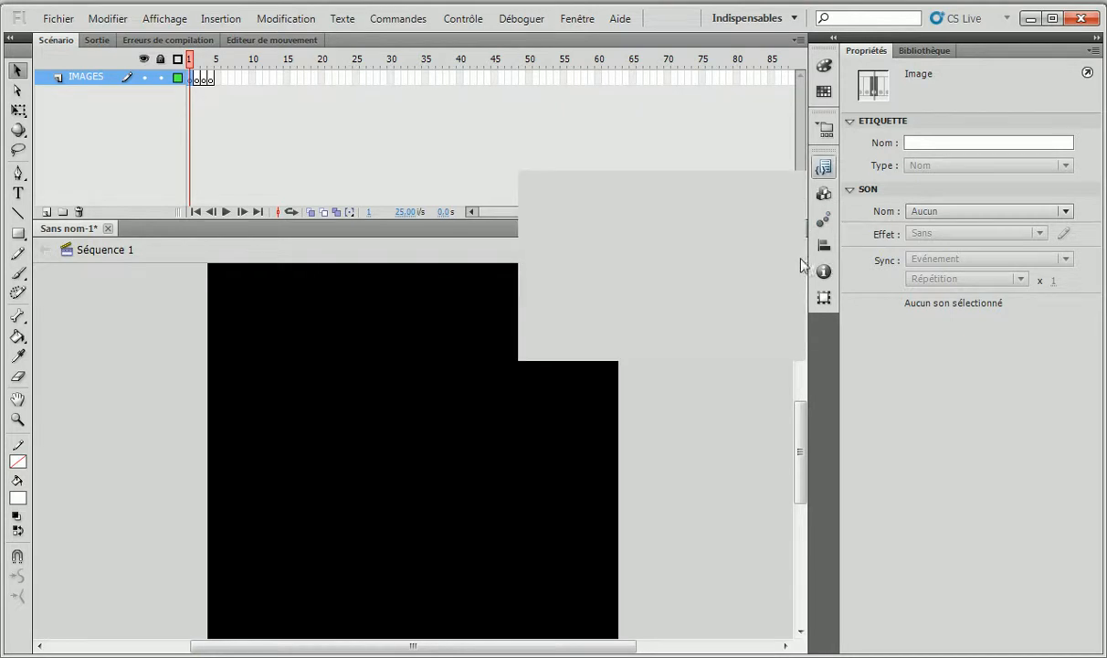
click(528, 225)
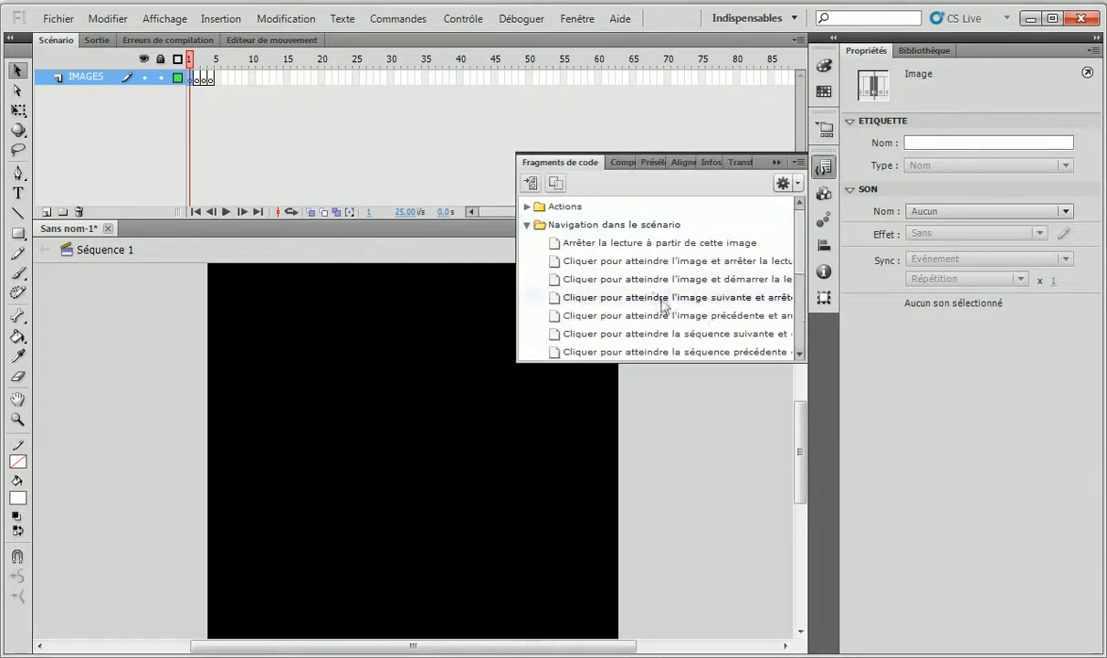
click(647, 245)
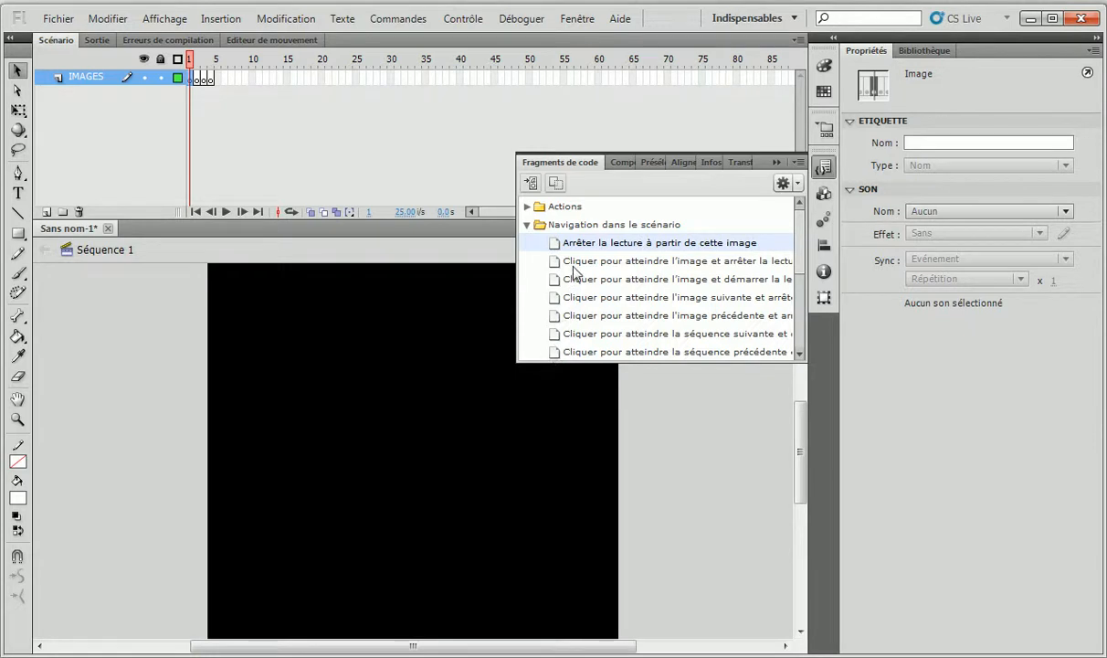
double_click(553, 243)
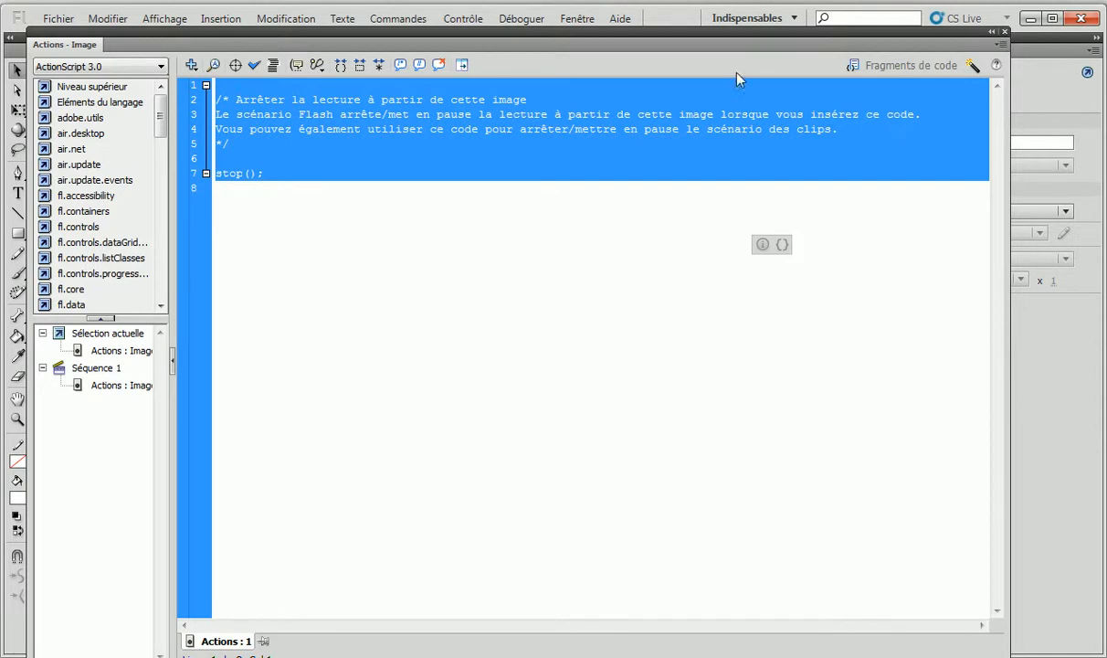
click(1005, 32)
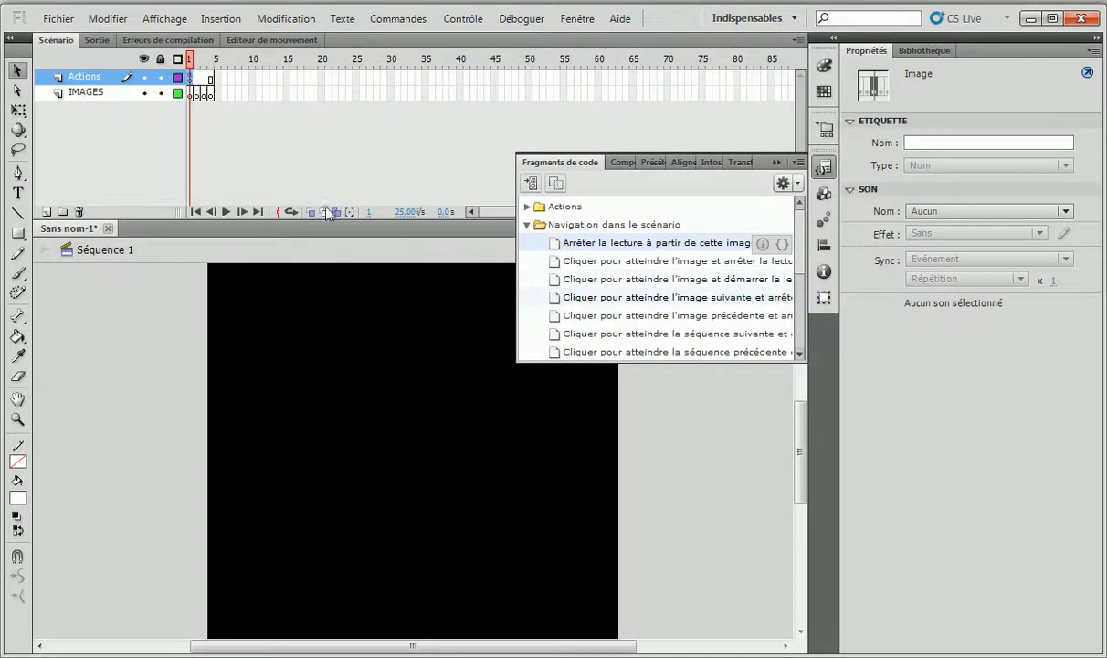
Apply the same stop-playback code snippet to frame 2 of the IMAGES layer.
click(198, 93)
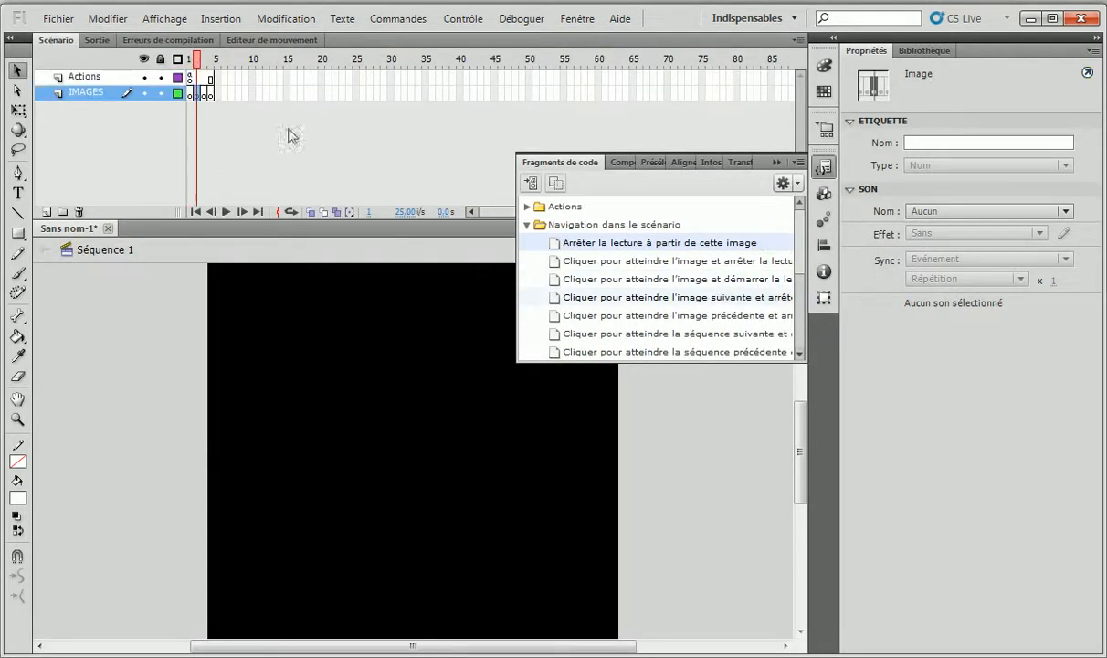
double_click(603, 242)
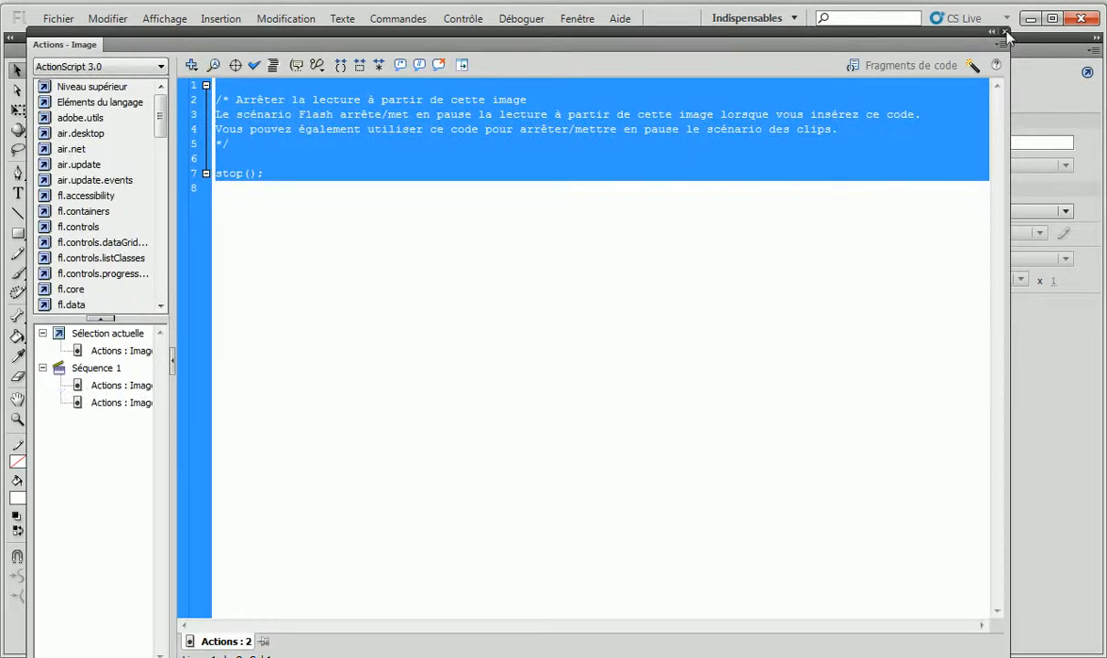
click(1005, 32)
Apply the stop-playback code snippet to frame 3 of the IMAGES layer.
click(198, 93)
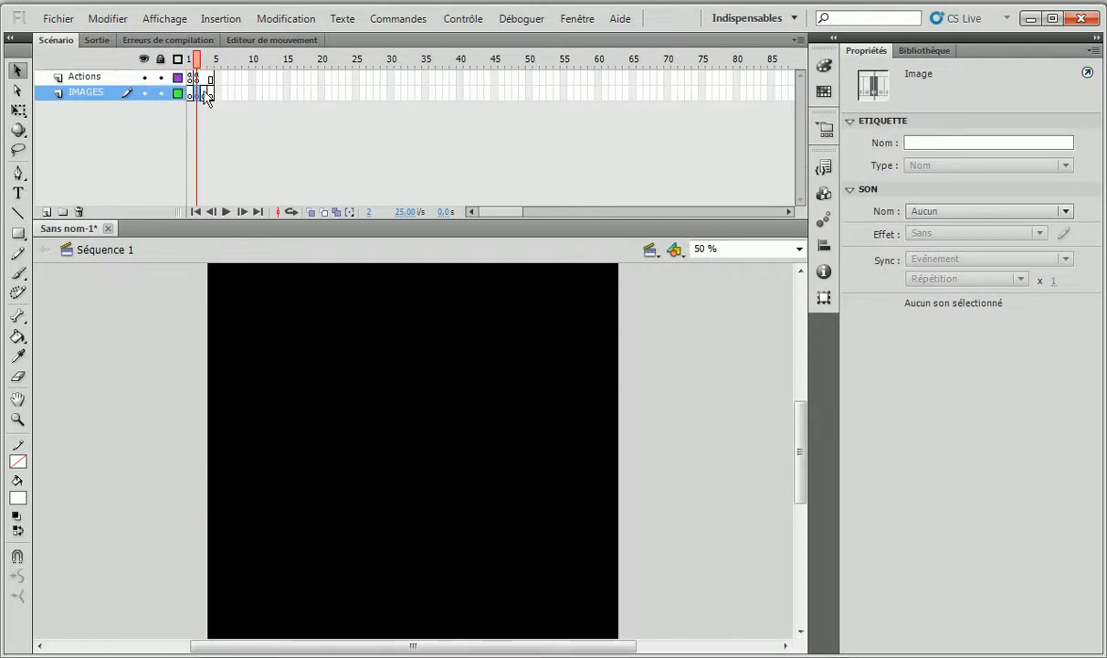
click(204, 93)
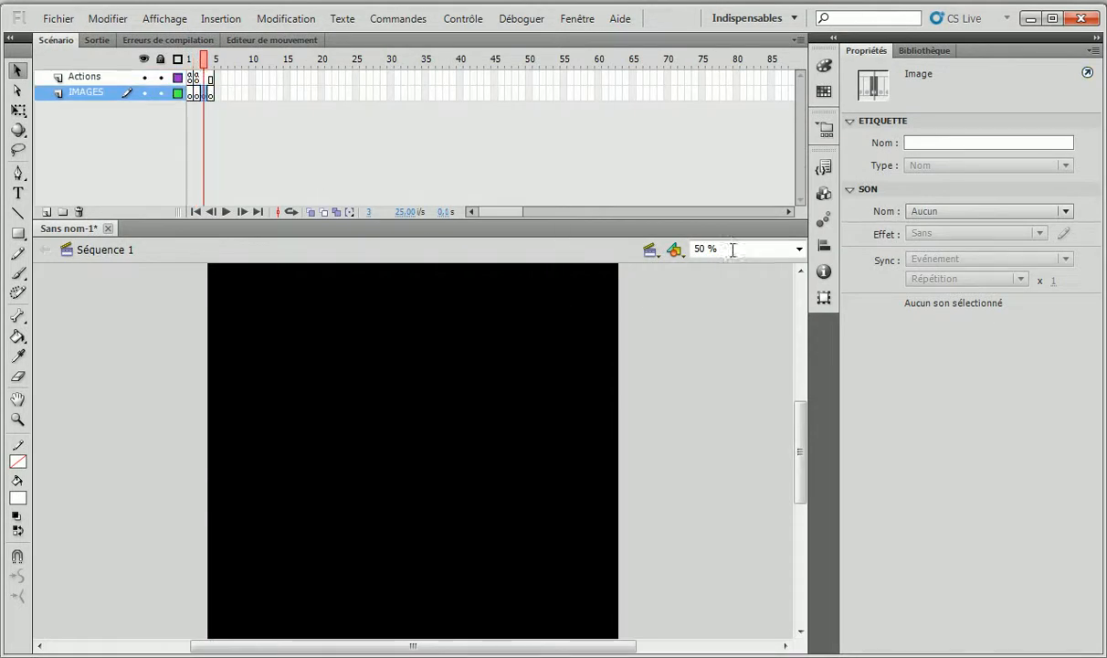
click(825, 171)
double_click(559, 240)
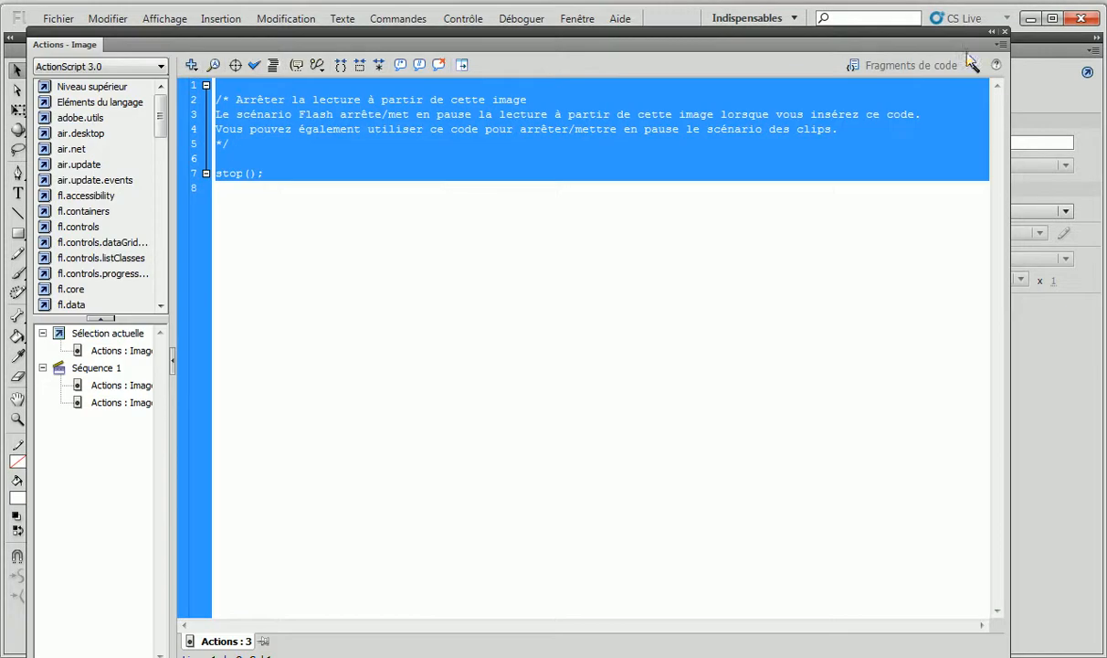
Apply the stop-playback code snippet "Arrêter la lecture à partir de cette image" to frame 4 of the IMAGES layer.
click(1005, 32)
click(211, 94)
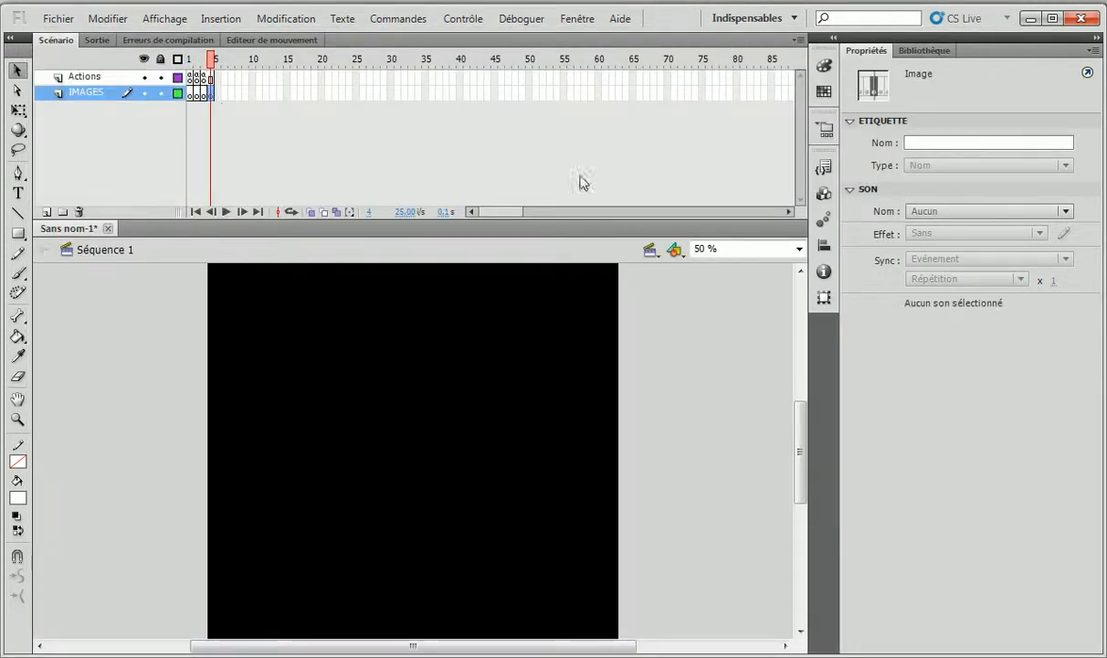
click(826, 168)
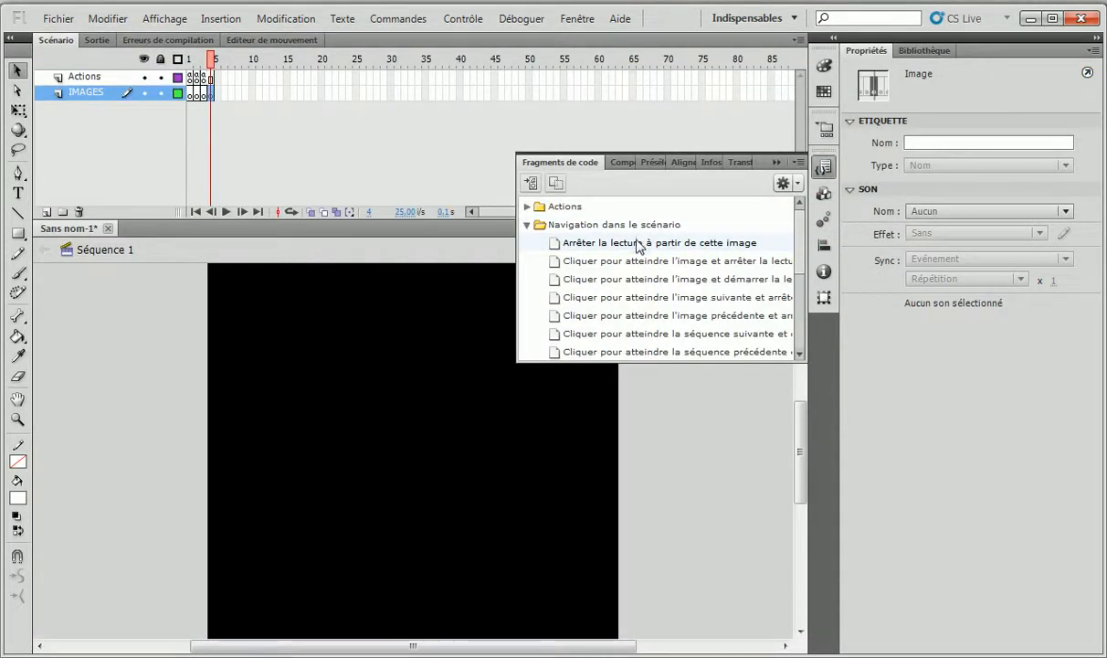
double_click(637, 242)
key(F9)
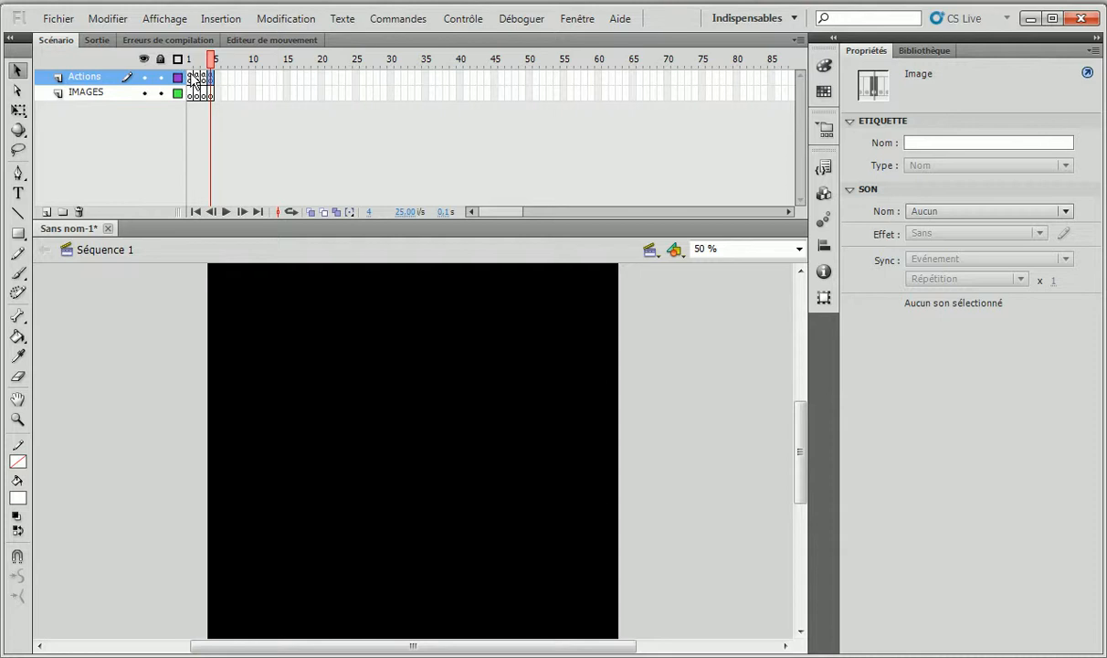
Review the stop code attached to frame 1 of the Actions layer and close the code editor.
right_click(193, 81)
click(256, 527)
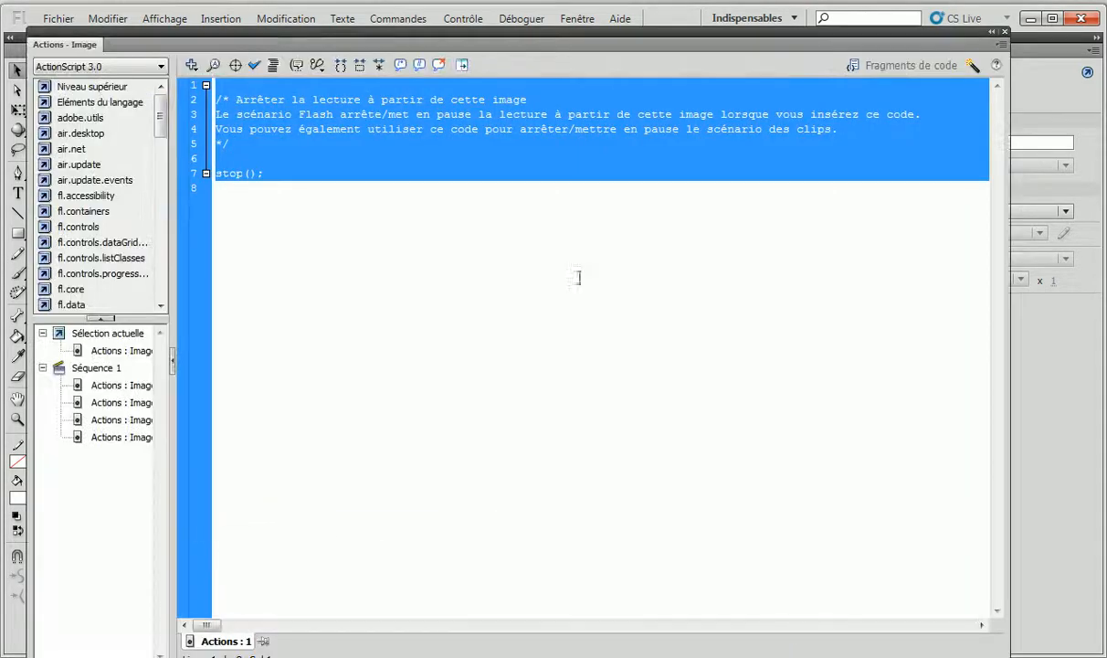
click(1005, 31)
click(501, 144)
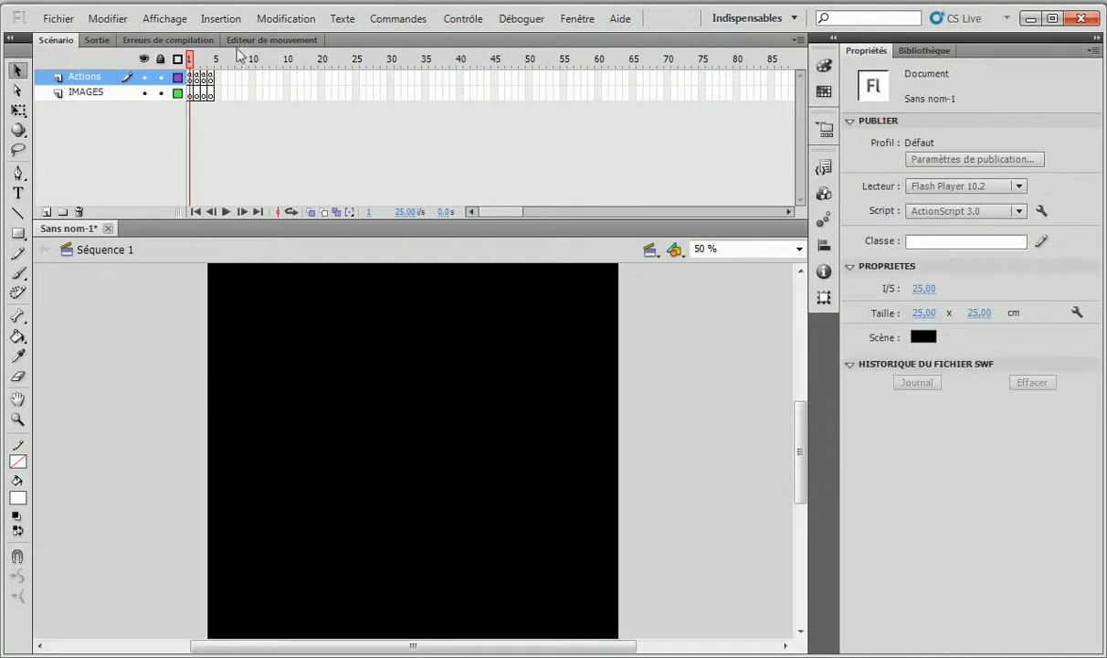
Create a new movie clip (Clip) symbol named mc_boule.
click(220, 18)
click(486, 165)
click(221, 19)
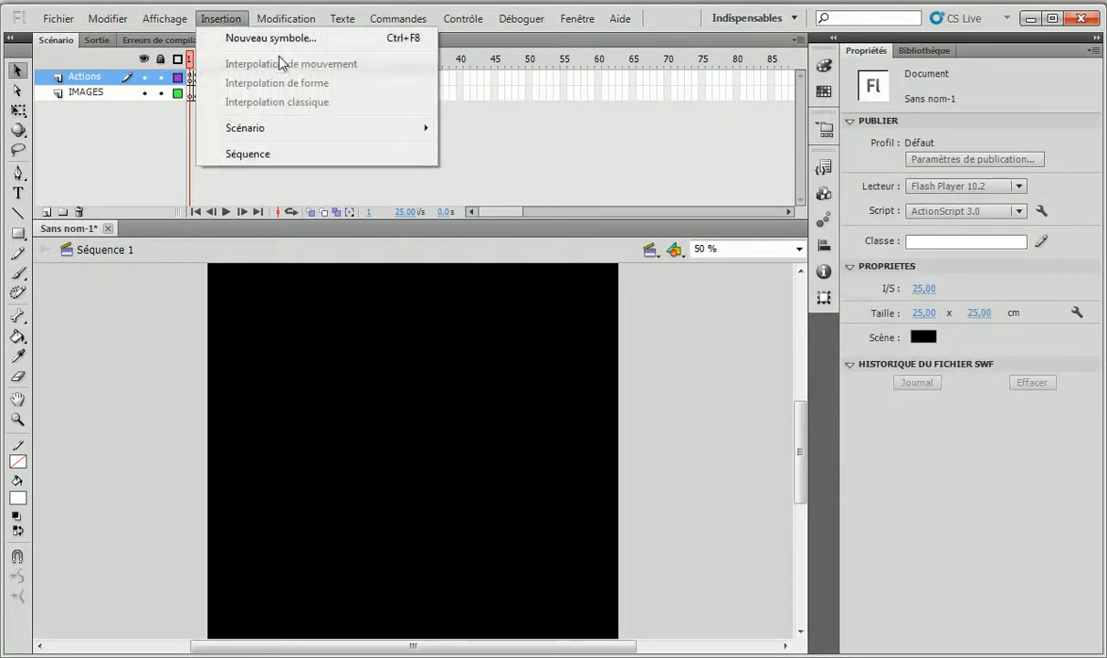
click(273, 39)
drag(551, 68, 576, 77)
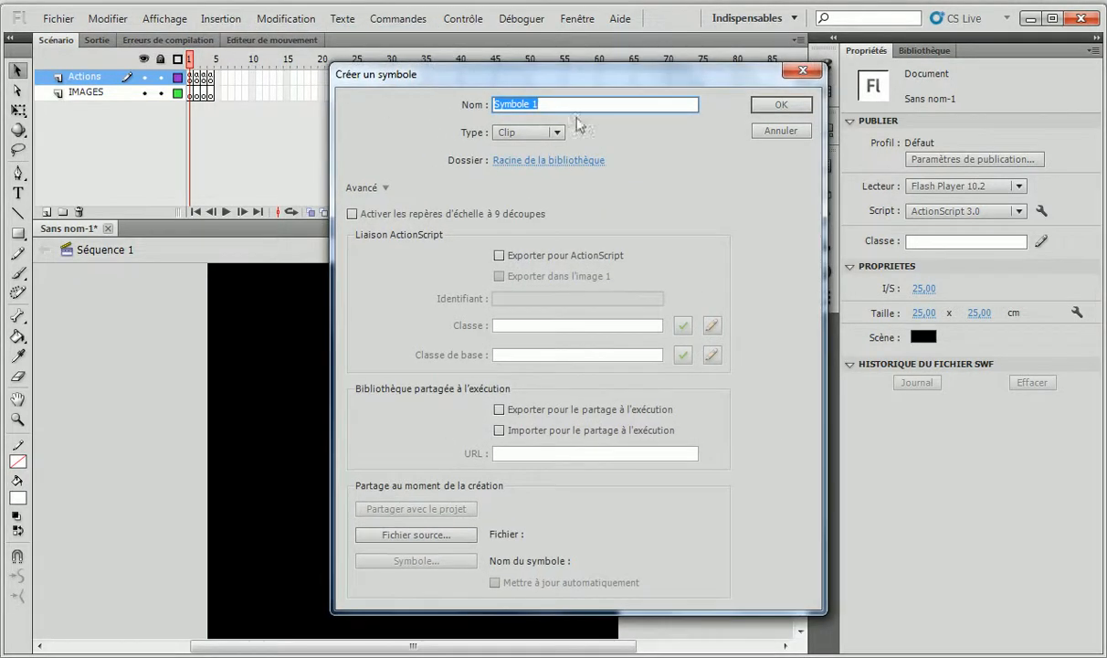
drag(573, 104, 307, 109)
text(m)
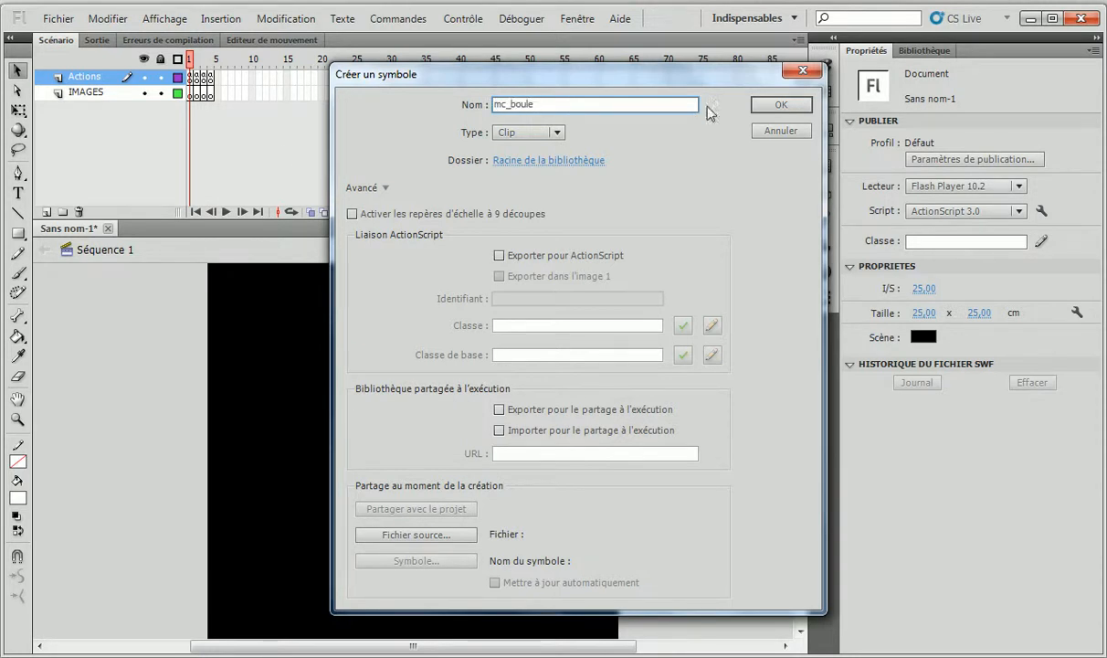
click(782, 105)
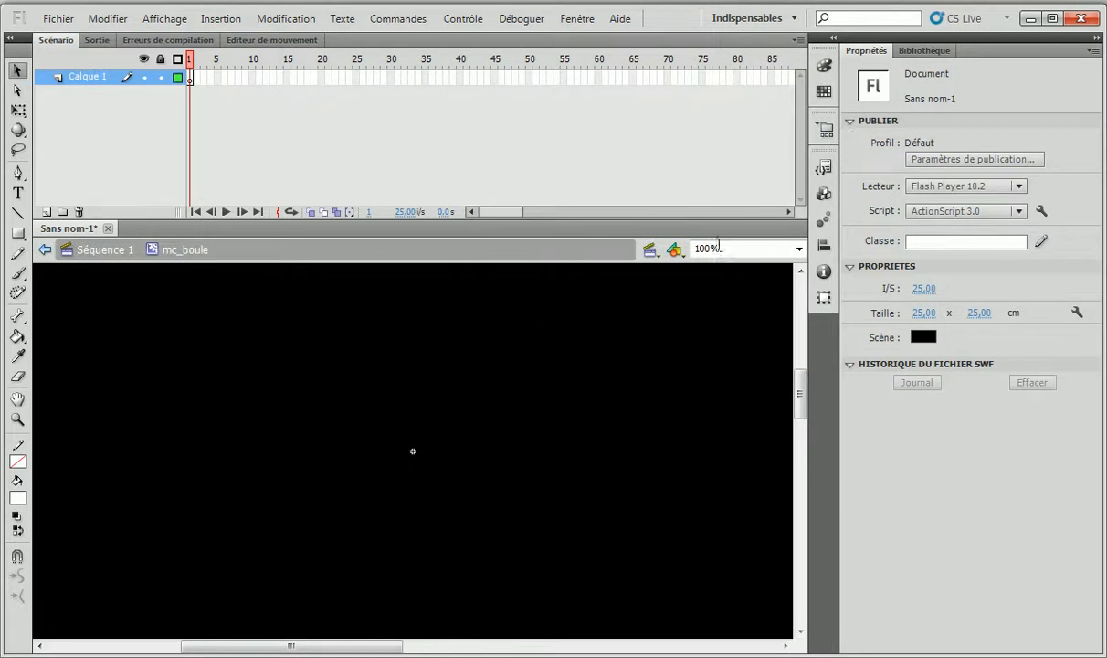
Draw a white circle without a stroke, about 4.5 cm in diameter, near the centre of the mc_boule clip with the Oval tool.
click(17, 233)
click(99, 252)
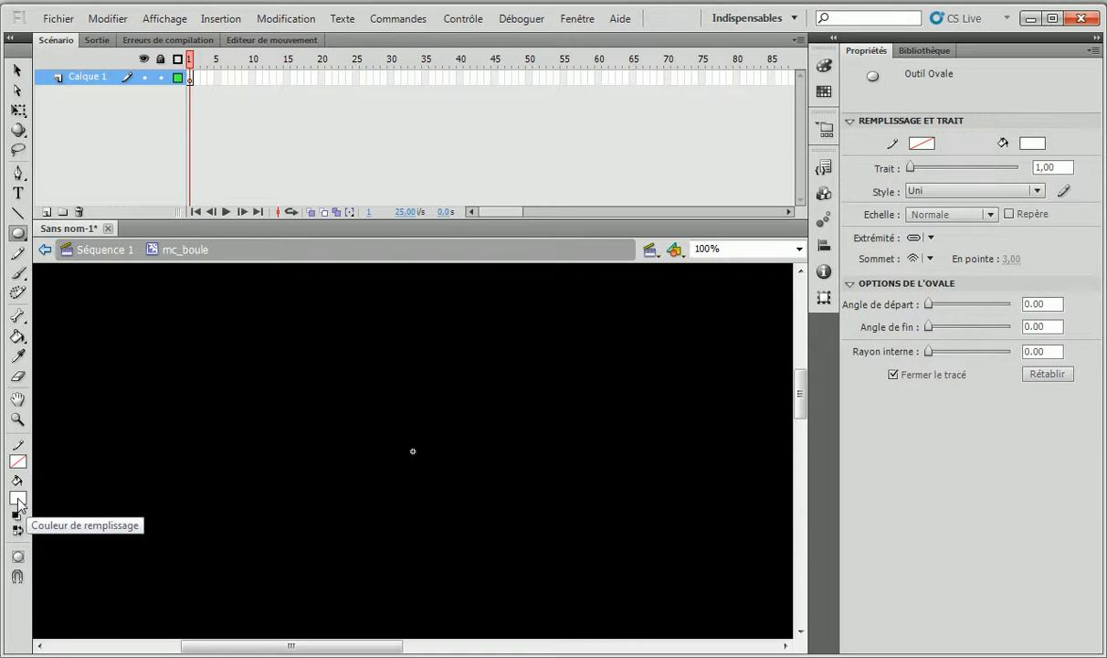
drag(345, 359, 493, 506)
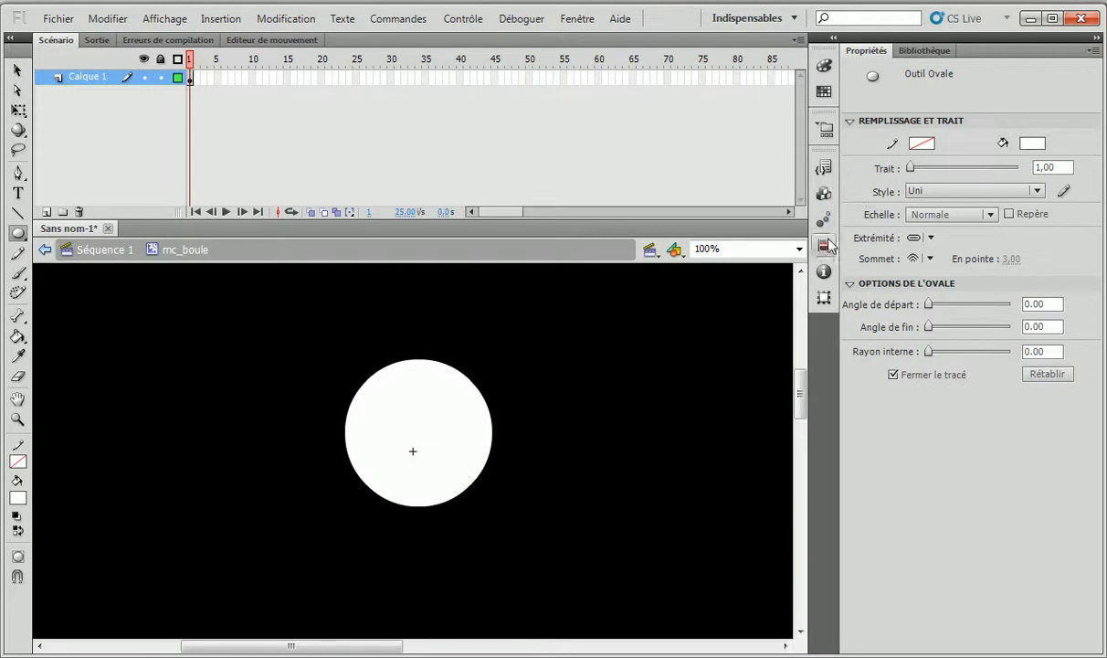
Centre the white circle horizontally and vertically on the clip's registration point by aligning it to the stage.
key(v)
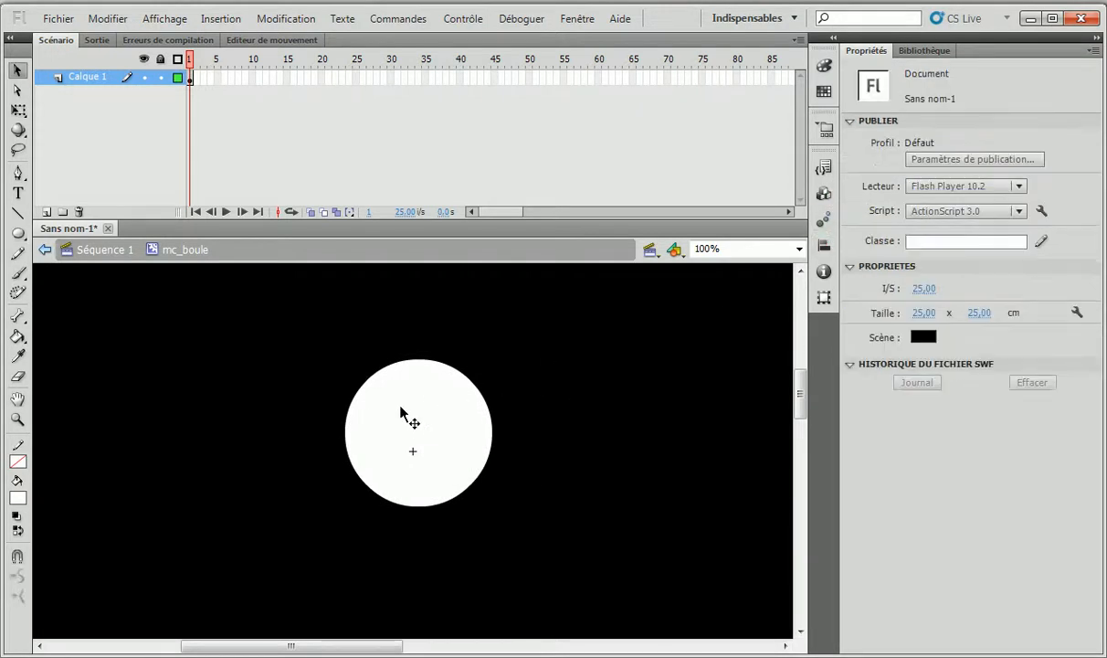
click(402, 413)
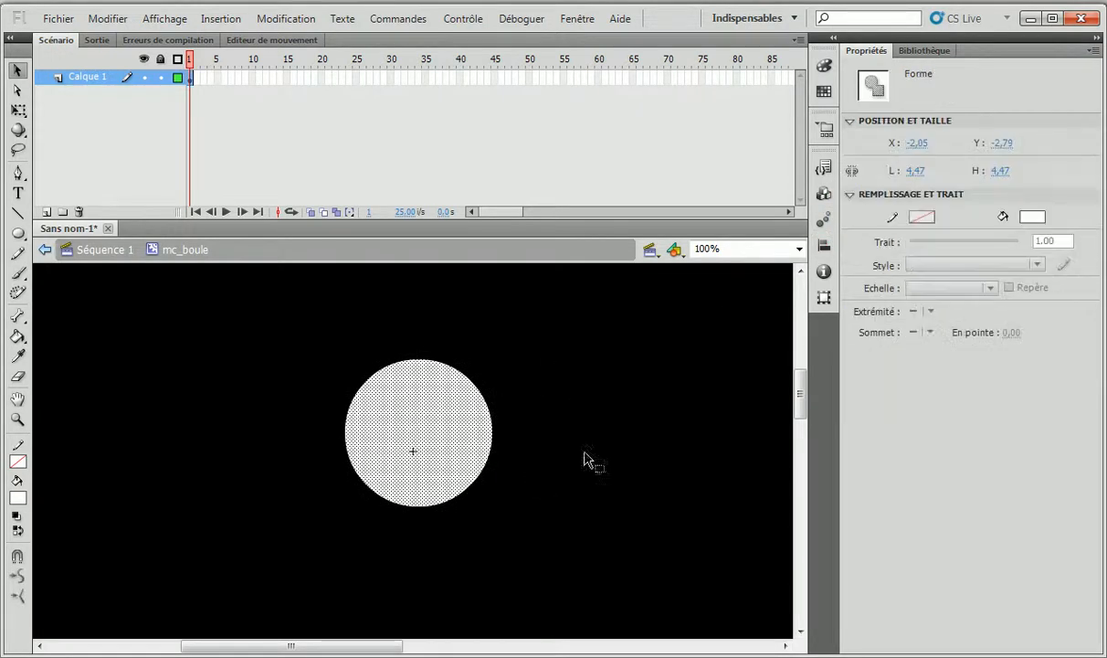
click(826, 247)
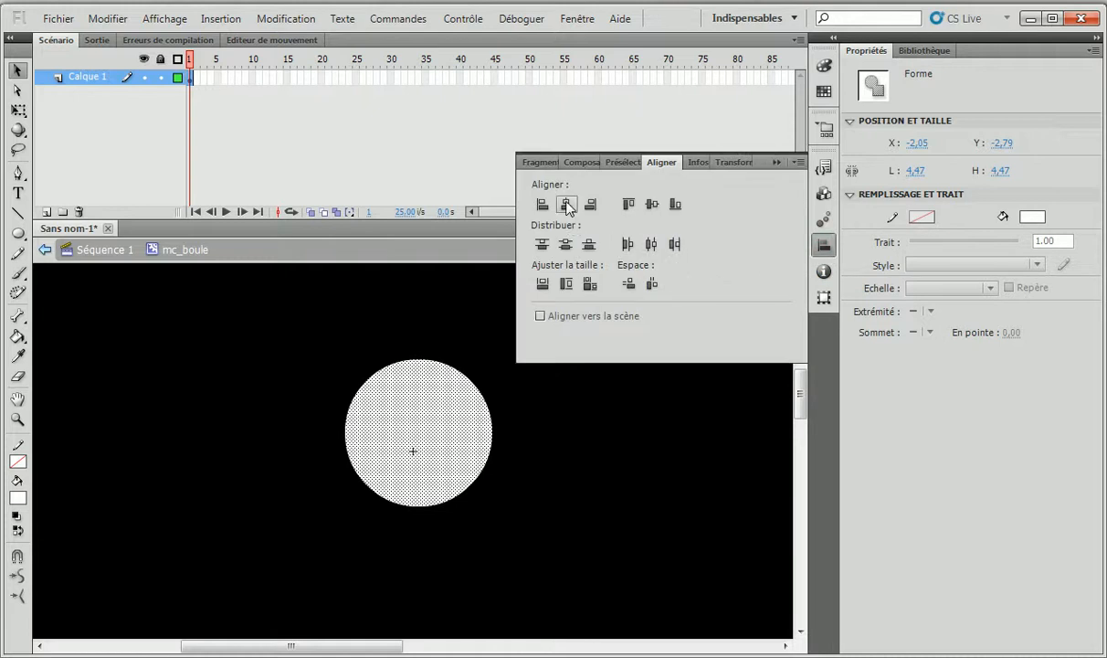
click(540, 315)
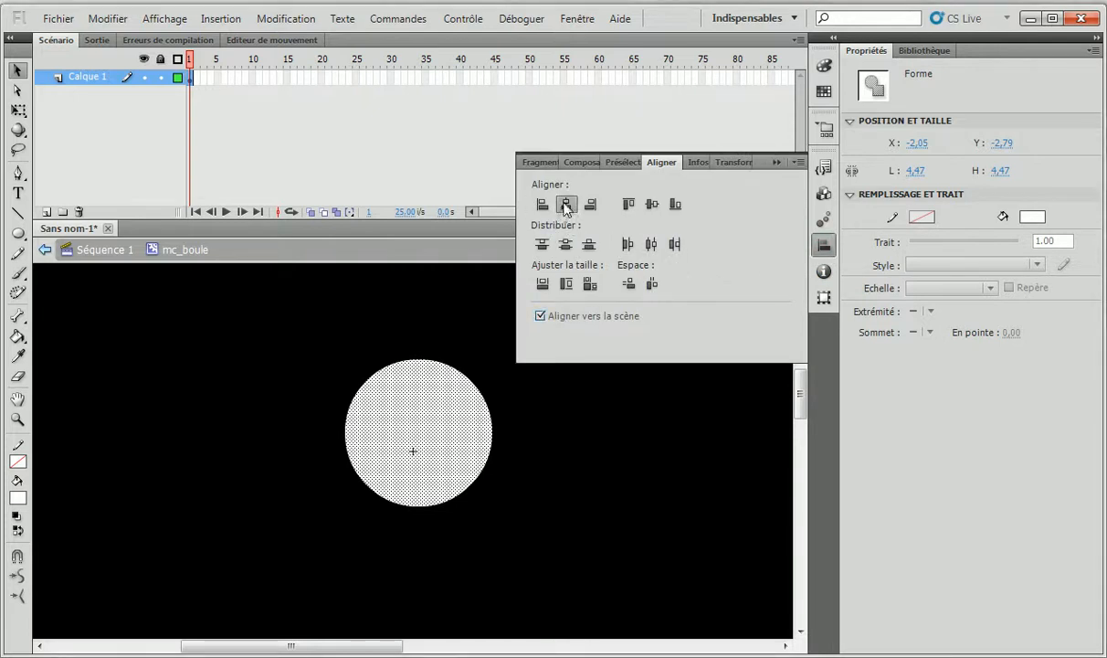
click(566, 205)
click(652, 205)
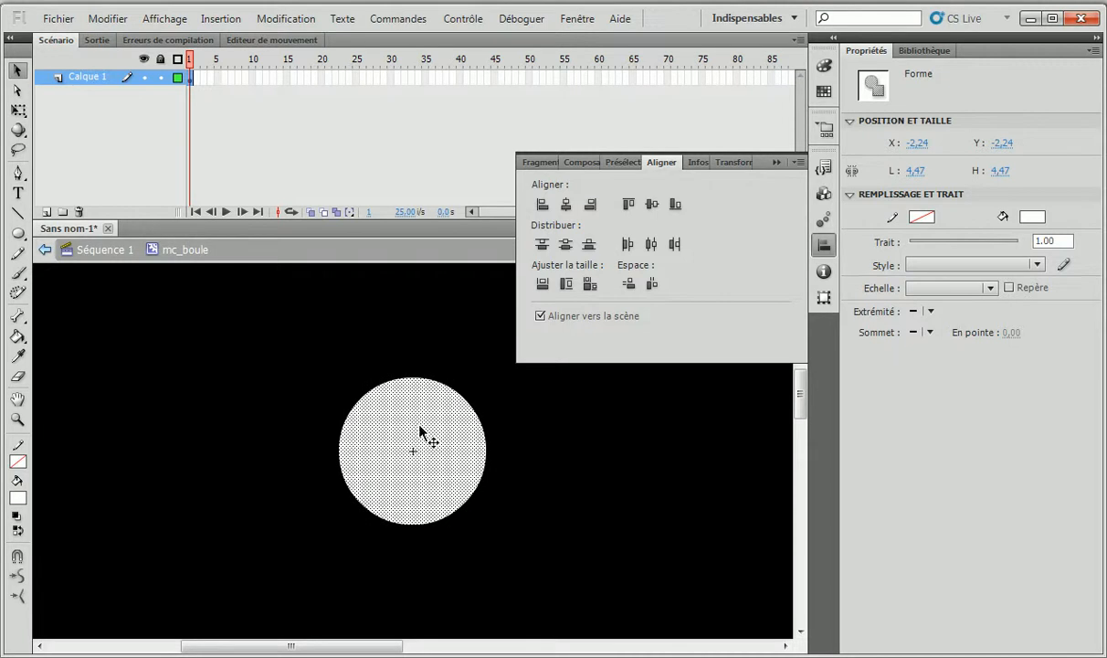
click(777, 162)
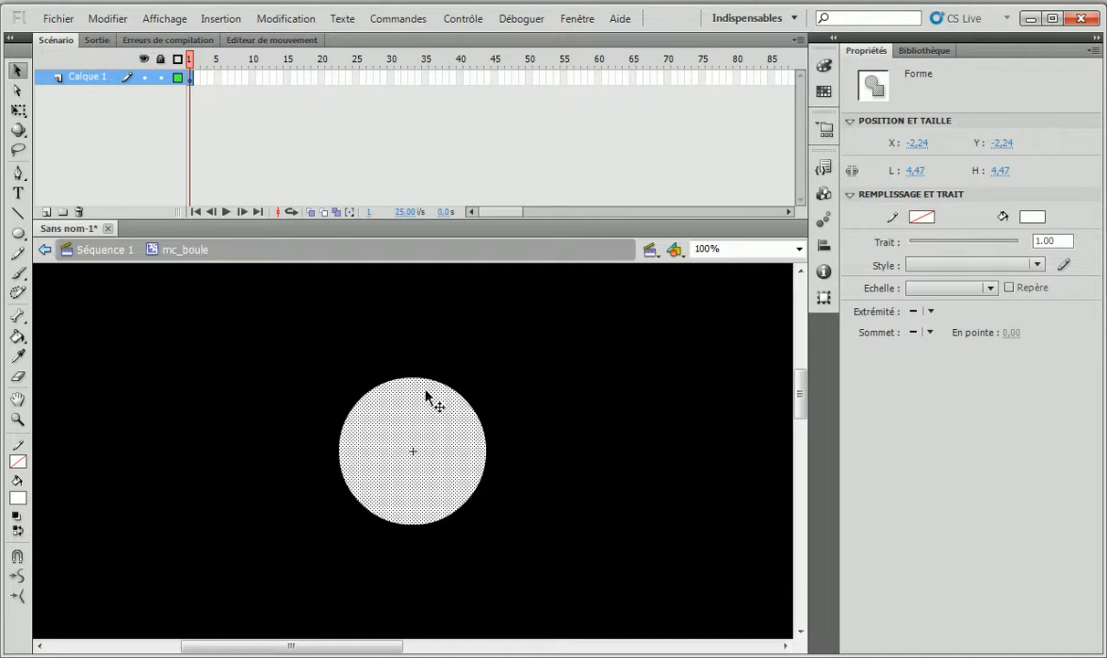
Insert a keyframe at frame 2 and blank keyframes at frames 3 and 4 of mc_boule, and return to Séquence 1.
right_click(198, 81)
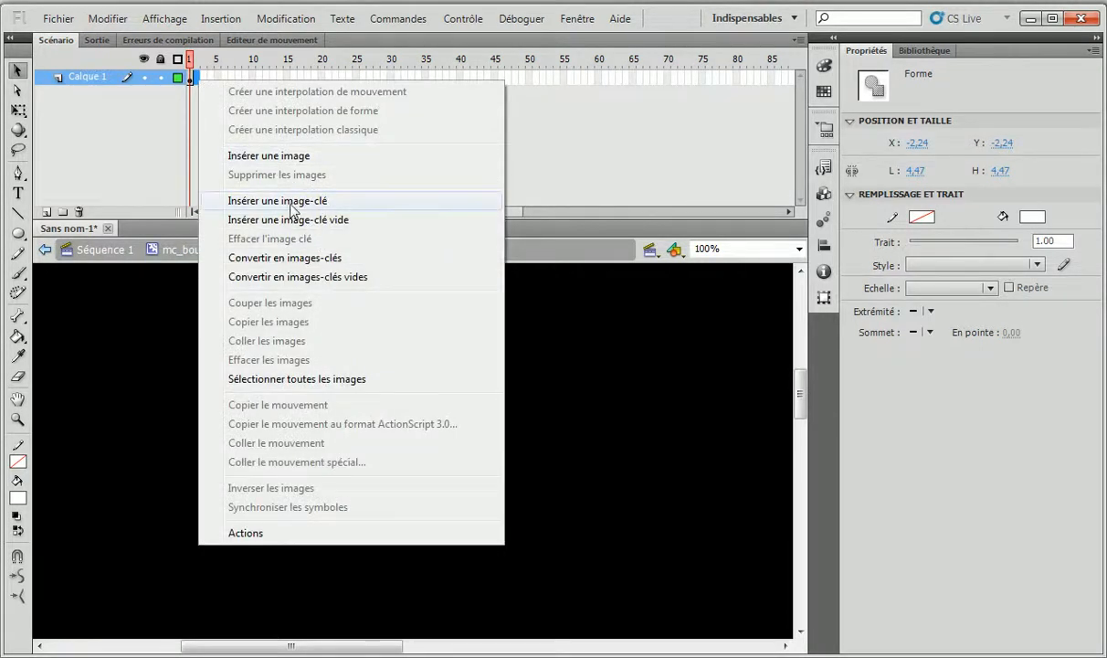
click(293, 209)
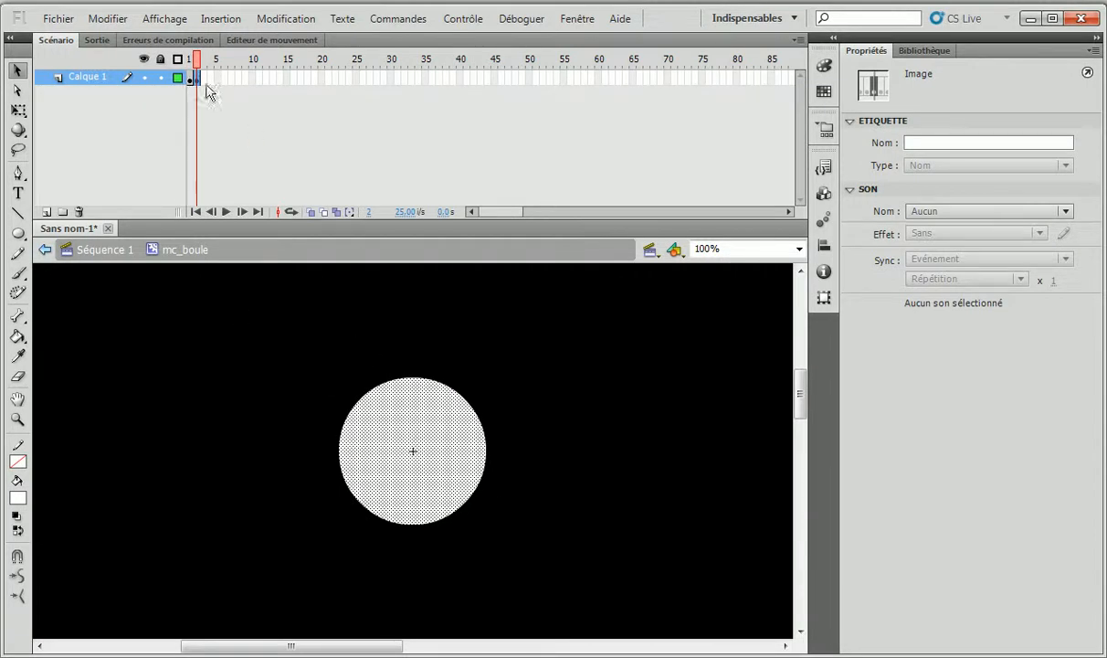
right_click(202, 77)
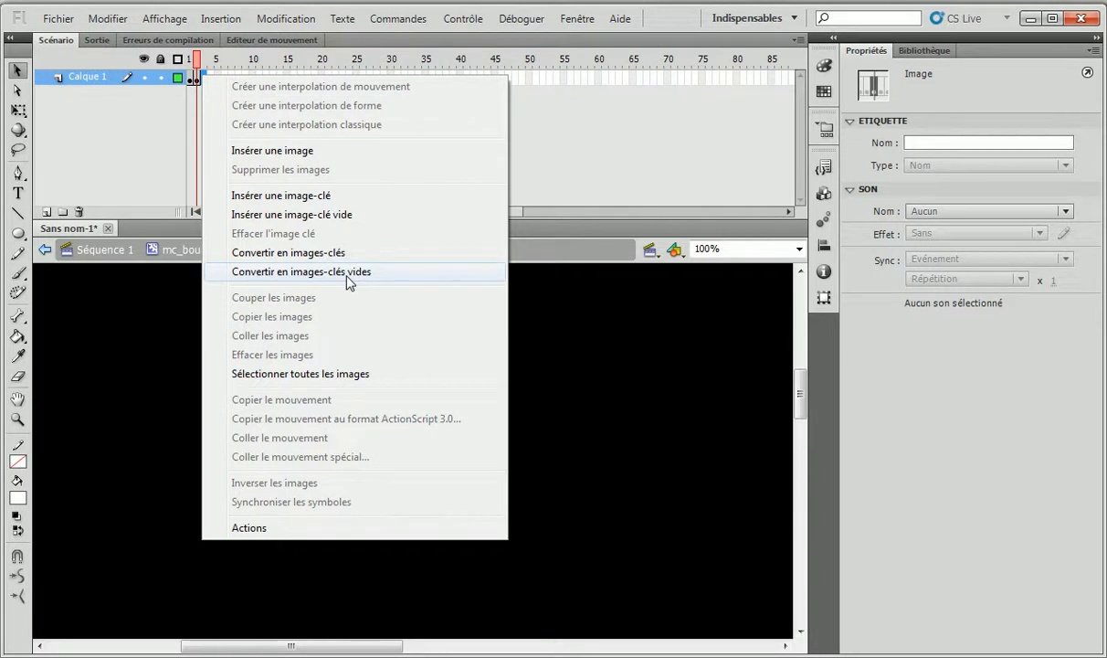
click(347, 271)
right_click(208, 79)
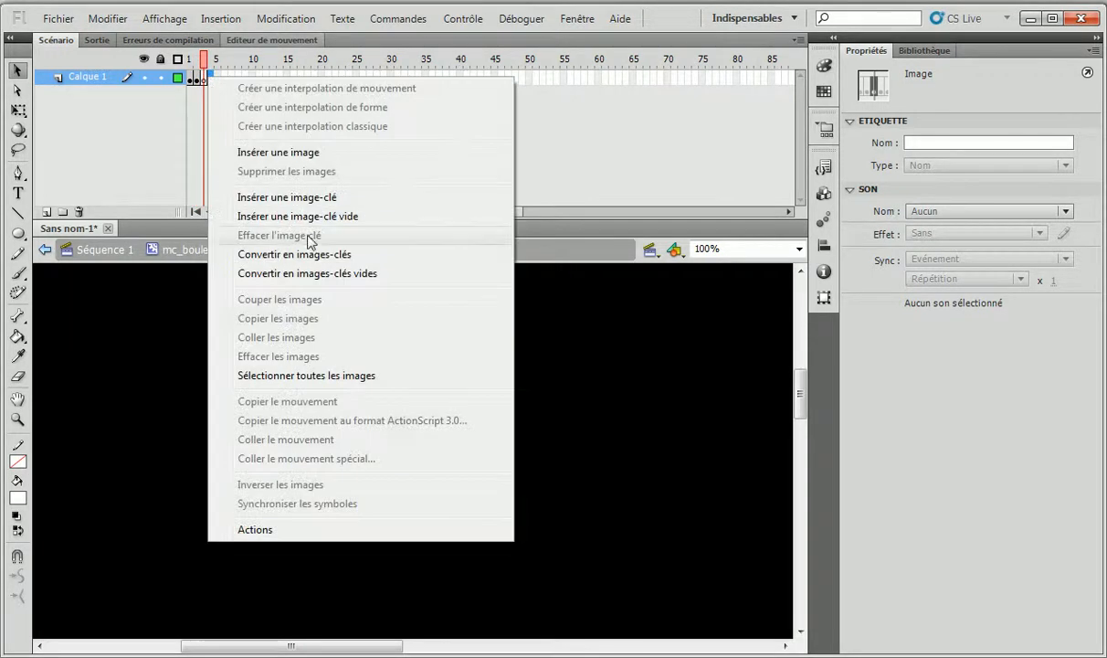
click(297, 216)
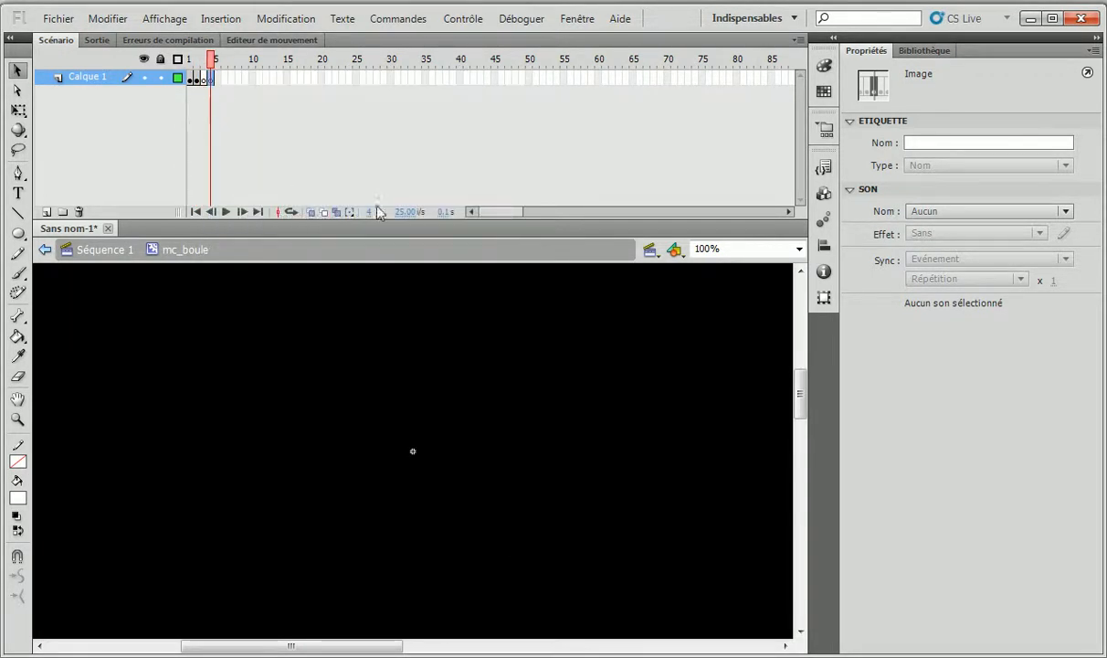
click(104, 250)
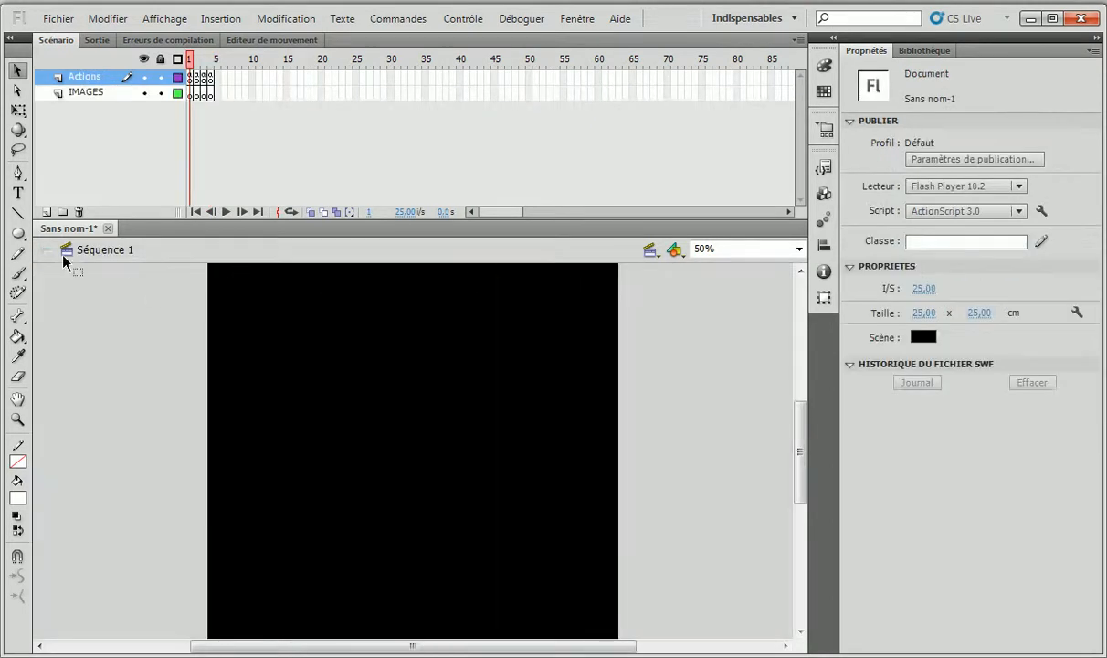
Import the three MP3 sounds and the JPG image from the flash_examen_2010 assets folder into the library.
click(925, 50)
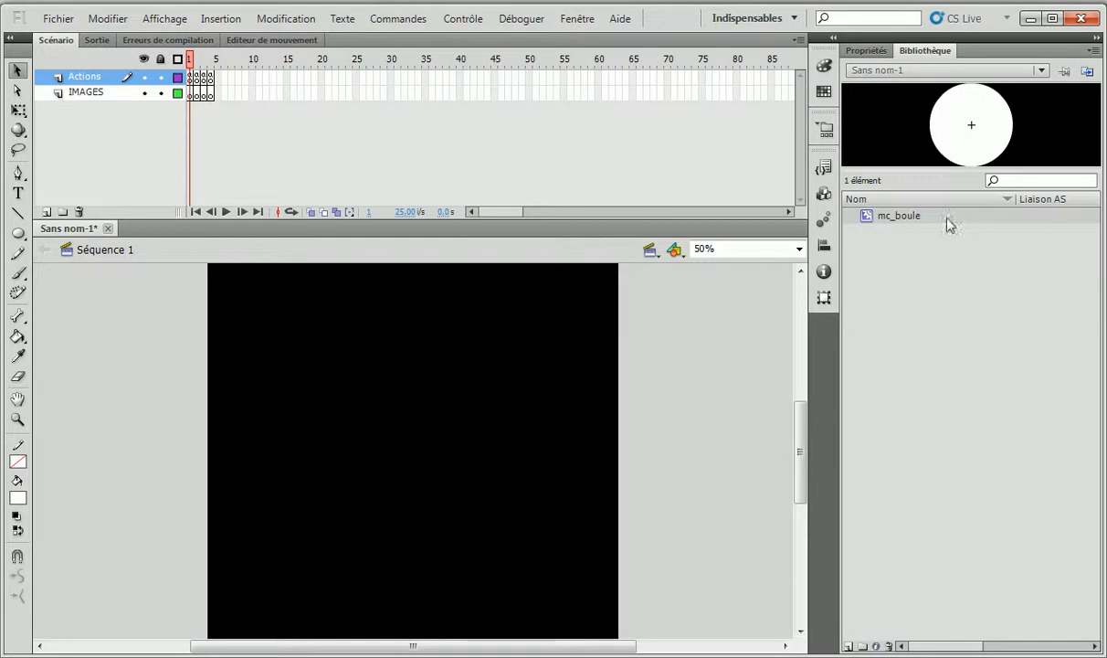
click(58, 19)
mouse_move(142, 285)
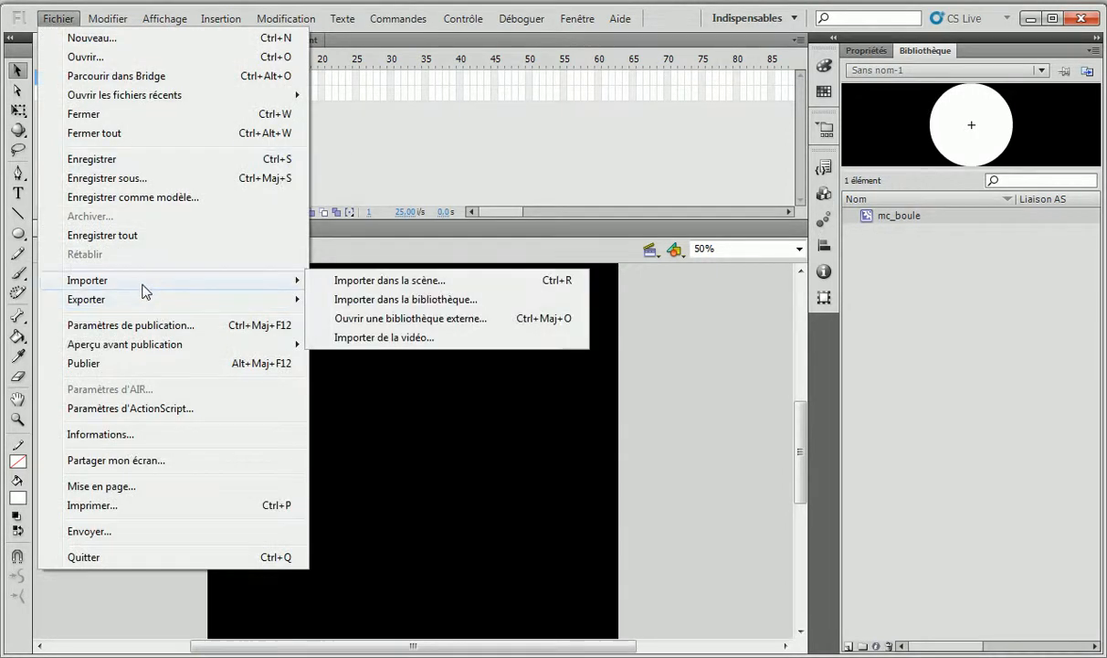
click(375, 295)
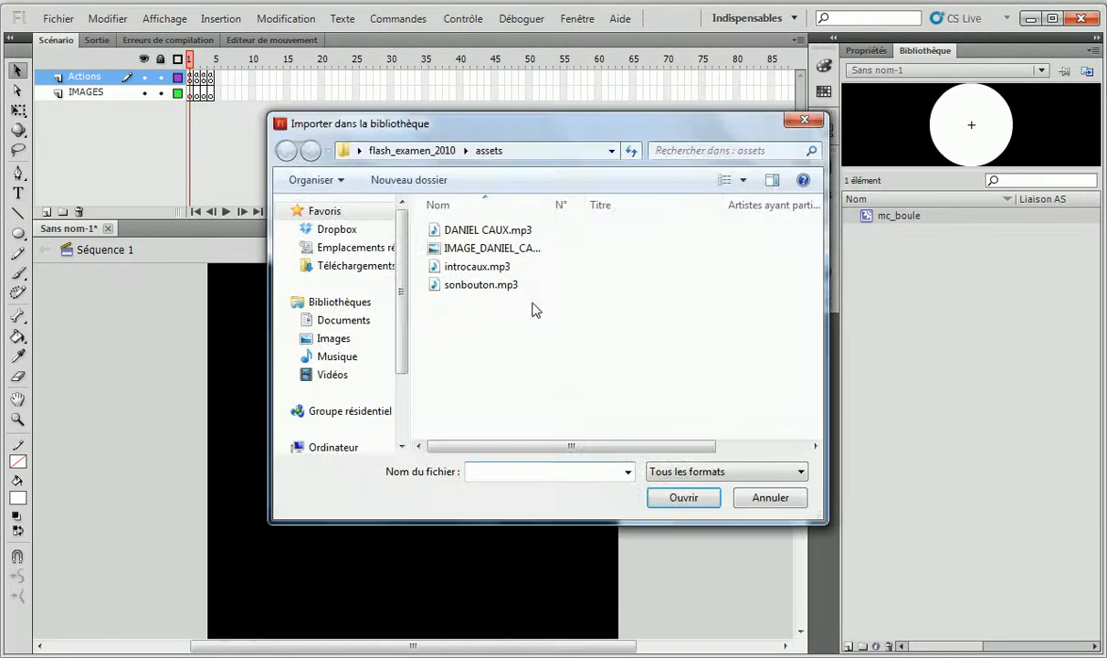
click(487, 230)
shift+click(481, 285)
click(706, 497)
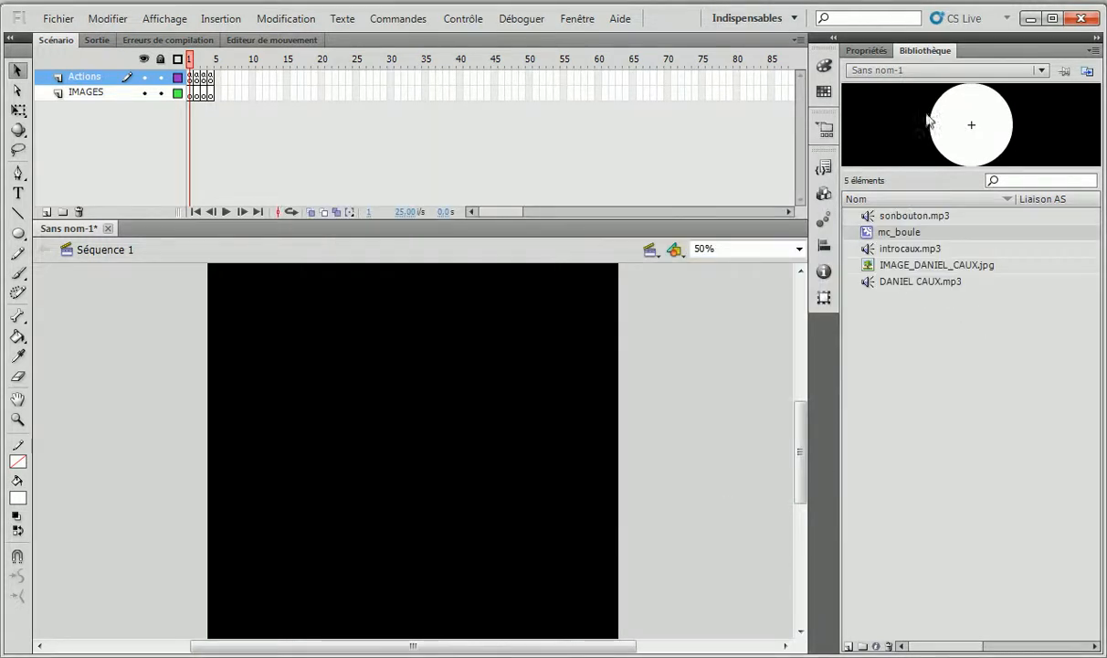
Test the movie with a temporary mc_boule instance on the stage and delete that instance.
drag(903, 232, 495, 400)
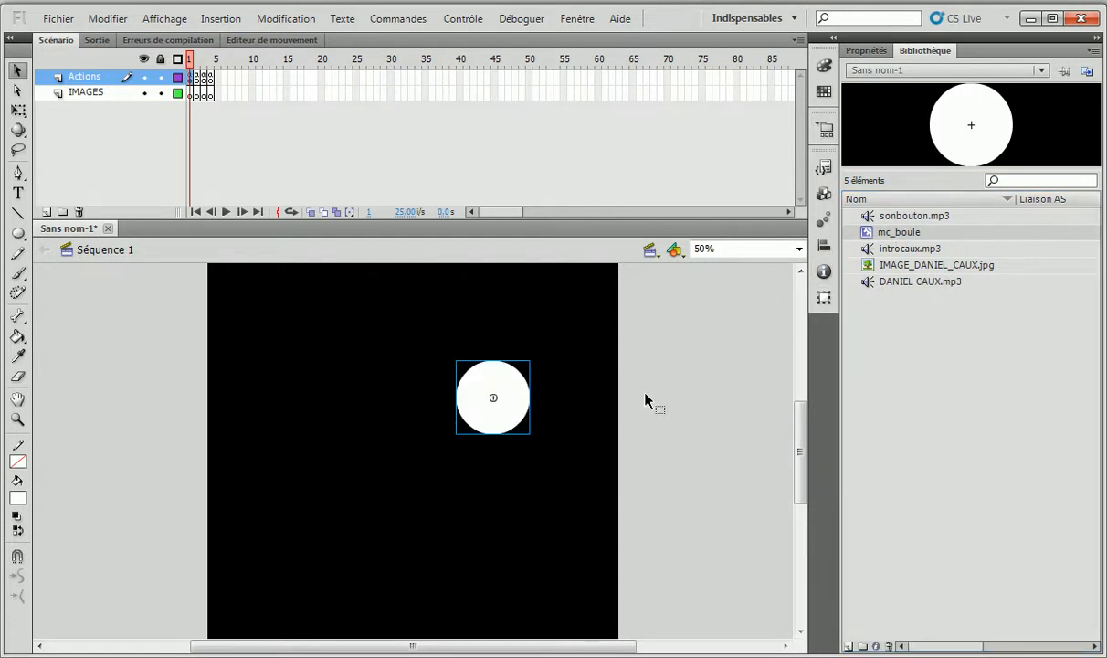
key(ctrl+Return)
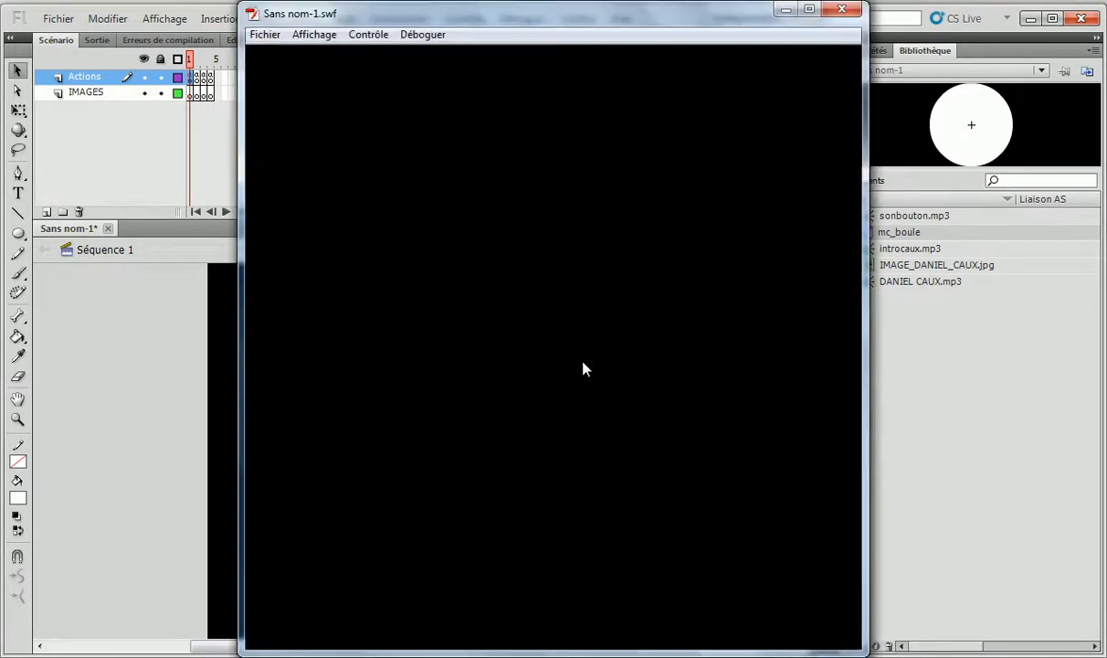
click(842, 9)
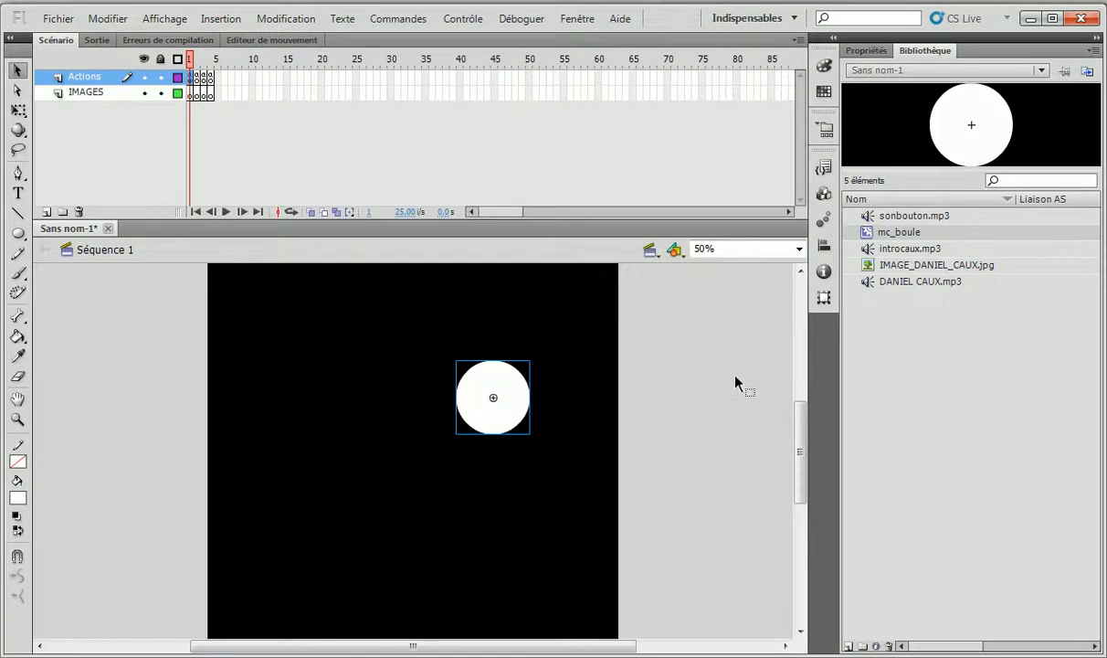
key(Delete)
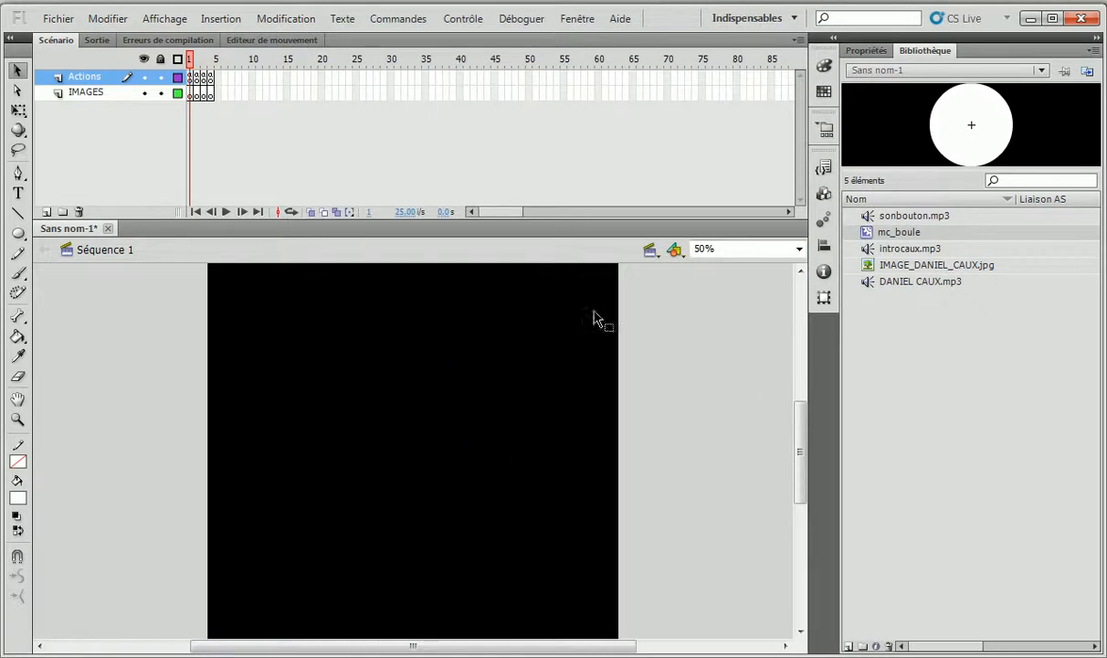
Add a new layer directly above IMAGES and name it Btn_C.
click(81, 93)
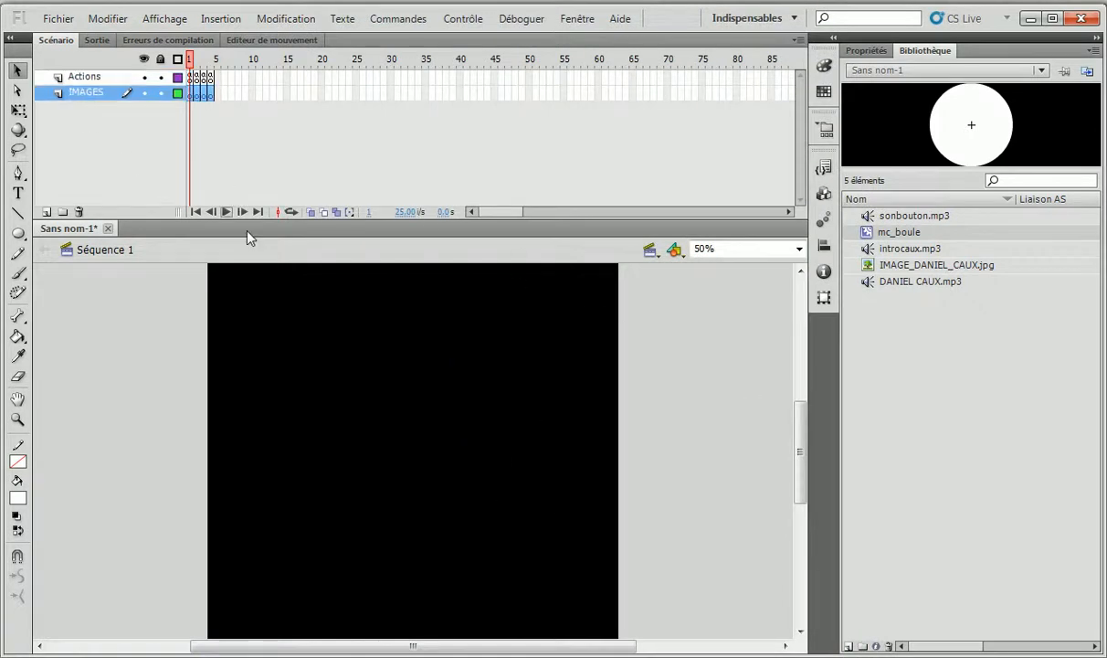
click(48, 211)
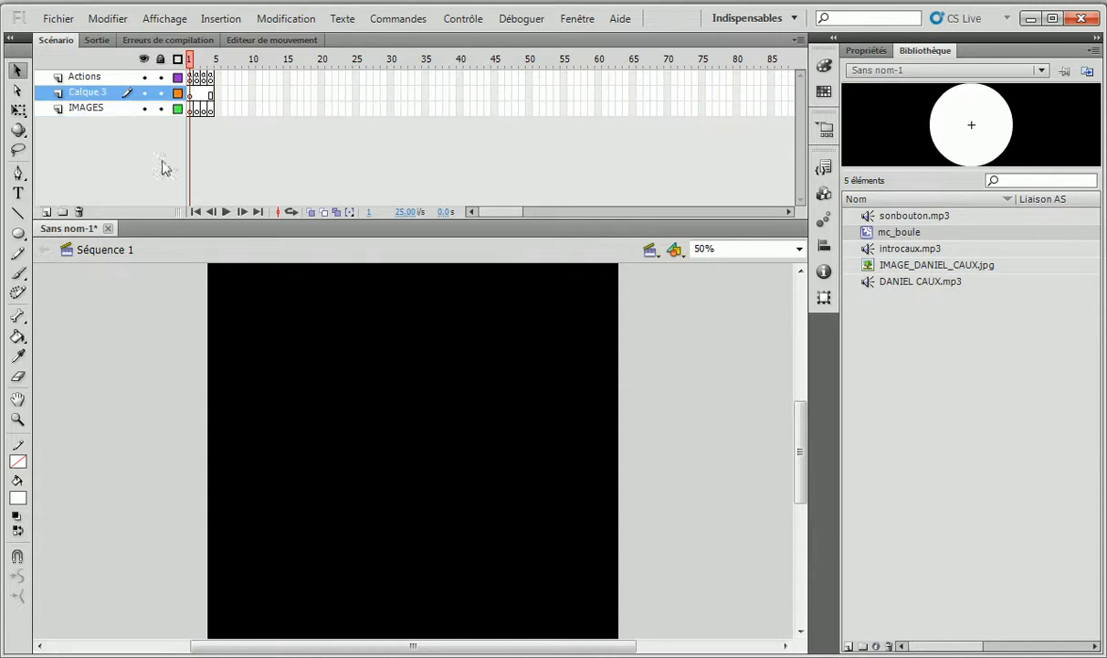
double_click(97, 95)
text(Btn_C)
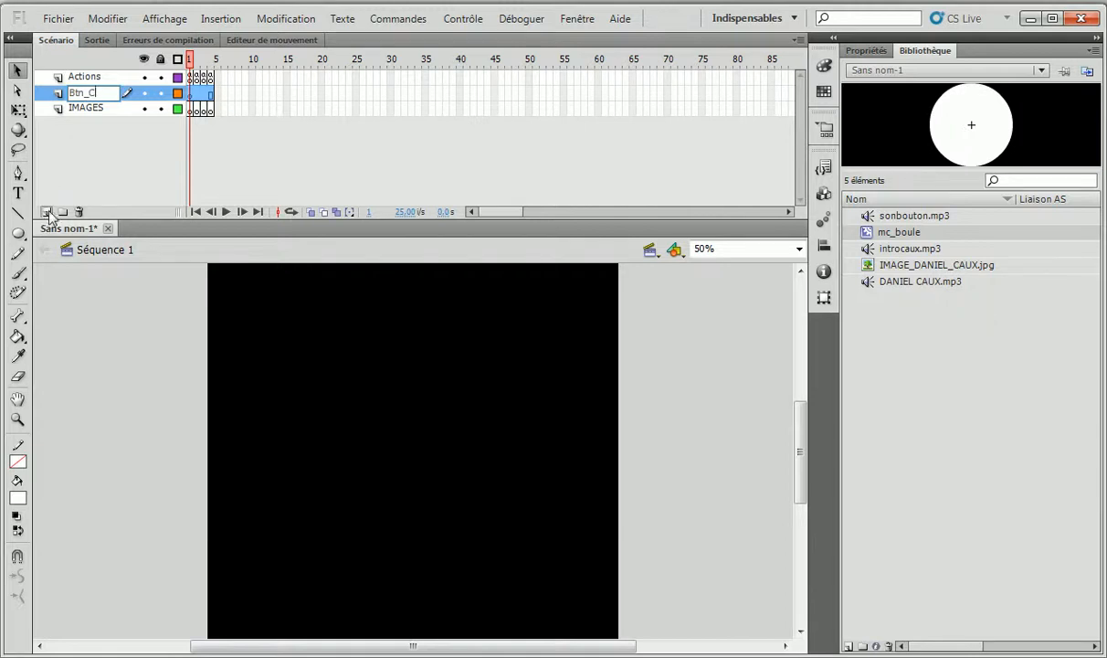
Add a new layer directly above Btn_C and name it Btn_A.
click(46, 211)
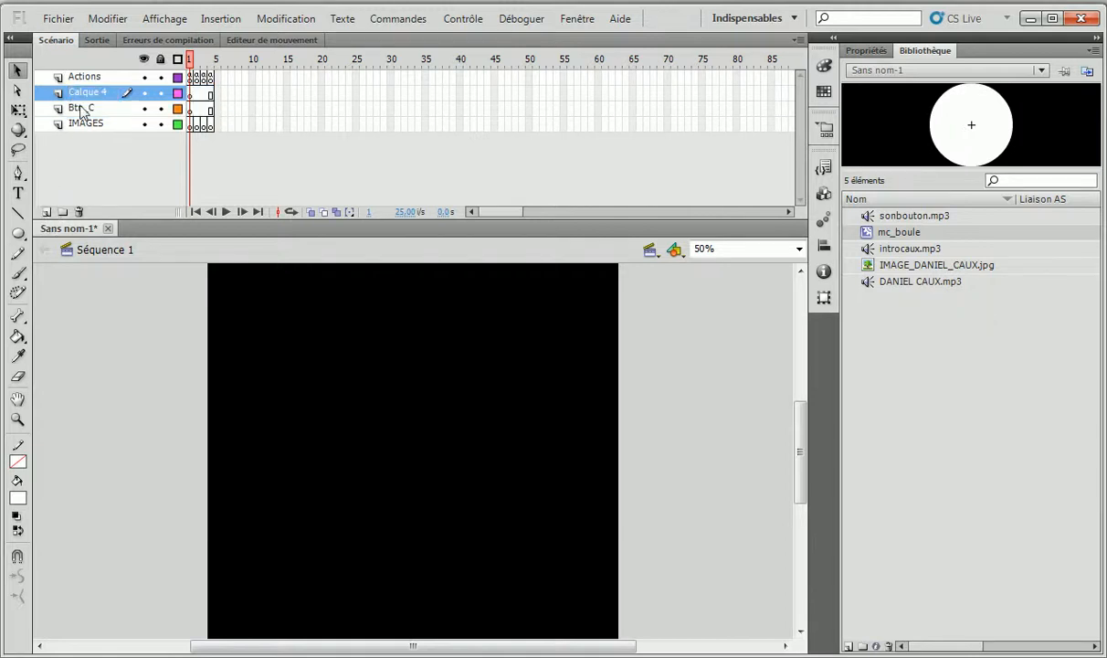
double_click(87, 92)
text(Btn_A)
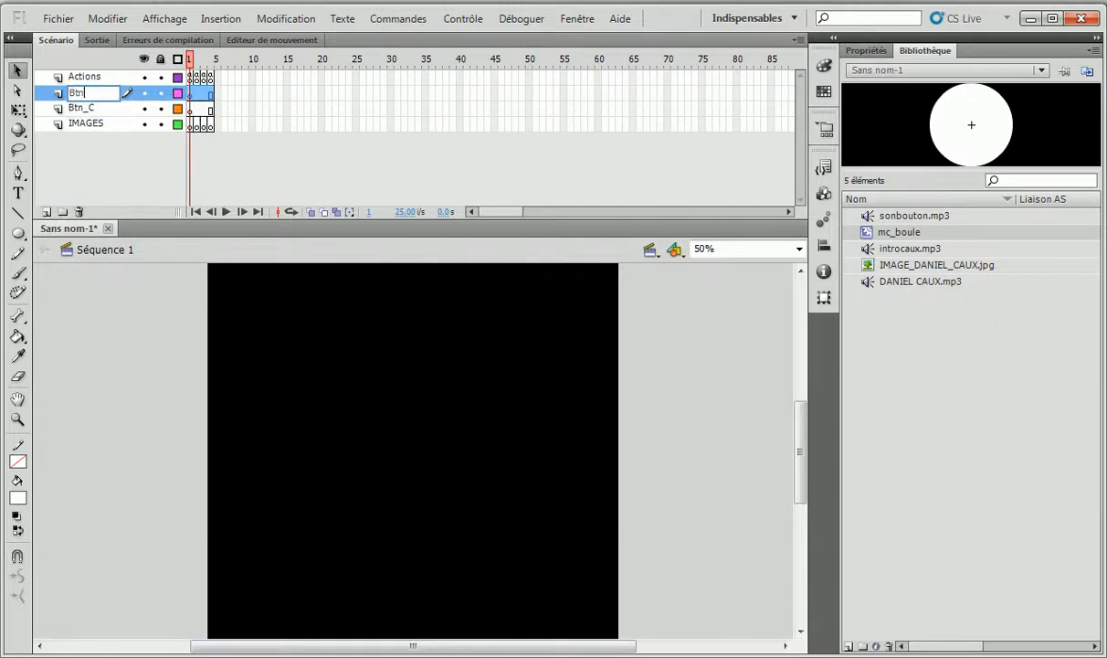
key(Return)
Add a new layer directly above Btn_A and name it Btn_U.
click(45, 211)
double_click(87, 93)
text(B)
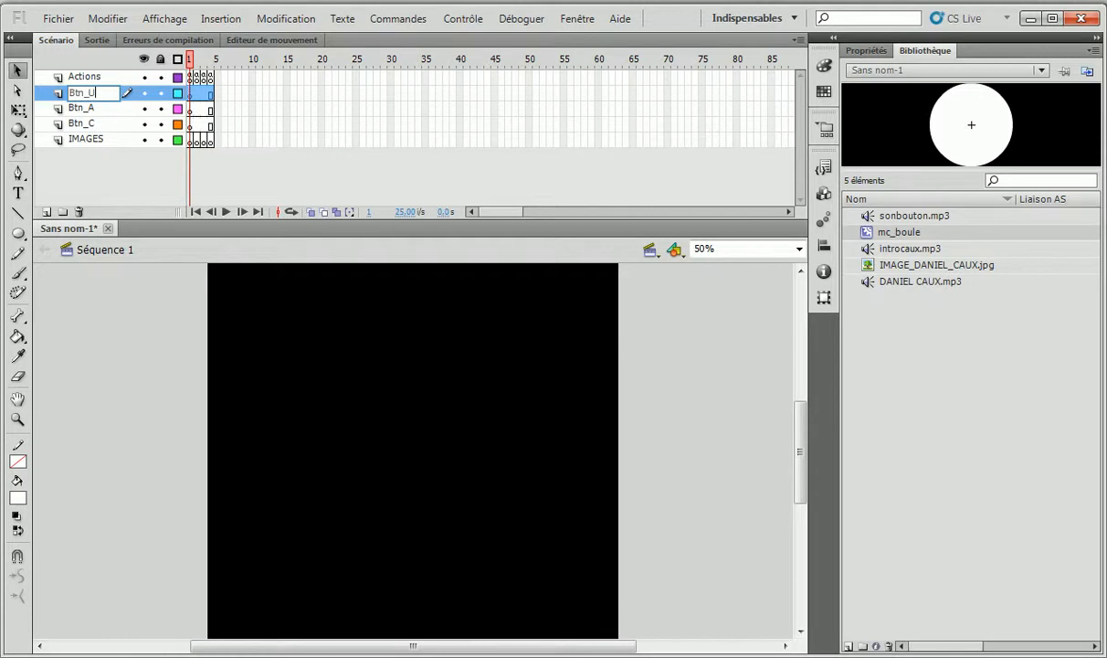
text(tn_U)
key(Return)
Add a new layer directly above Btn_U and name it Btn_X.
click(46, 211)
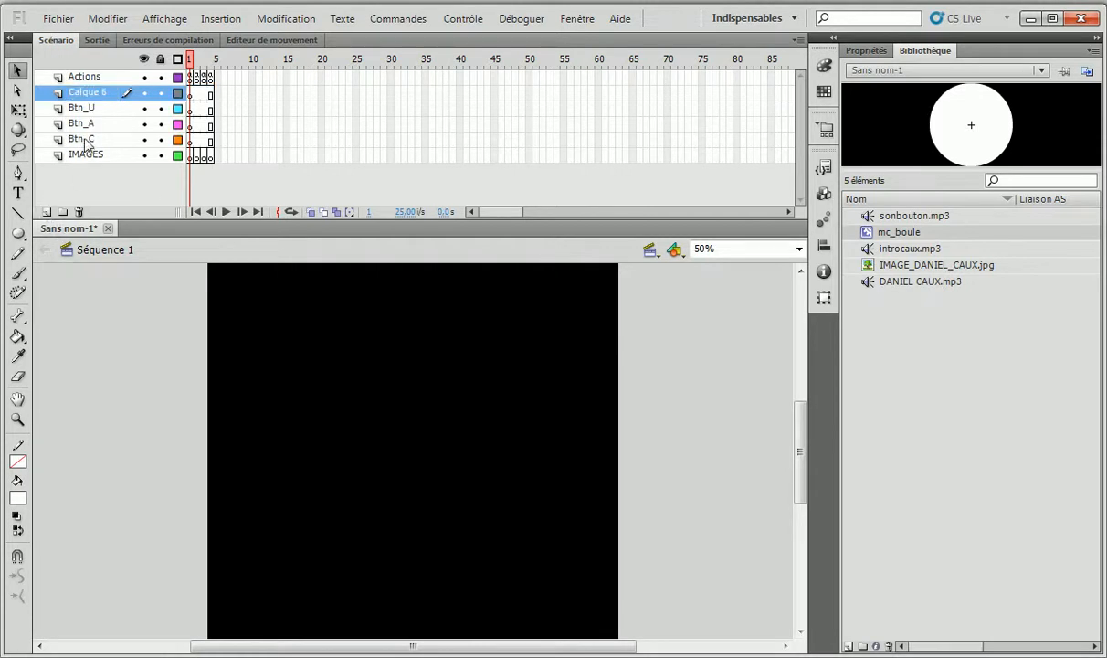
double_click(81, 92)
text(B)
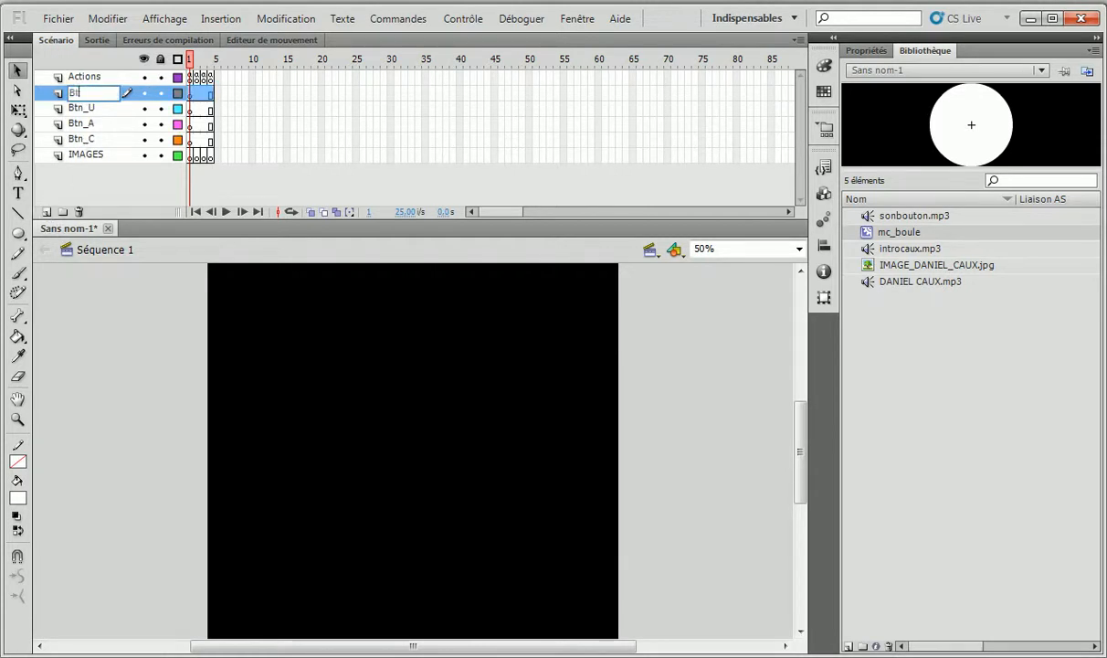
text(tn_X)
key(Return)
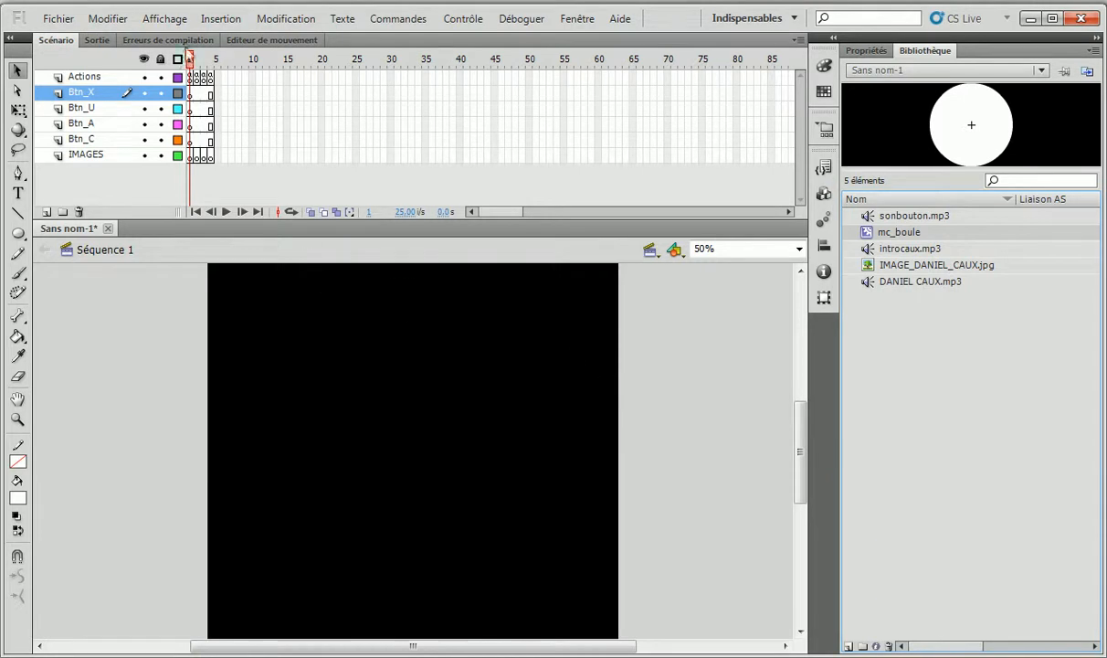
Create a new symbol of type Bouton named btn_C.
click(221, 19)
click(287, 40)
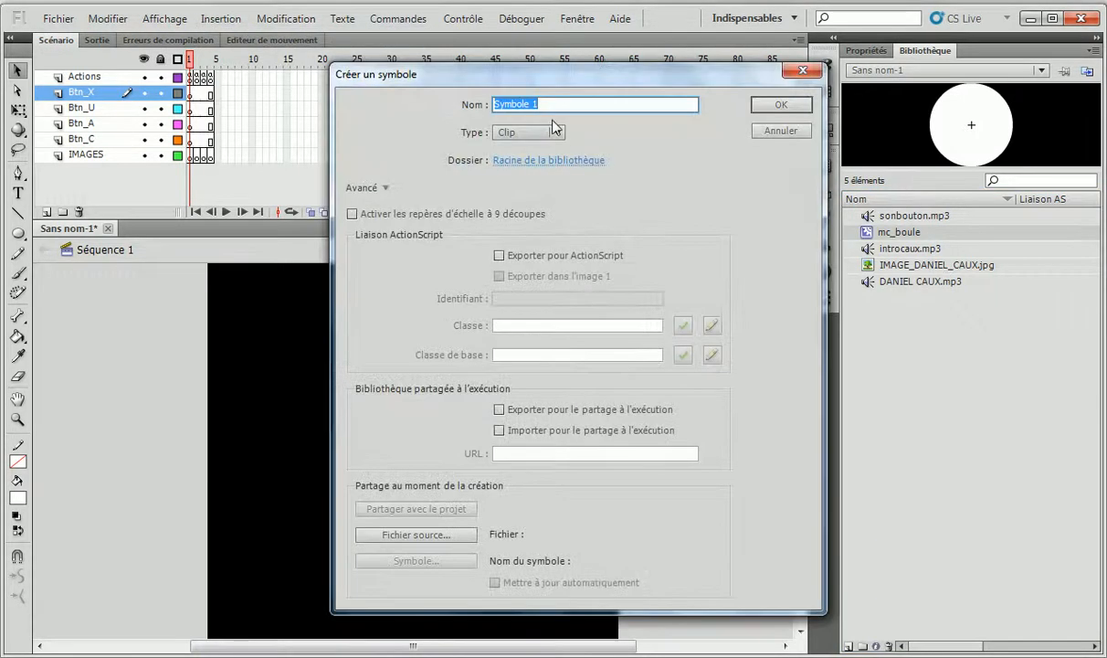
click(555, 133)
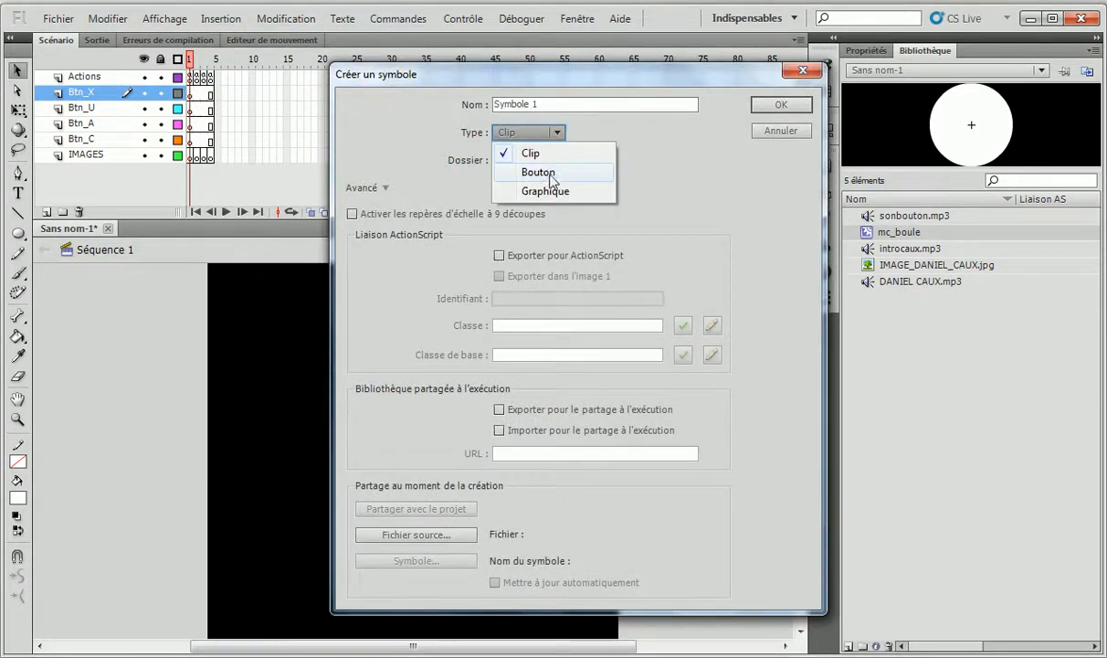
click(549, 173)
drag(546, 104, 420, 97)
text(btn_C)
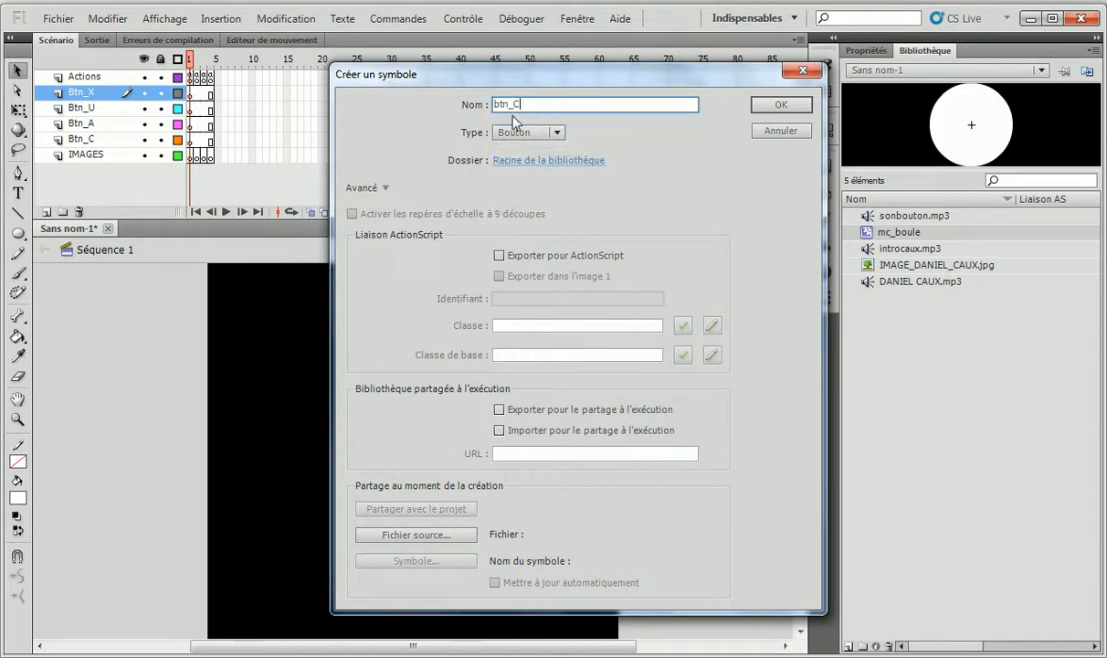
click(778, 105)
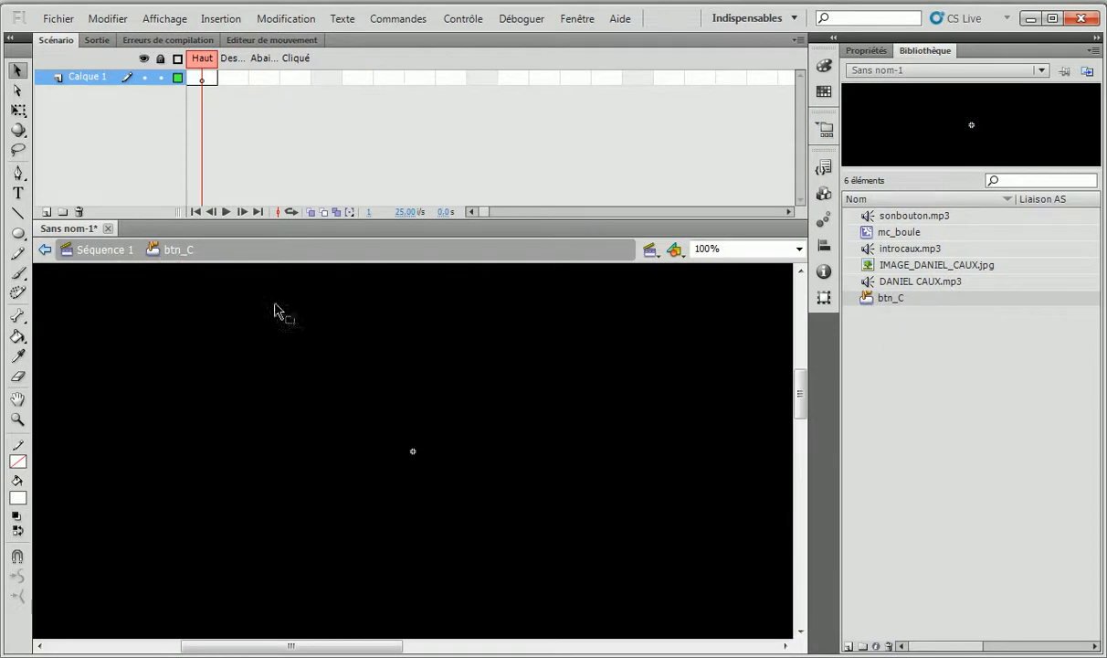
Place an mc_boule instance in the Haut state of btn_C and centre it horizontally and vertically on the stage.
drag(884, 234, 450, 424)
key(ctrl+k)
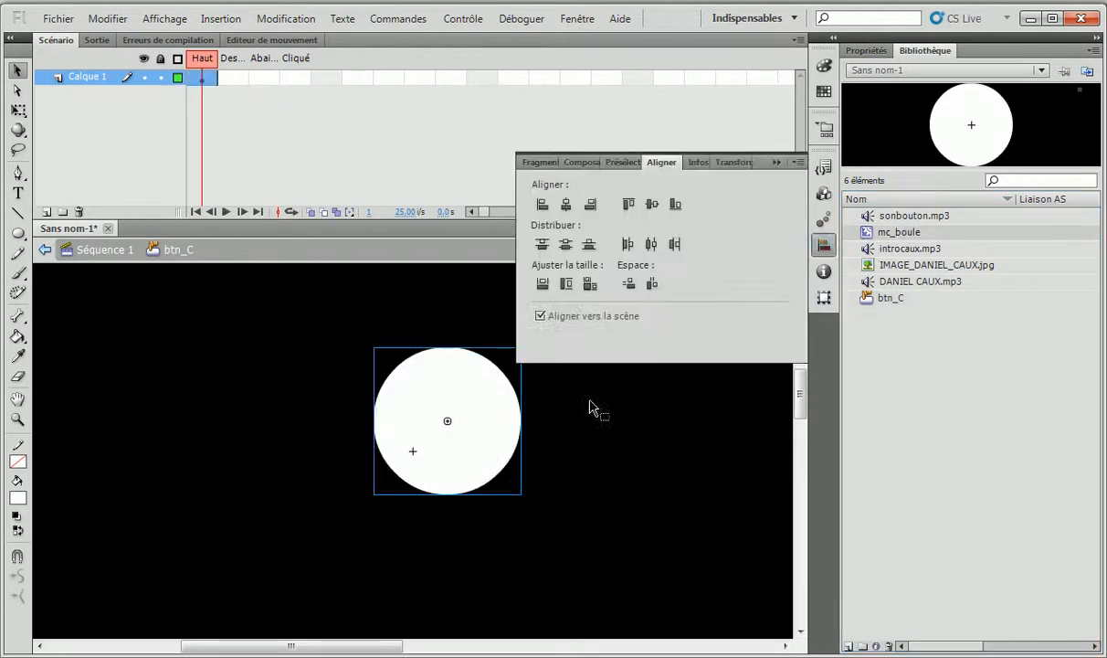
click(567, 204)
click(651, 204)
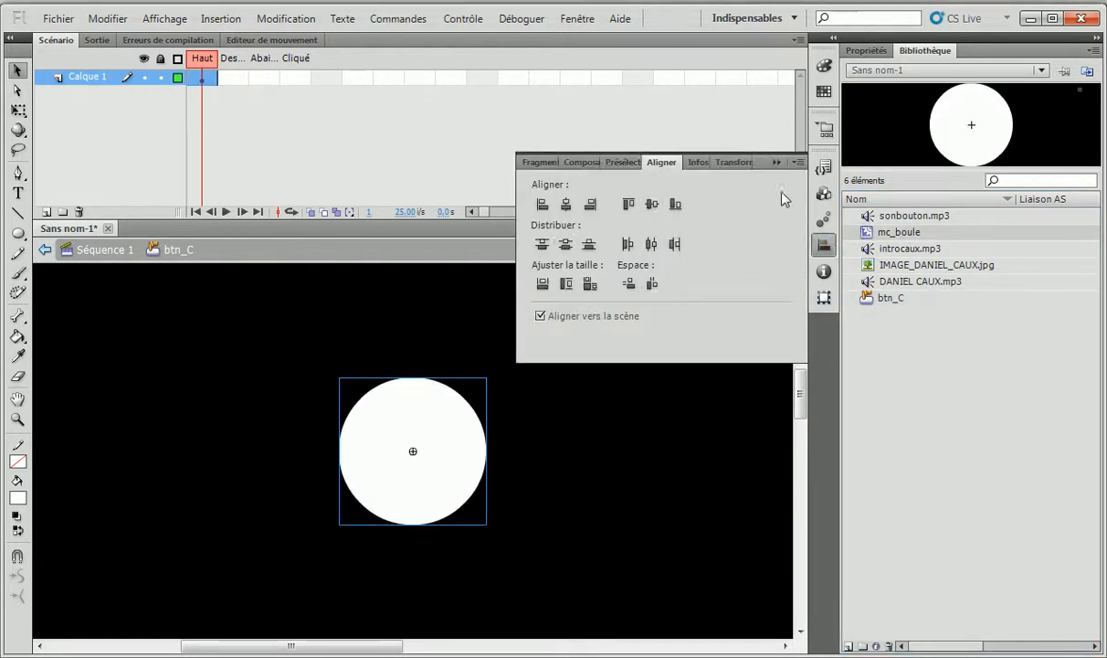
click(776, 162)
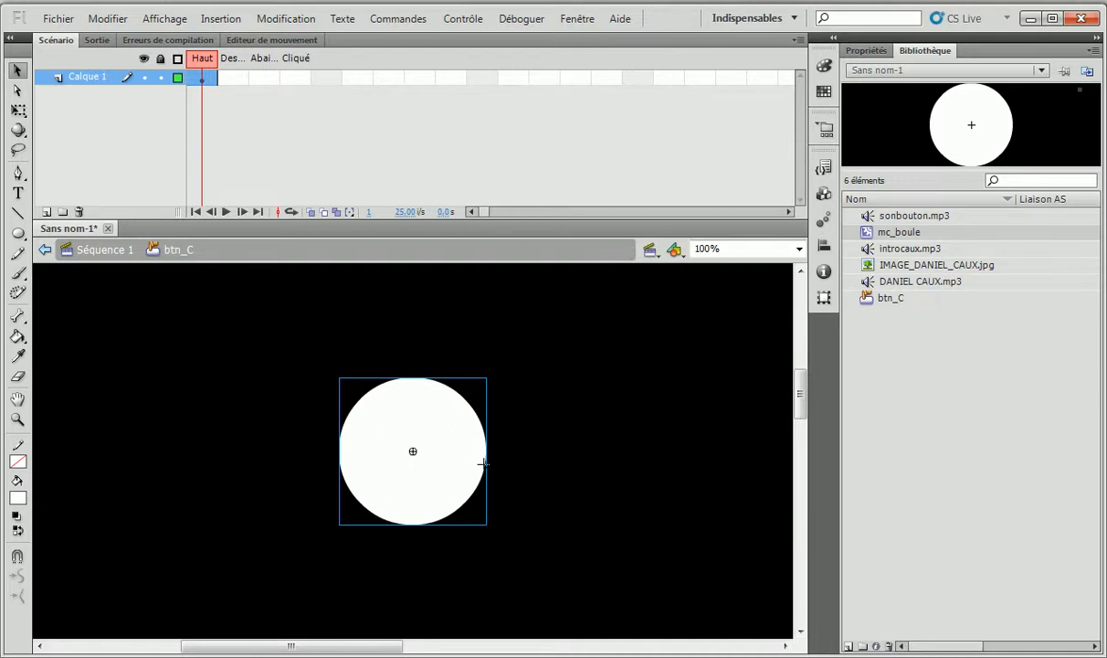
Add the letter C as black 80 pt static text over the ball in the Haut state.
key(t)
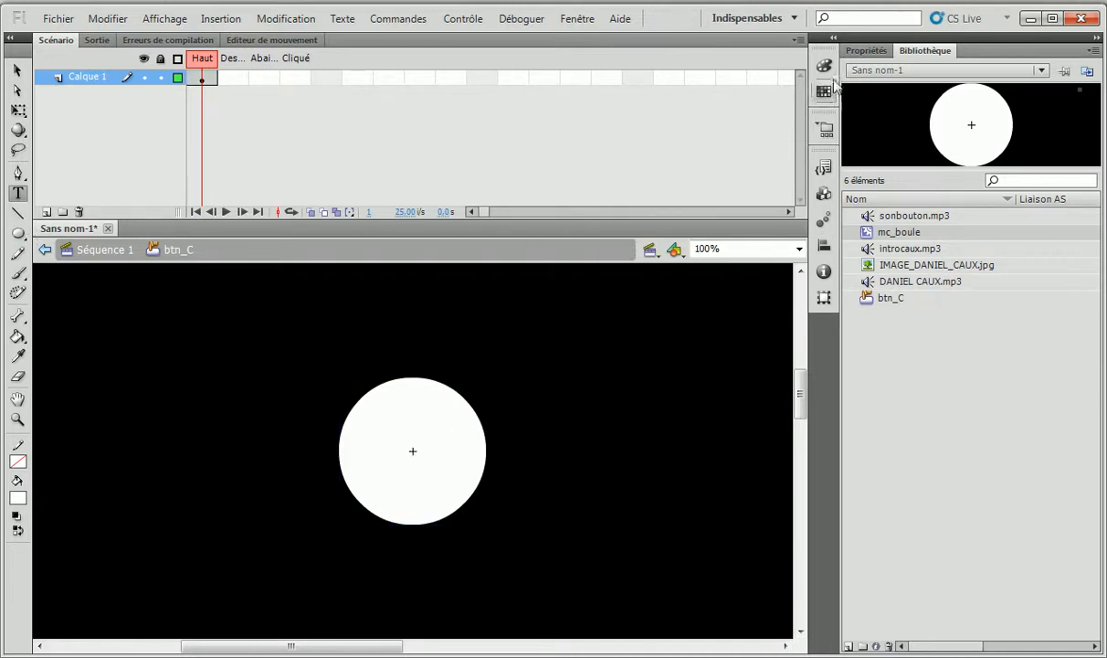
click(866, 50)
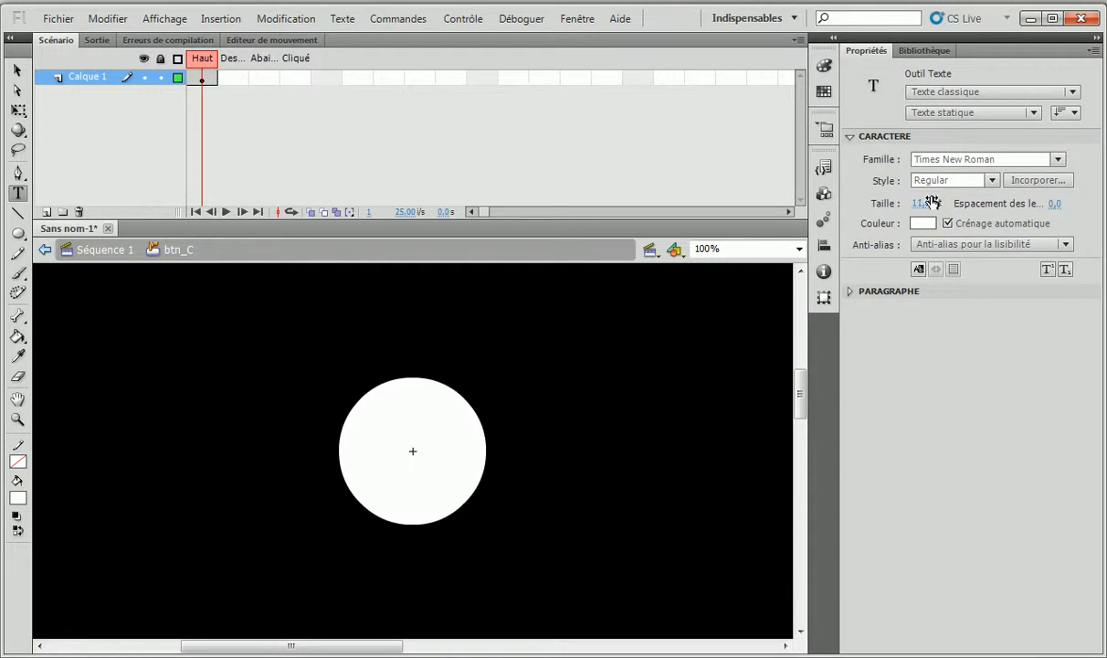
click(925, 203)
click(921, 203)
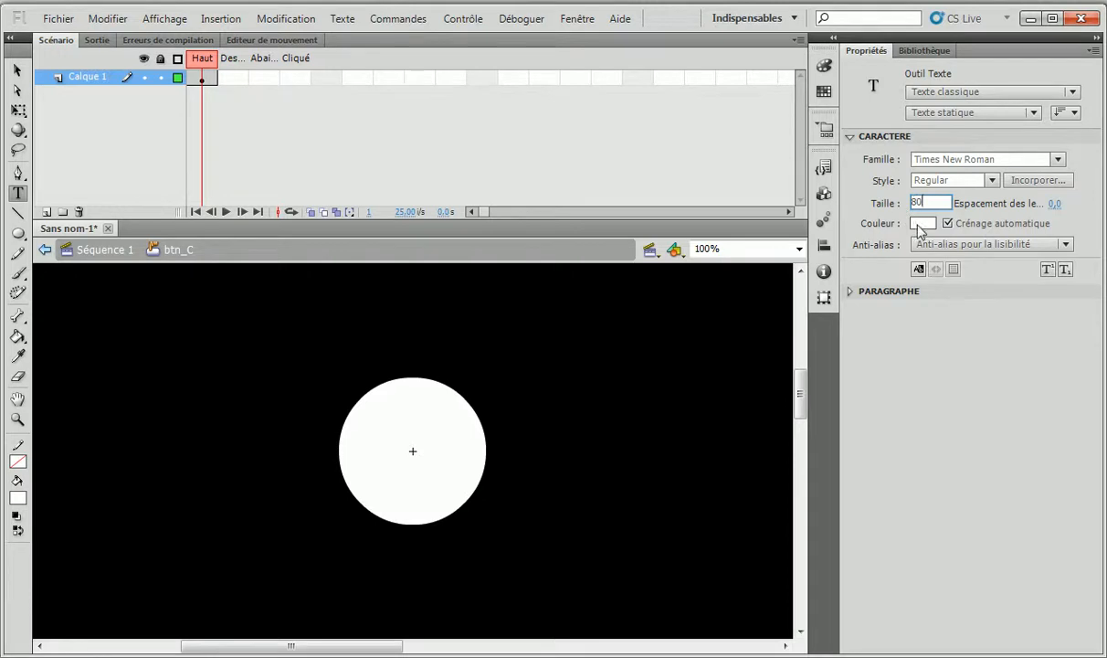
click(919, 224)
click(865, 241)
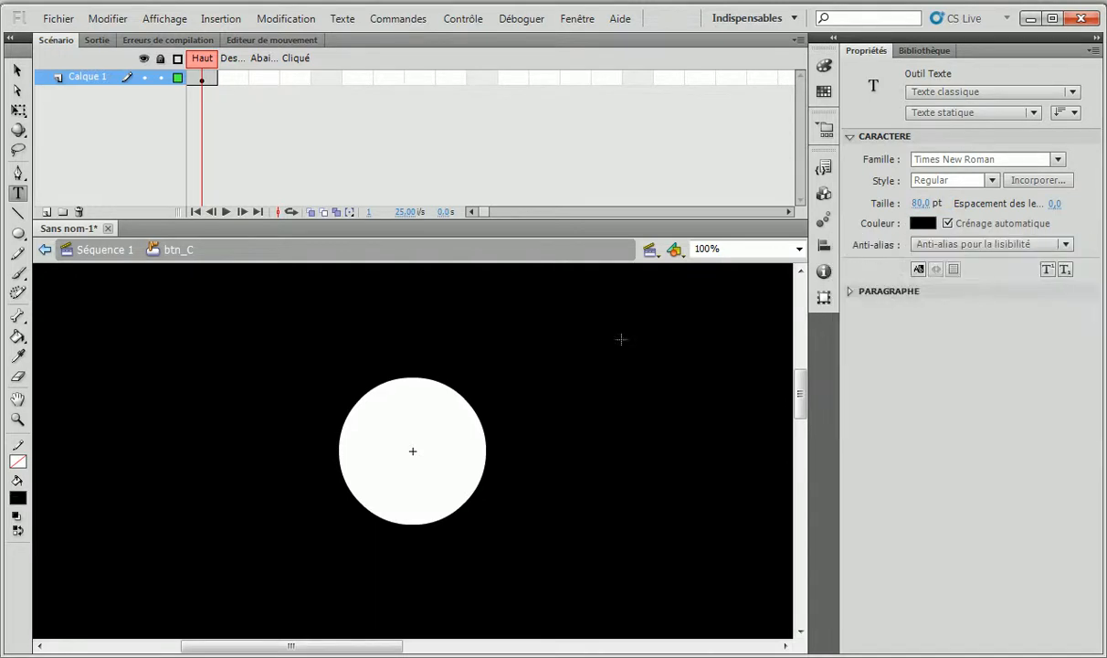
click(393, 373)
text(C)
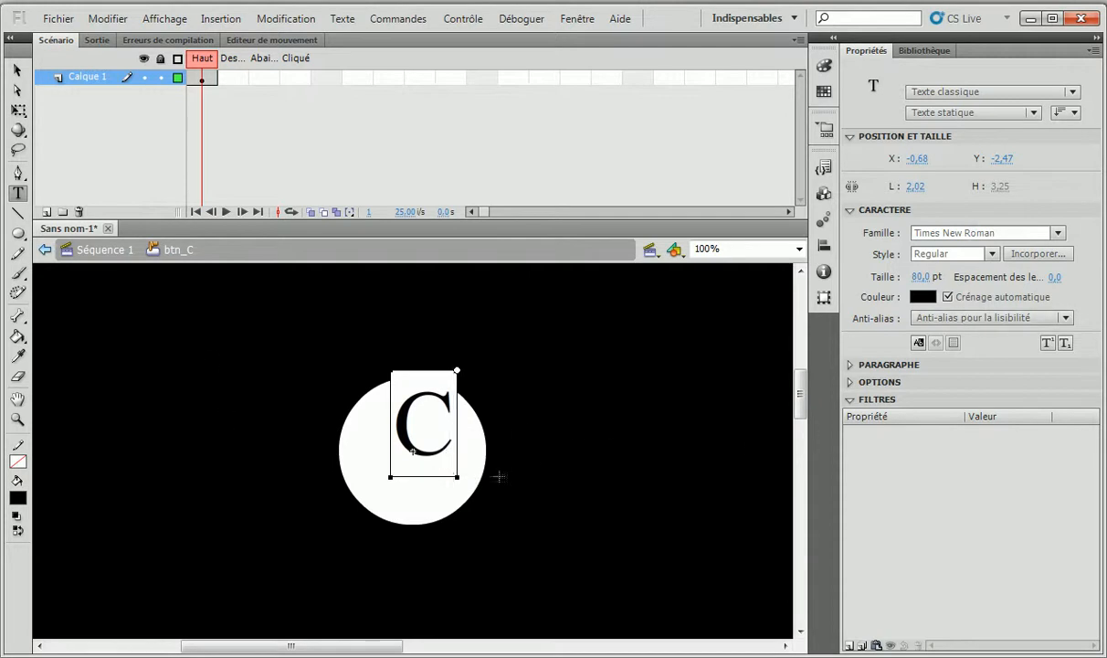
Centre the letter C of the Haut state horizontally and vertically on the stage.
click(19, 72)
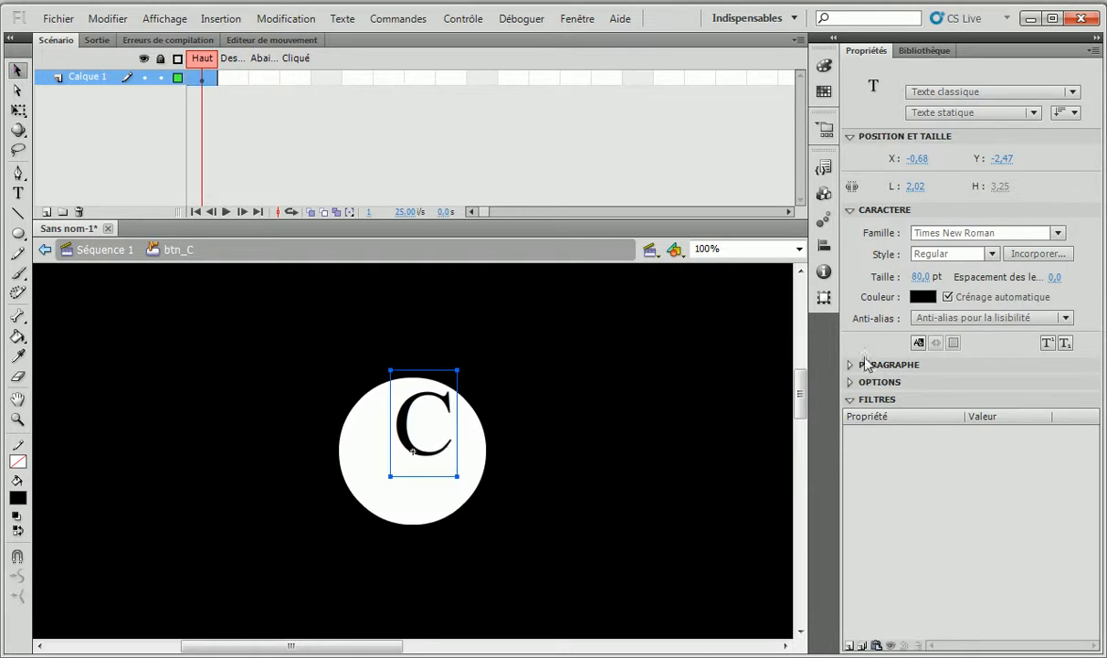
click(824, 244)
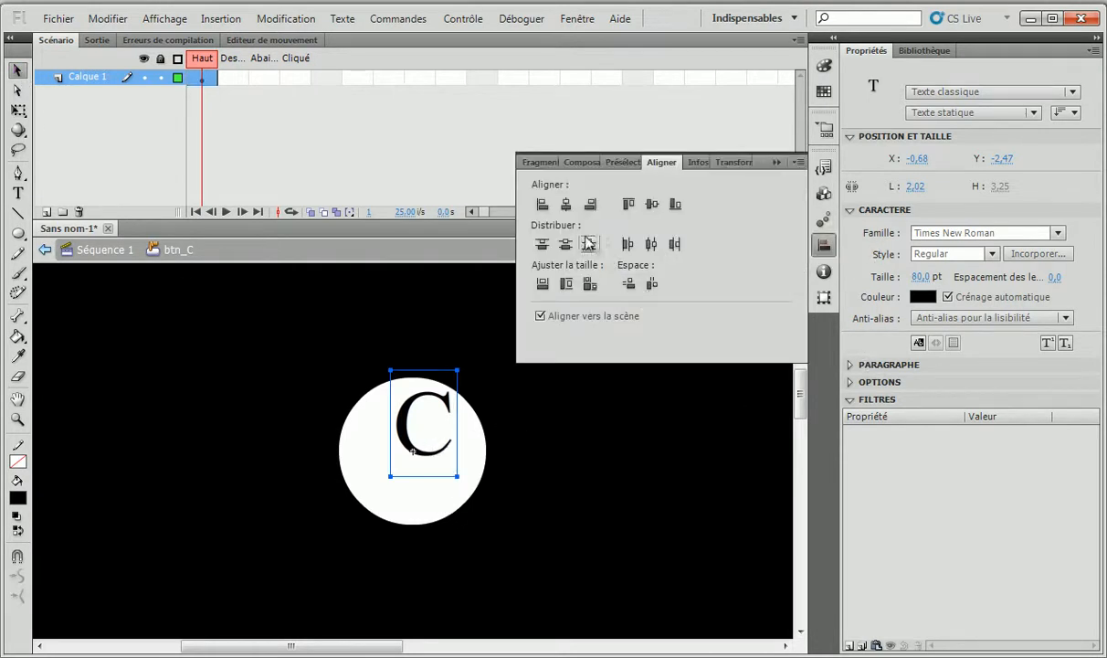
click(565, 204)
click(652, 204)
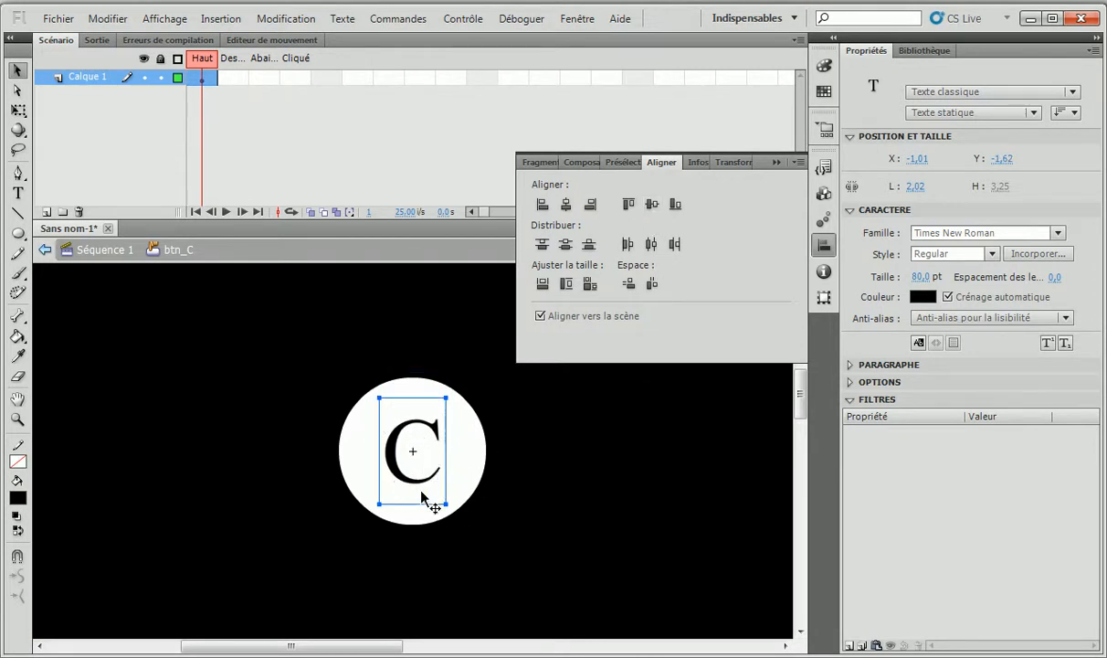
click(779, 163)
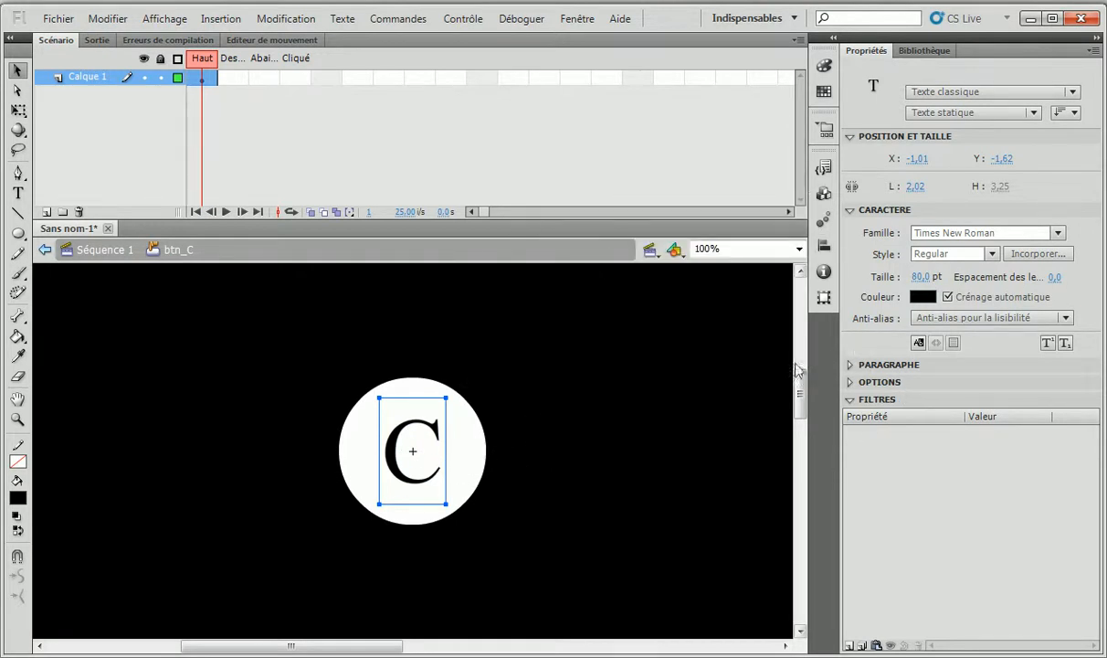
Insert a blank keyframe in the button's second state (Dessus) and add the letter C in white 80 pt text.
click(234, 77)
right_click(233, 76)
click(348, 218)
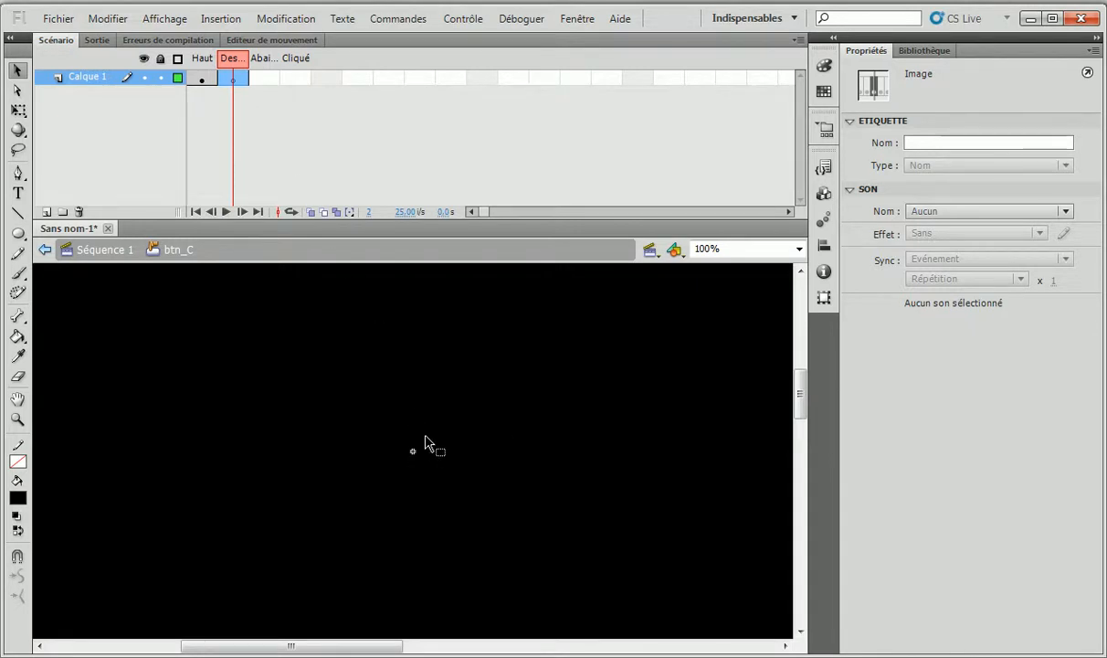
key(t)
click(424, 445)
click(927, 296)
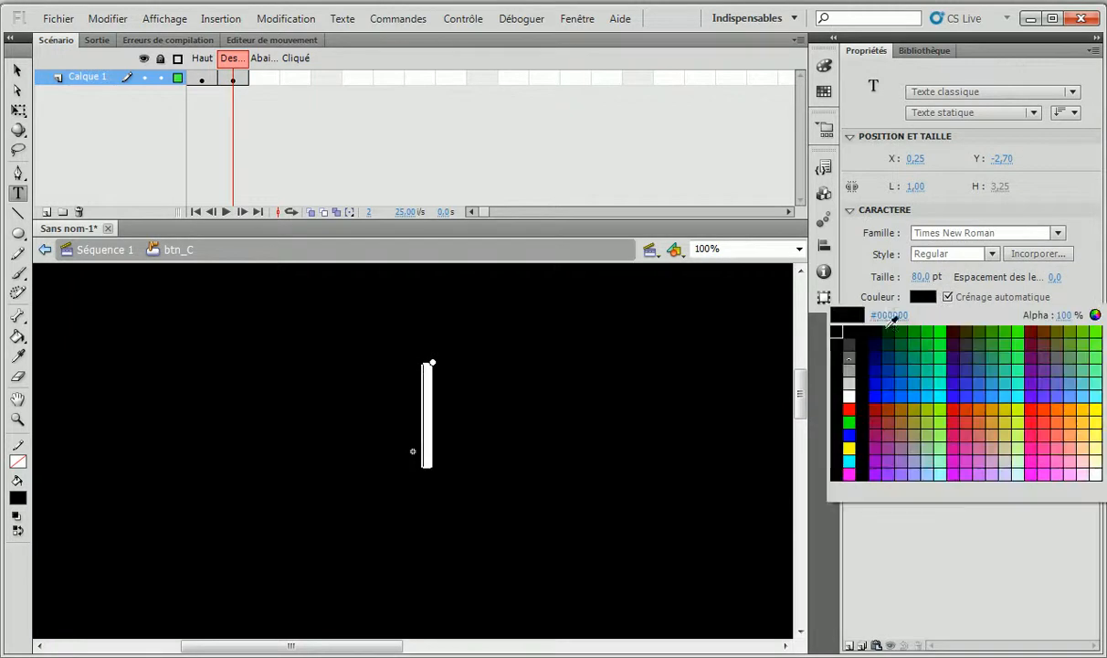
click(850, 397)
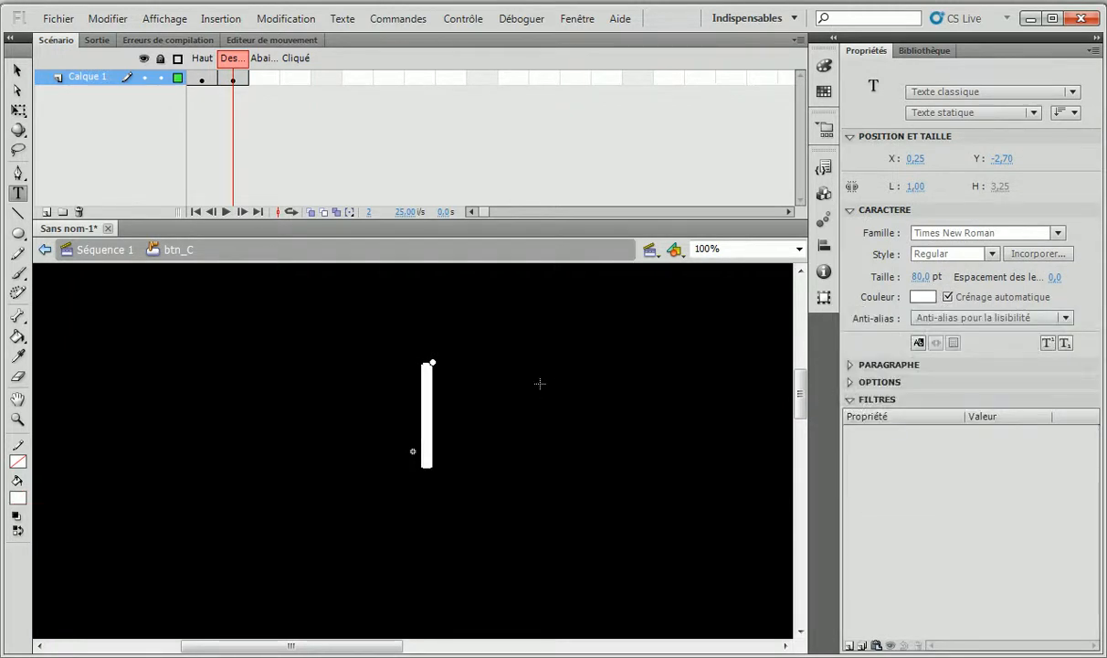
text(C)
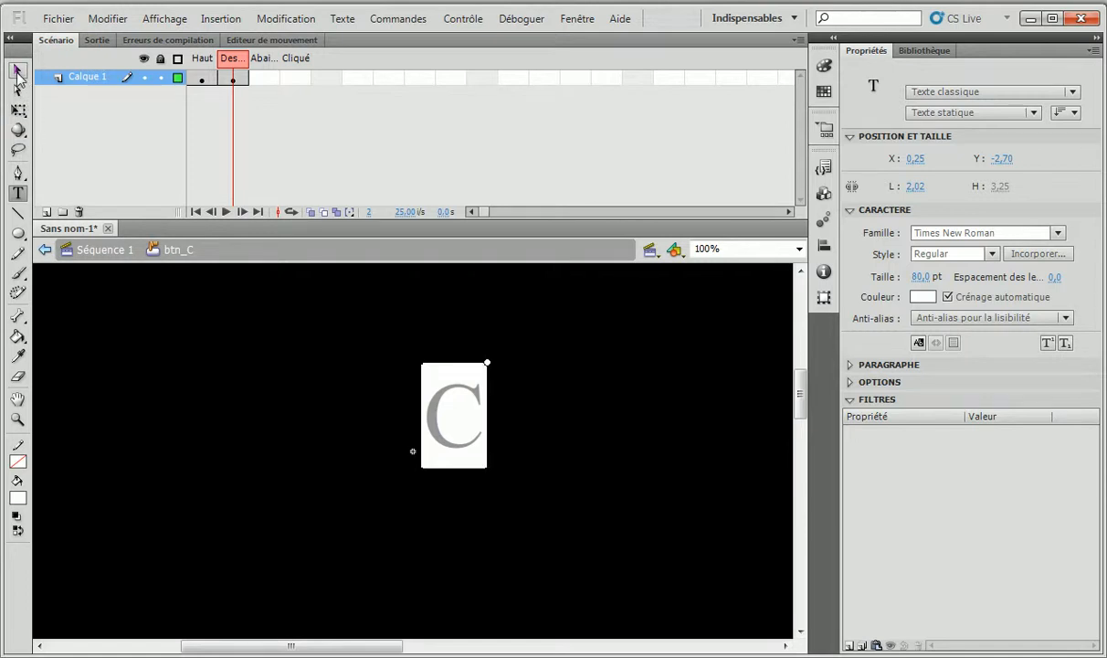
Centre the white letter C of the Dessus state horizontally and vertically on the stage.
click(18, 74)
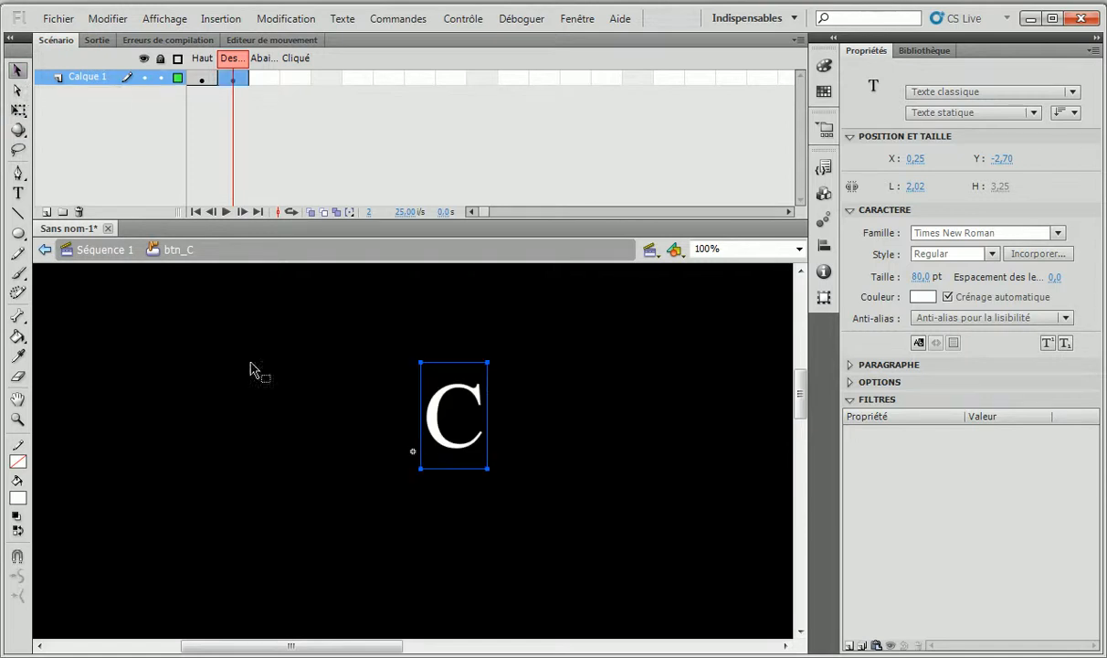
click(826, 245)
click(566, 205)
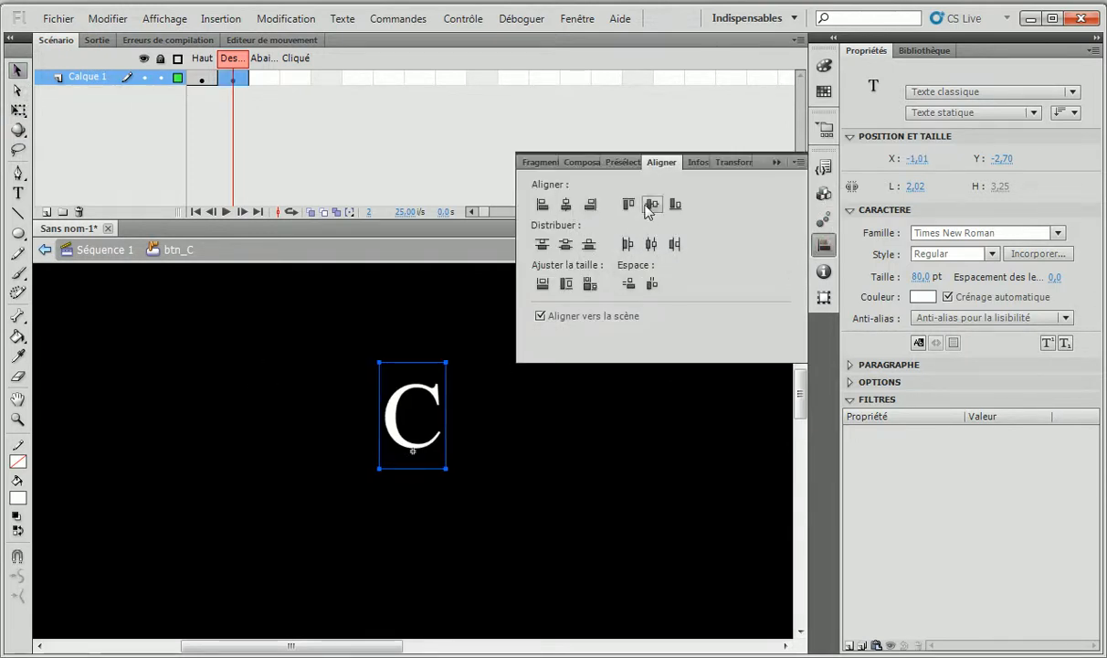
click(649, 205)
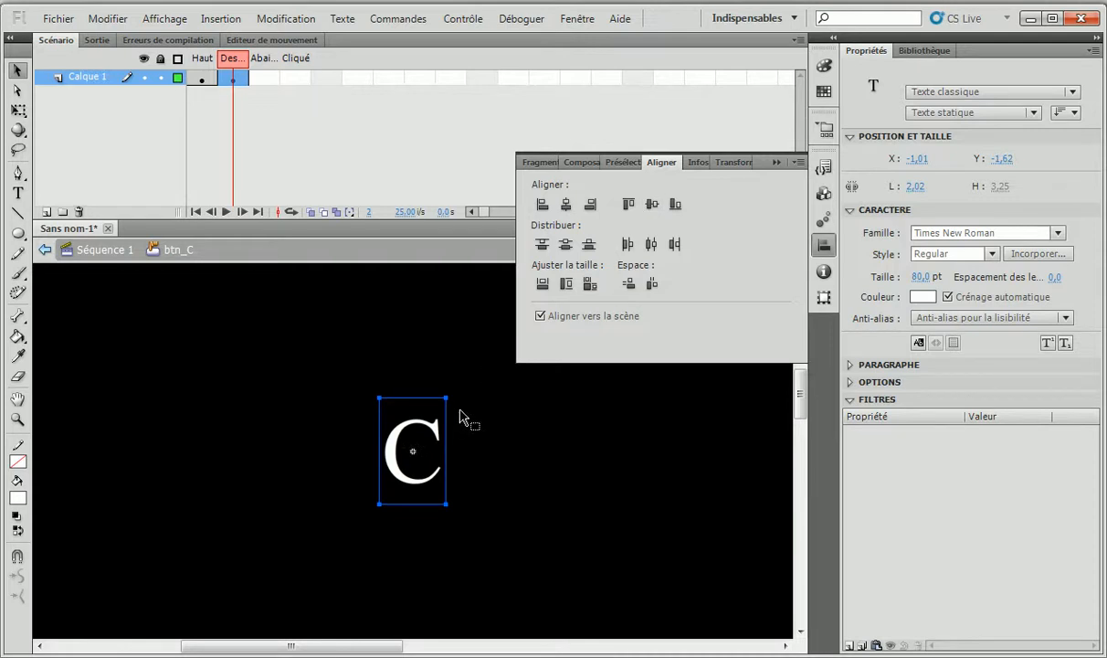
click(776, 162)
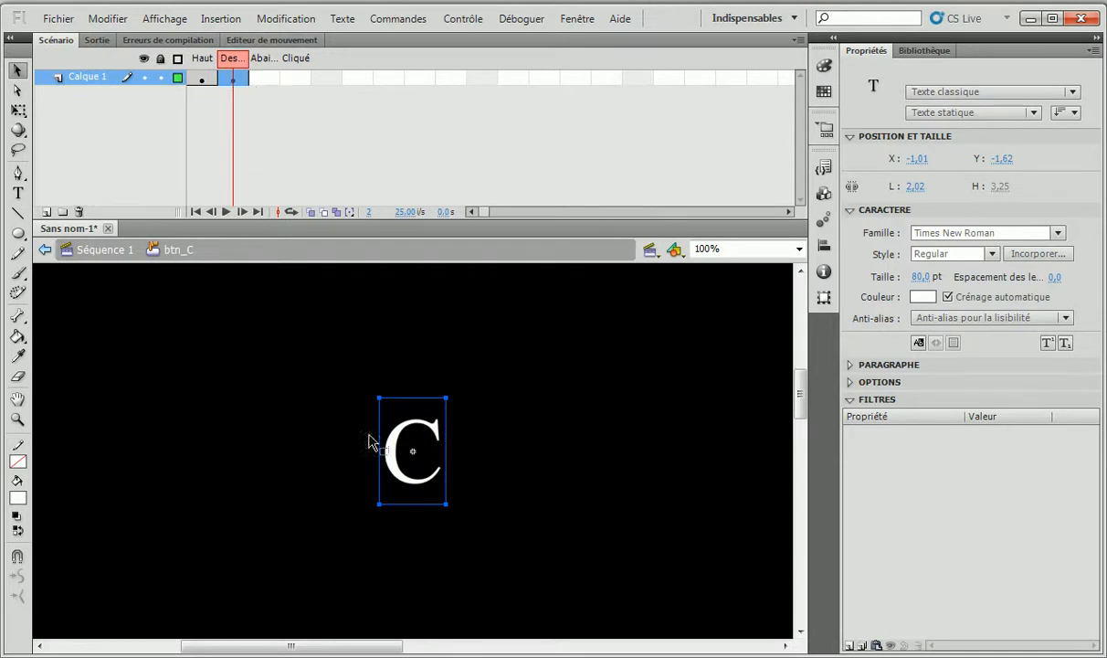
Insert a keyframe in the button's third state (Abaissé) and extend its text from C to CAUX.
right_click(264, 78)
click(343, 200)
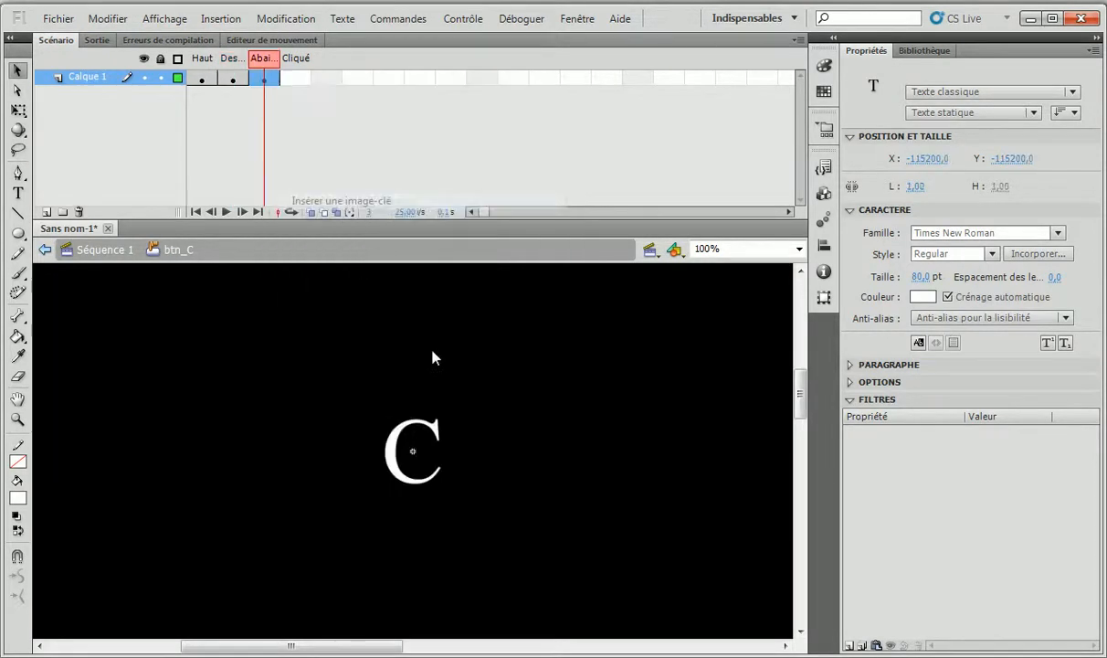
key(t)
click(416, 419)
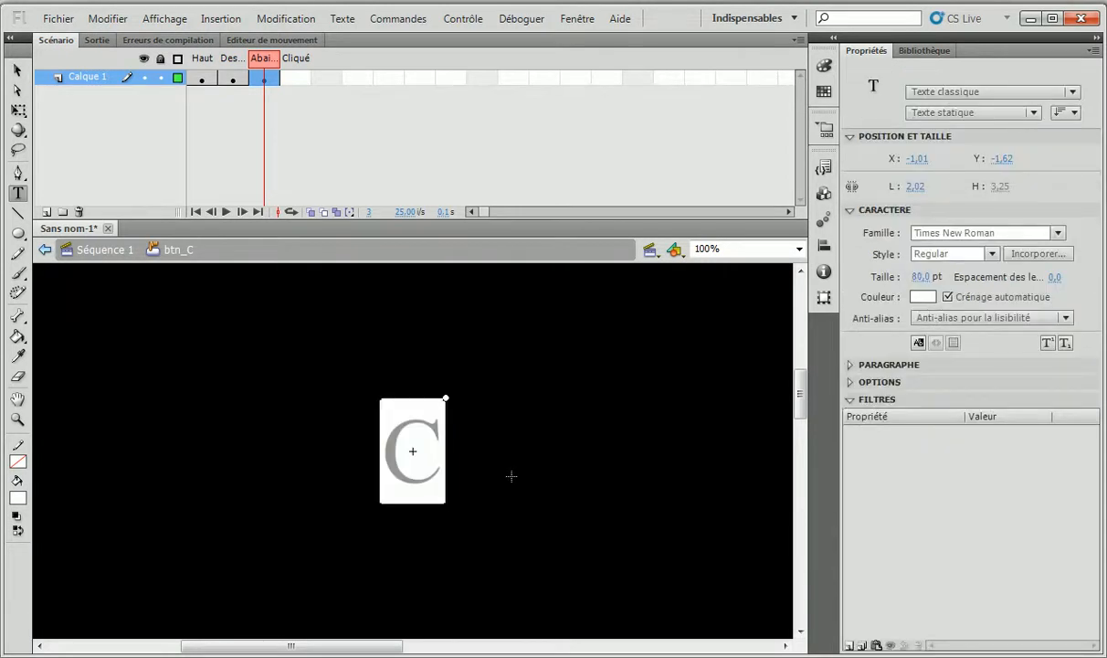
text(AUX)
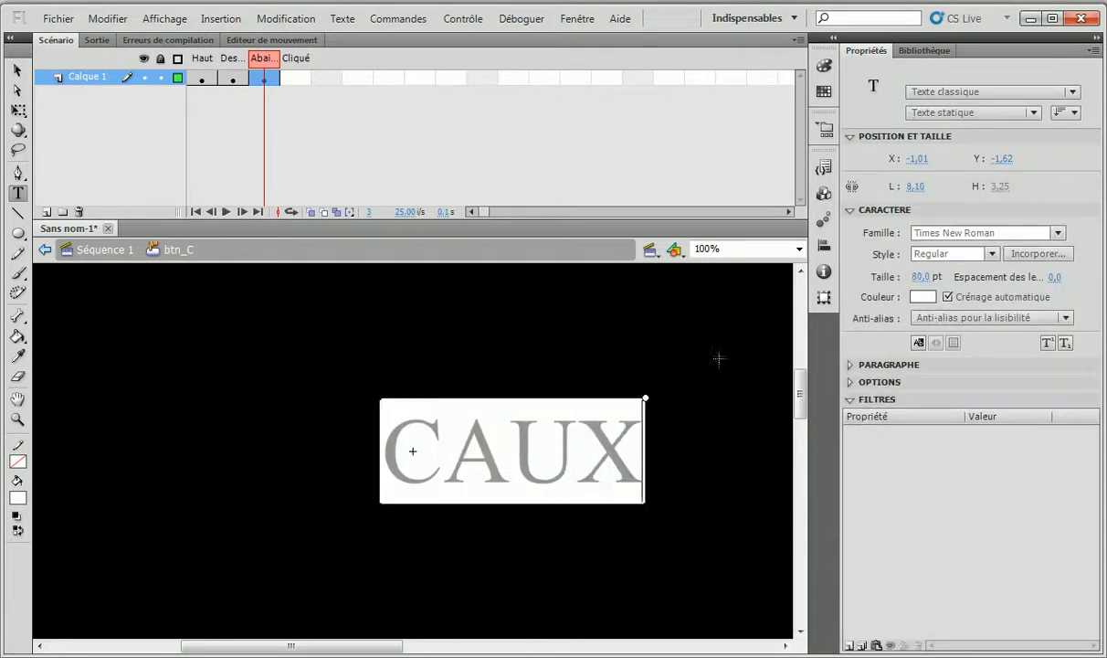
Centre the CAUX text of the Abaissé state horizontally on the stage.
click(824, 245)
click(566, 204)
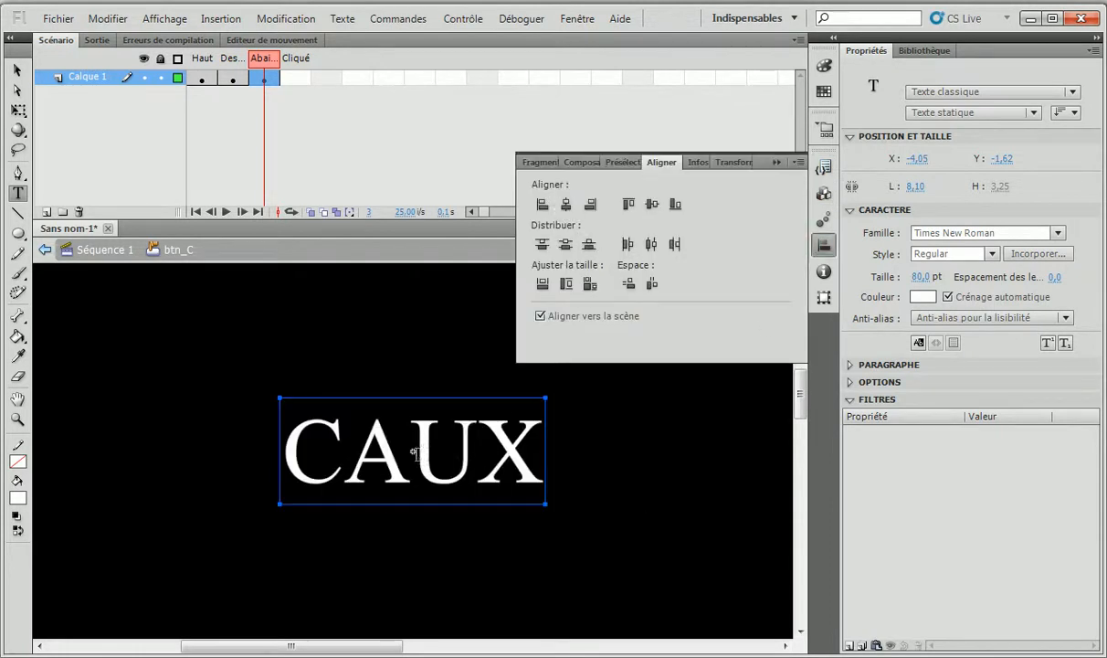
click(777, 163)
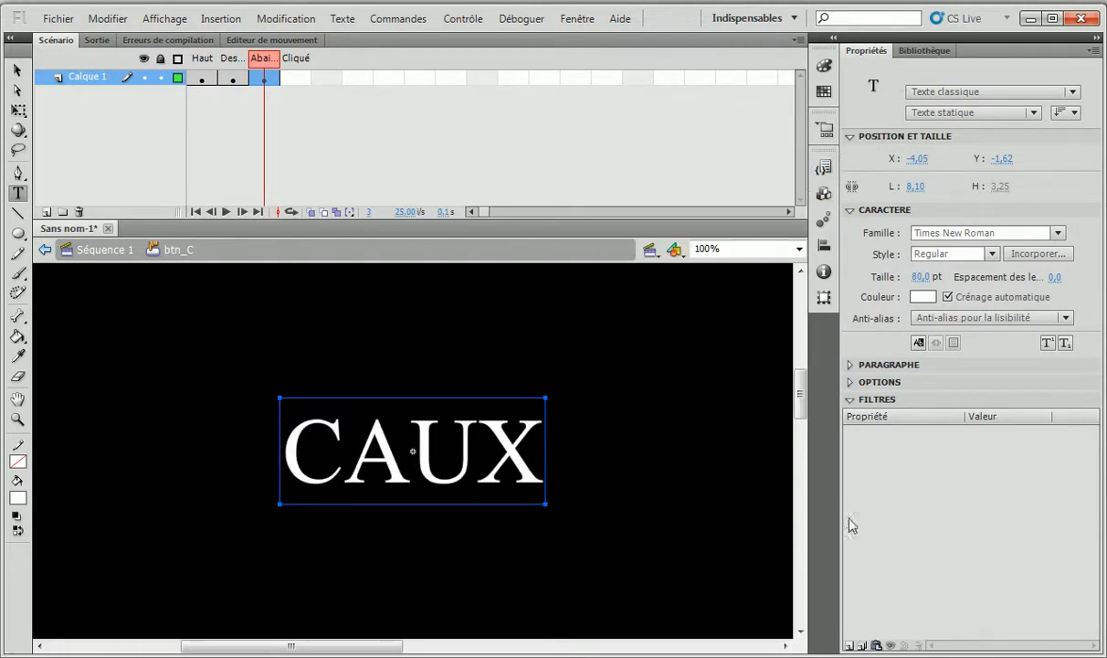
Return to Séquence 1 and place an instance of btn_C just right of the stage's centre on the Btn_X layer.
click(18, 70)
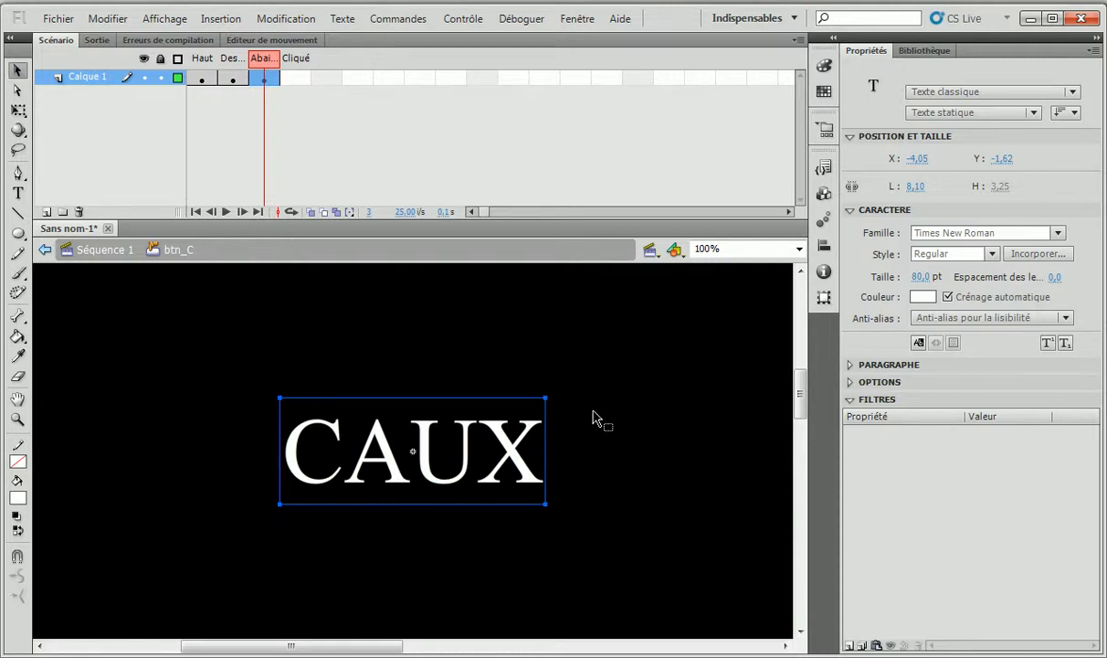
click(101, 250)
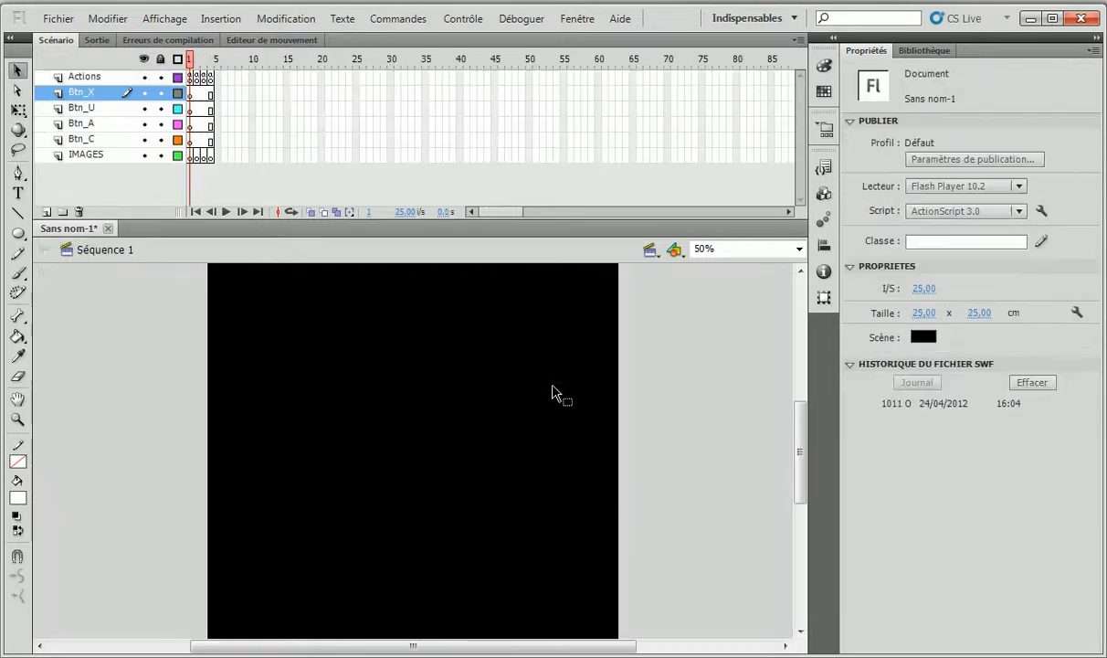
click(922, 50)
drag(891, 298, 508, 466)
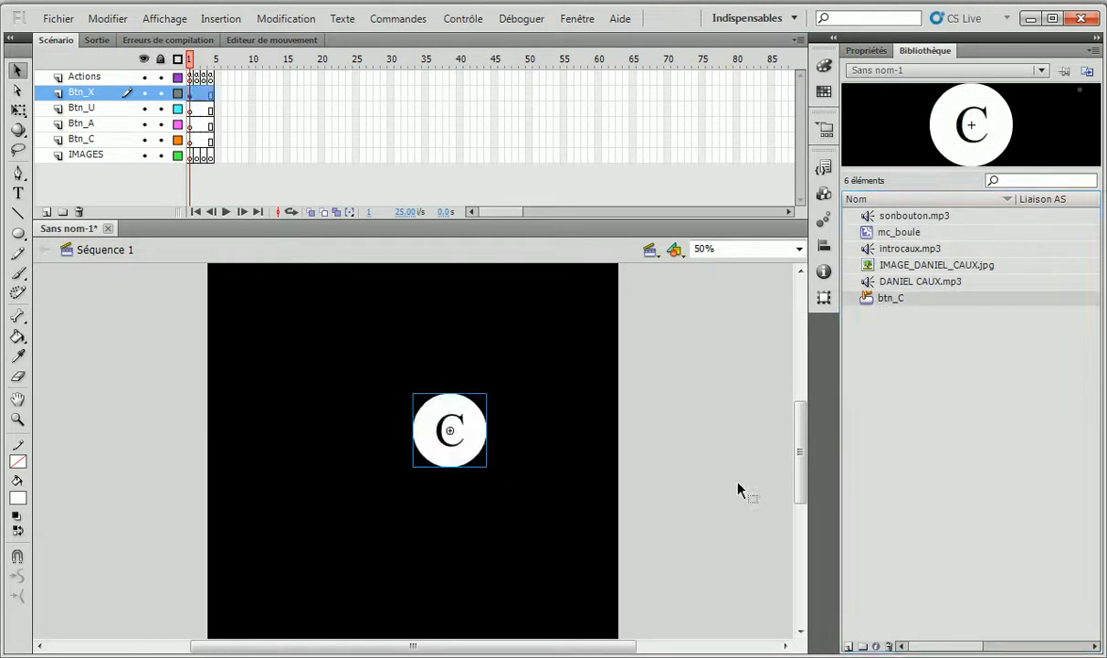
Test the movie, trying the C button's rollover and pressed states, and close the preview.
key(ctrl+Return)
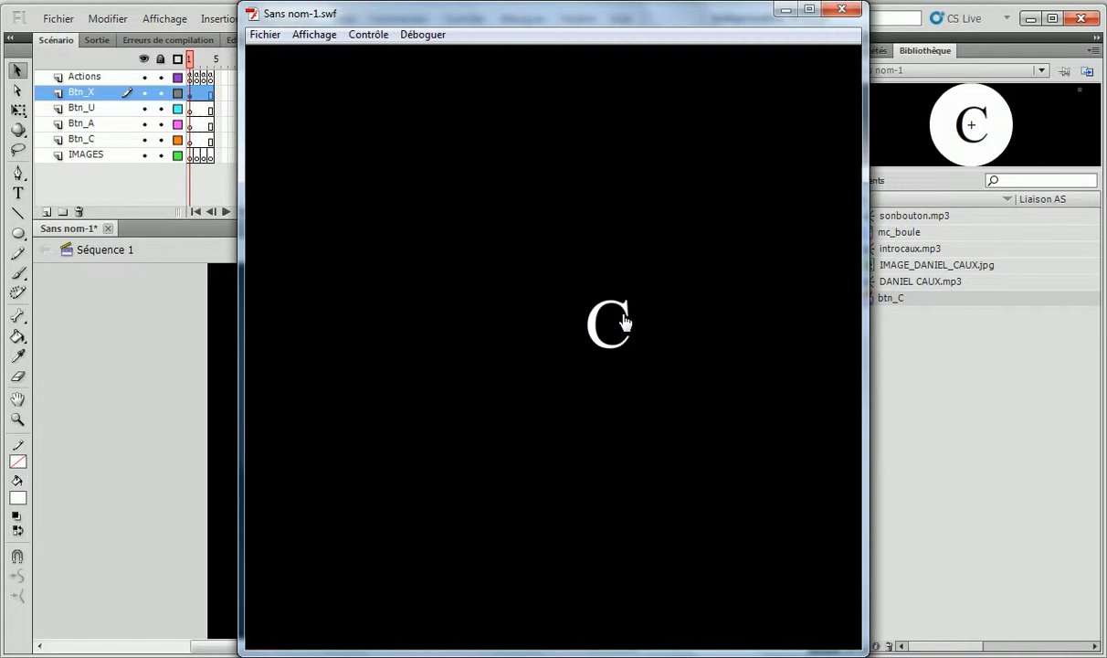
click(625, 322)
click(842, 10)
Duplicate the btn_C library symbol as a button named btn_A.
right_click(891, 303)
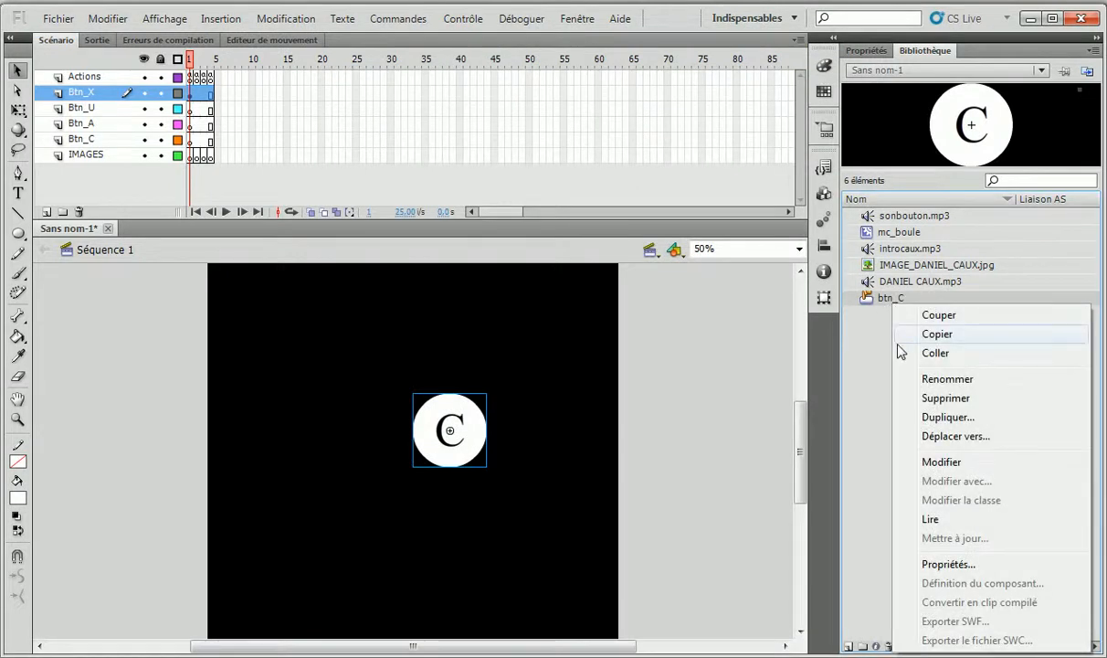
click(951, 417)
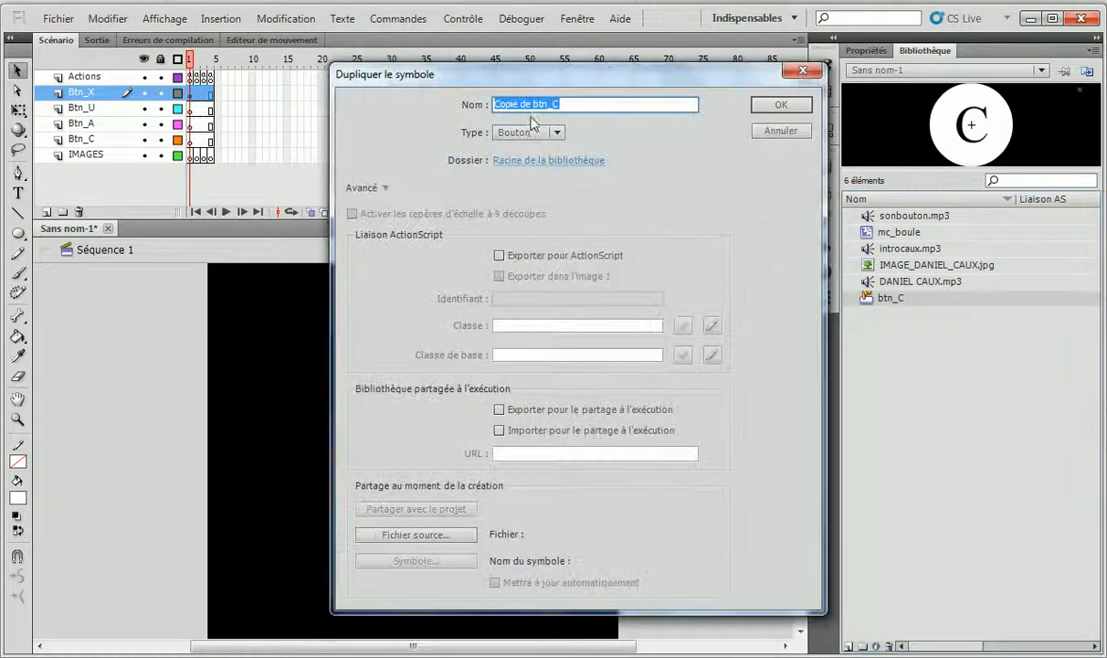
key(BackSpace)
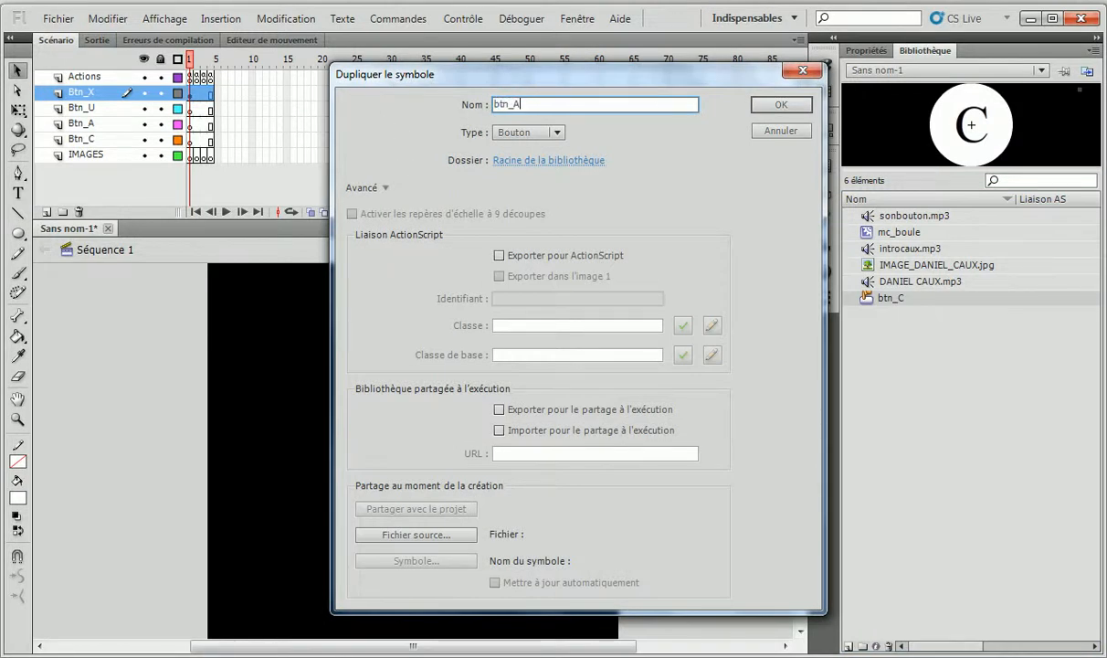
click(764, 104)
Open btn_A for editing and replace the letter C in its Haut state with A.
double_click(891, 315)
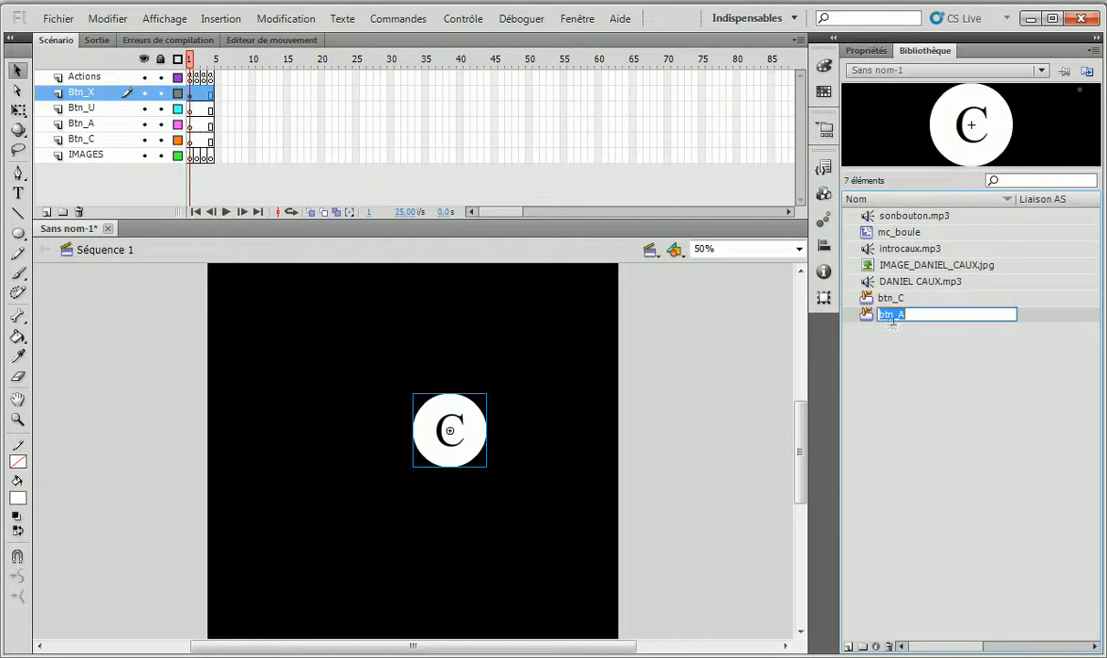
double_click(867, 315)
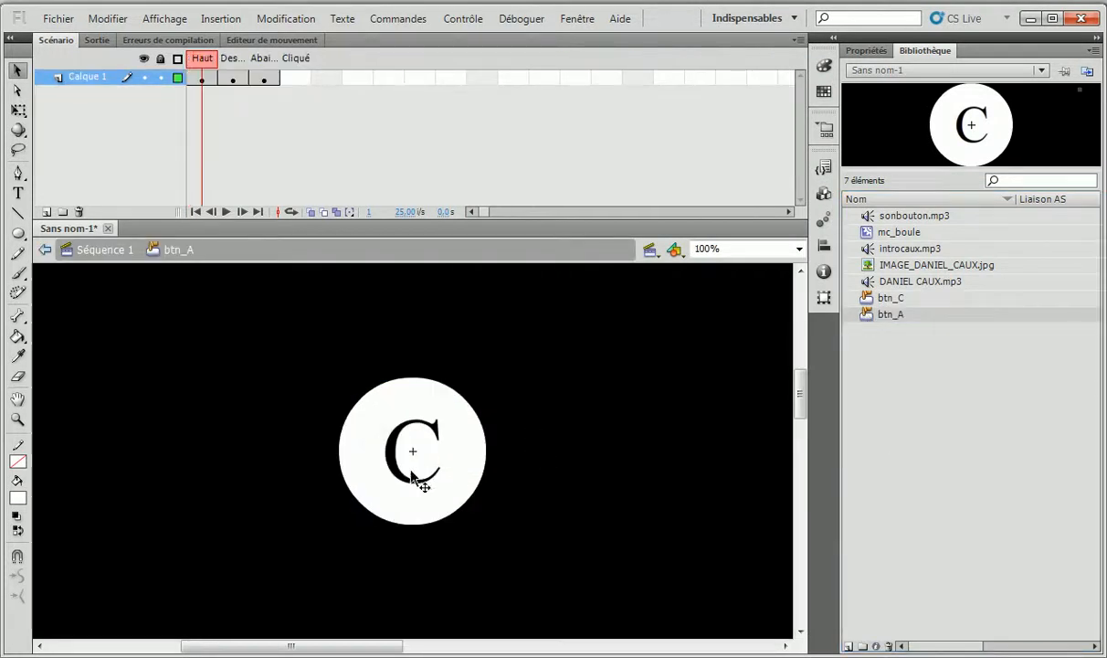
key(t)
click(409, 427)
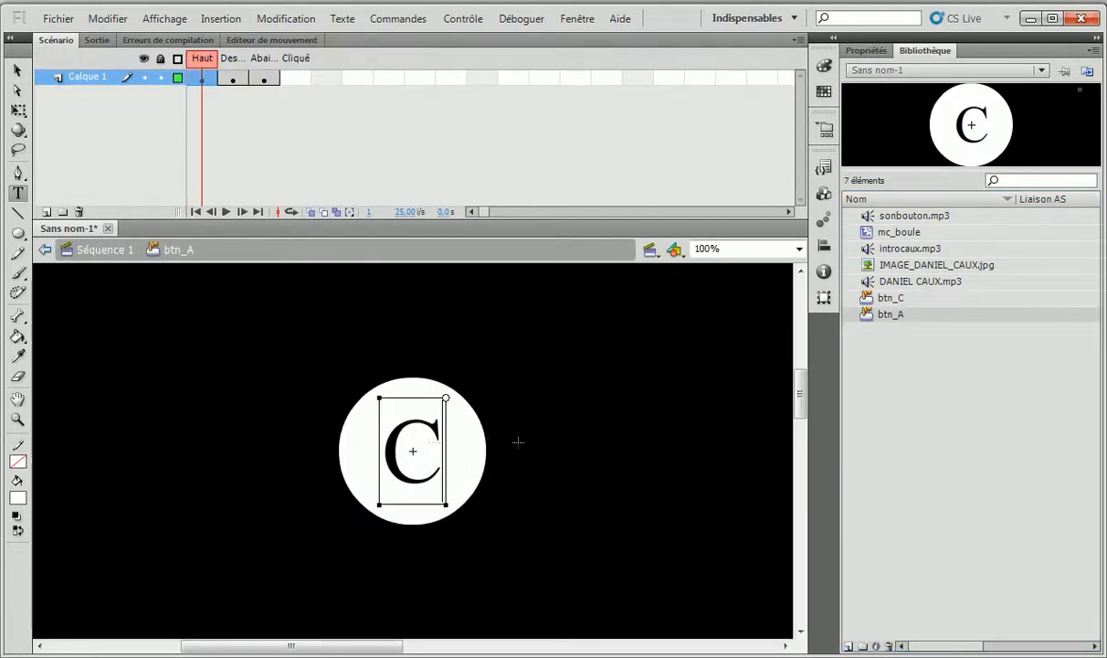
key(BackSpace)
text(A)
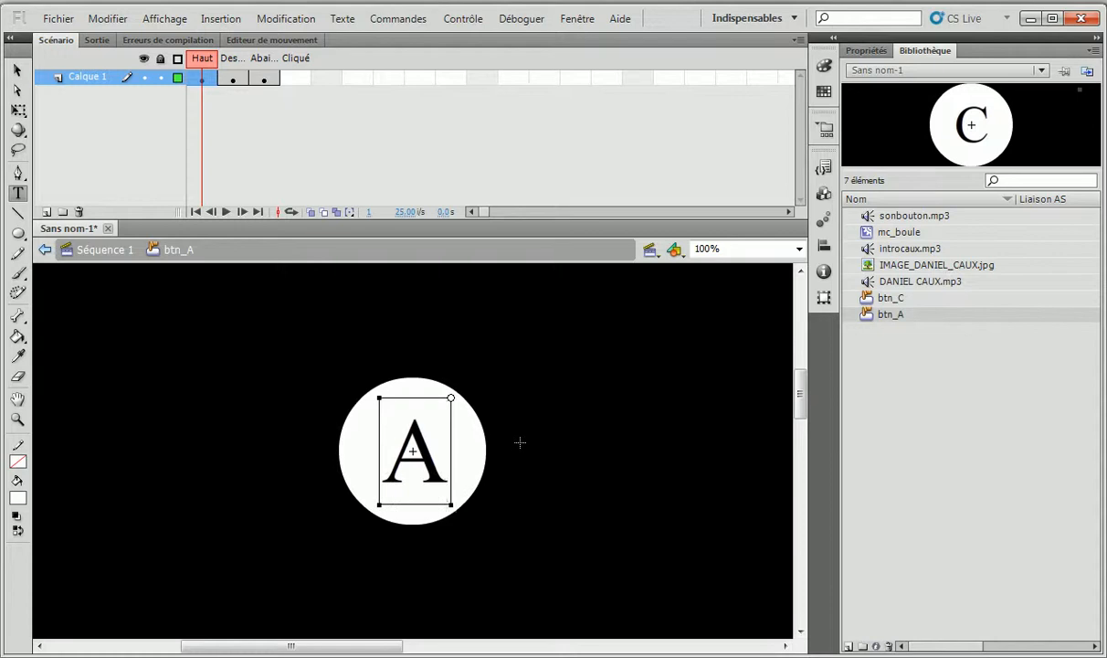
Replace the C in btn_A's Dessus state with A and return to Séquence 1.
click(232, 79)
click(426, 450)
text(A)
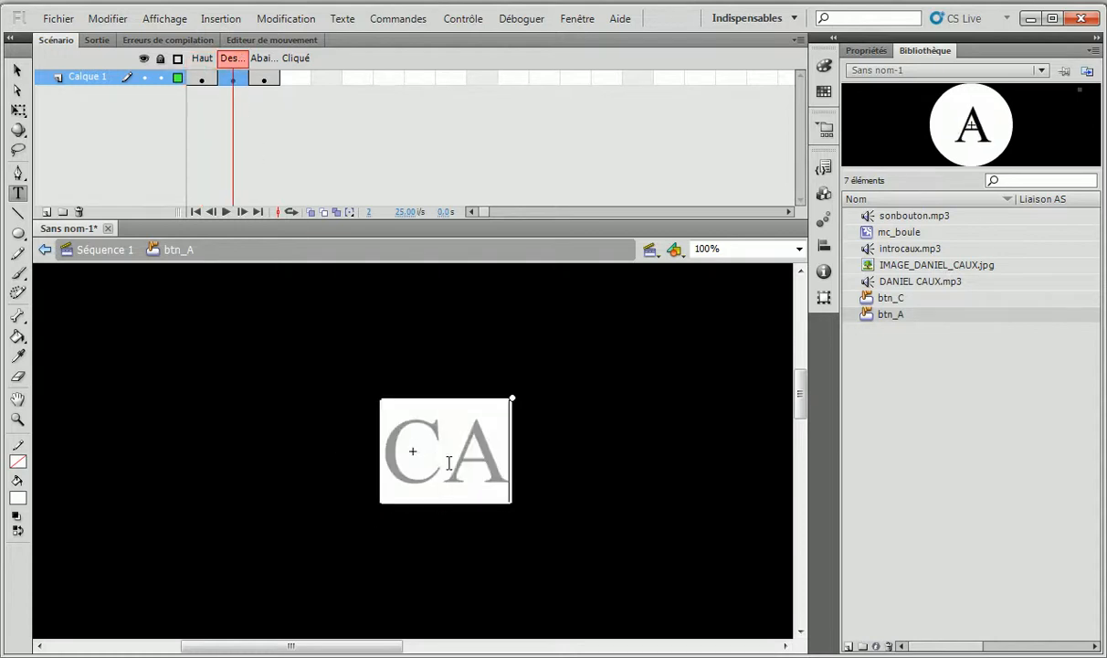
key(BackSpace)
key(BackSpace)
text(A)
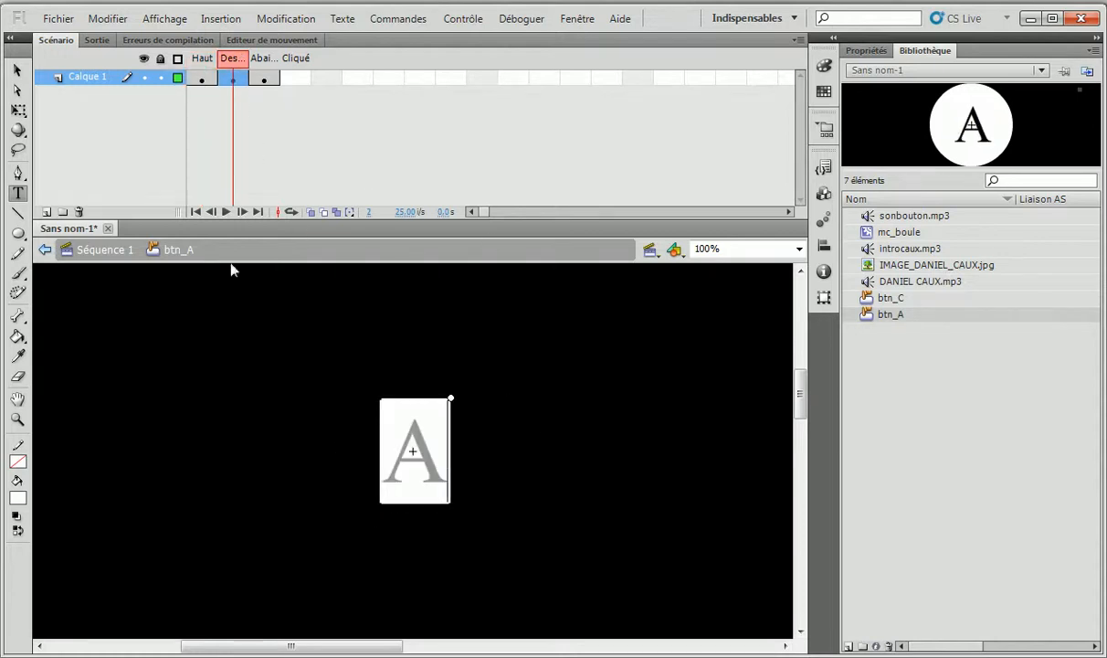
click(125, 253)
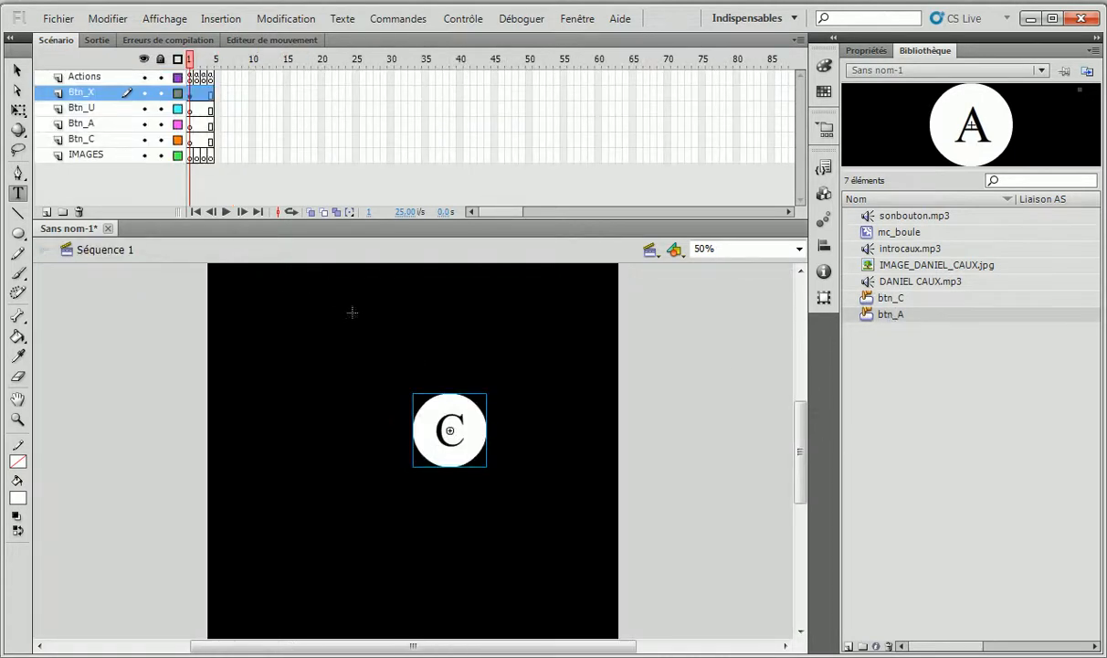
Delete the btn_C instance from the Btn_X layer on the stage.
key(v)
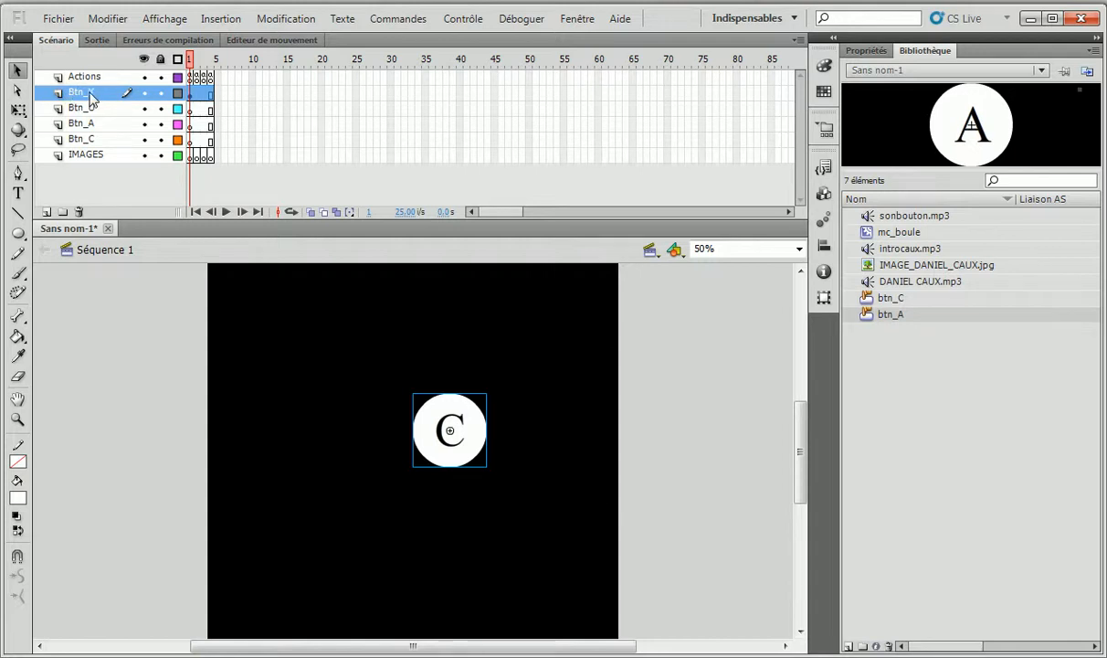
key(Delete)
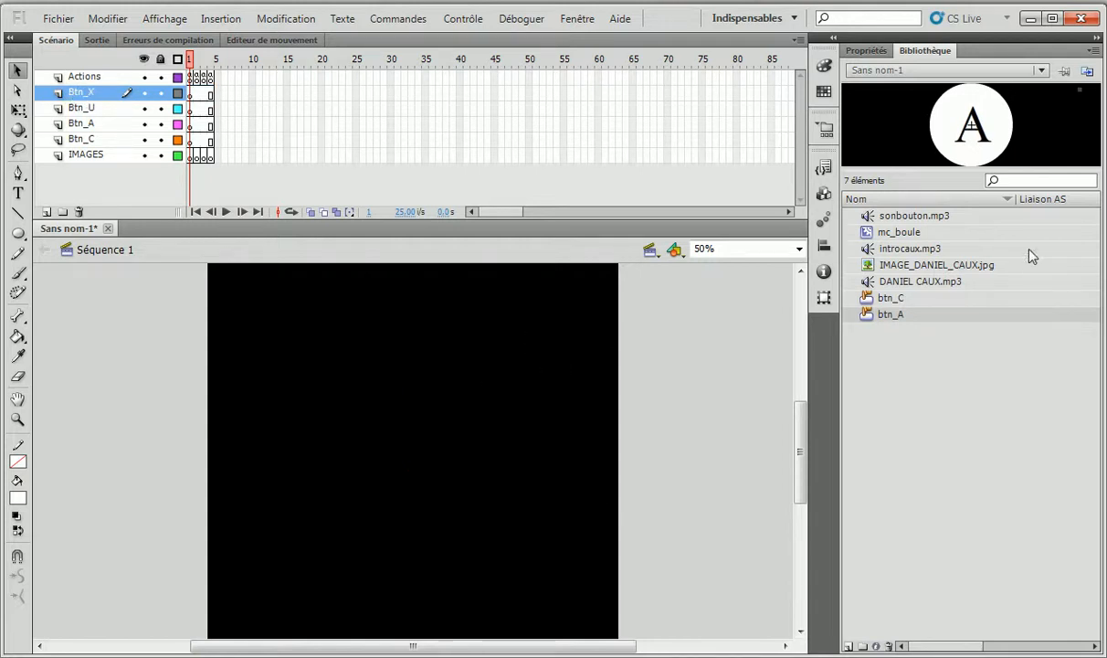
Duplicate the btn_A library symbol as a symbol of type Bouton named btn_U.
right_click(860, 316)
click(956, 426)
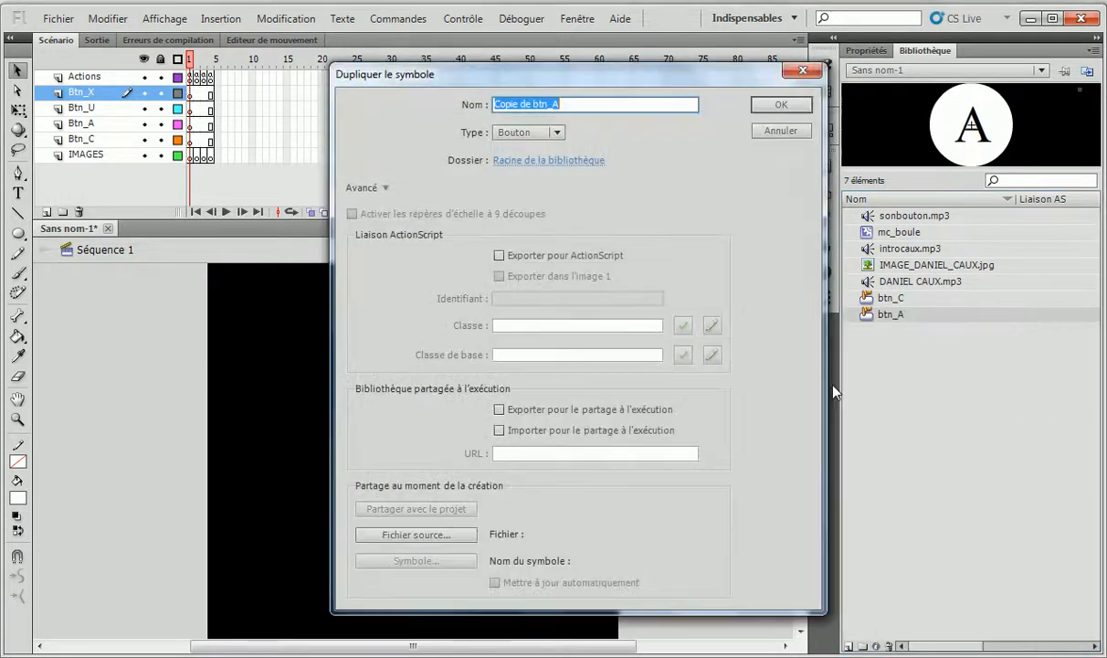
drag(534, 105, 493, 104)
key(BackSpace)
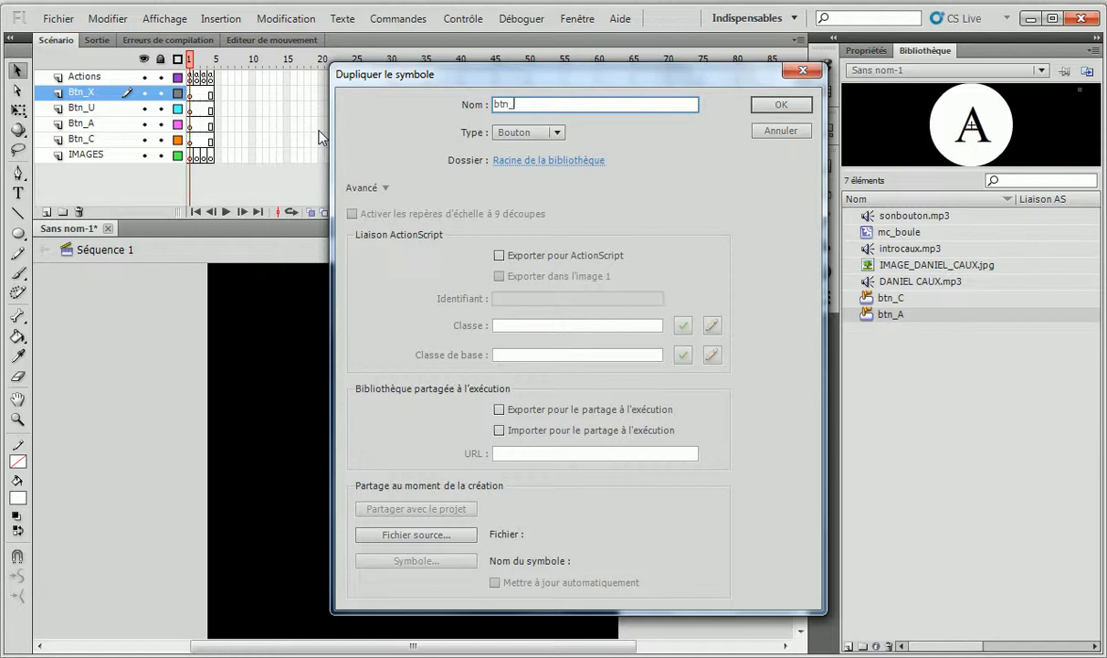
click(530, 133)
click(534, 149)
click(782, 105)
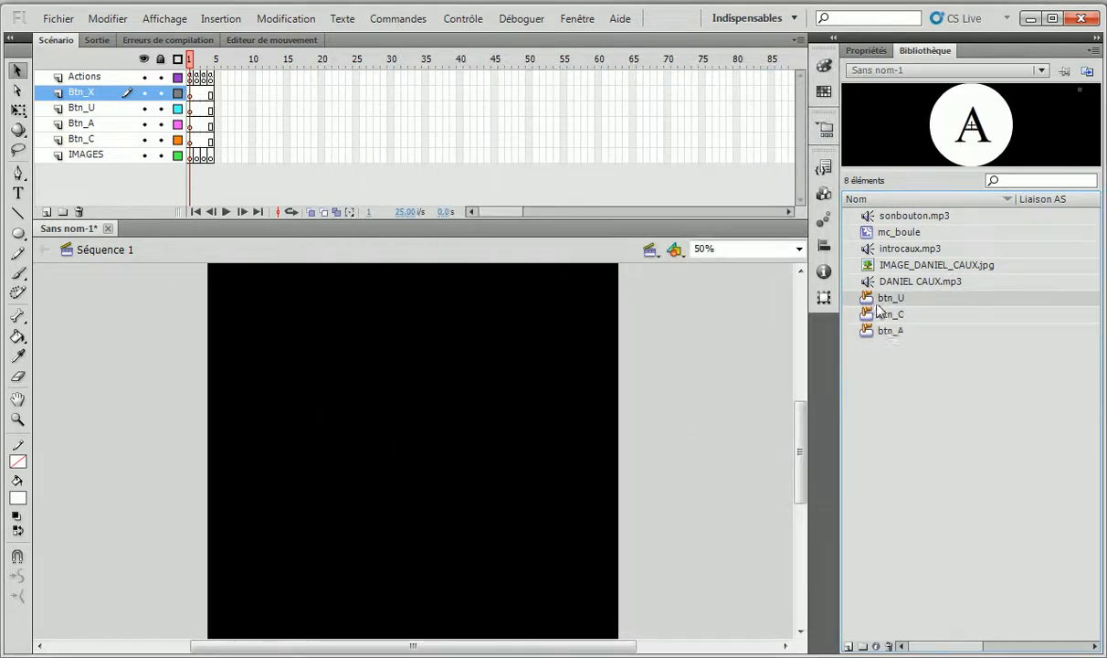
Open btn_U for editing and replace the letter A in its Haut state with U.
right_click(864, 300)
click(859, 295)
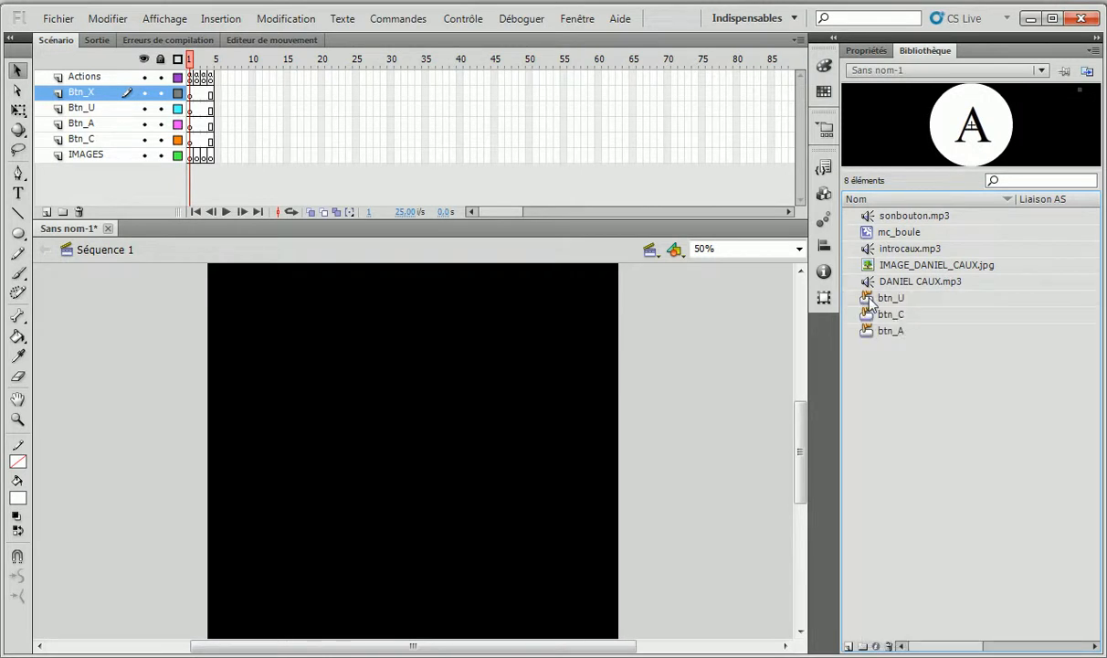
double_click(866, 299)
key(t)
click(439, 445)
key(ctrl+a)
text(U)
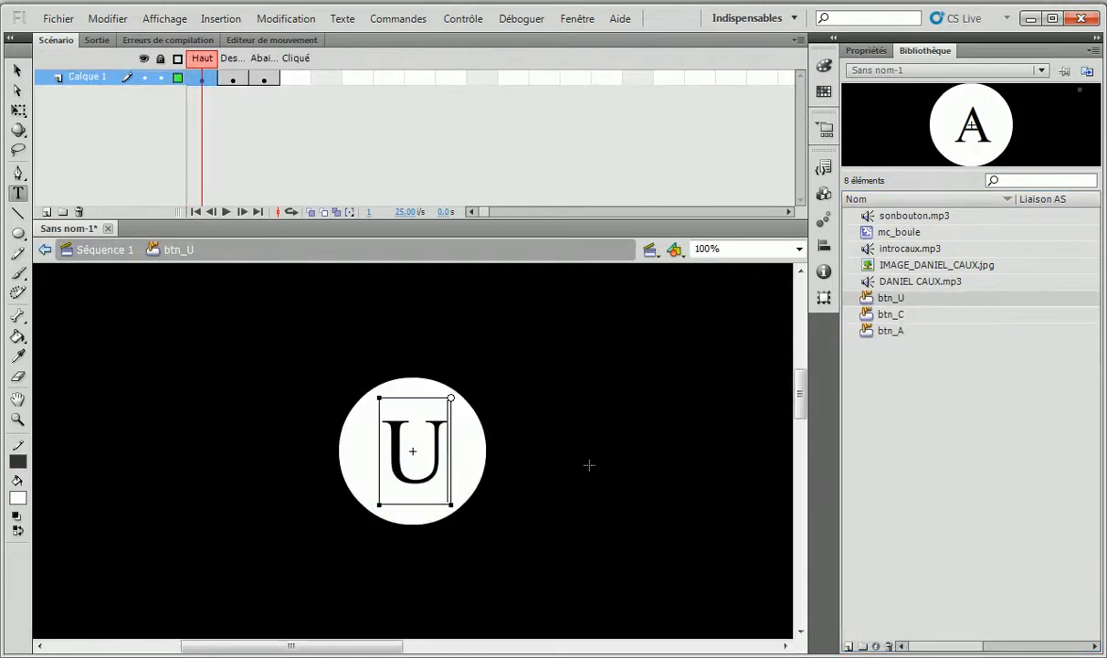
Replace the A in btn_U's Dessus state with U, check the Abaissé state and return to Séquence 1.
click(232, 78)
double_click(439, 482)
text(U)
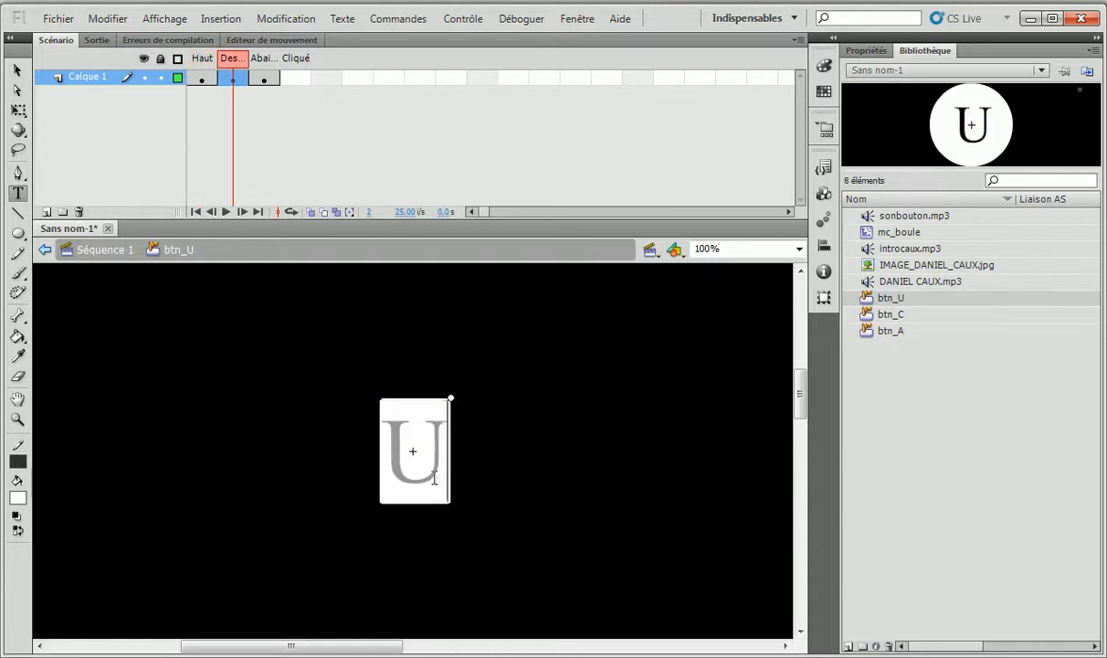
click(264, 79)
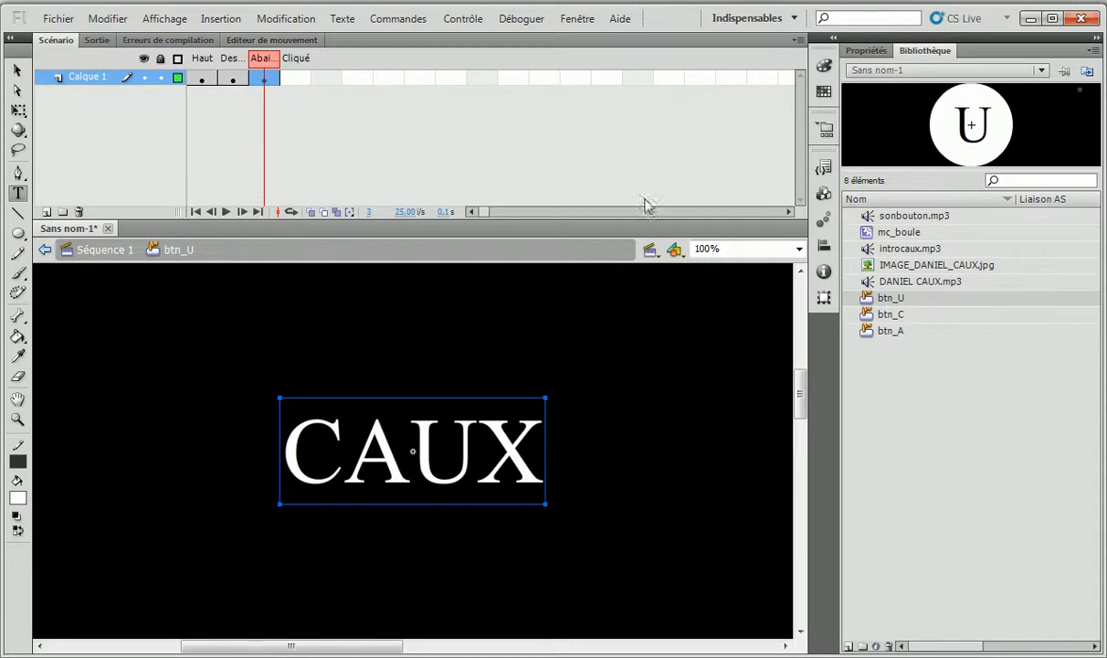
click(104, 249)
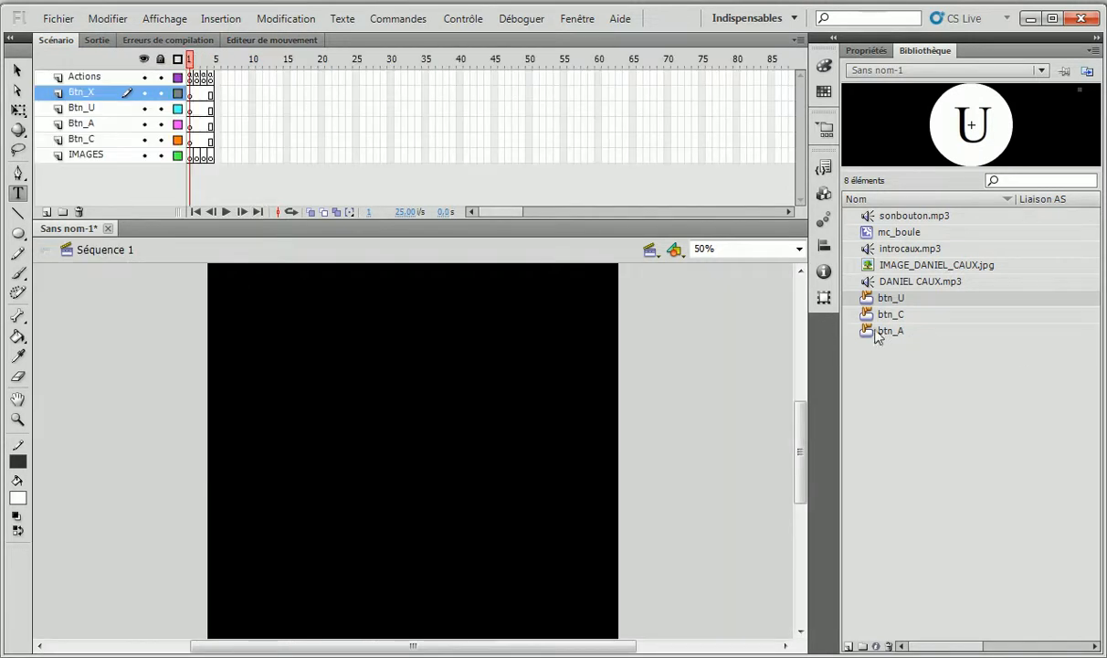
Duplicate the btn_A library symbol as a button named btn_X.
right_click(888, 331)
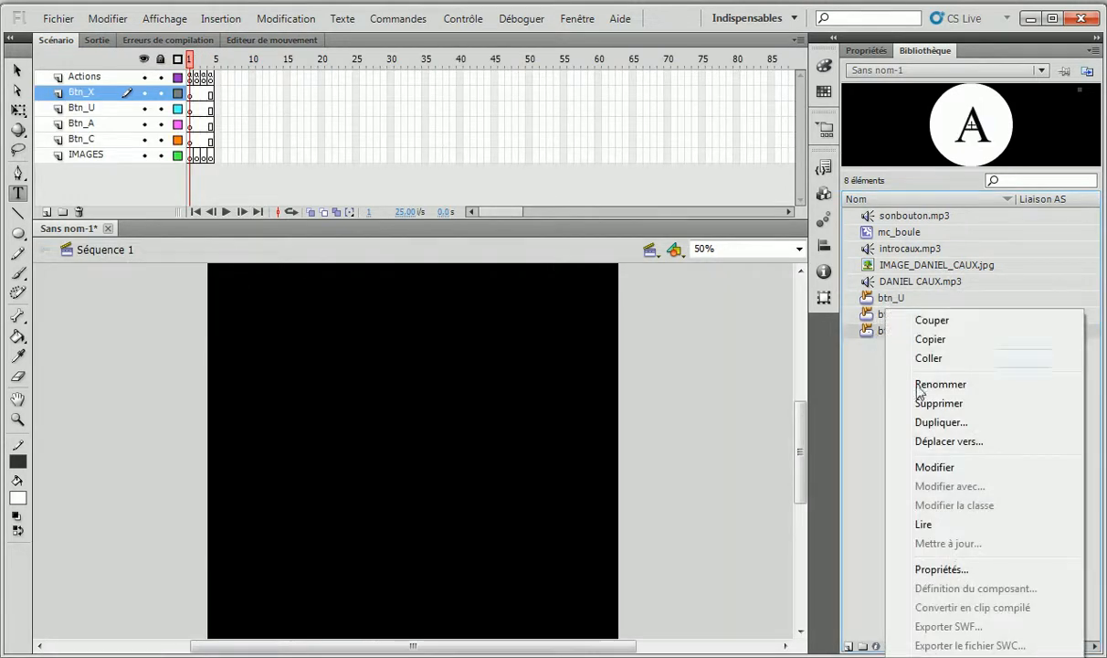
click(900, 422)
drag(528, 104, 429, 113)
key(BackSpace)
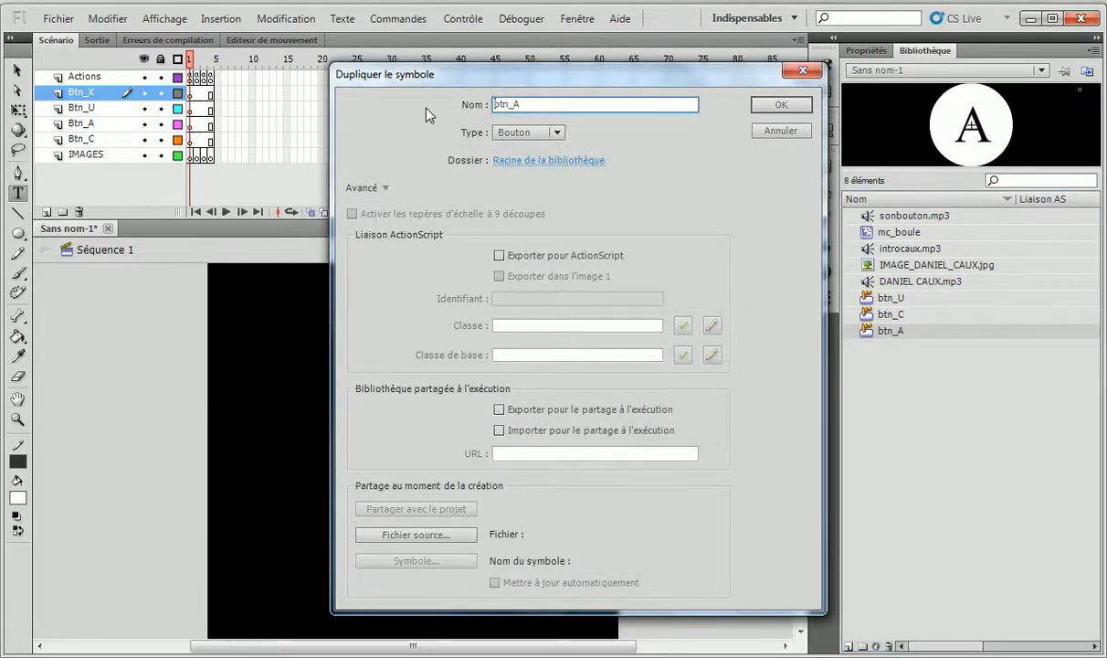
key(BackSpace)
text(X)
click(781, 105)
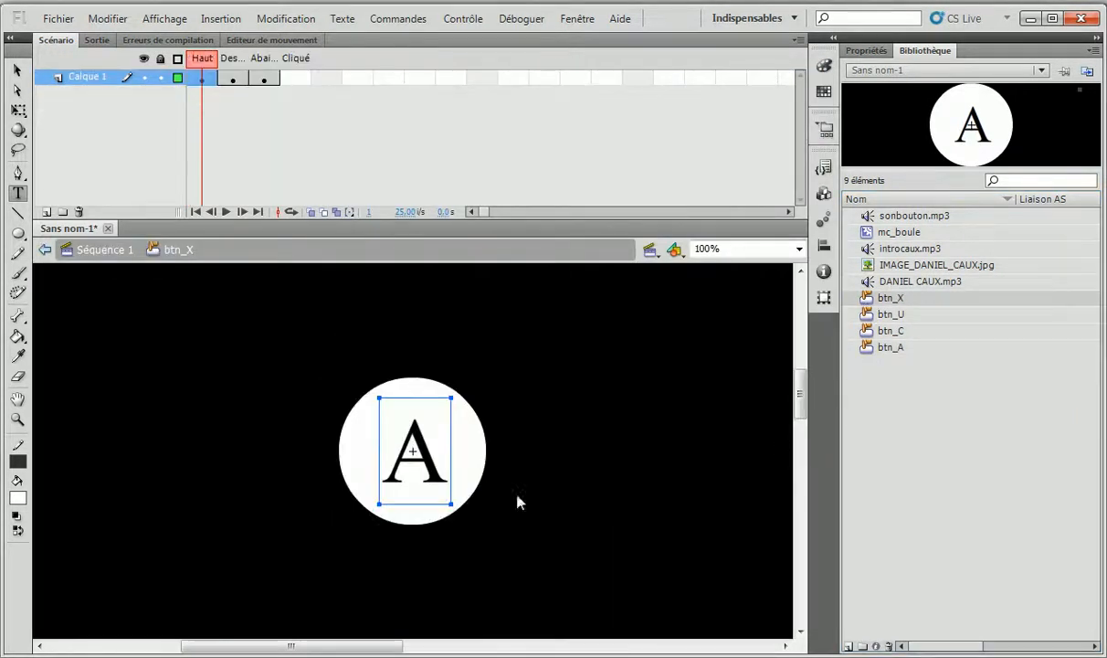
Replace the letter A in btn_X's Haut state with X.
click(413, 438)
double_click(416, 443)
text(X)
key(BackSpace)
key(BackSpace)
text(X)
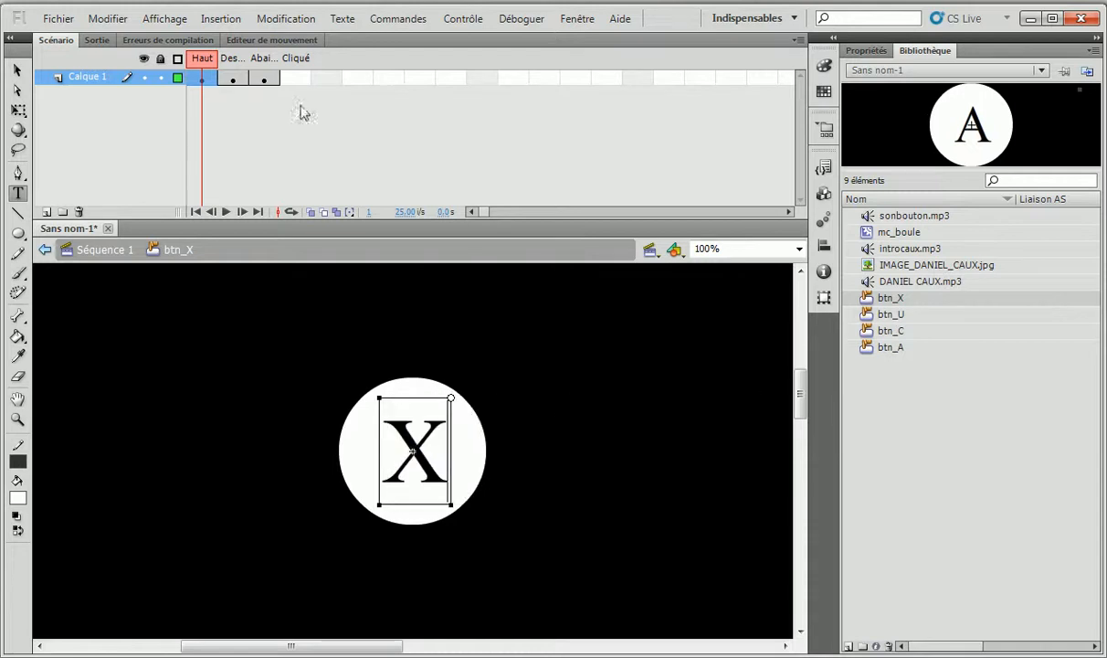
Replace the A in btn_X's Dessus state with X and return to Séquence 1.
click(232, 77)
click(445, 440)
key(ctrl+a)
text(WX)
key(BackSpace)
key(BackSpace)
text(X)
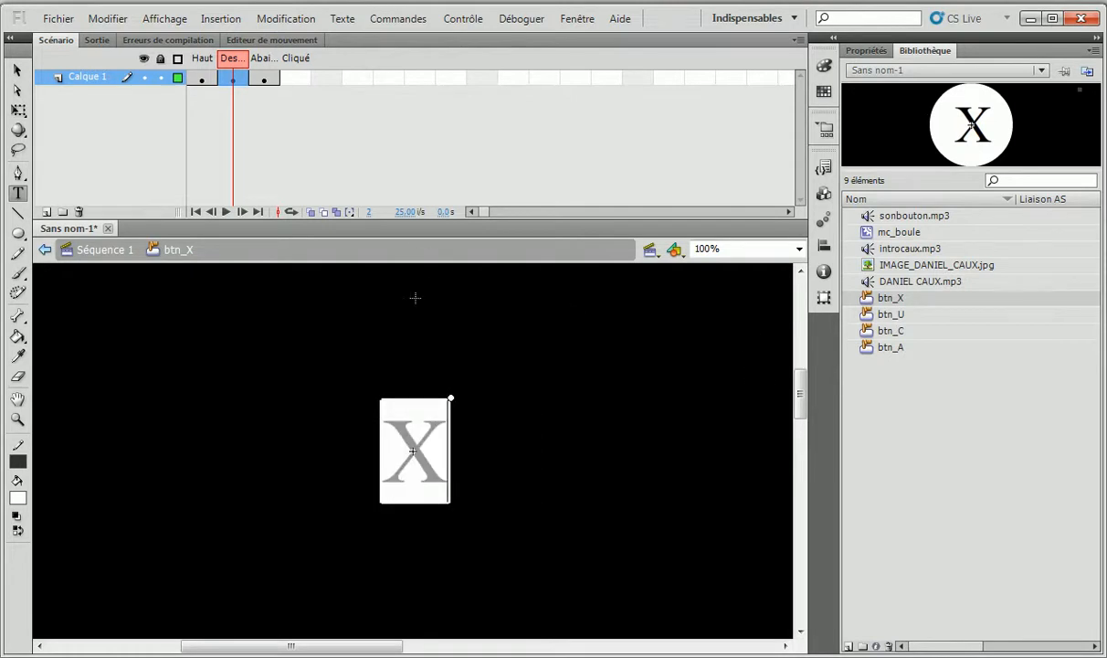
click(91, 249)
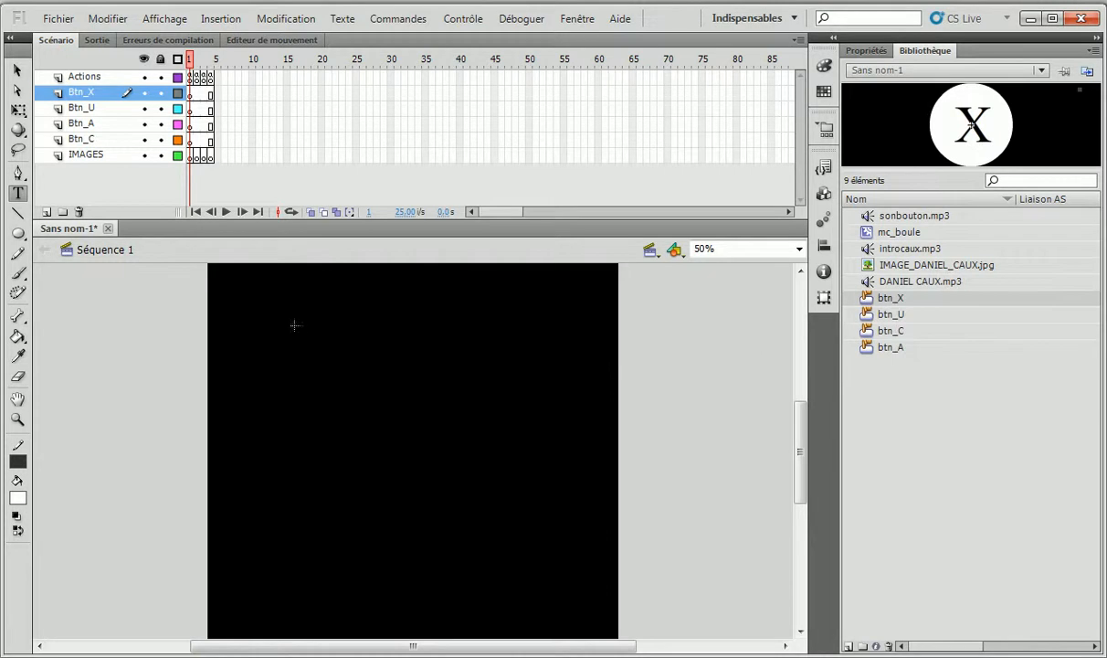
Place the btn_C button on the Btn_C layer, near the stage's upper right corner.
click(73, 139)
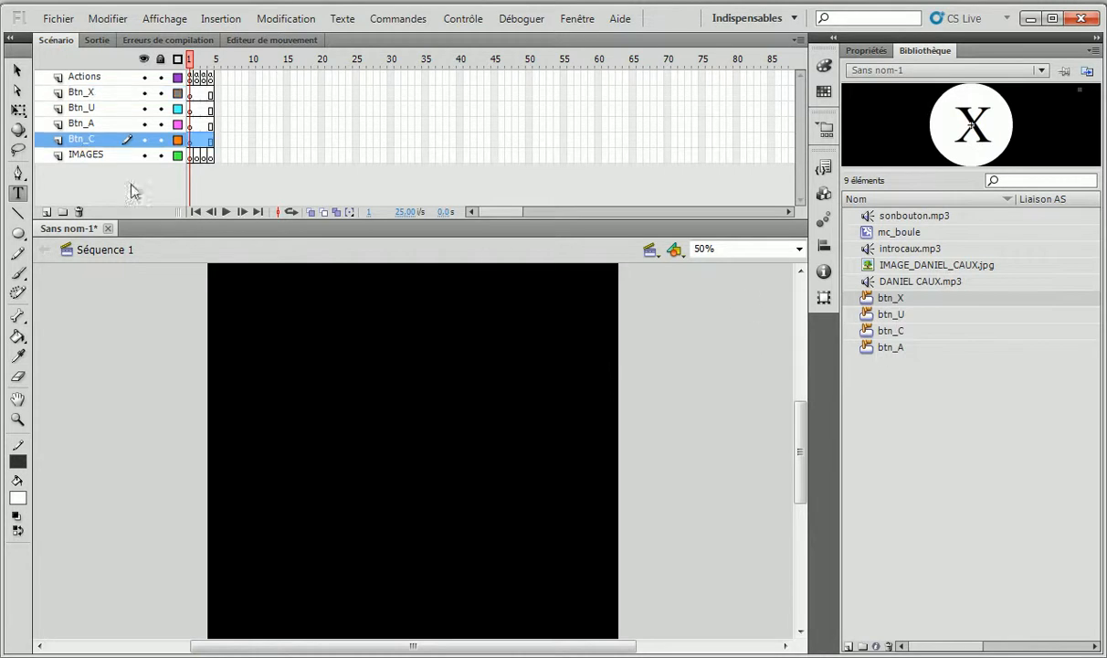
click(869, 333)
drag(869, 333, 530, 326)
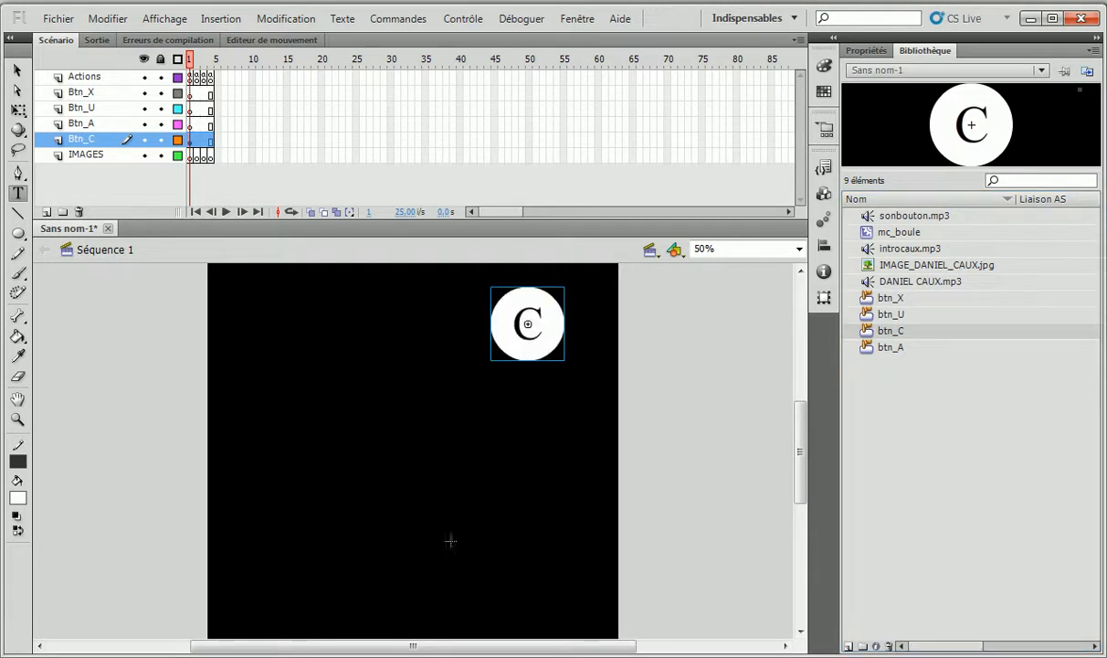
Place btn_A and btn_U on the Btn_A and Btn_U layers, stacked in a column below the C button.
click(78, 124)
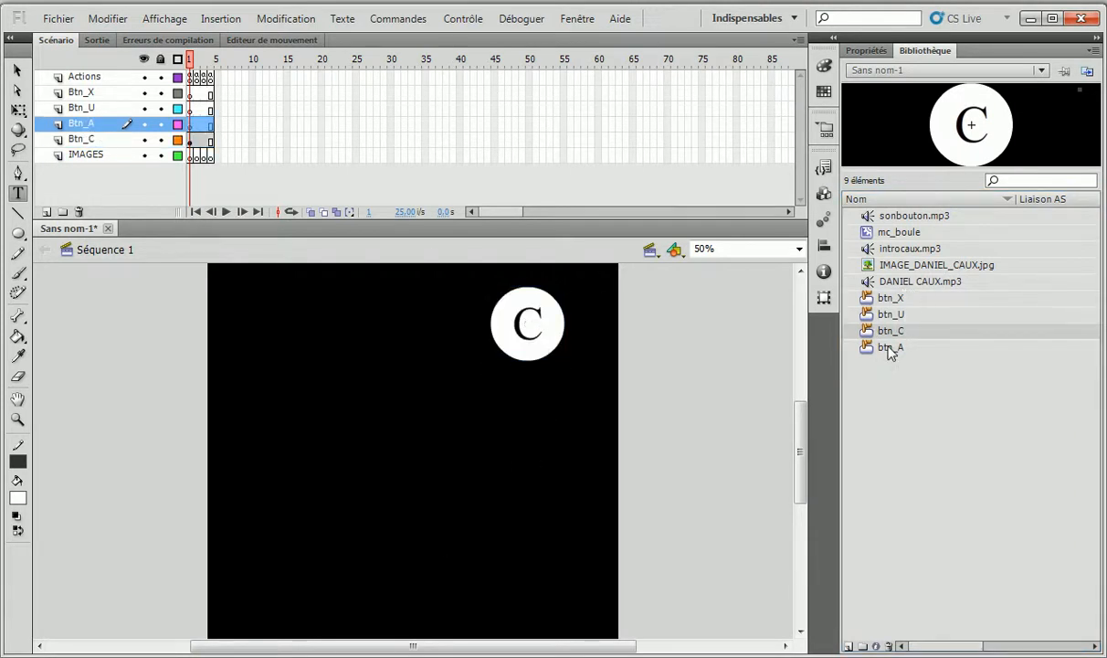
drag(875, 355, 525, 413)
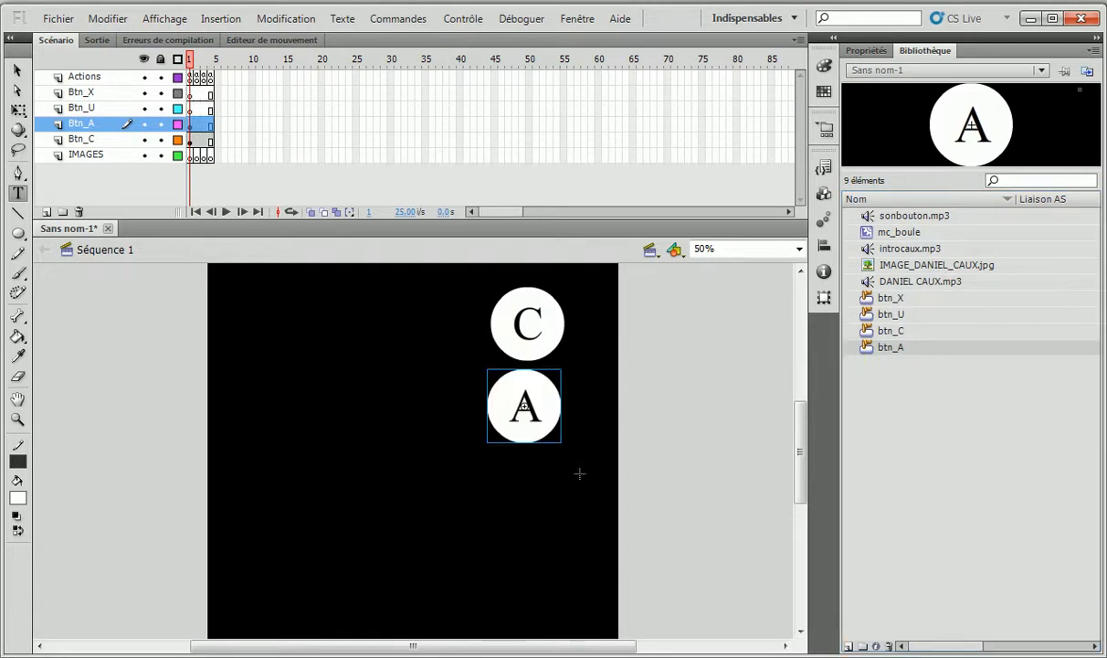
click(66, 109)
drag(882, 314, 518, 518)
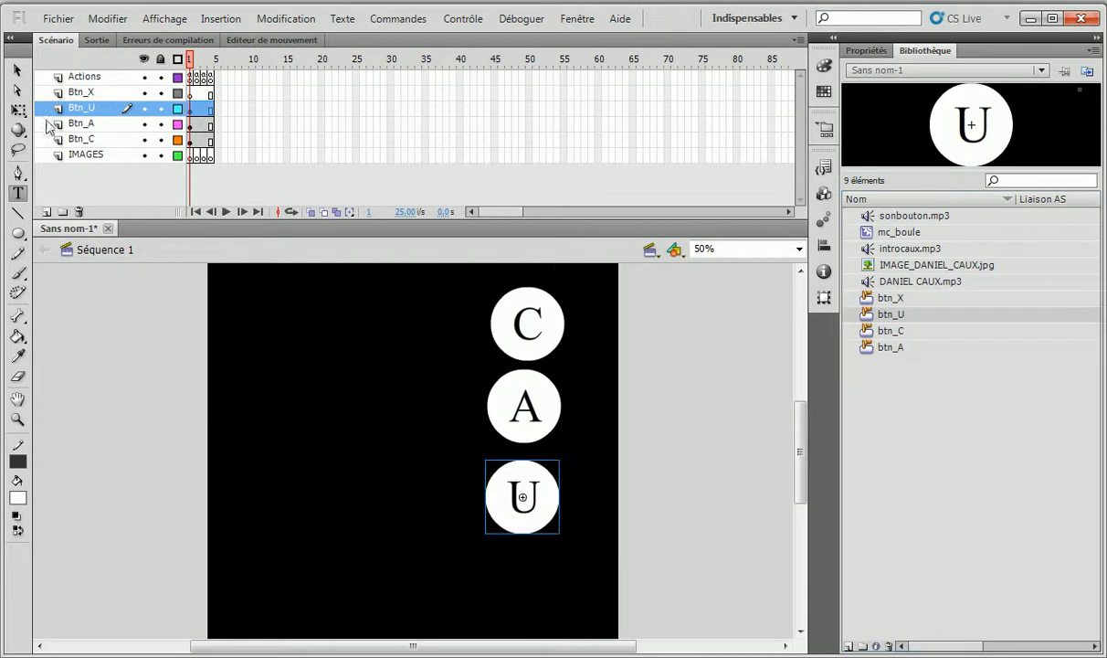
Place the btn_X button on the Btn_X layer, below the U button in the column.
click(64, 94)
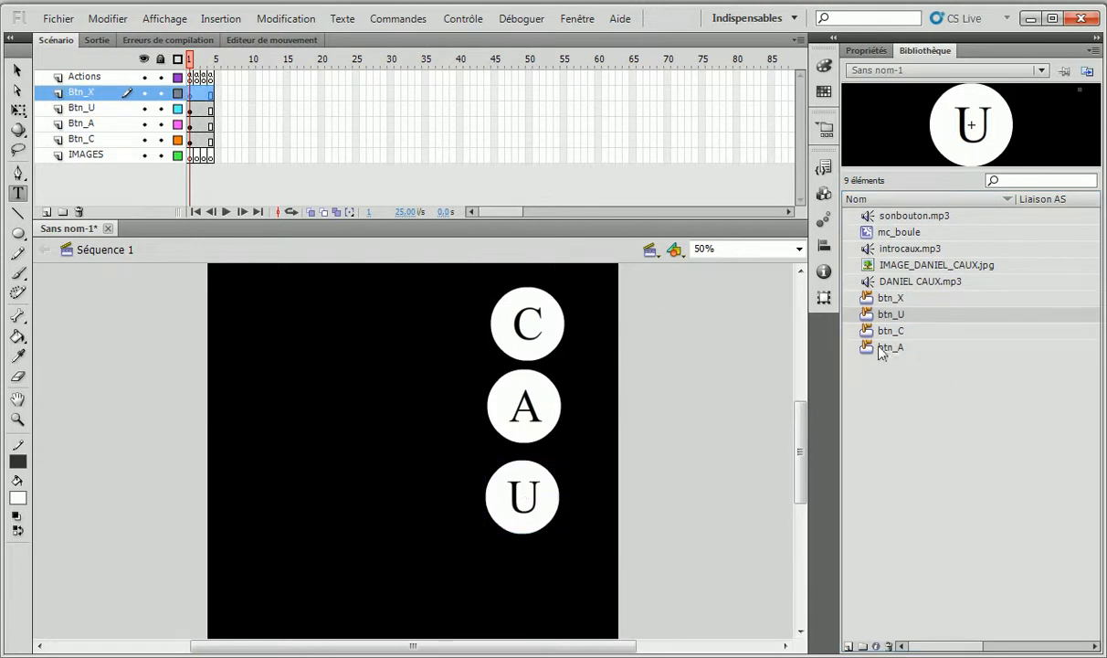
drag(871, 302, 534, 592)
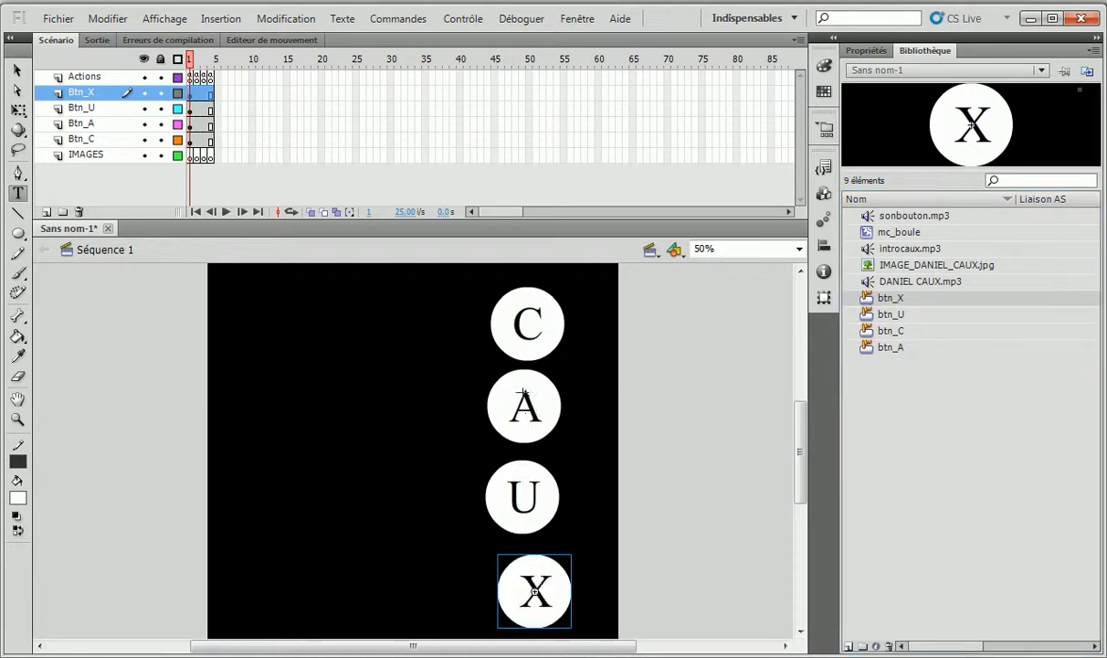
Align the C, A, U and X buttons on their horizontal centres and distribute them evenly vertically, relative to each other rather than the stage.
key(v)
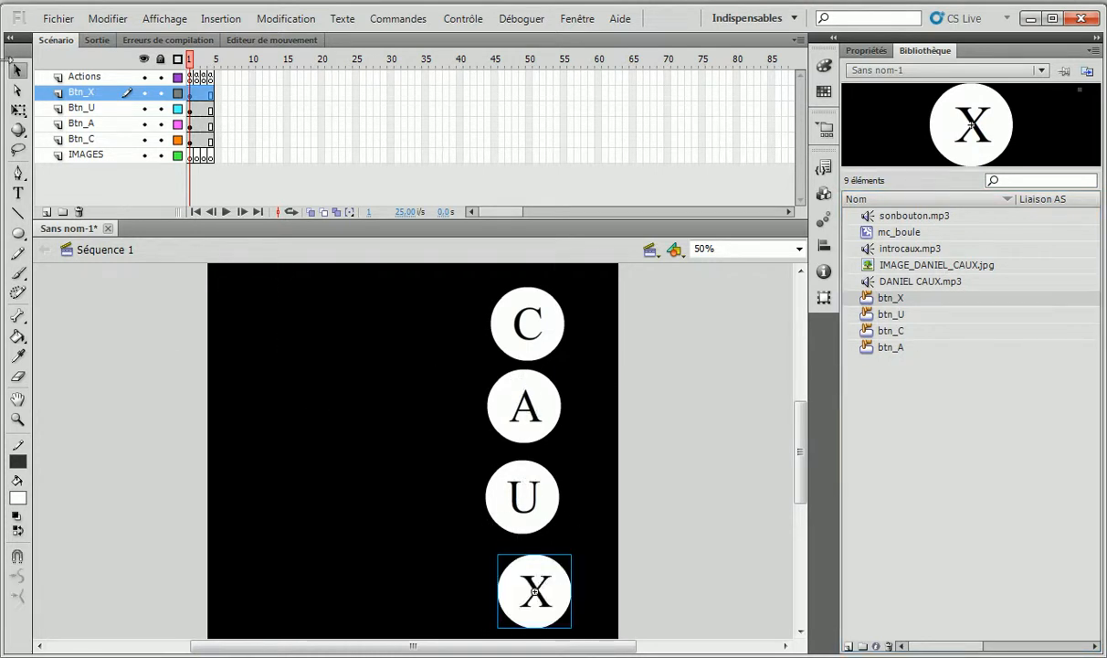
click(513, 301)
shift+click(502, 386)
shift+click(508, 494)
shift+click(545, 582)
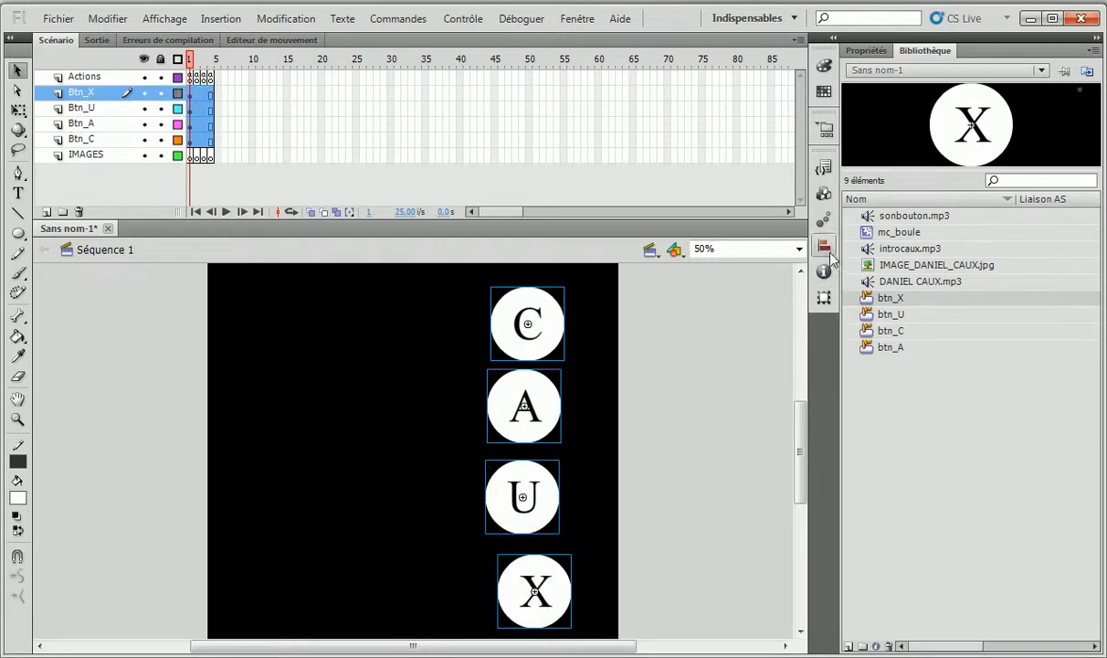
click(824, 245)
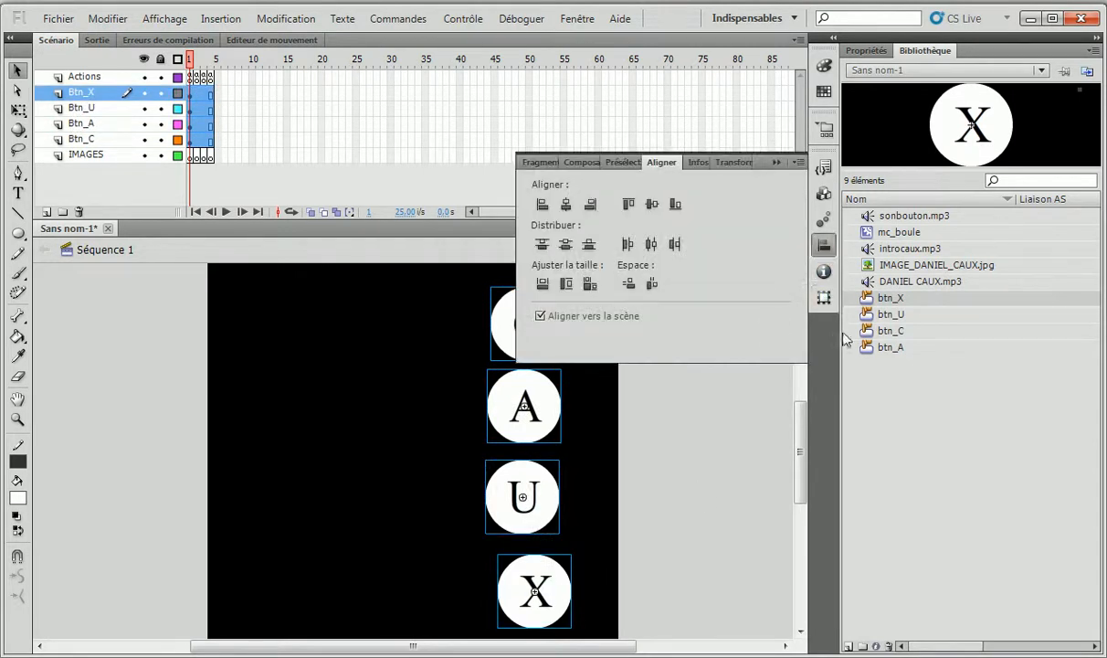
click(540, 316)
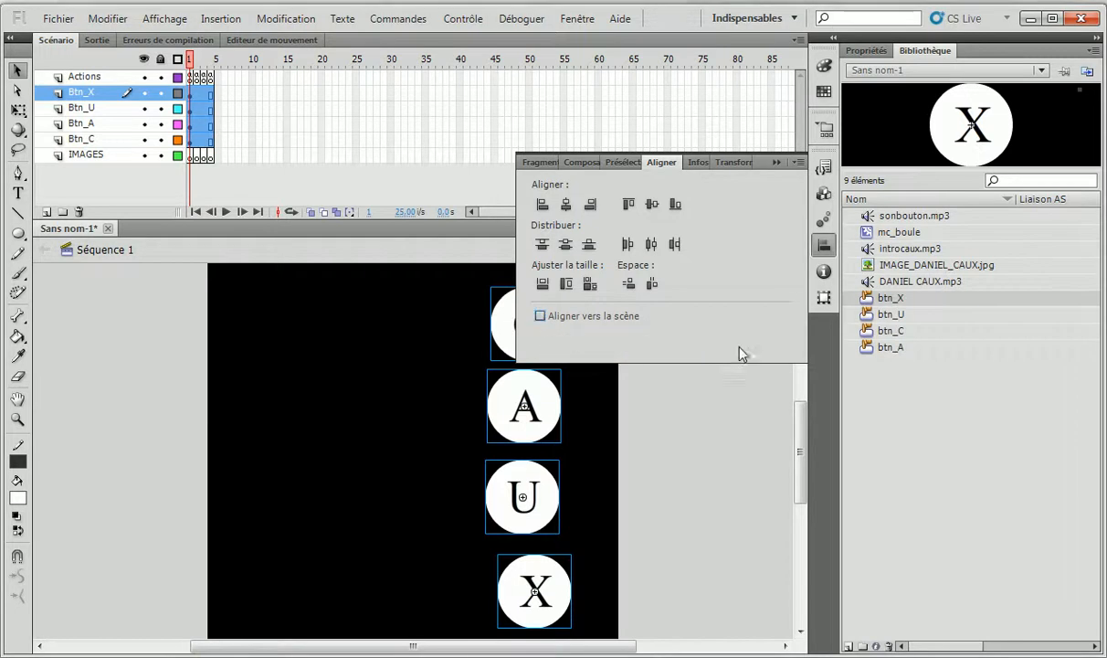
click(567, 204)
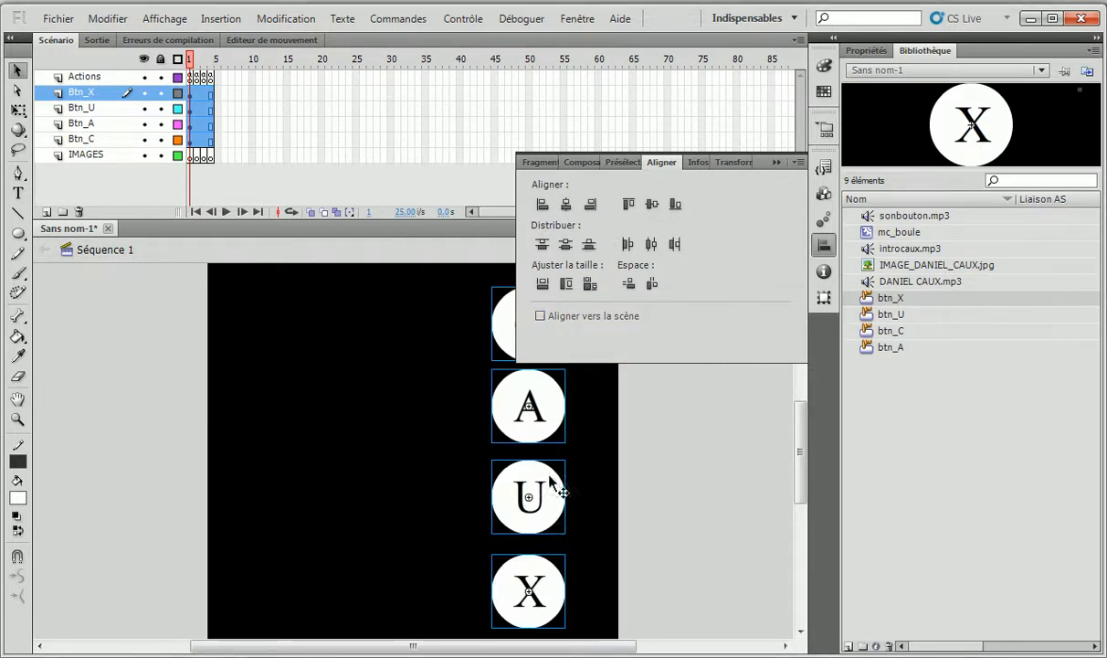
click(566, 244)
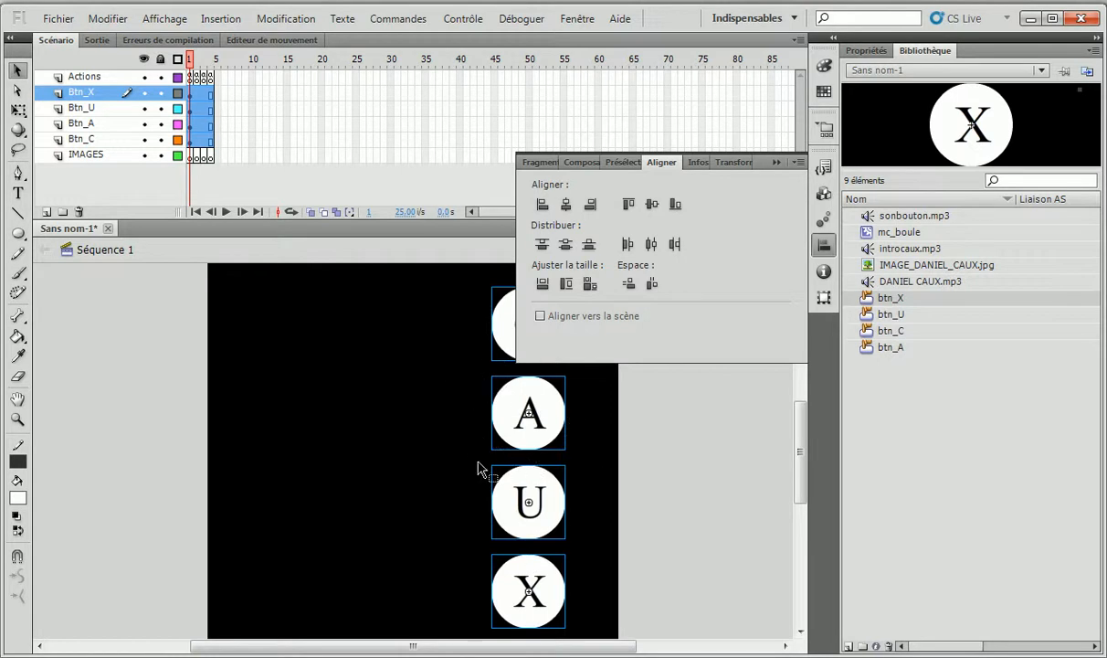
click(777, 161)
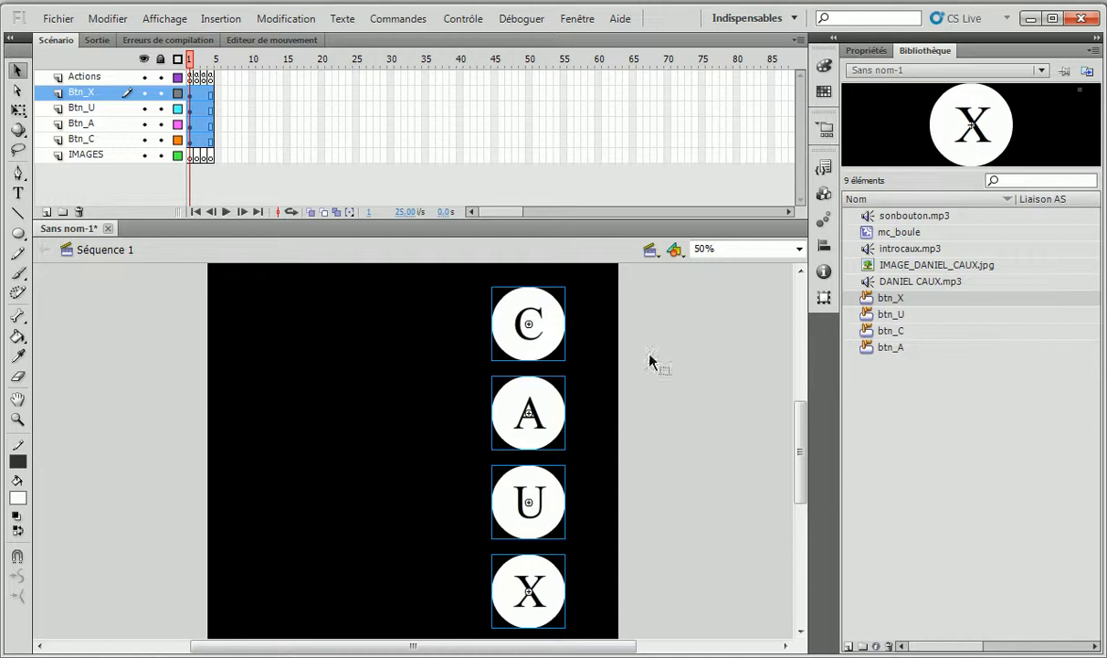
Move the column of four buttons slightly up and to the right on the stage.
click(800, 248)
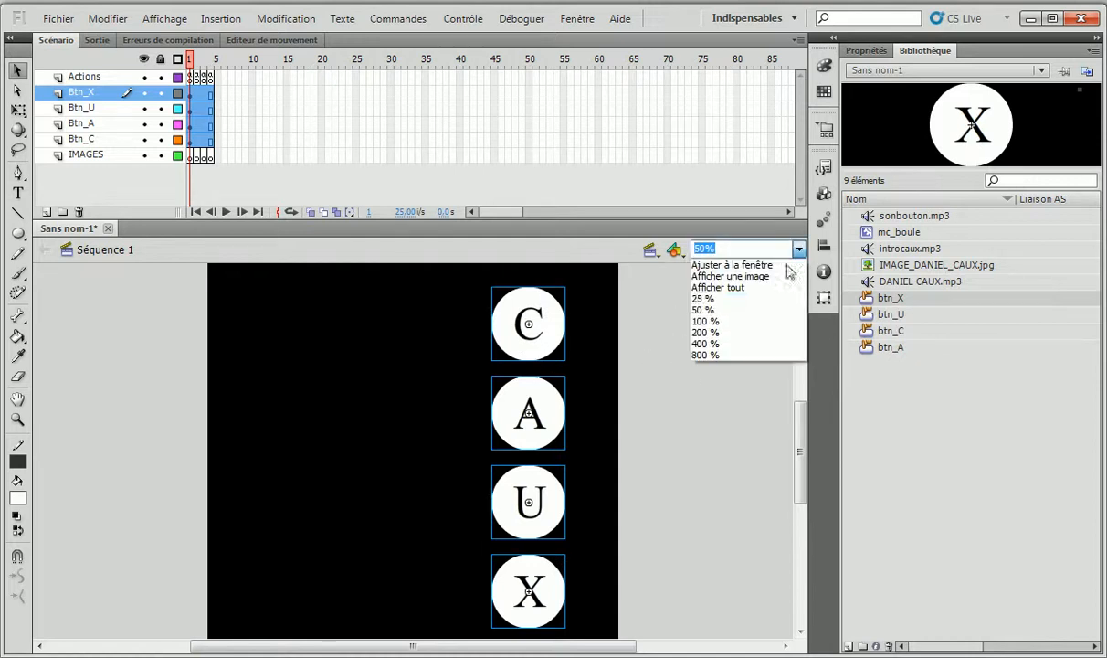
click(740, 307)
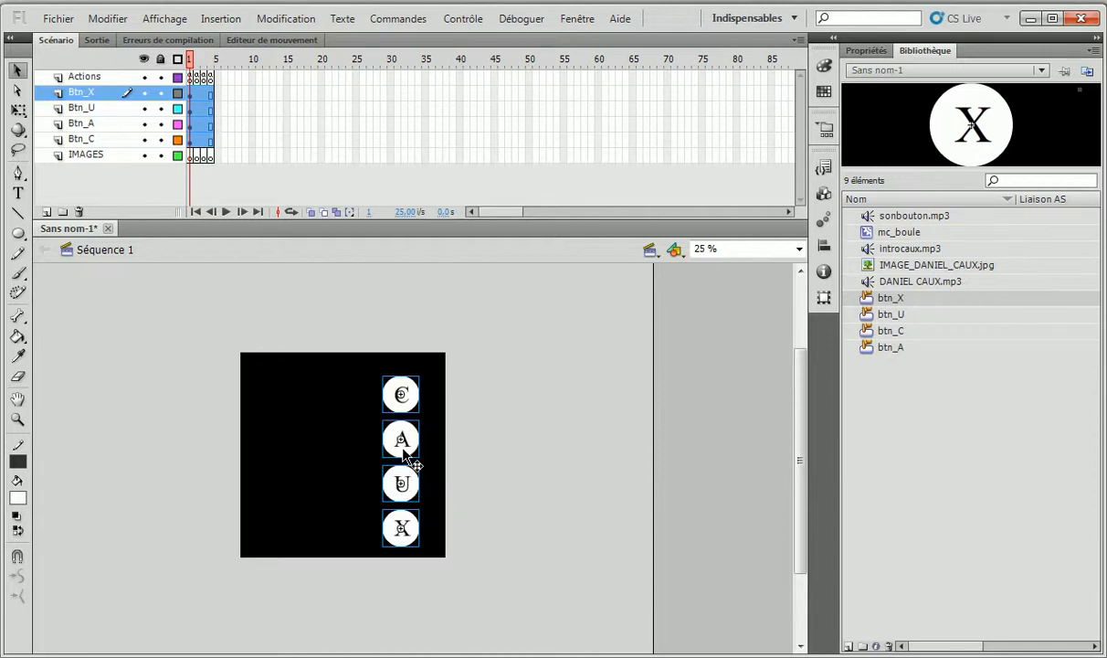
drag(405, 447, 405, 446)
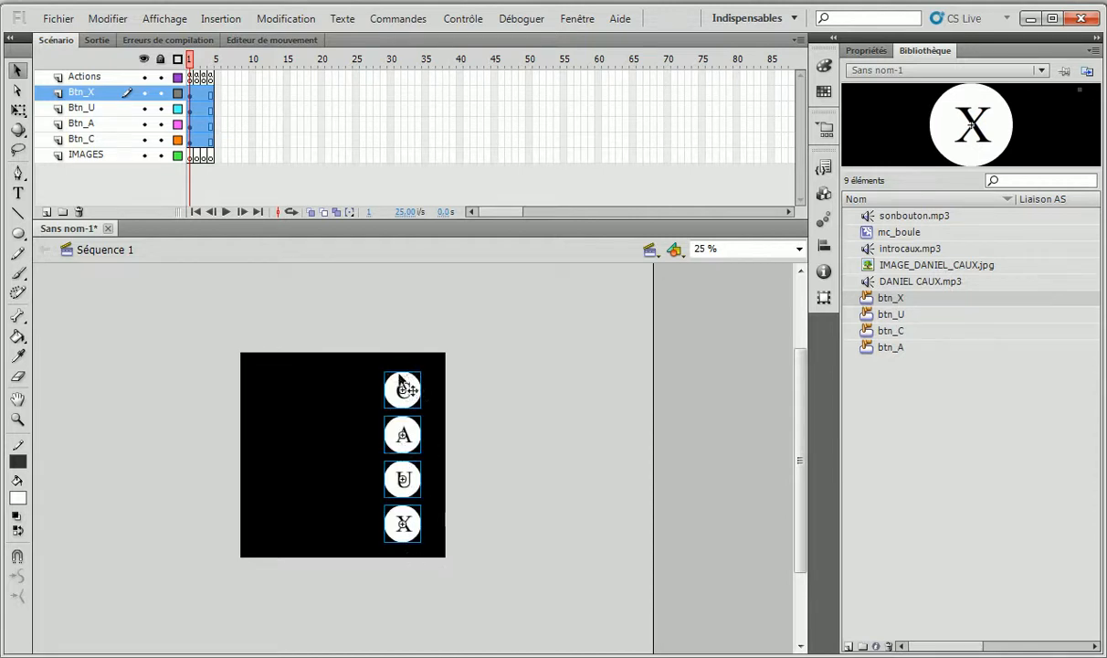
click(800, 248)
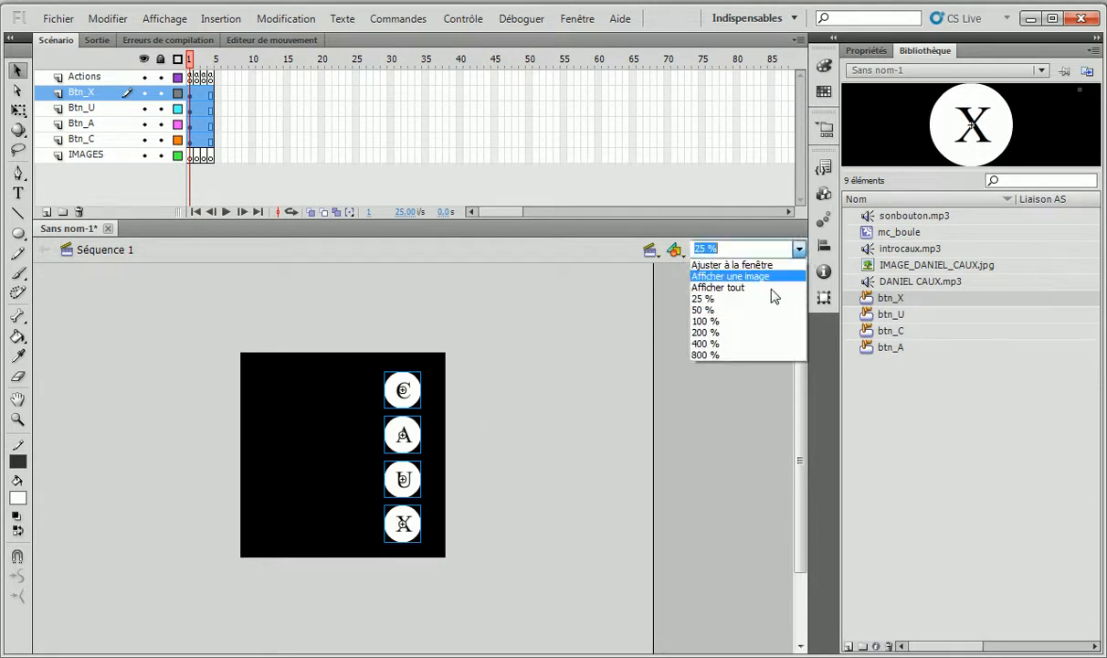
click(712, 316)
drag(304, 420, 443, 426)
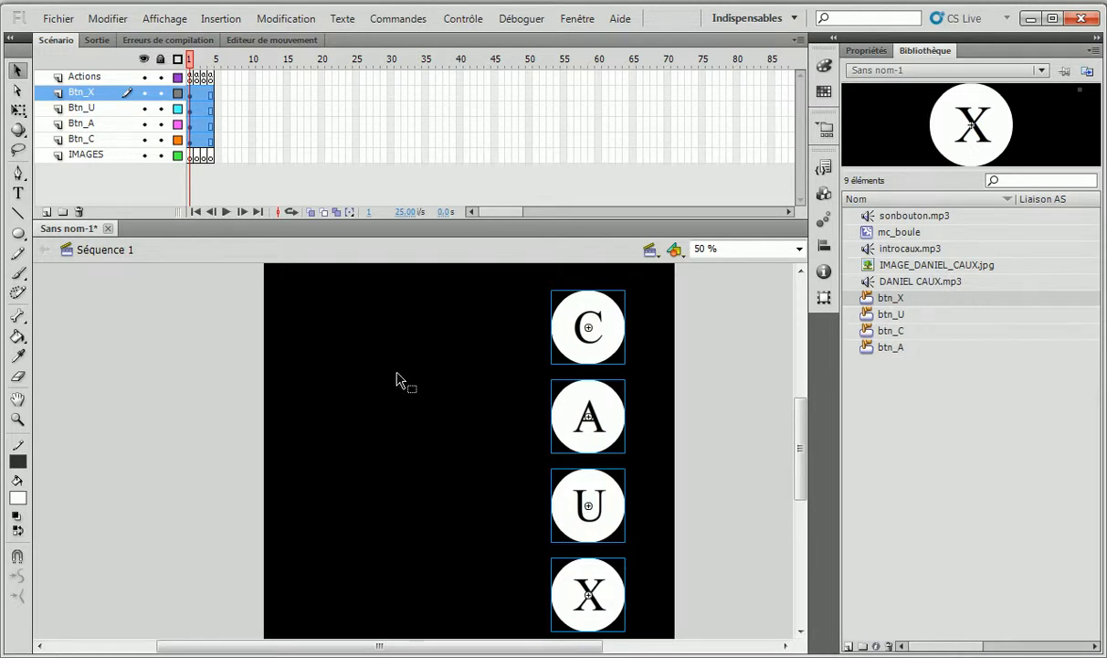
Test the movie to check the buttons' rollover states, and close the preview.
click(239, 174)
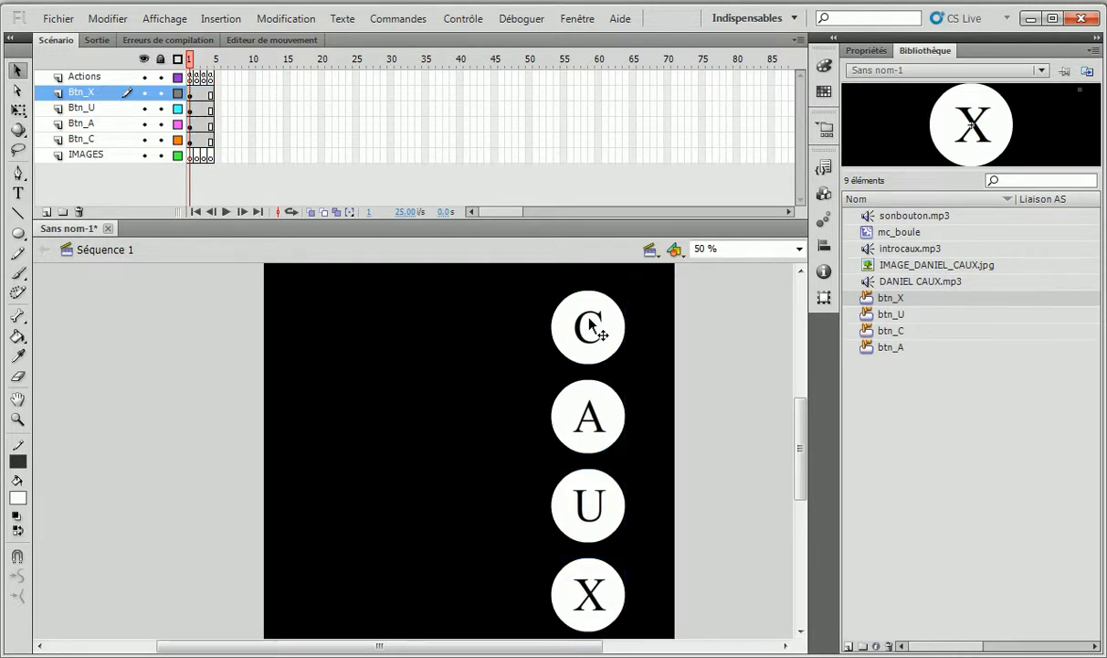
key(ctrl+Return)
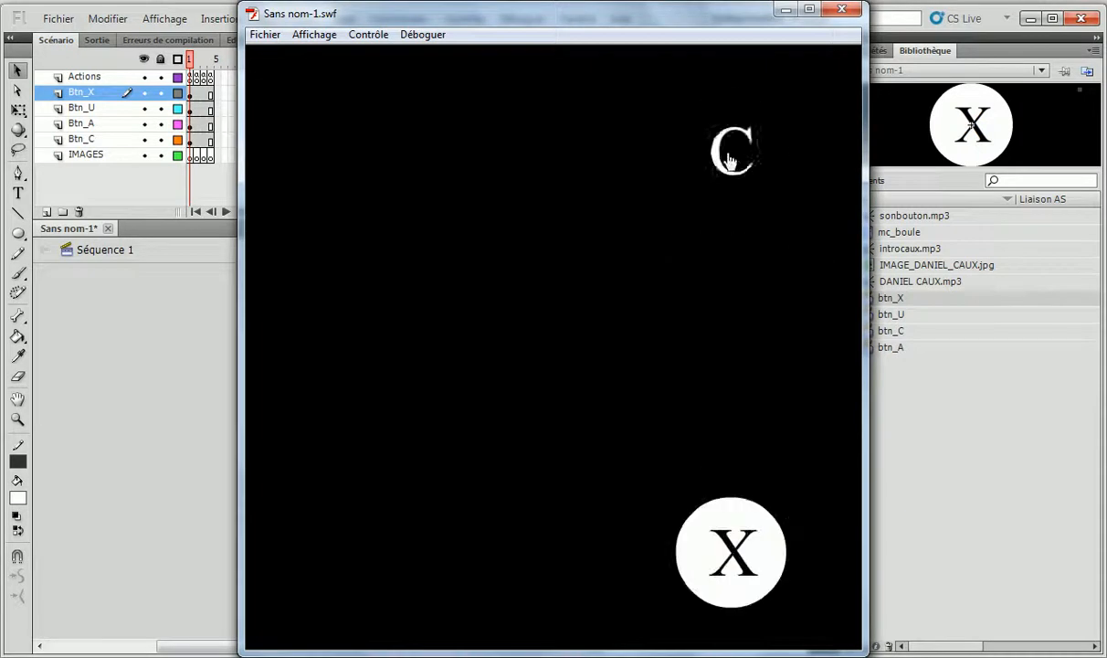
click(842, 9)
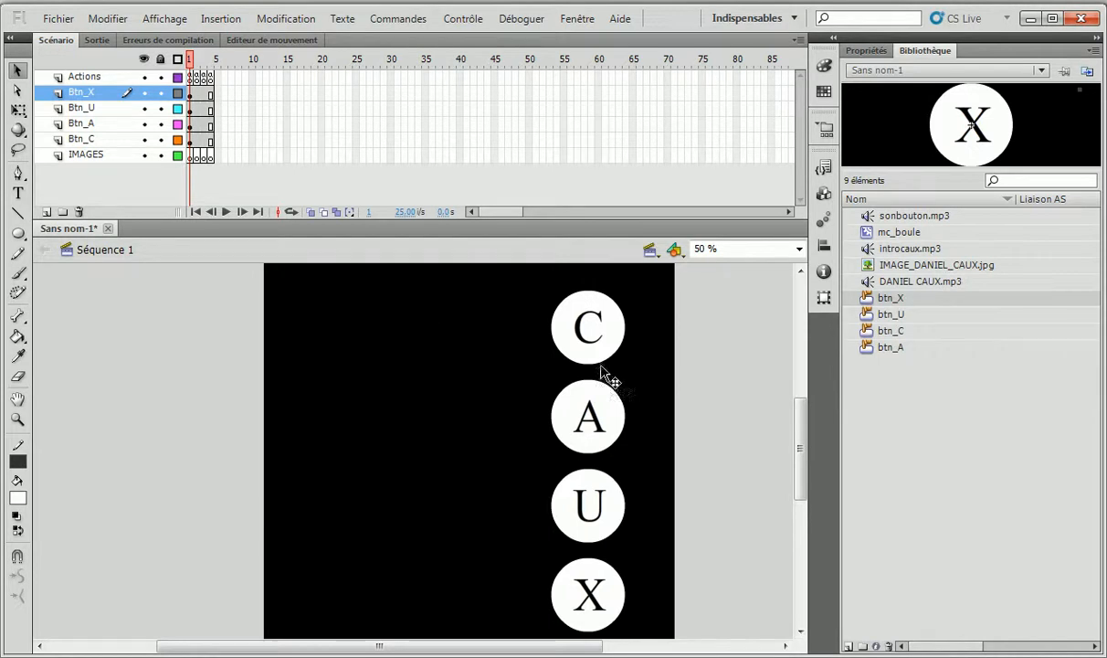
click(598, 421)
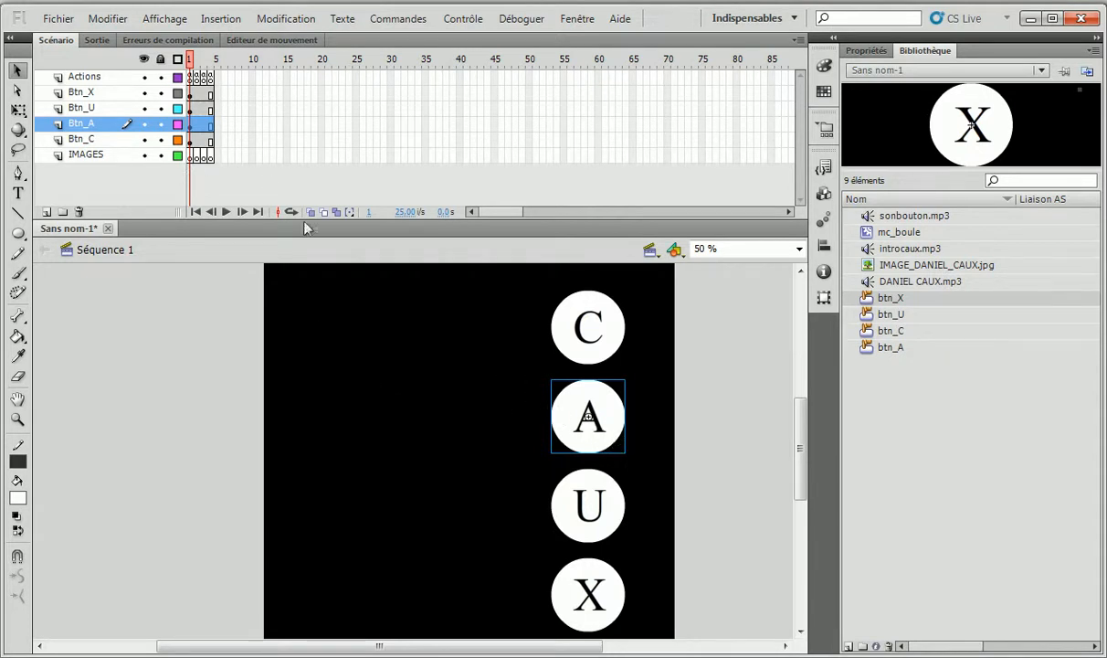
click(592, 335)
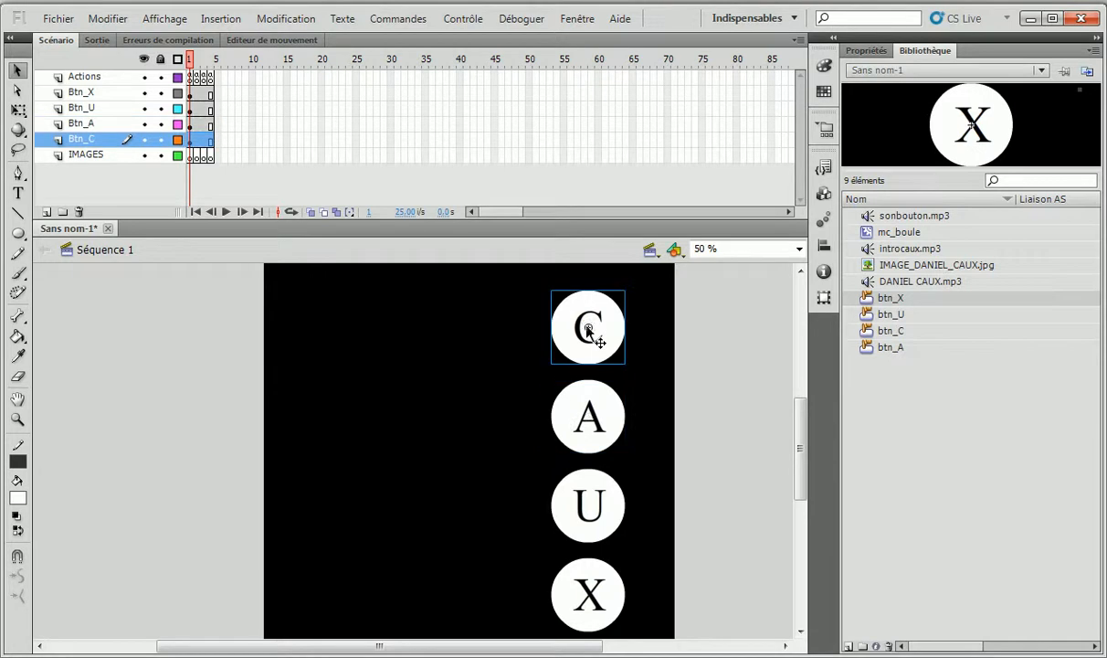
click(591, 505)
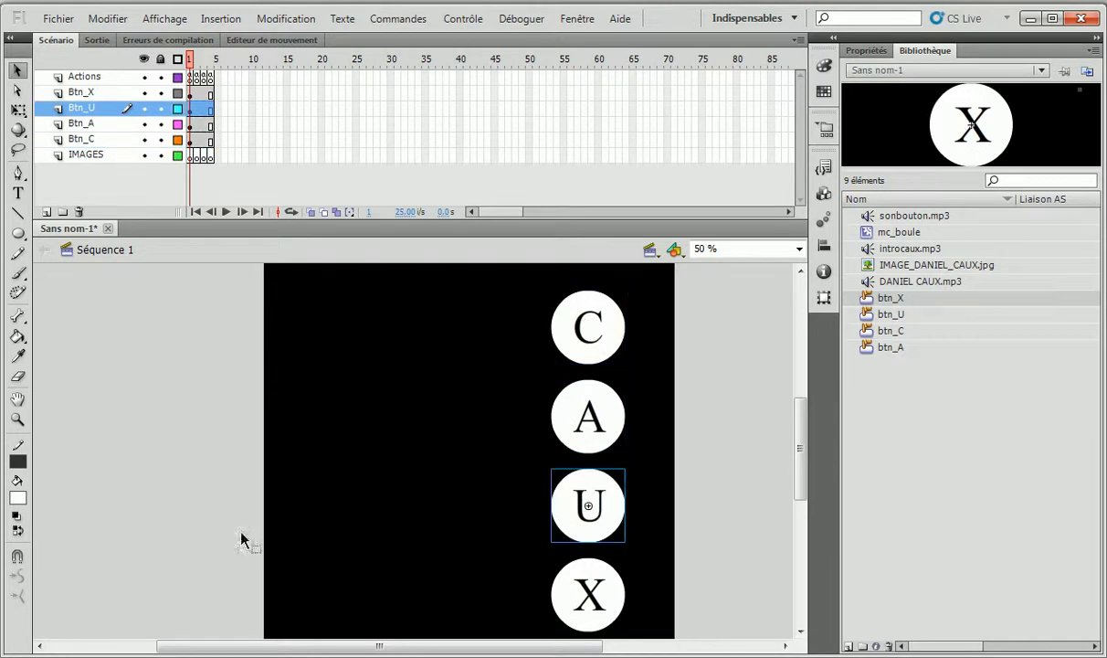
click(588, 593)
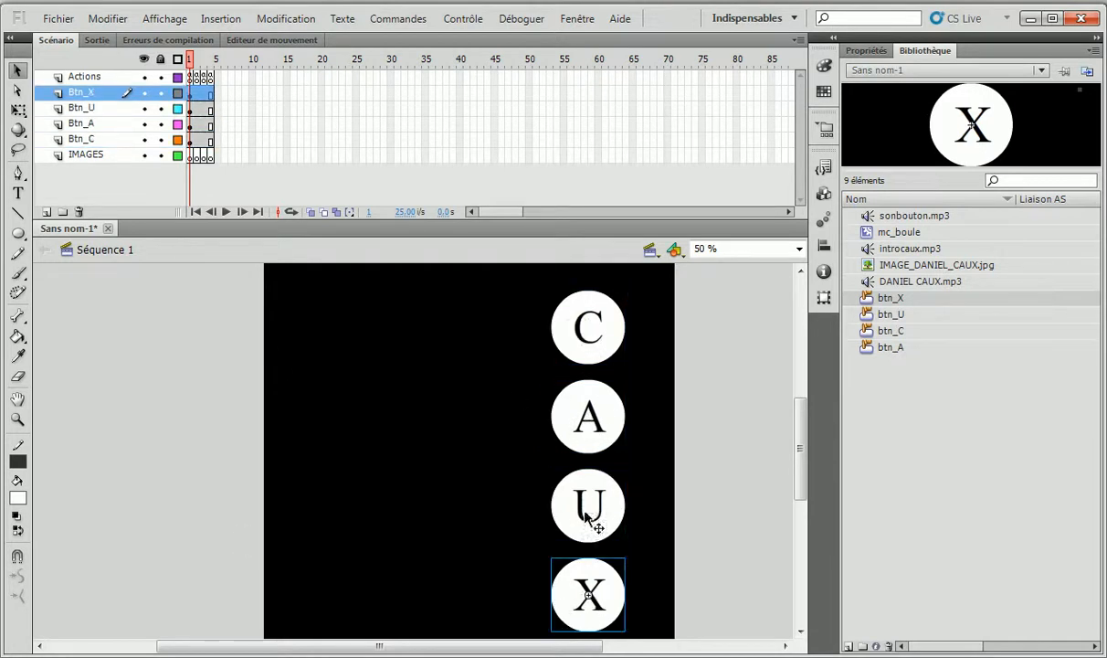
click(596, 422)
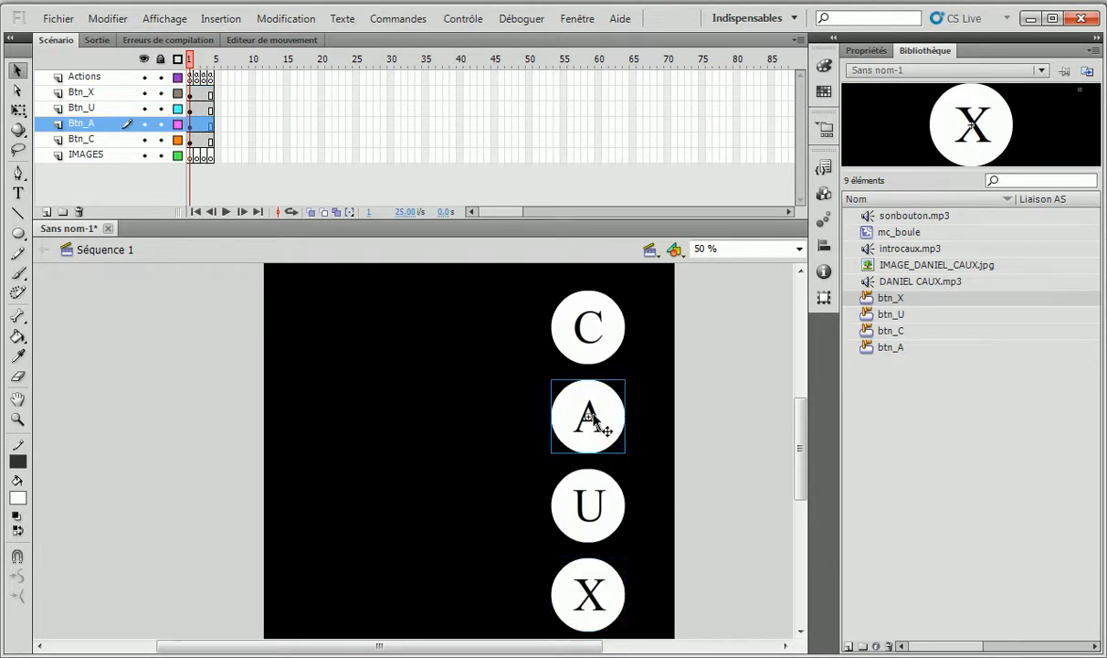
With the C button selected, look at the timeline navigation code snippet for going to a frame and stopping on click.
click(616, 326)
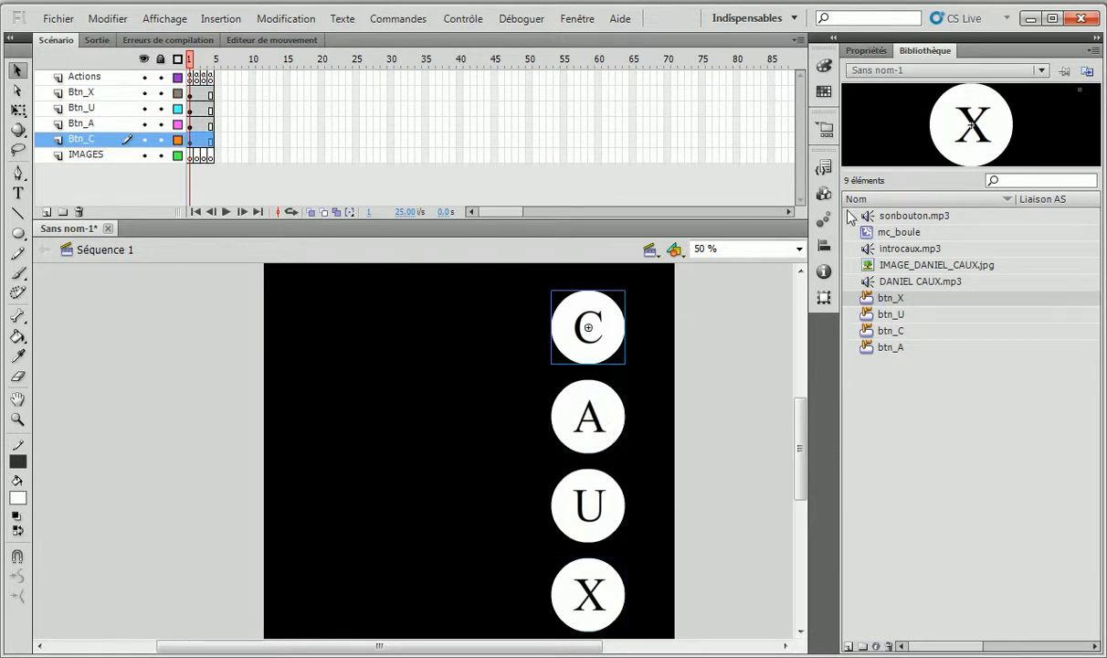
click(824, 167)
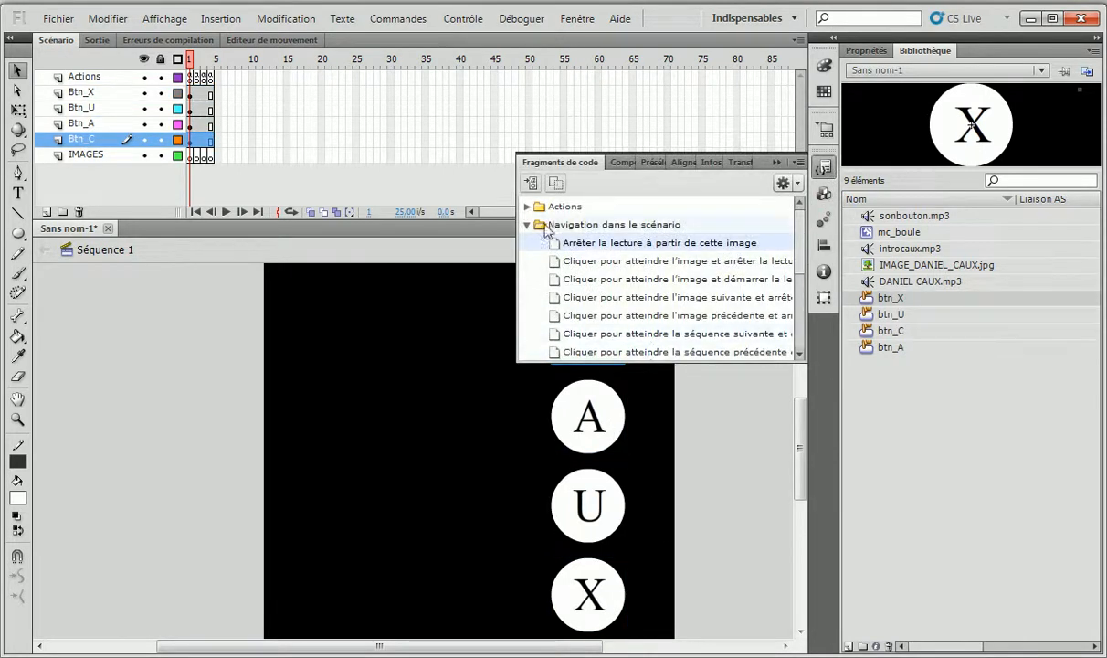
mouse_move(637, 266)
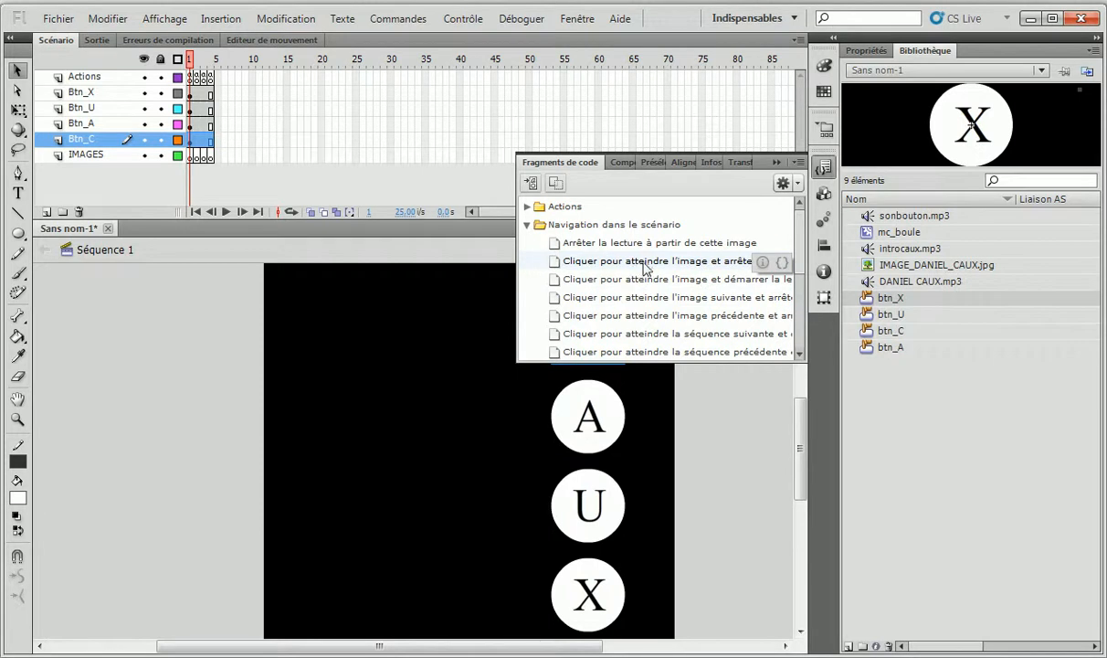
drag(644, 266, 494, 378)
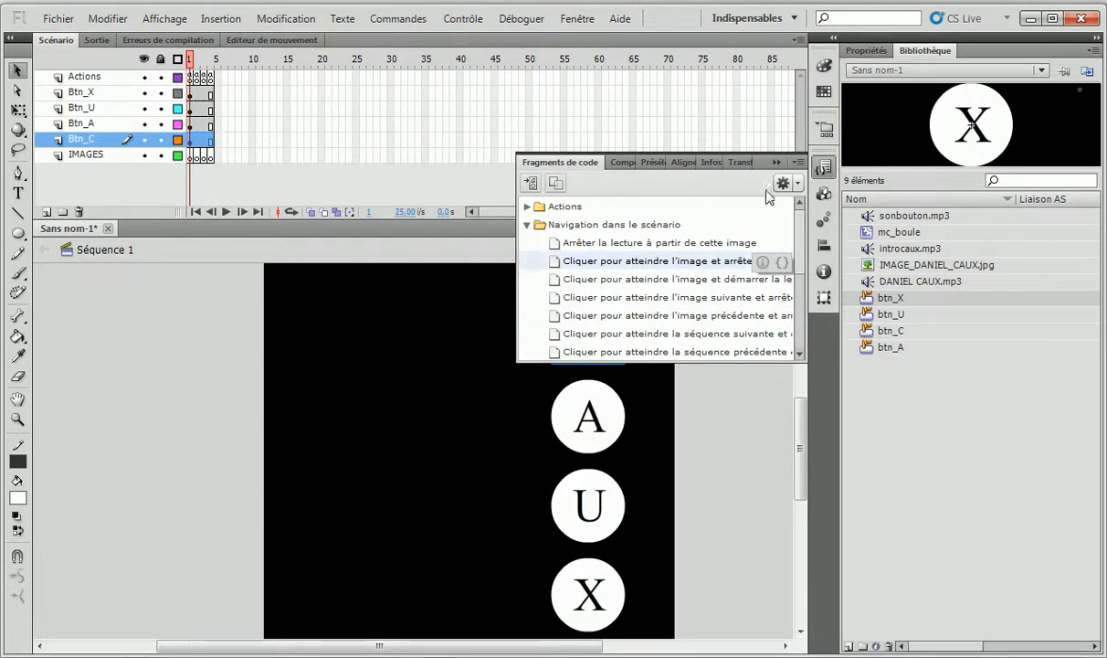
click(736, 158)
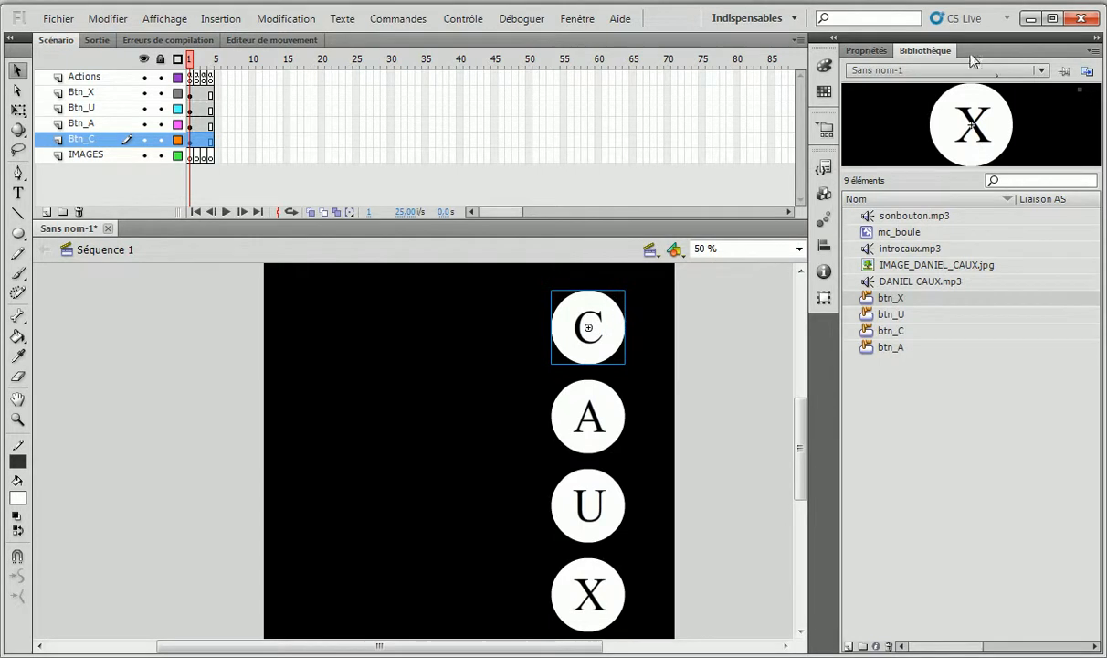
Give the C button the instance name btn_C.
click(866, 50)
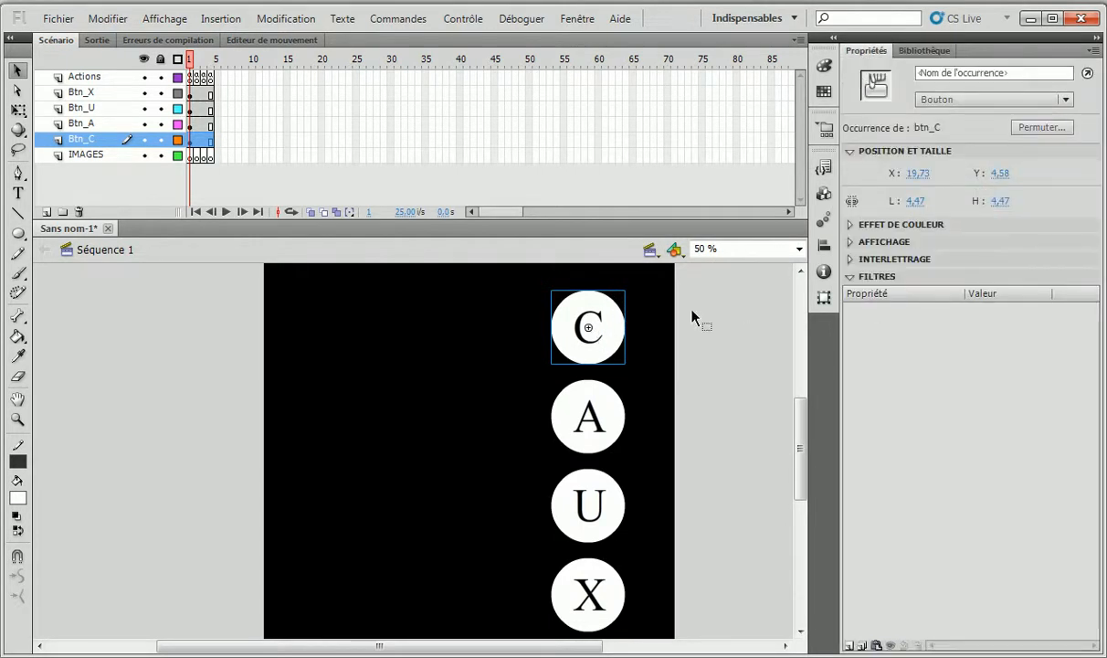
click(989, 73)
text(btn)
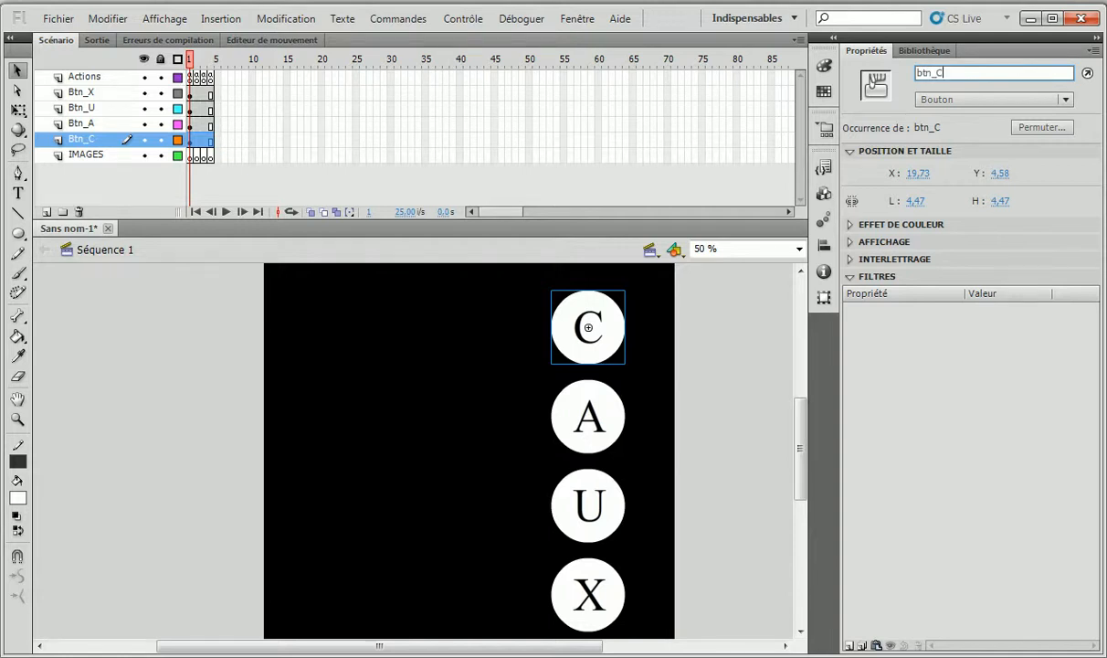
text(_c)
Give the A button the instance name btn_a and enter an instance name starting with btn_ for the U button.
click(584, 417)
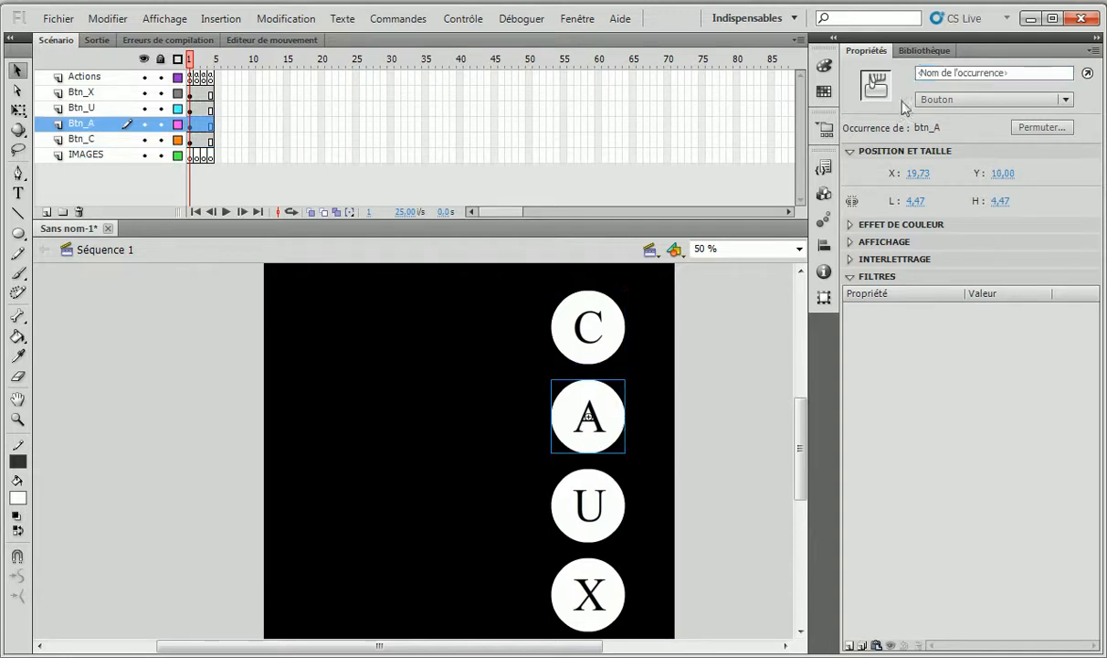
click(945, 74)
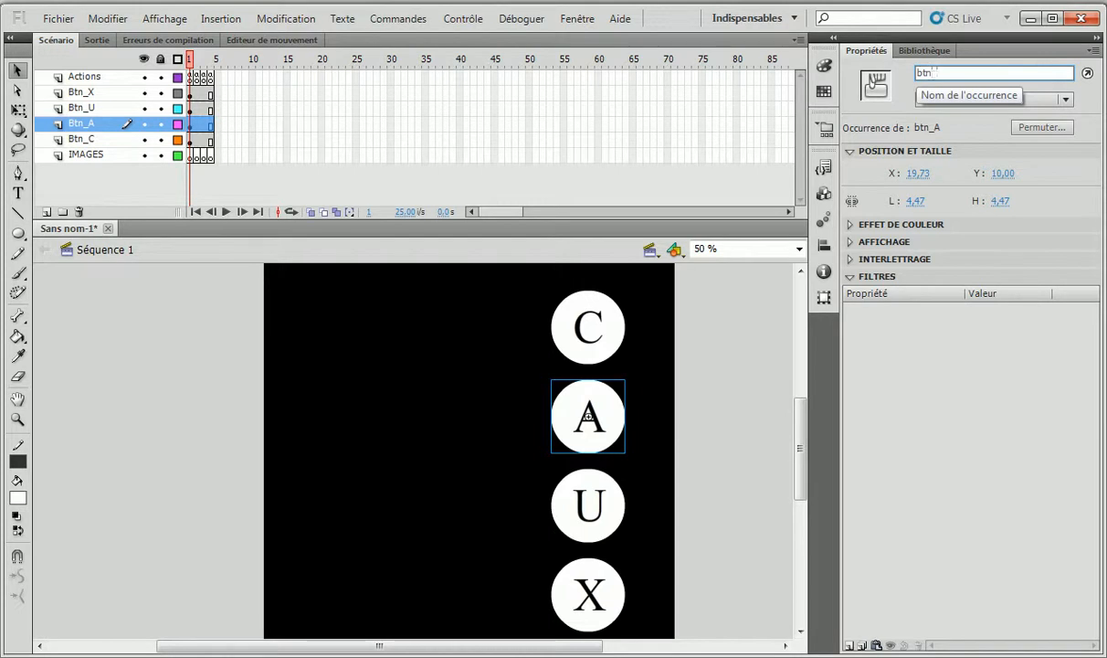
text(btn_a)
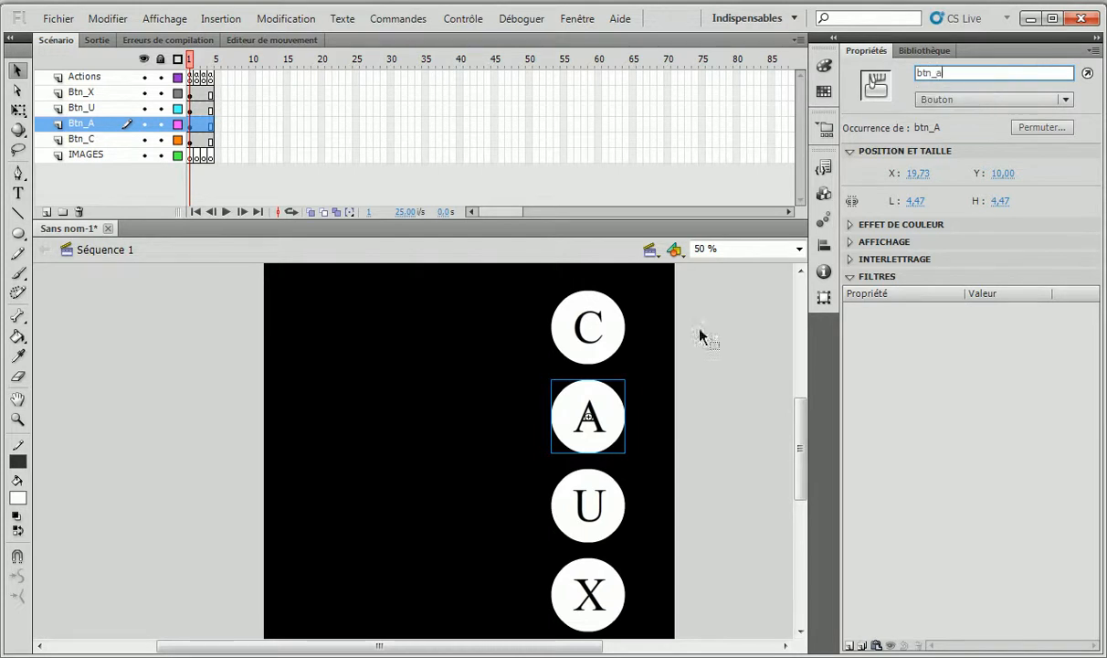
click(589, 497)
click(936, 73)
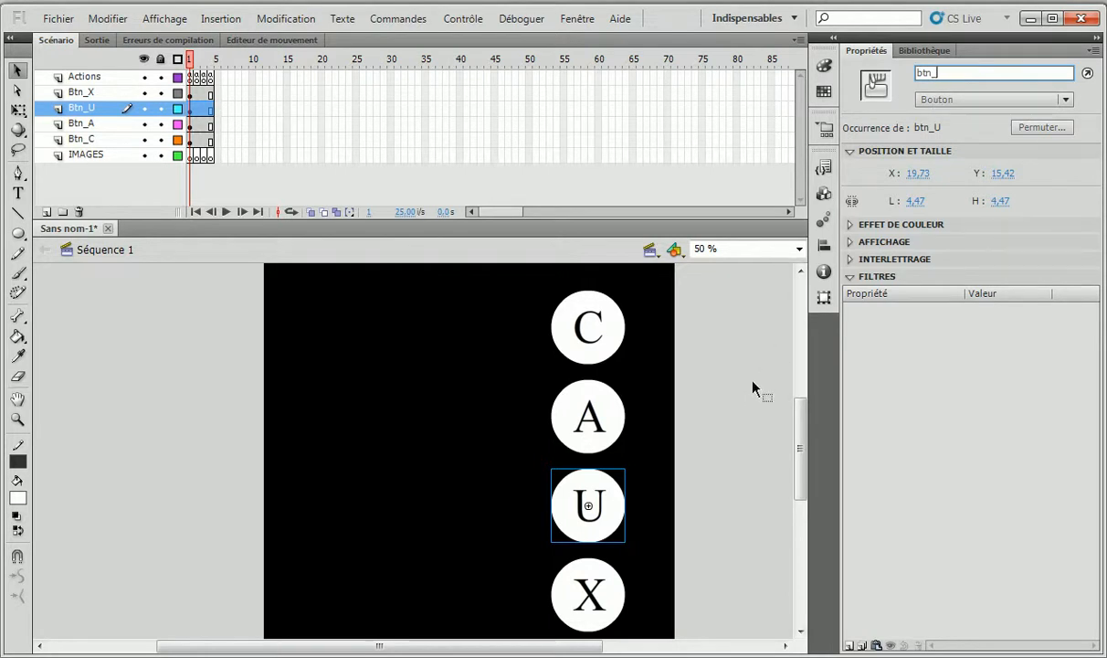
Give the X button the instance name btn_x.
click(591, 595)
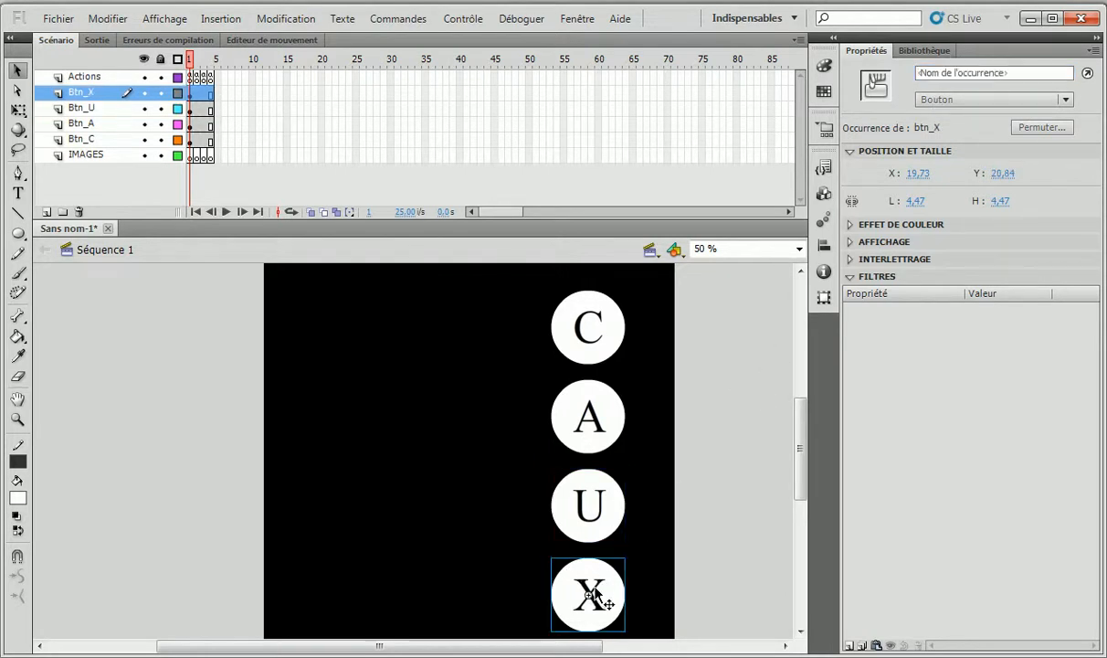
click(927, 77)
text(btn)
text(_c)
key(BackSpace)
text(x)
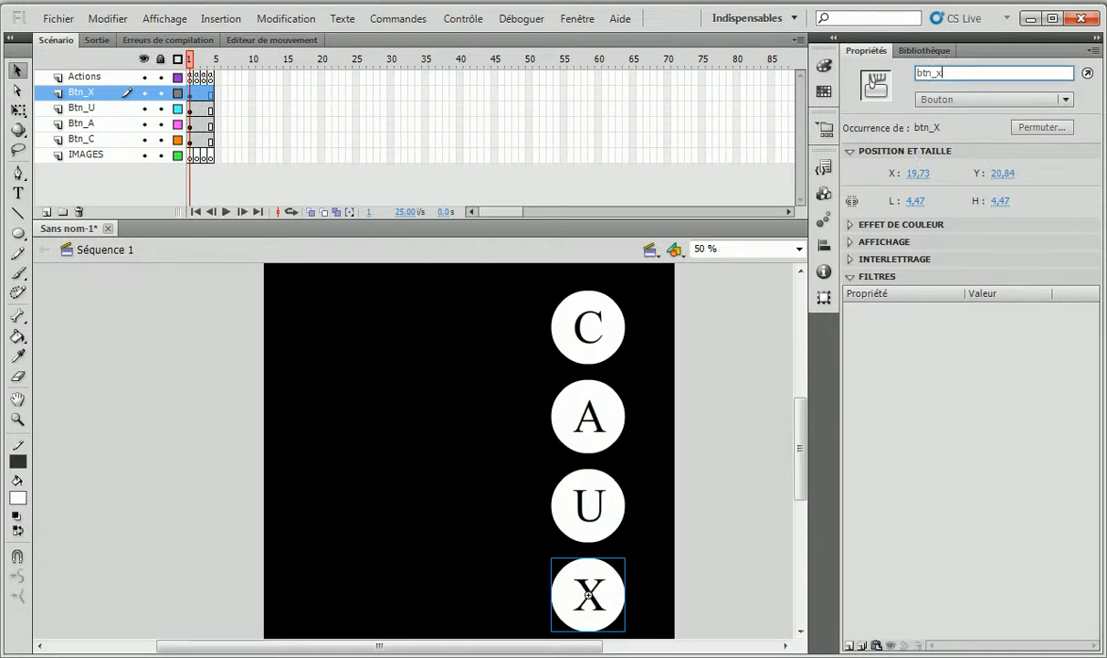
Check the instance names of the C, A, U and X buttons and their layers in the timeline.
click(708, 567)
click(613, 329)
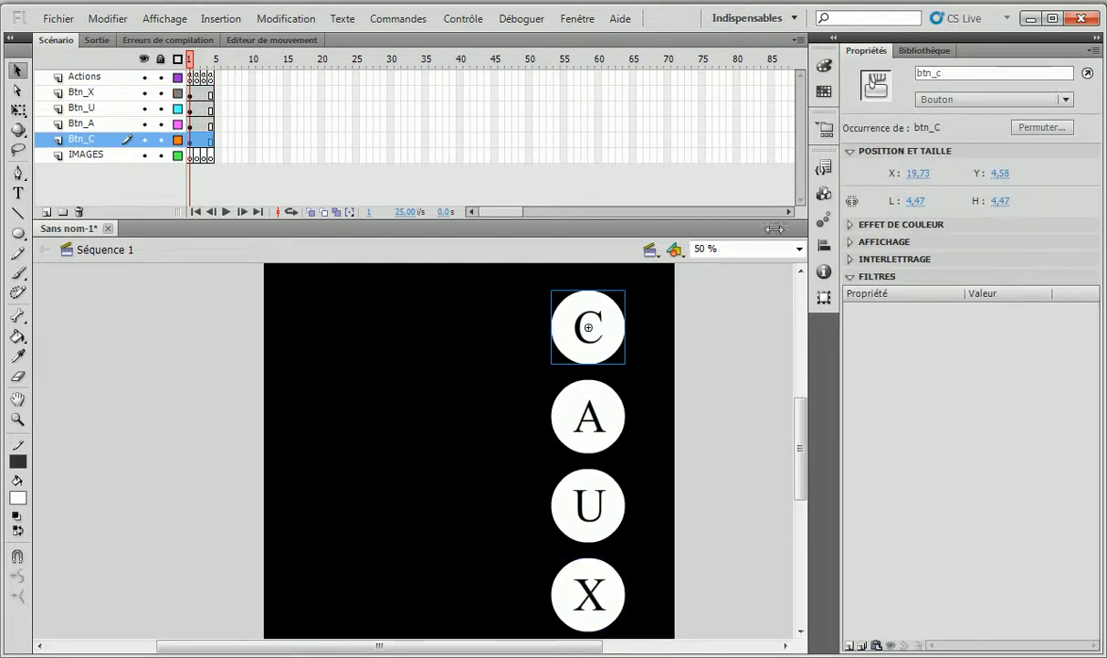
click(594, 423)
click(584, 523)
click(568, 572)
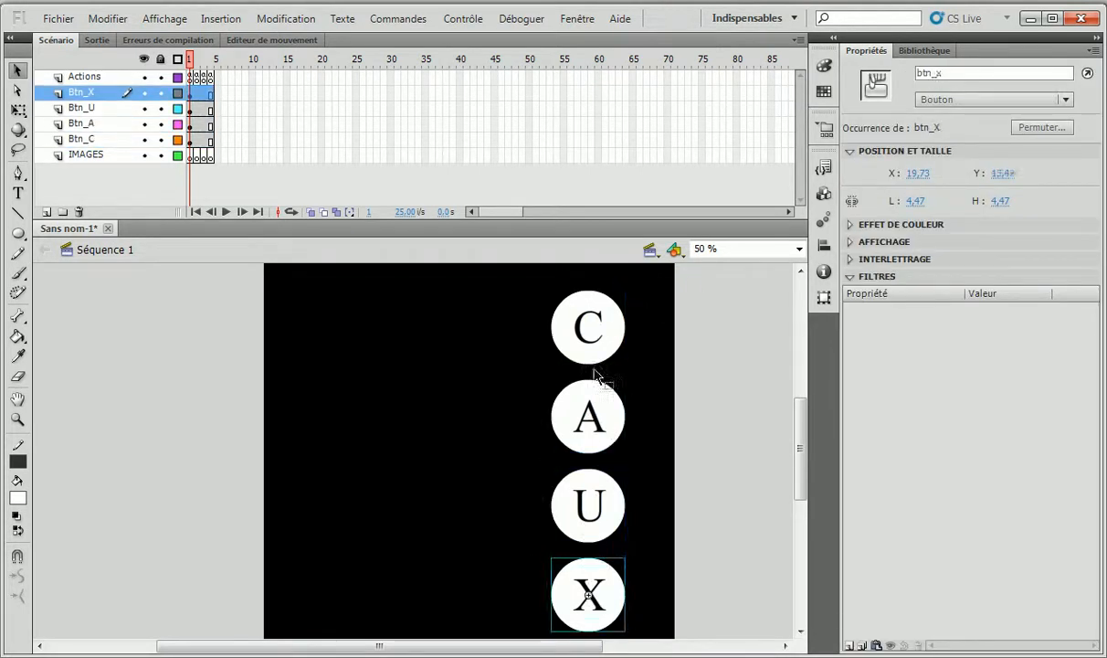
click(568, 324)
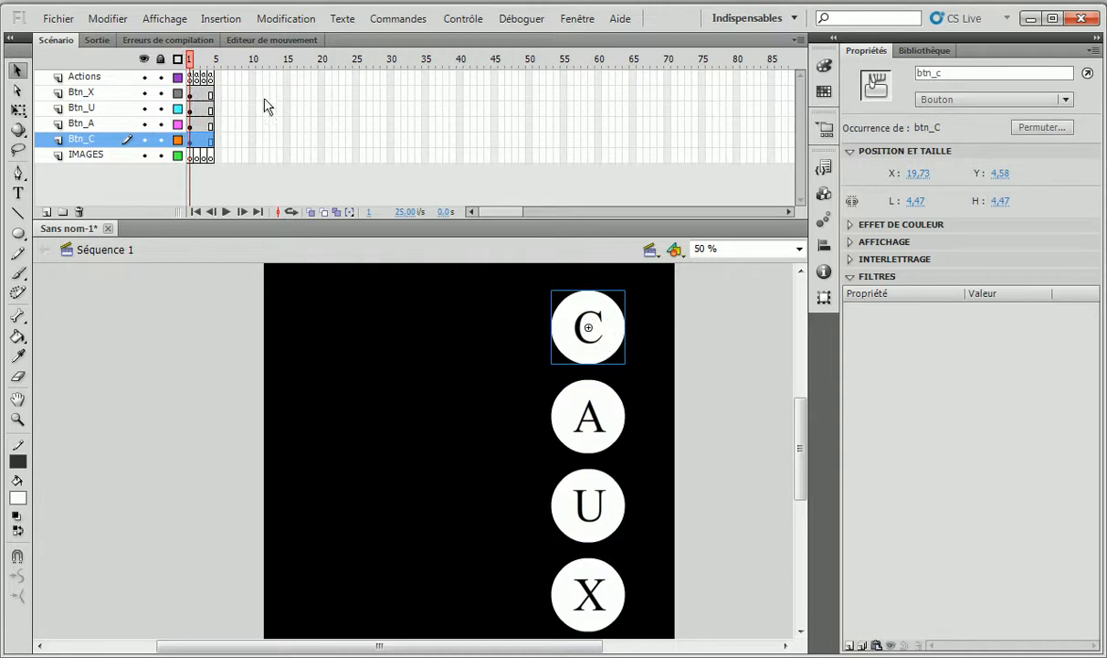
click(191, 93)
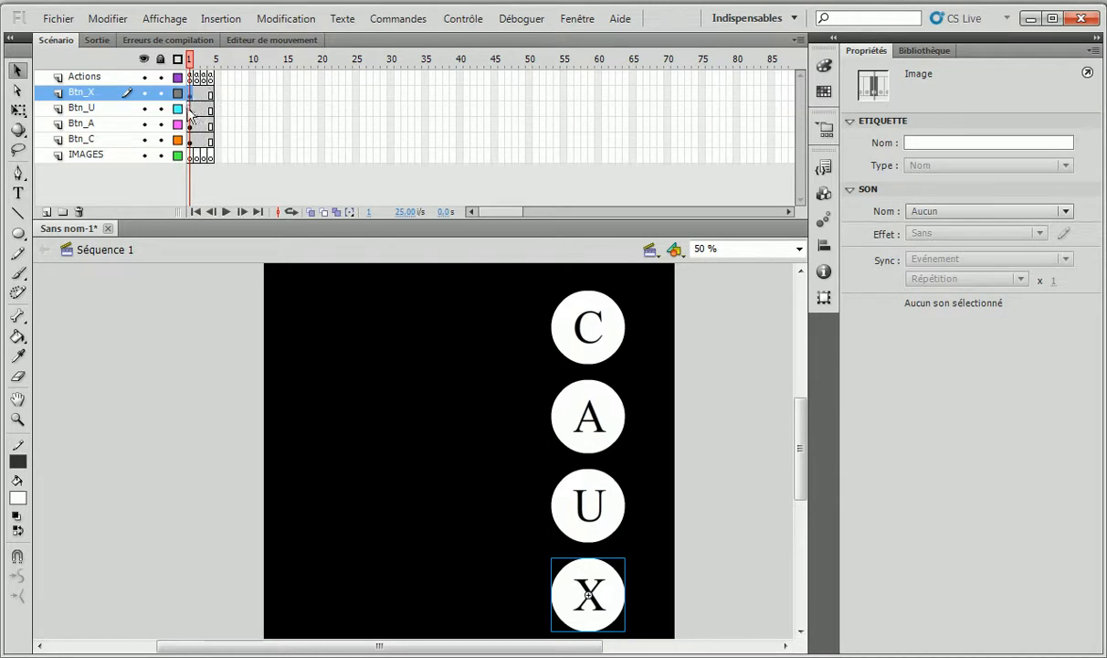
click(101, 139)
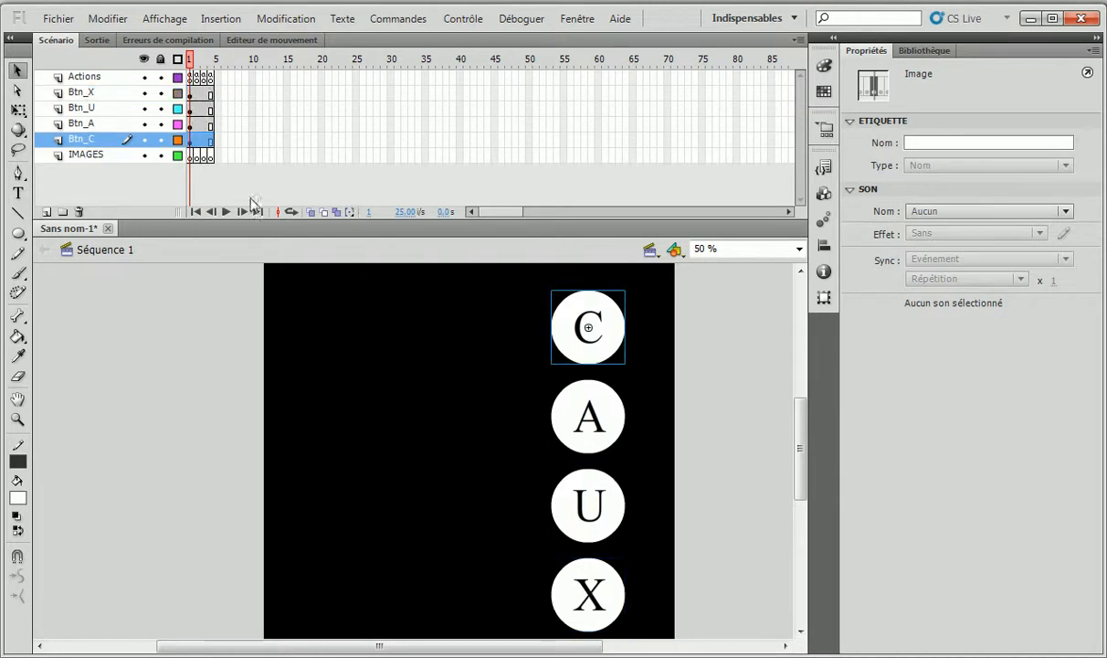
Add the click-to-go-to-frame-and-stop code snippet to the C button and delete the snippet's explanatory comment.
click(557, 307)
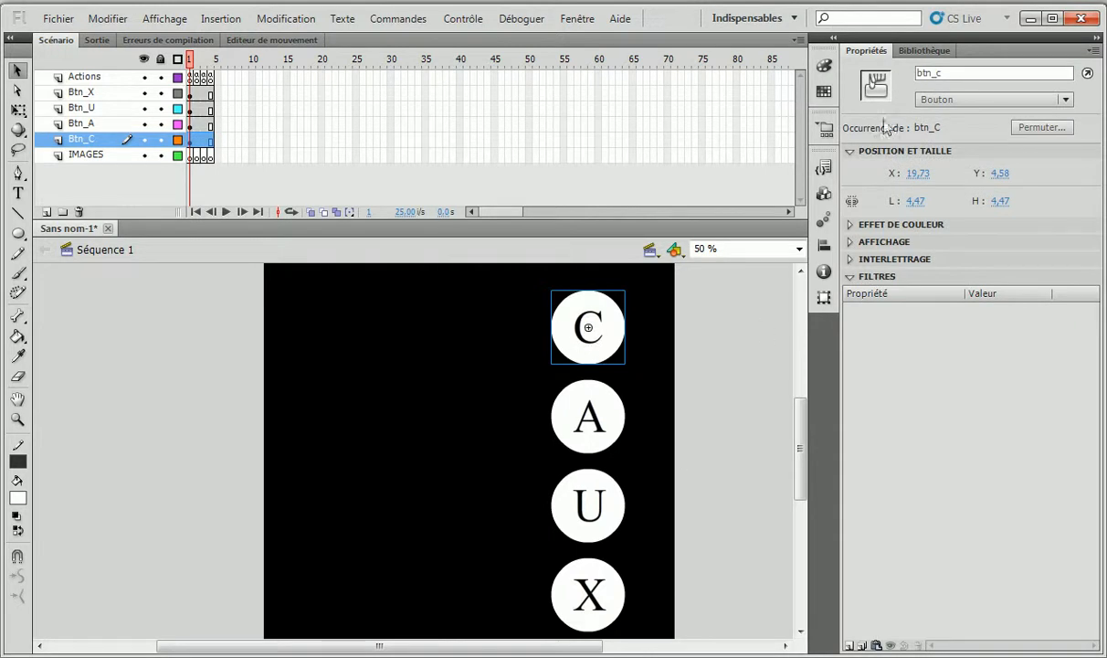
click(824, 167)
double_click(654, 261)
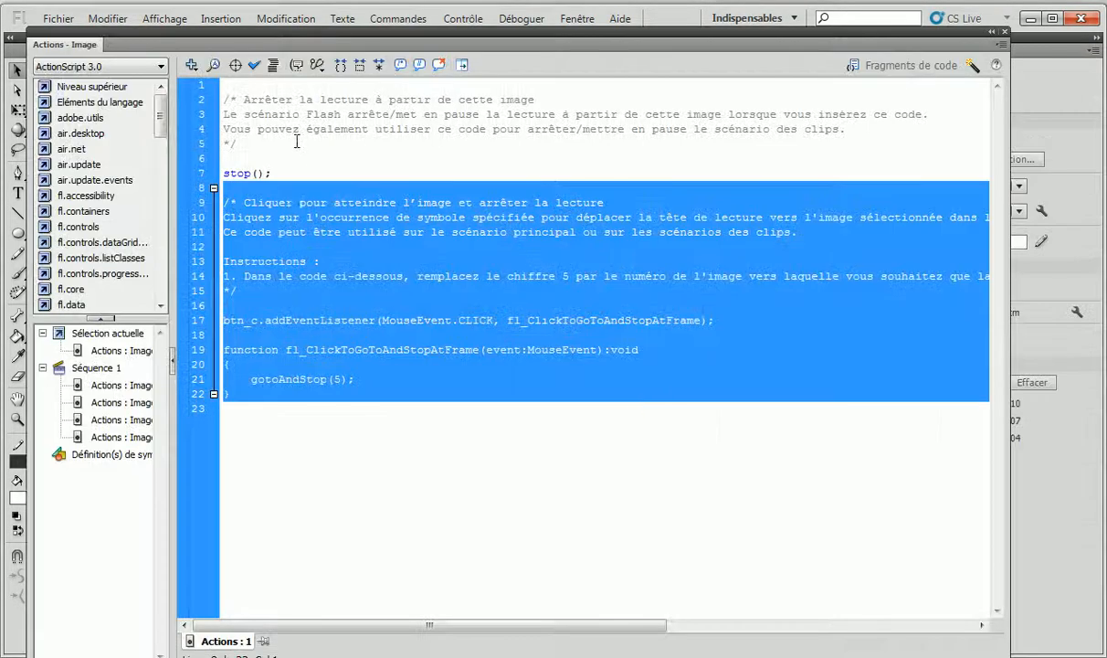
click(311, 279)
drag(257, 291, 209, 212)
key(Delete)
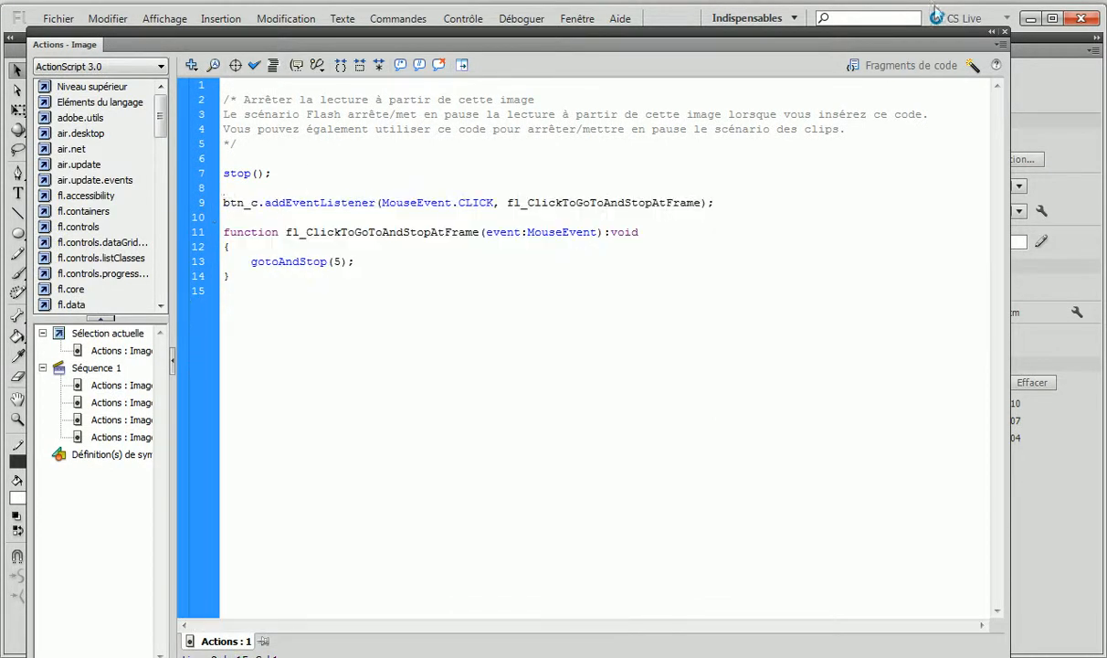
click(1003, 32)
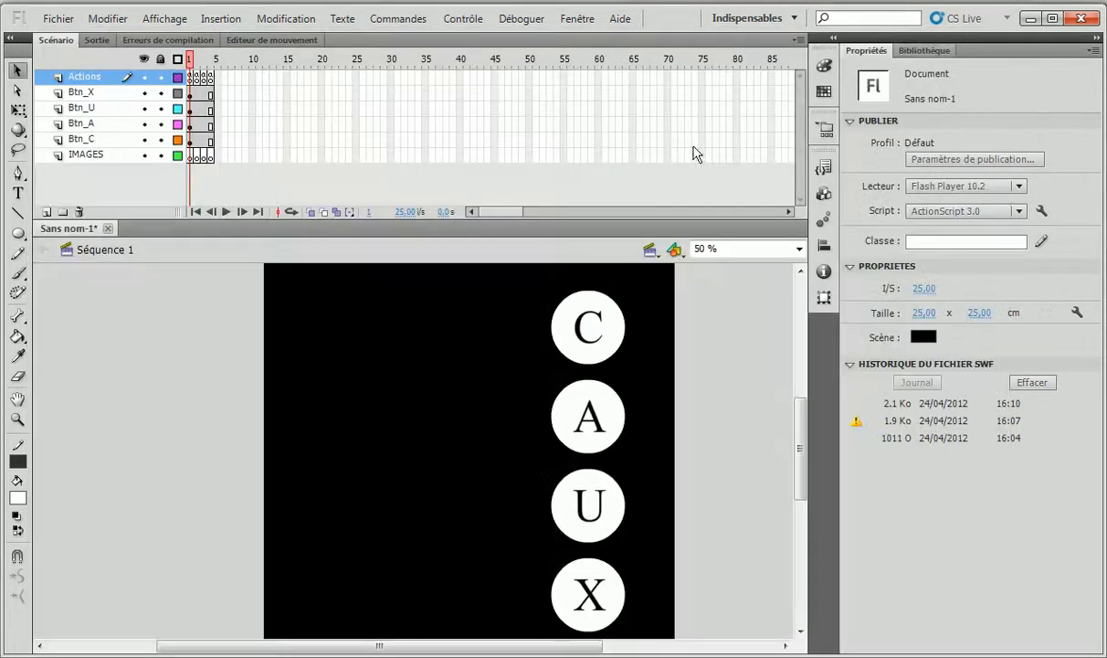
Add the click-to-go-to-frame-and-stop code snippet to the A button and remove its explanatory comment.
click(599, 420)
click(825, 168)
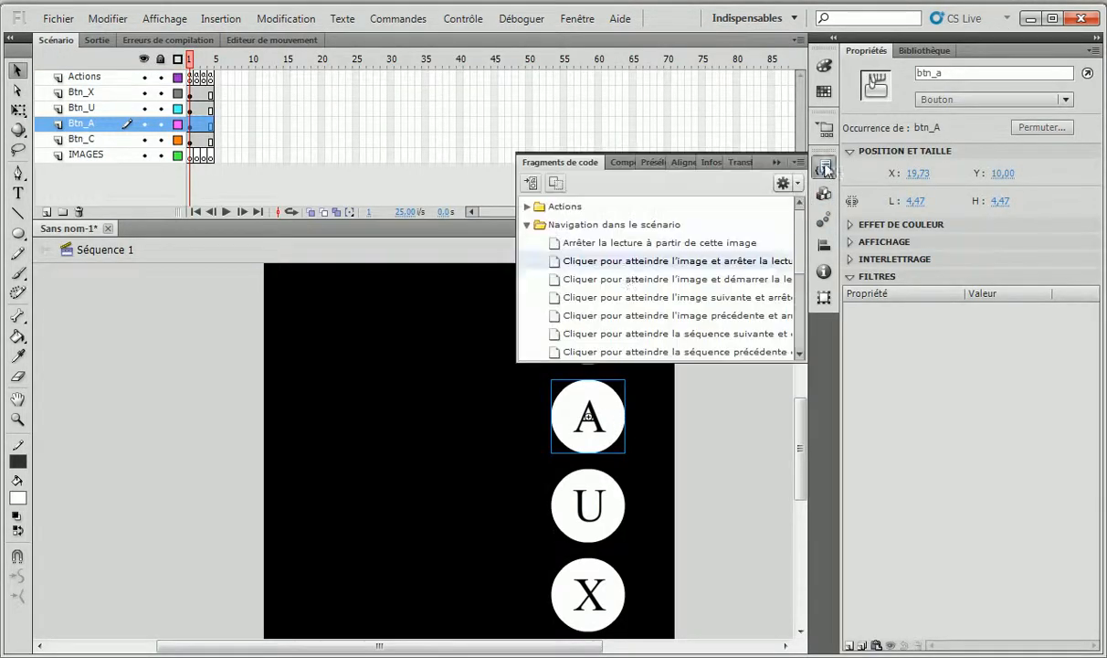
double_click(619, 265)
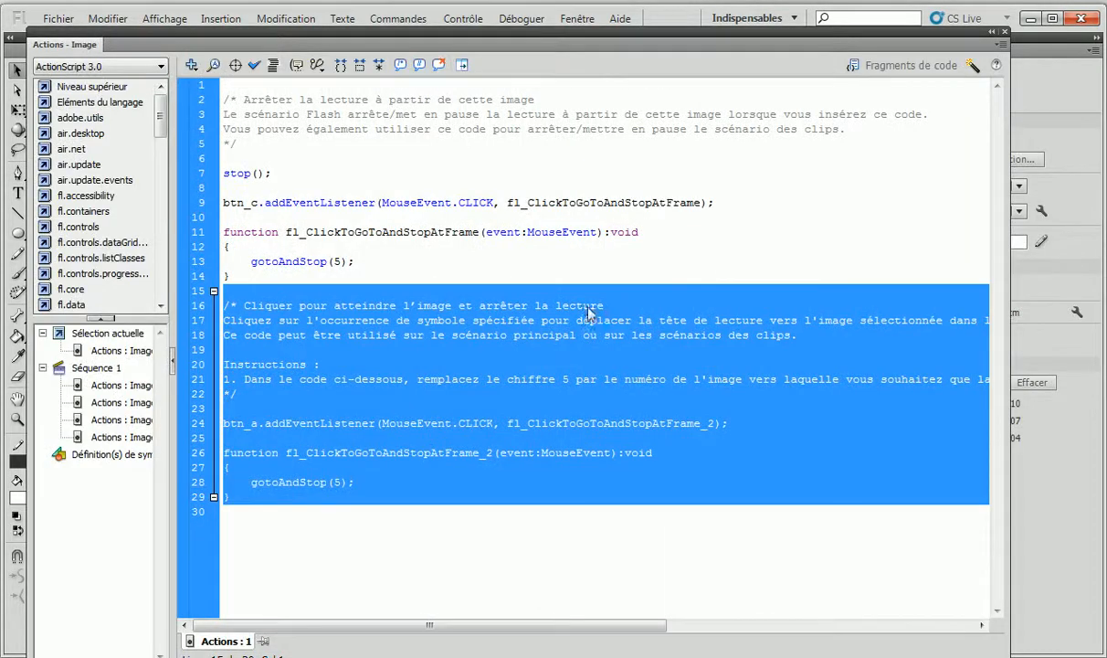
drag(273, 396, 223, 292)
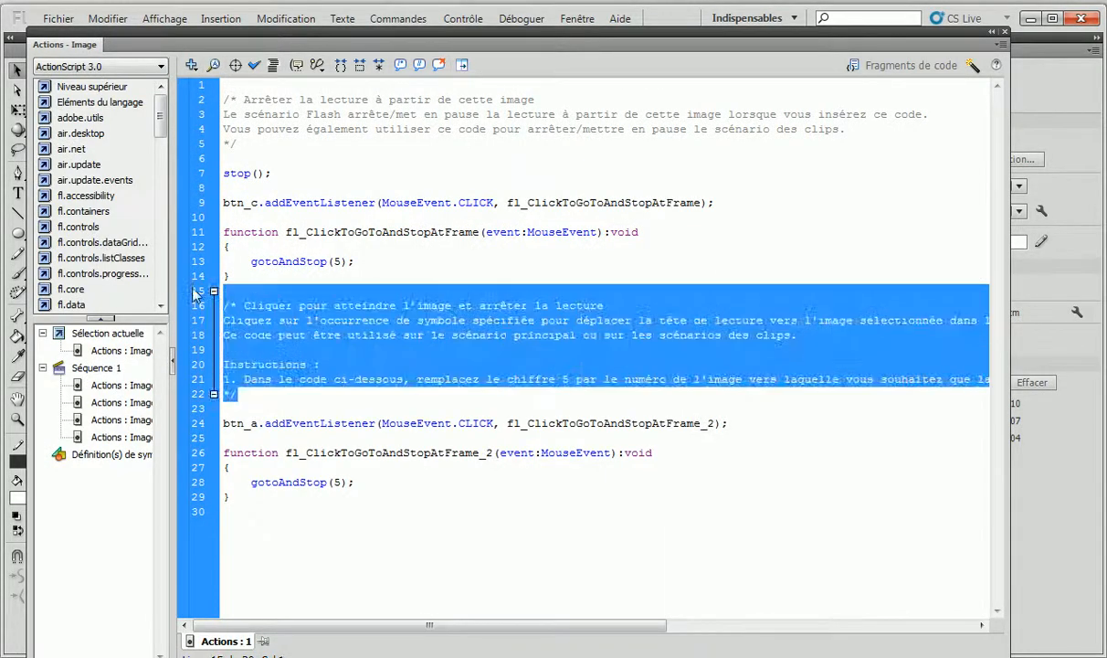
key(BackSpace)
click(1006, 32)
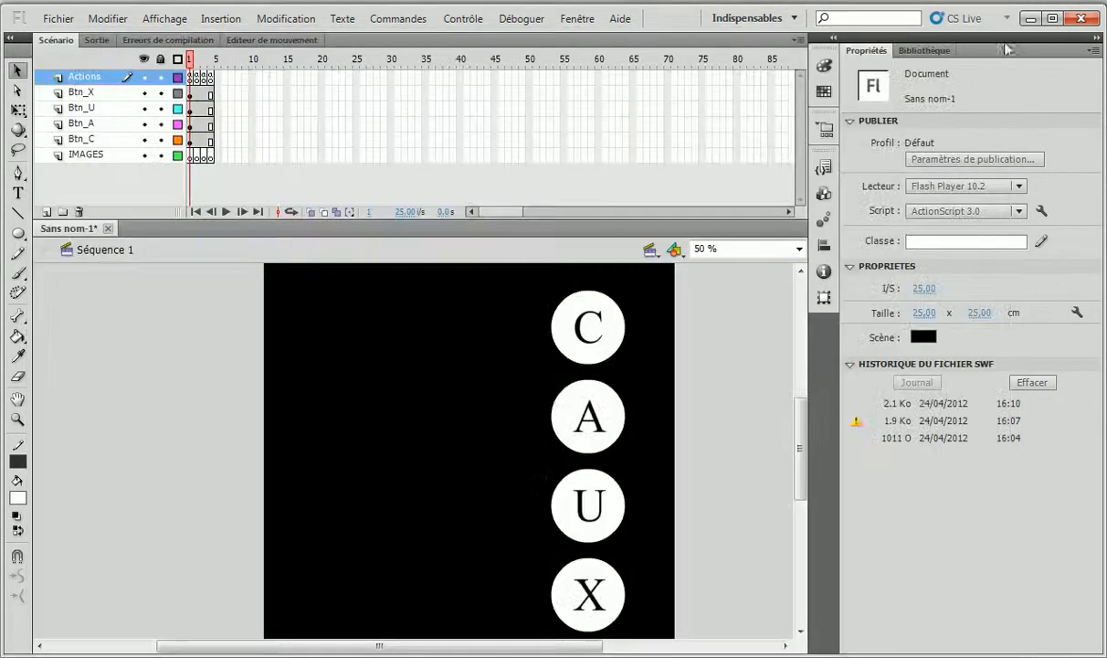
Add the click-to-go-to-frame-and-stop code snippet to the U button and remove its explanatory comment.
click(823, 168)
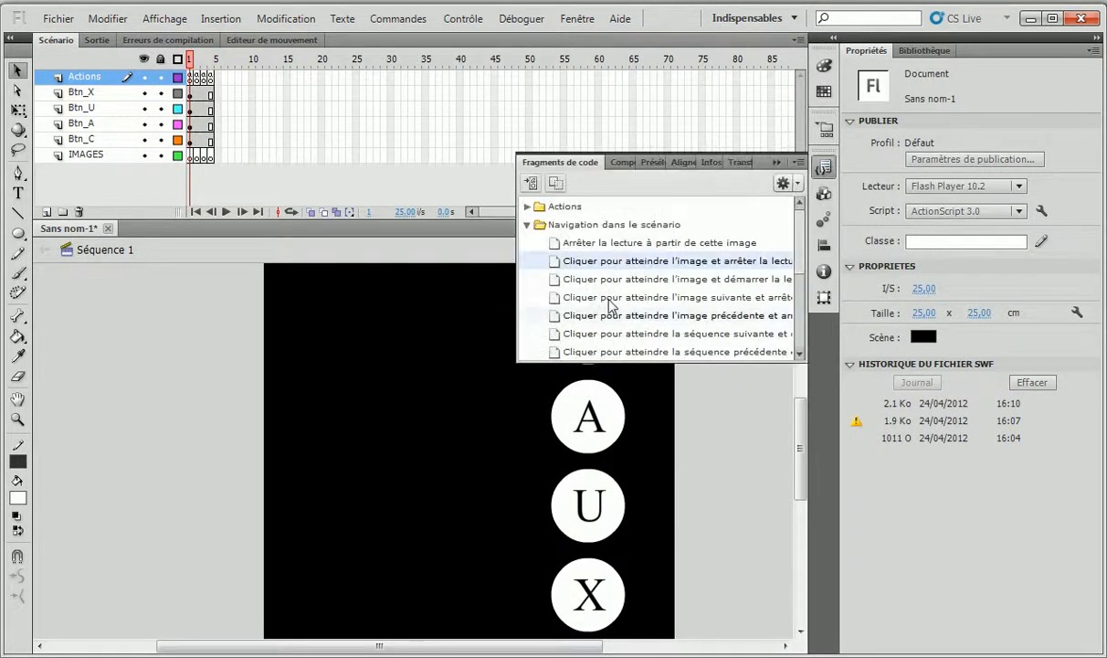
click(777, 163)
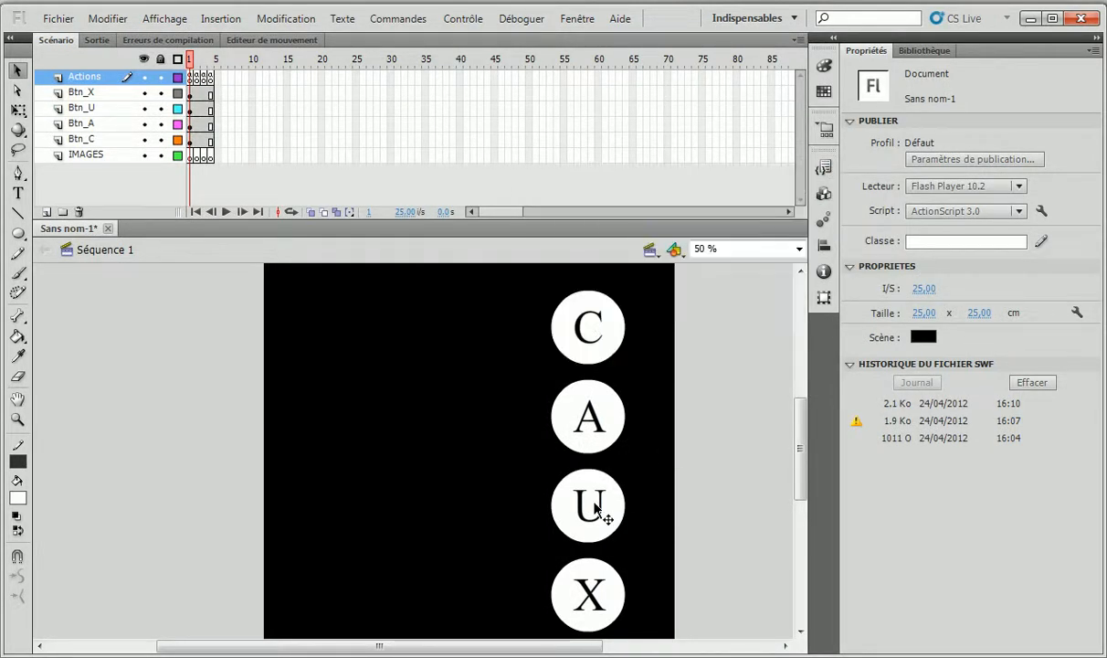
click(609, 502)
click(824, 168)
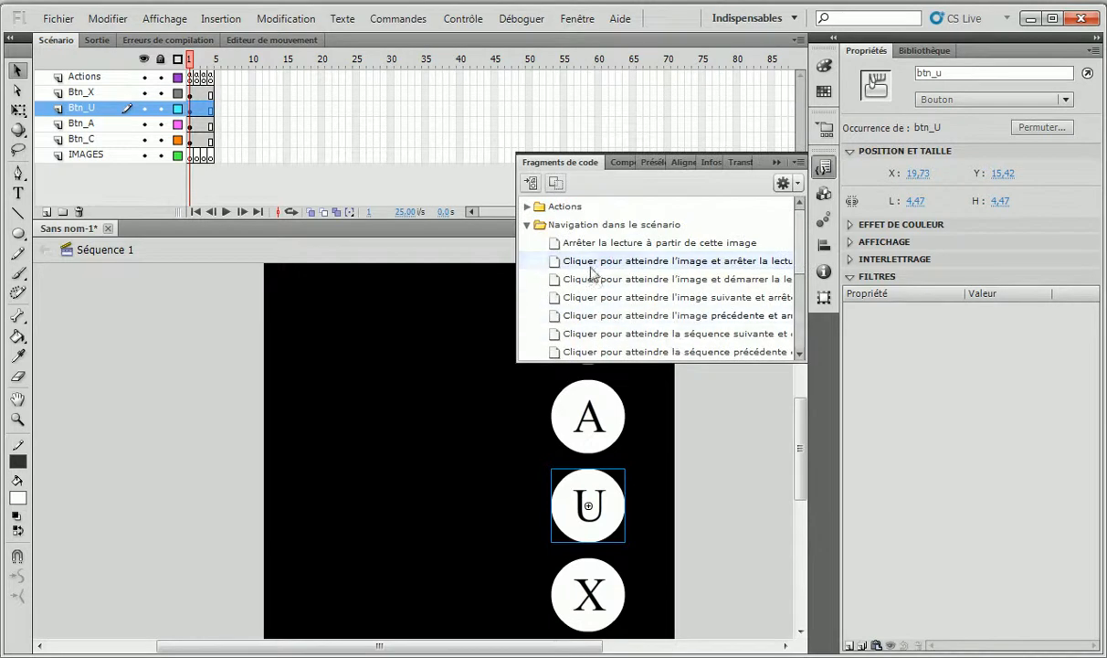
double_click(612, 260)
drag(229, 489, 195, 388)
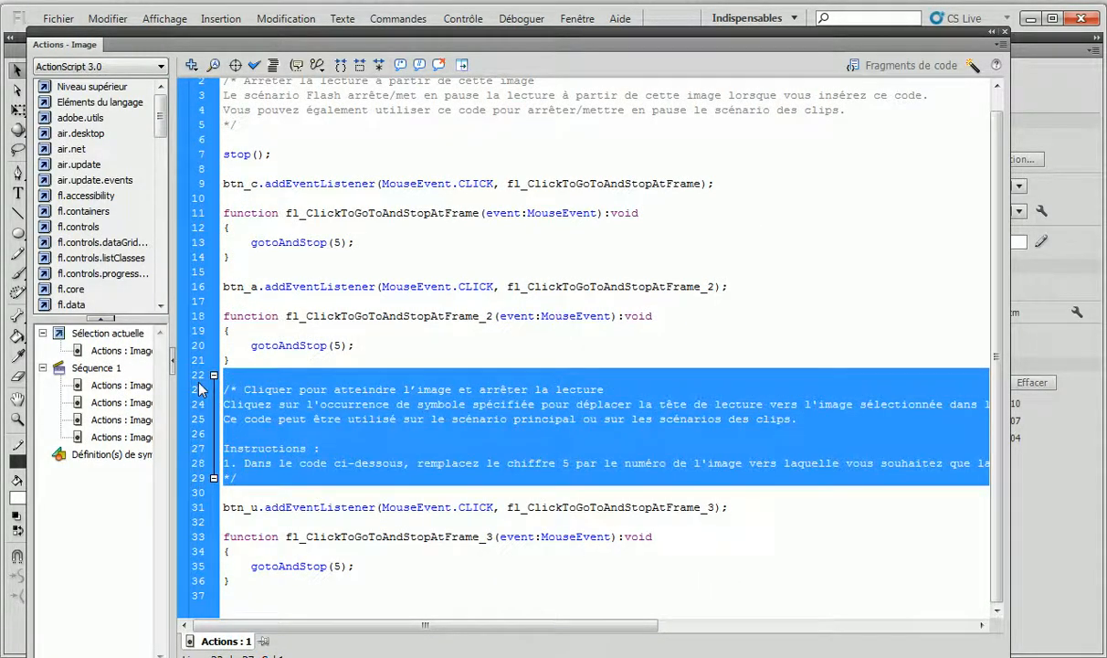
key(BackSpace)
key(Return)
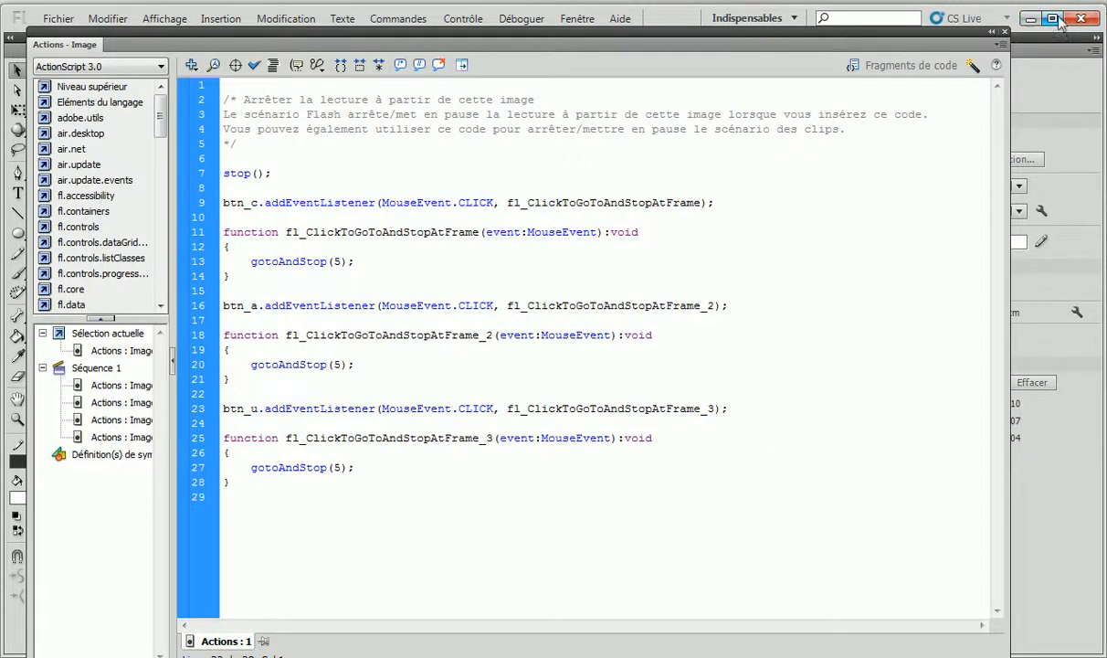
click(1004, 32)
Add the click-to-go-to-frame-and-stop code snippet to the X button and remove its explanatory comment.
click(567, 576)
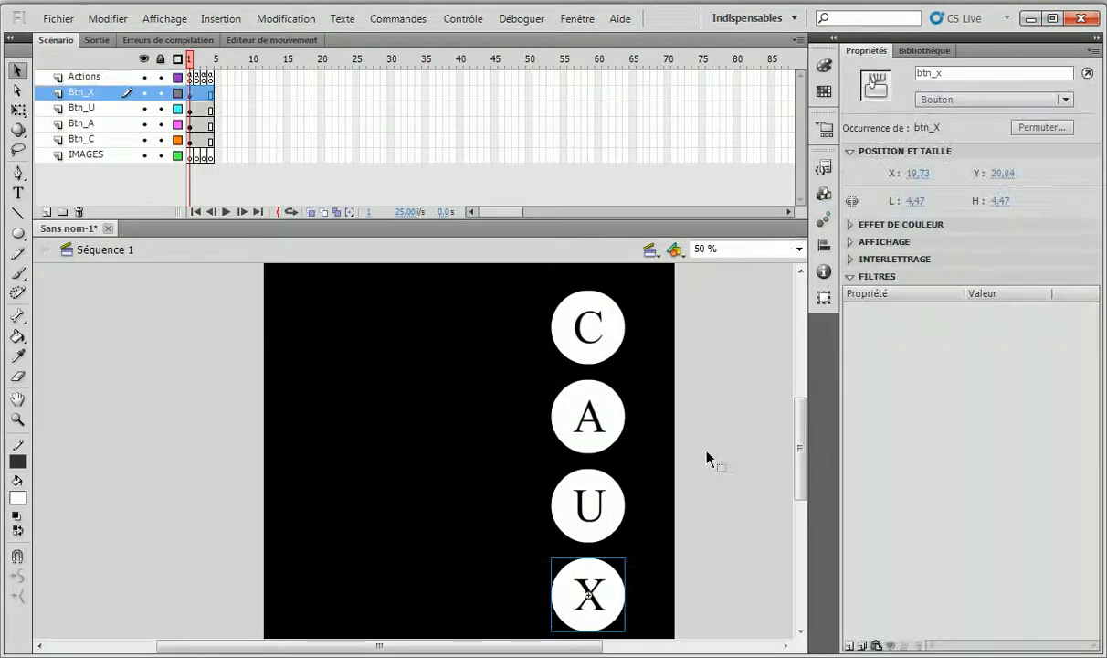
click(824, 169)
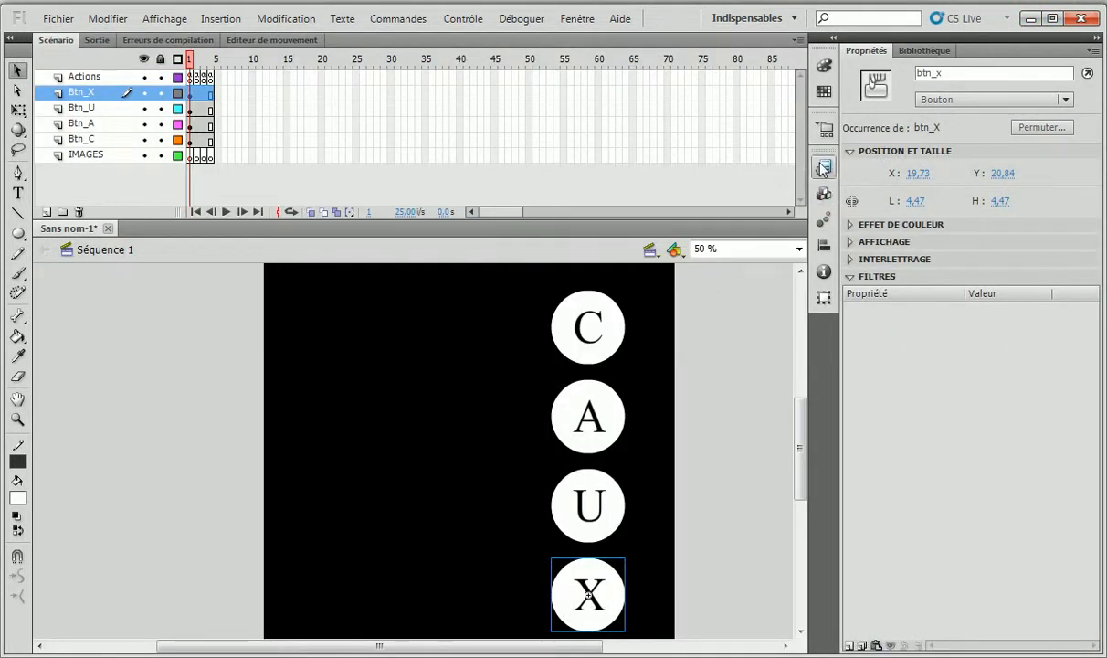
double_click(648, 263)
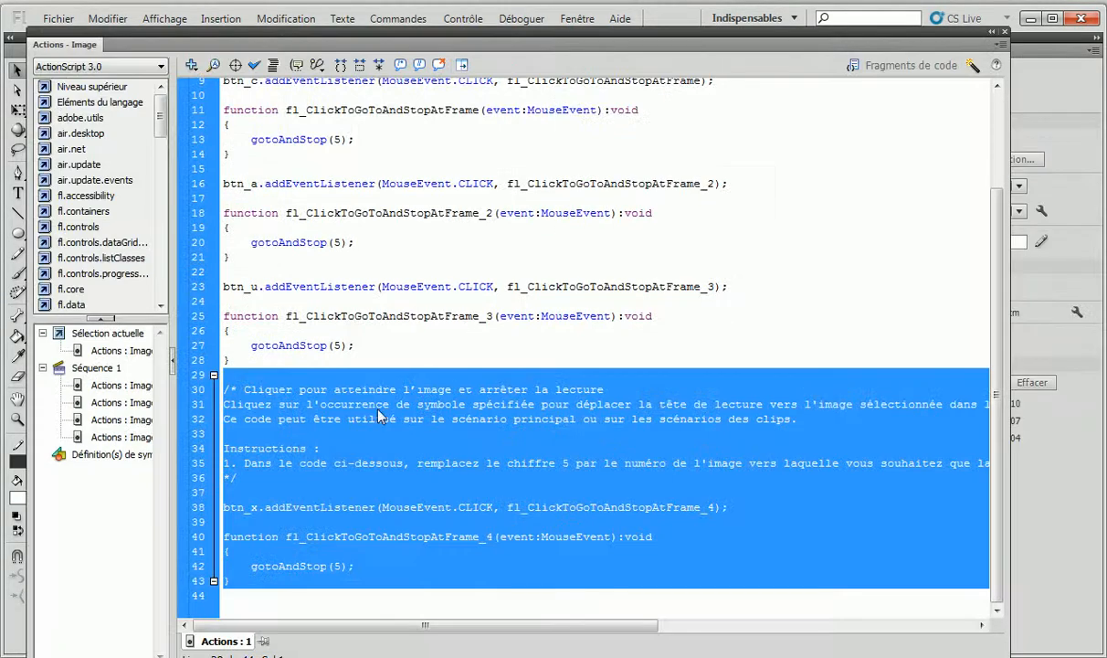
drag(263, 480, 234, 376)
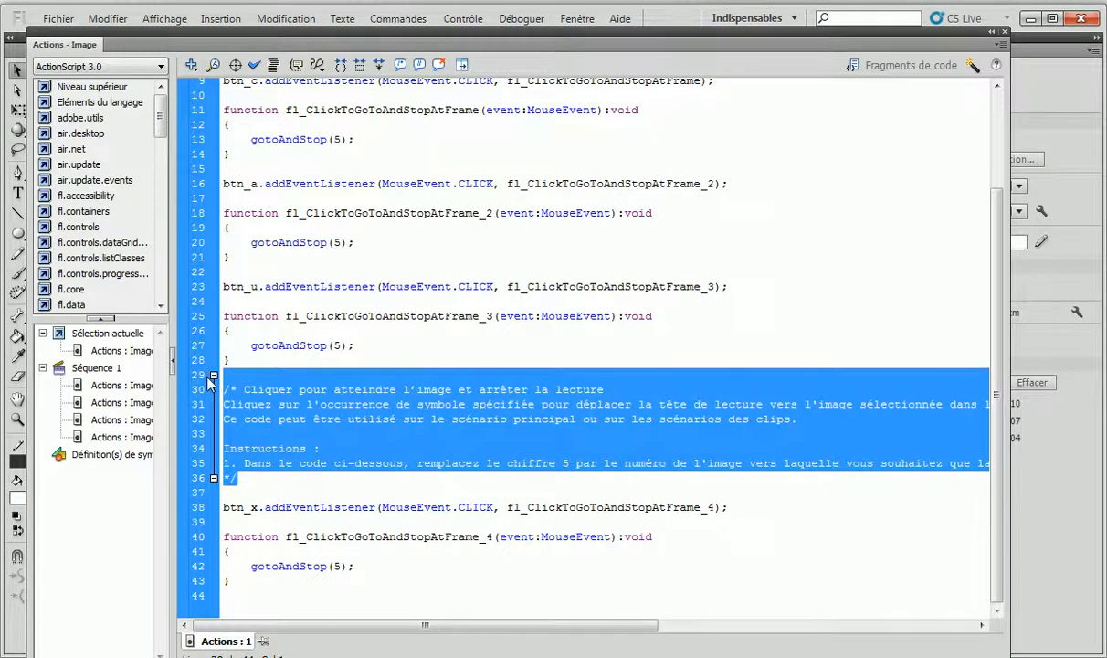
key(Delete)
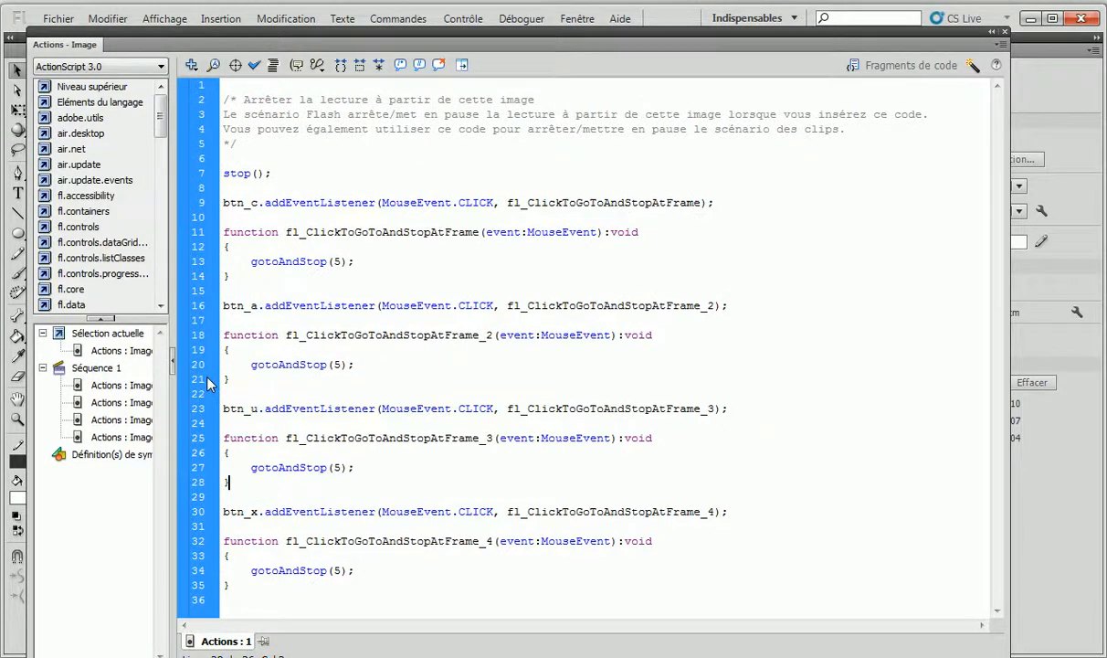
click(1006, 34)
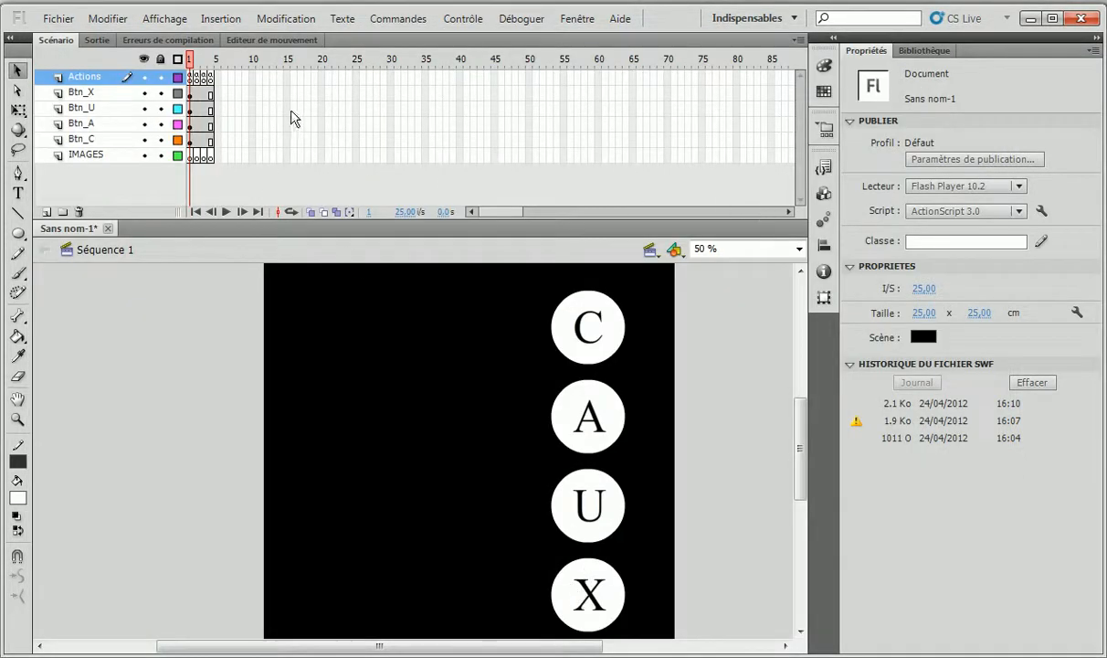
In the first frame's script on the Actions layer, set the gotoAndStop targets to 1 for btn_c, 2 for btn_a, 3 for btn_u and 4 for btn_x.
right_click(190, 78)
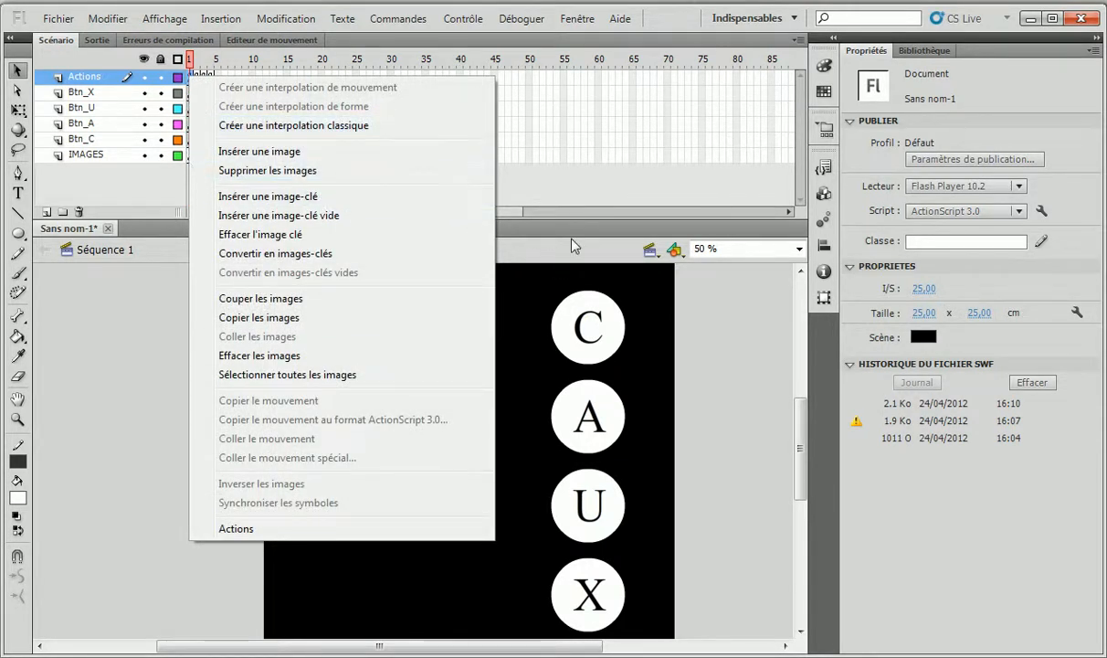
click(589, 189)
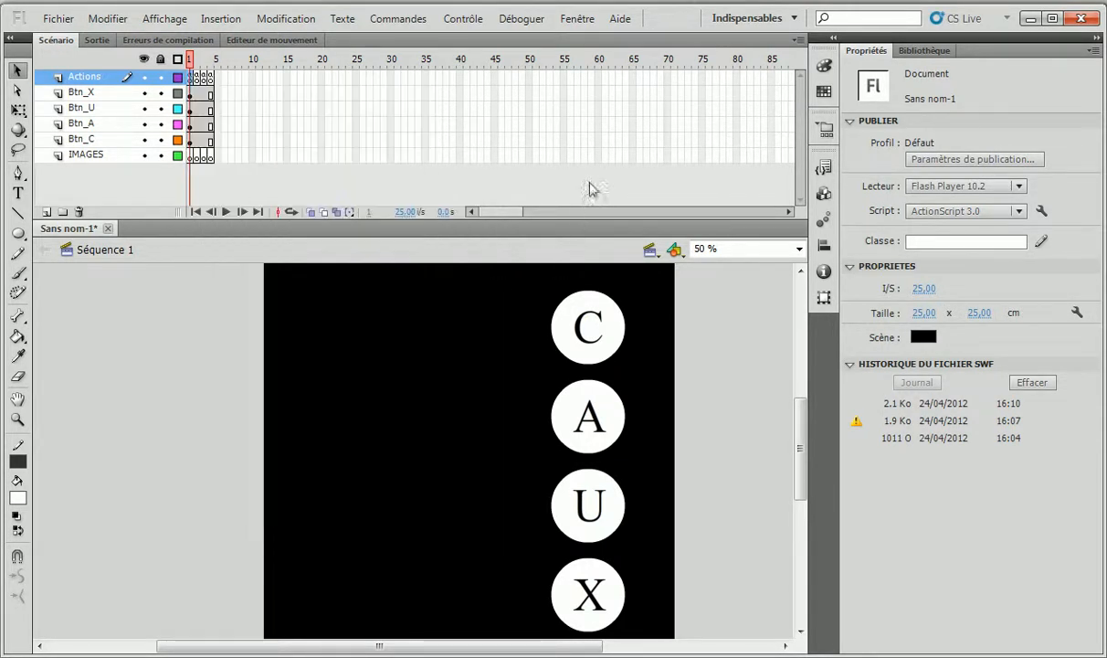
right_click(192, 79)
click(279, 530)
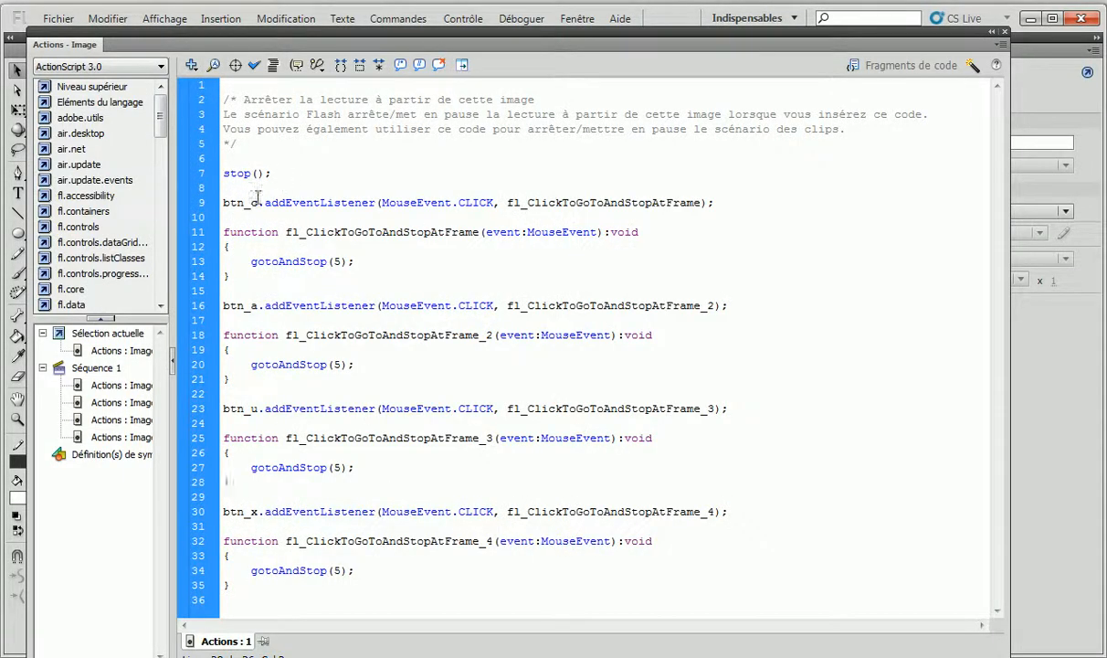
drag(584, 98, 745, 118)
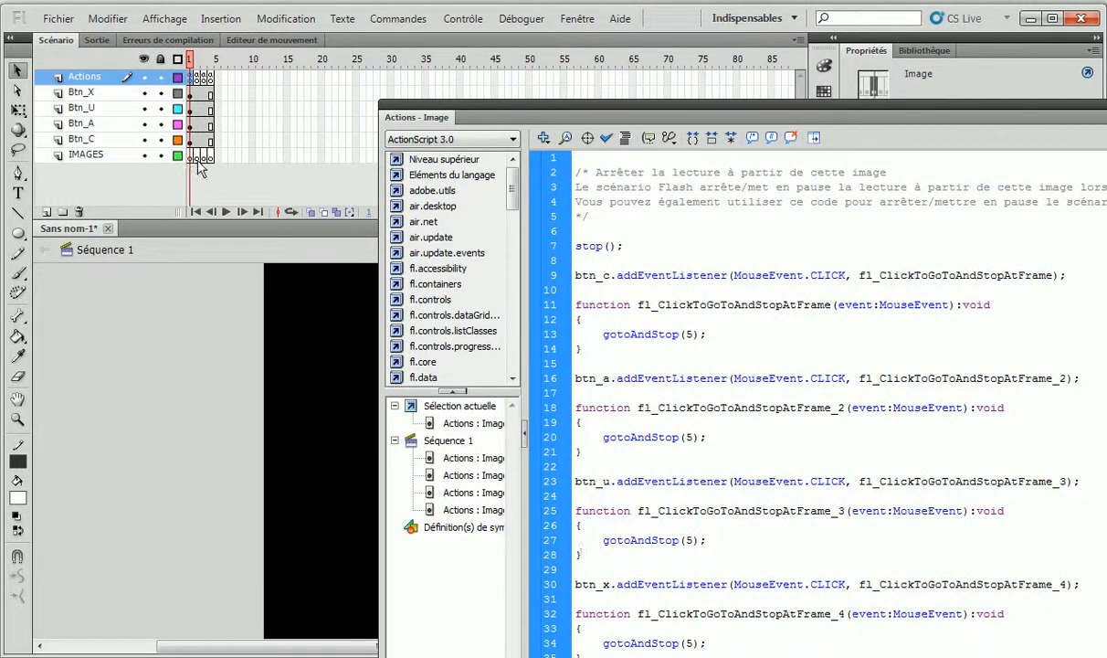
click(475, 115)
drag(475, 114, 311, 30)
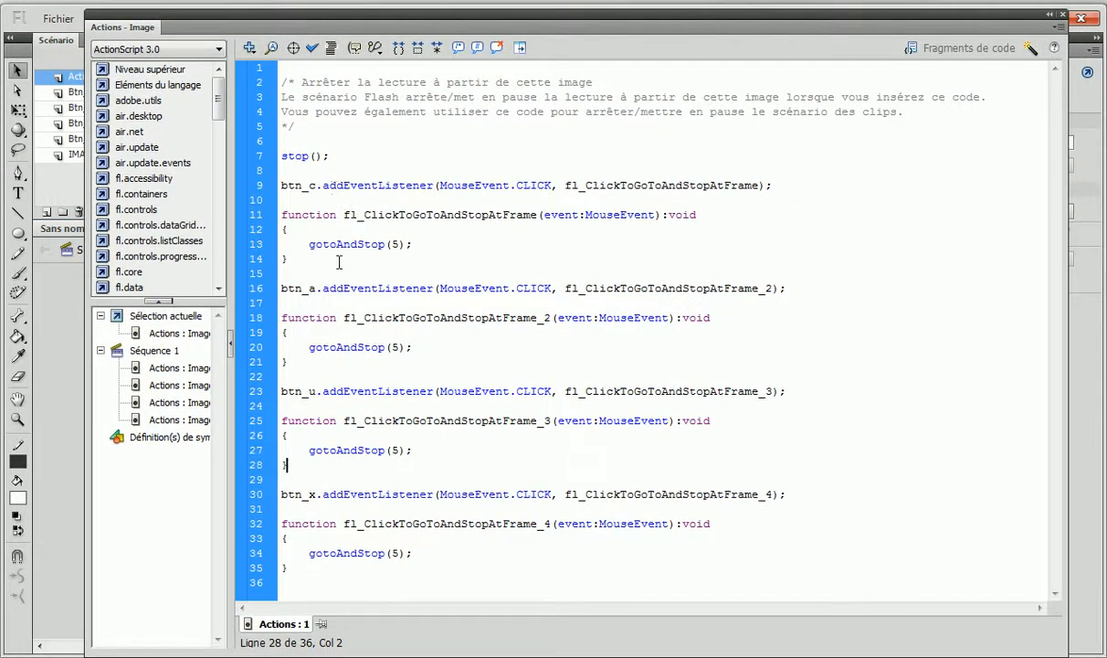
click(403, 244)
click(393, 349)
drag(404, 448, 398, 449)
Turn on script assist, examine the parameter of the C button's gotoAndStop call, and close the script window.
click(1029, 47)
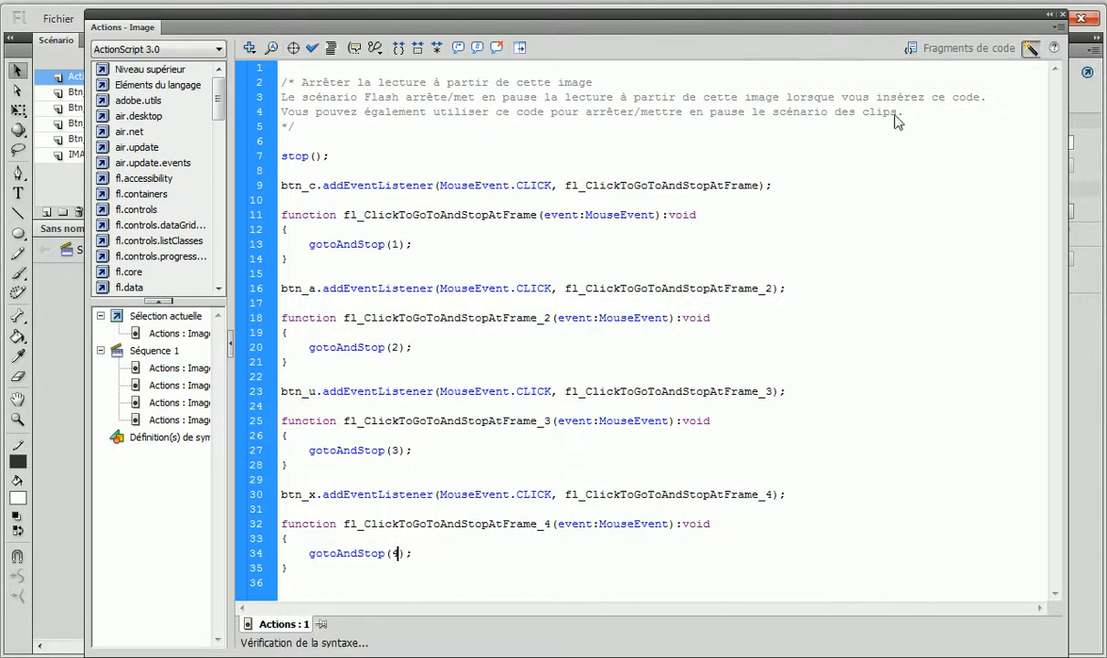
click(337, 461)
click(366, 353)
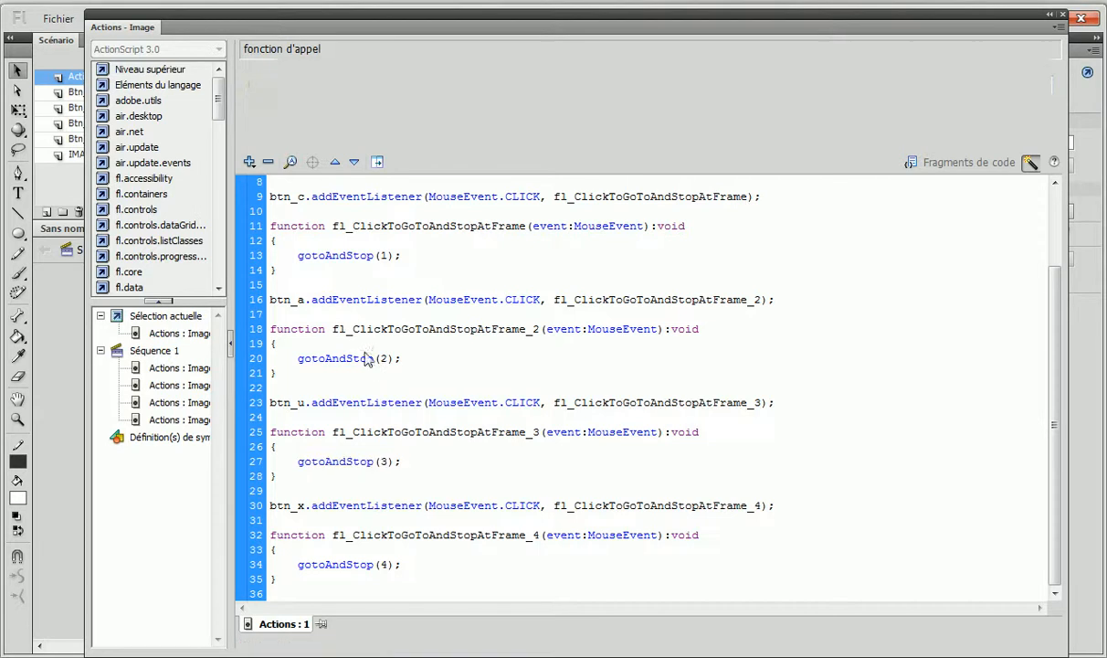
click(329, 256)
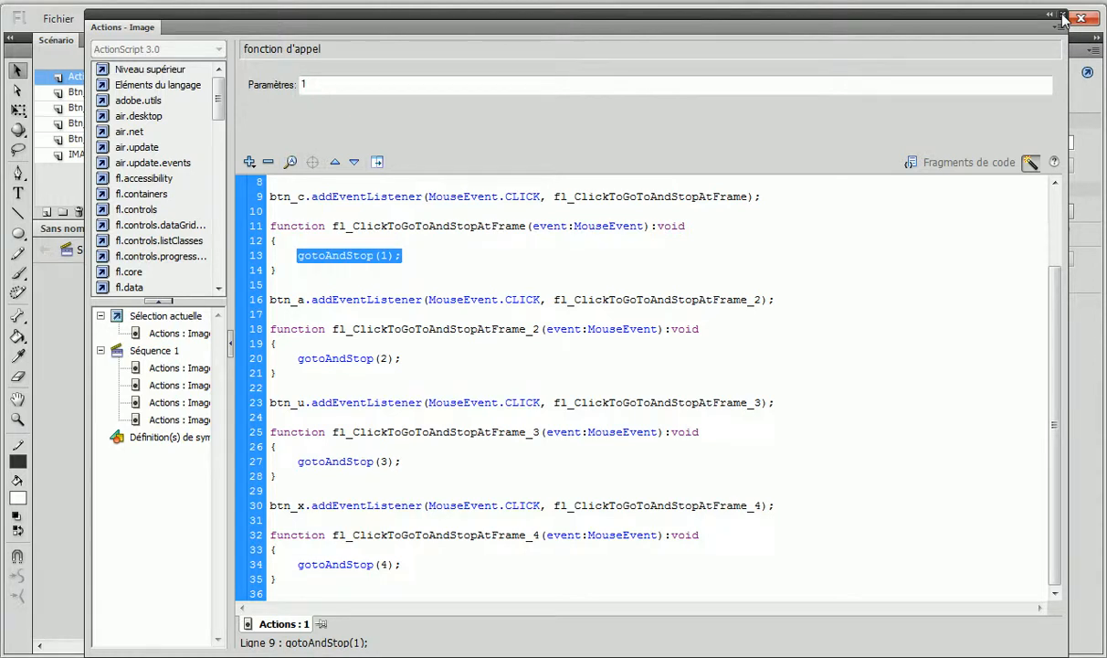
click(1063, 16)
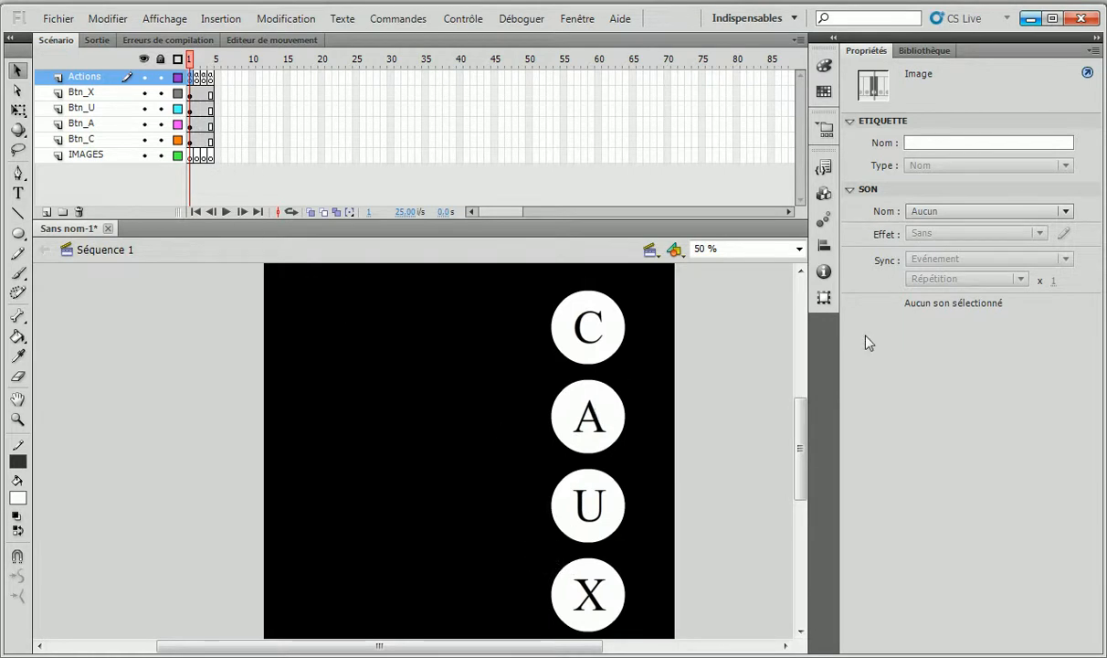
Place IMAGE_DANIEL_CAUX.jpg from the library on the stage beside the buttons, in frame 2 of the IMAGES layer.
click(589, 416)
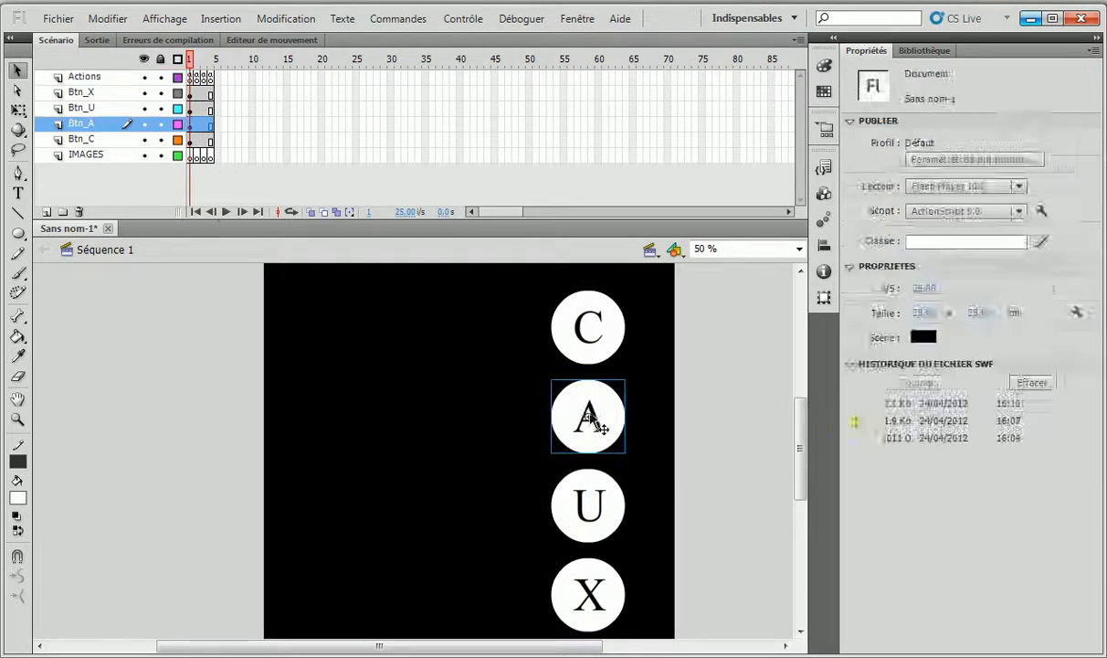
click(99, 154)
click(197, 155)
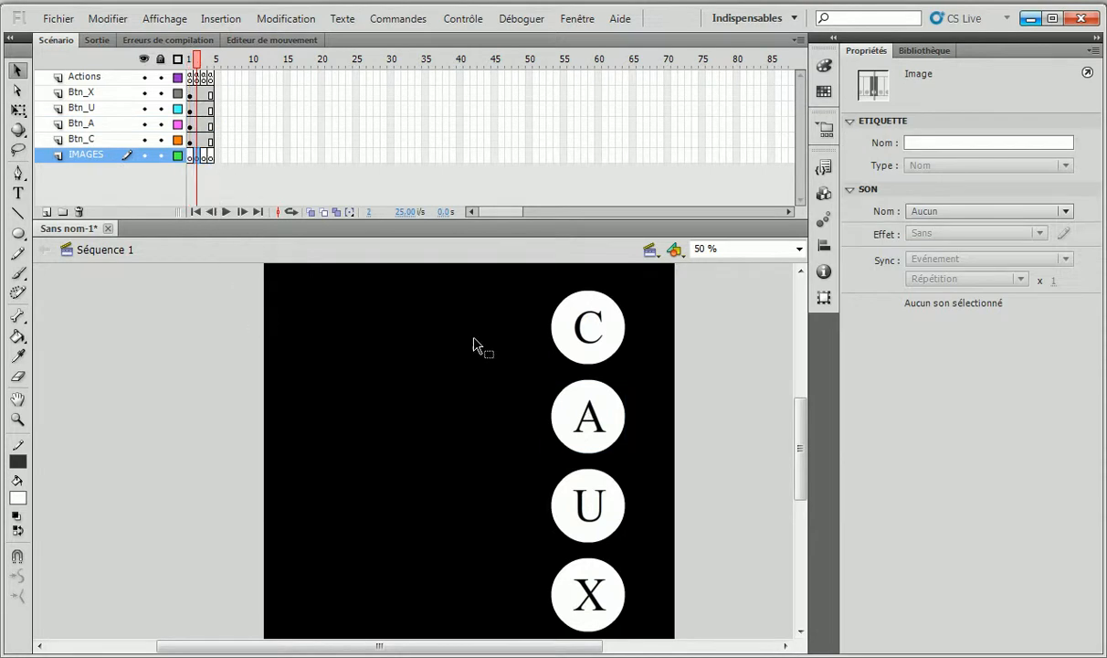
click(918, 51)
drag(937, 264, 388, 450)
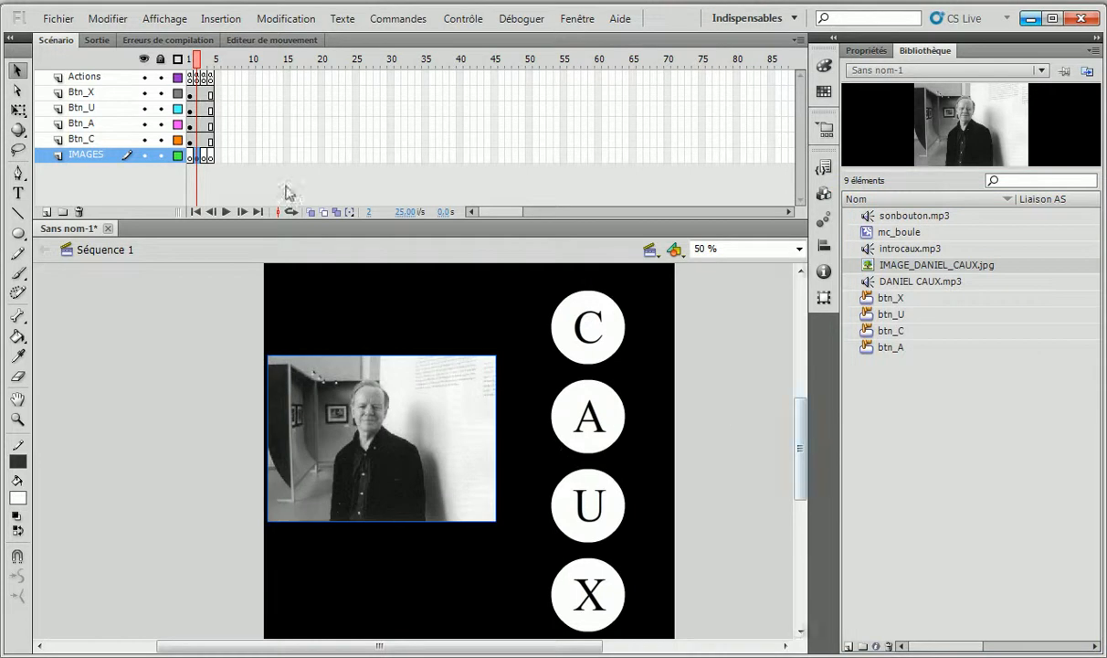
Select frame 3 of the IMAGES layer and copy the full text of BIO_DANIEL_CAUX.rtf from the flash_examen_2010 assets folder.
click(202, 156)
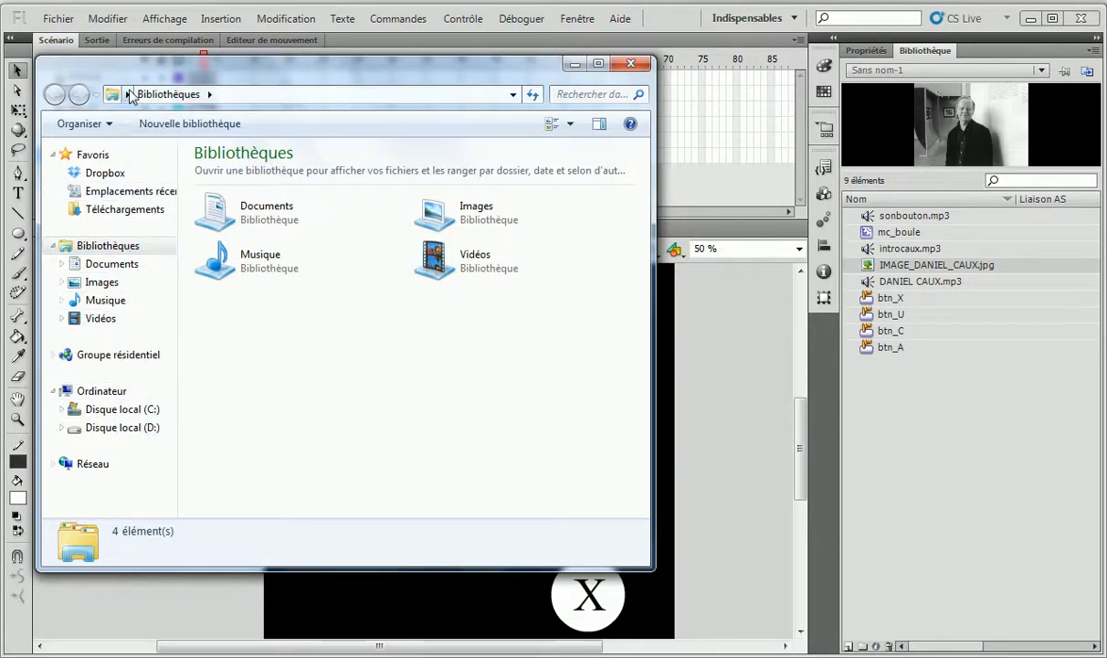
click(127, 95)
mouse_move(128, 95)
click(146, 116)
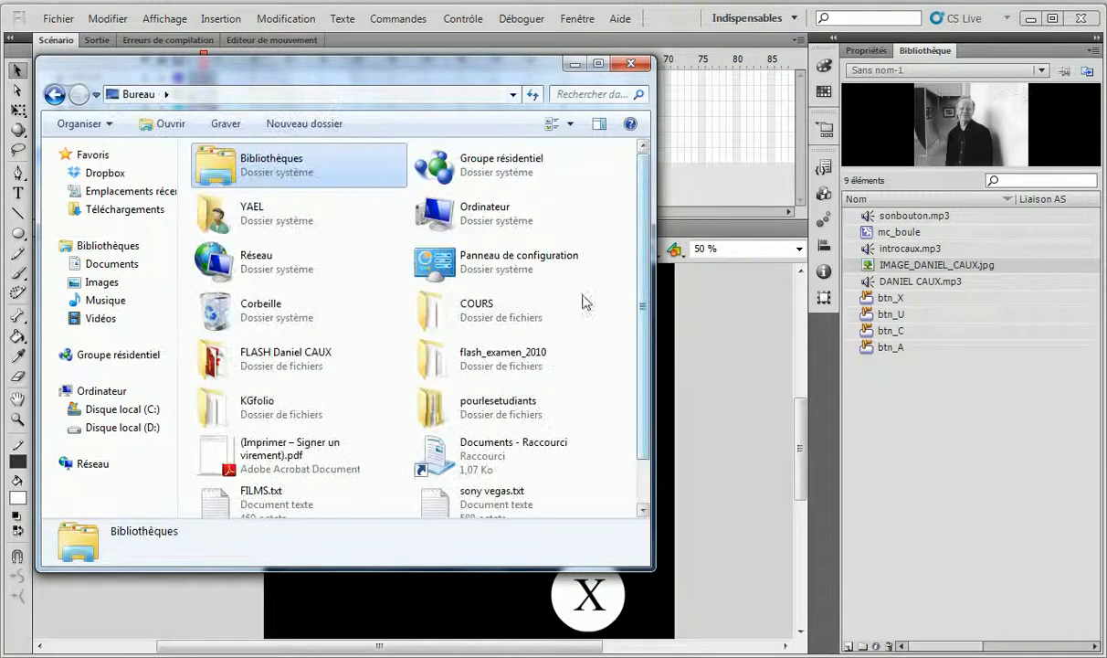
double_click(504, 359)
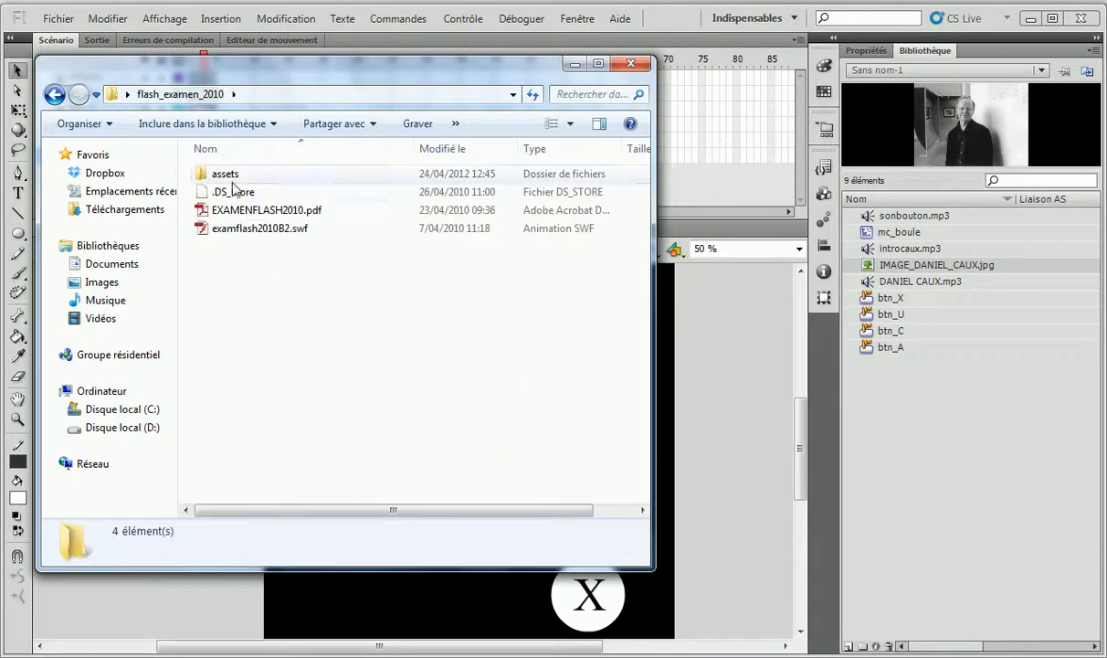
double_click(233, 179)
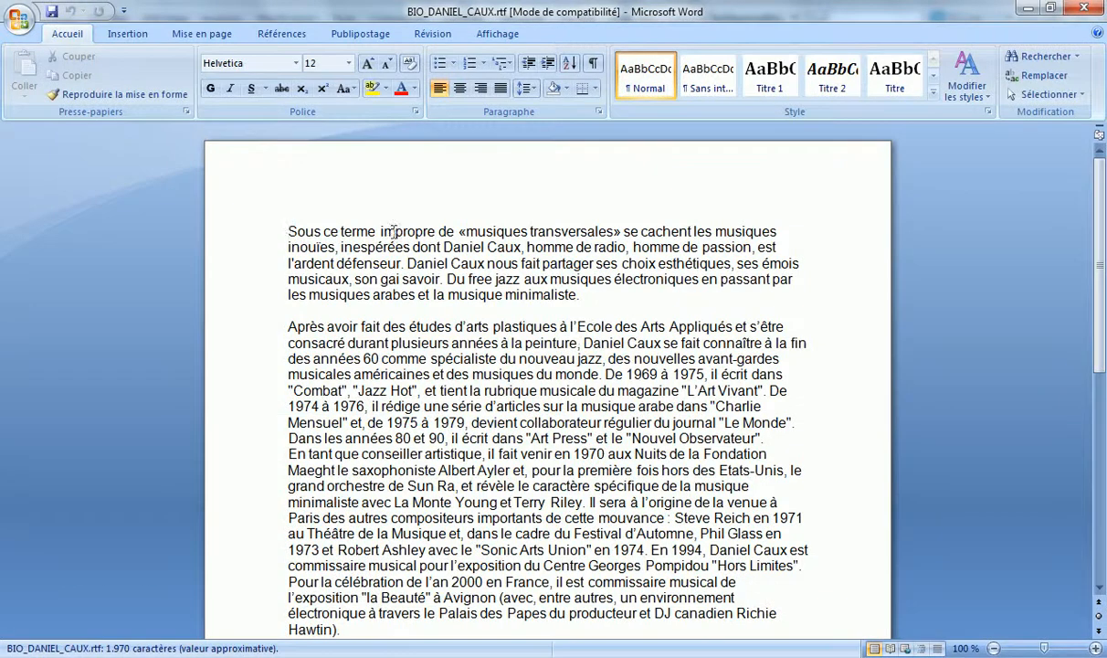
key(ctrl+a)
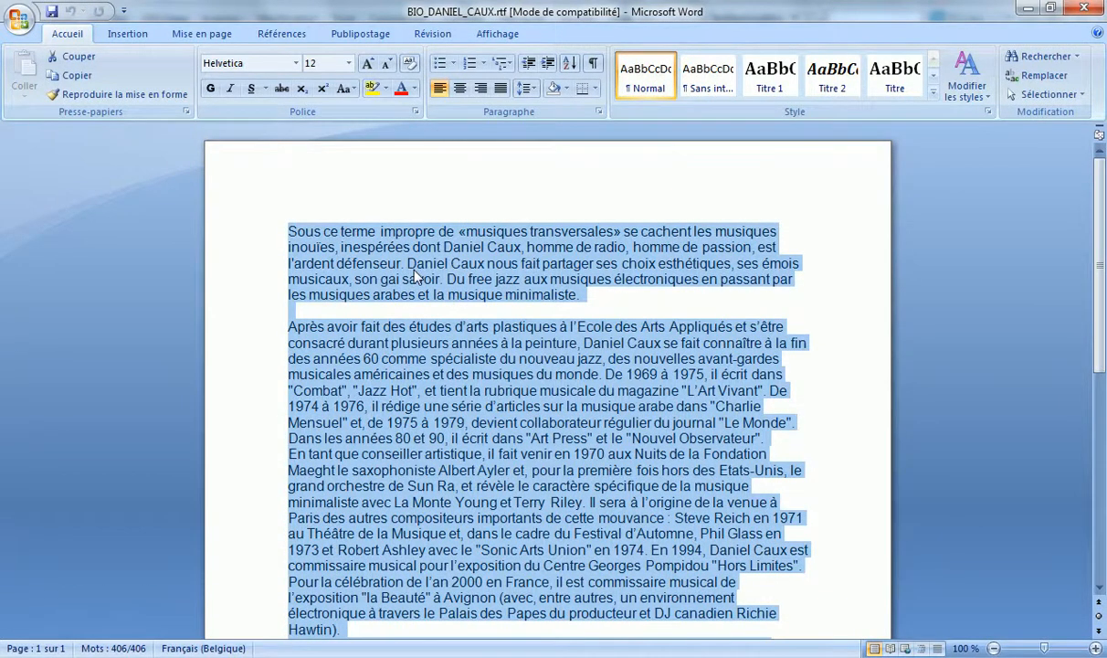
key(ctrl+c)
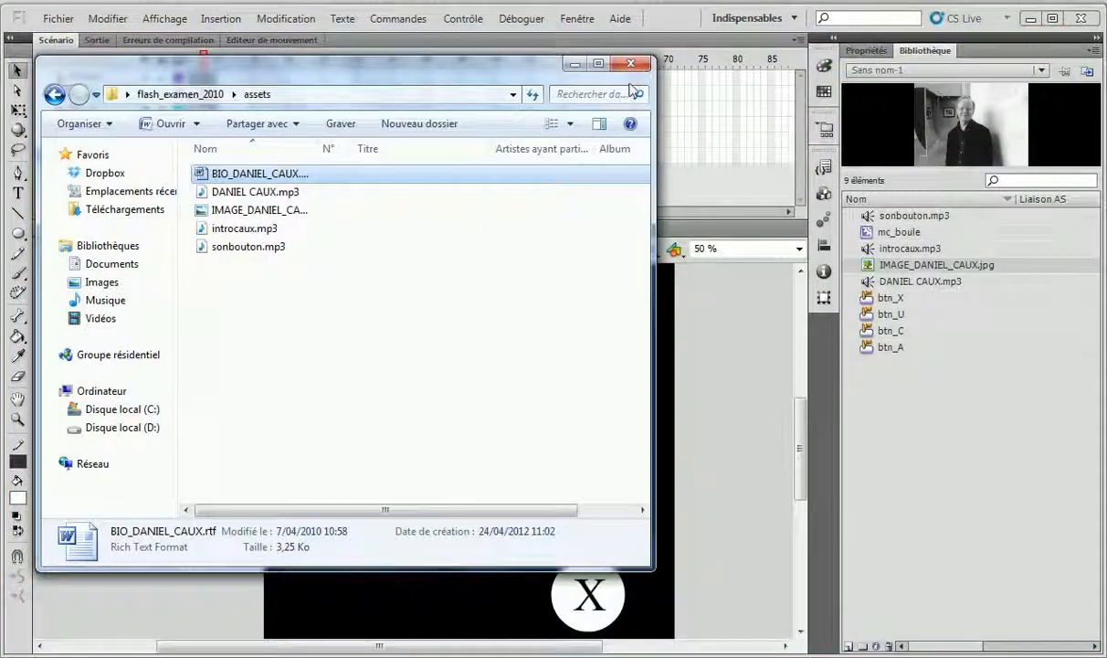
click(631, 63)
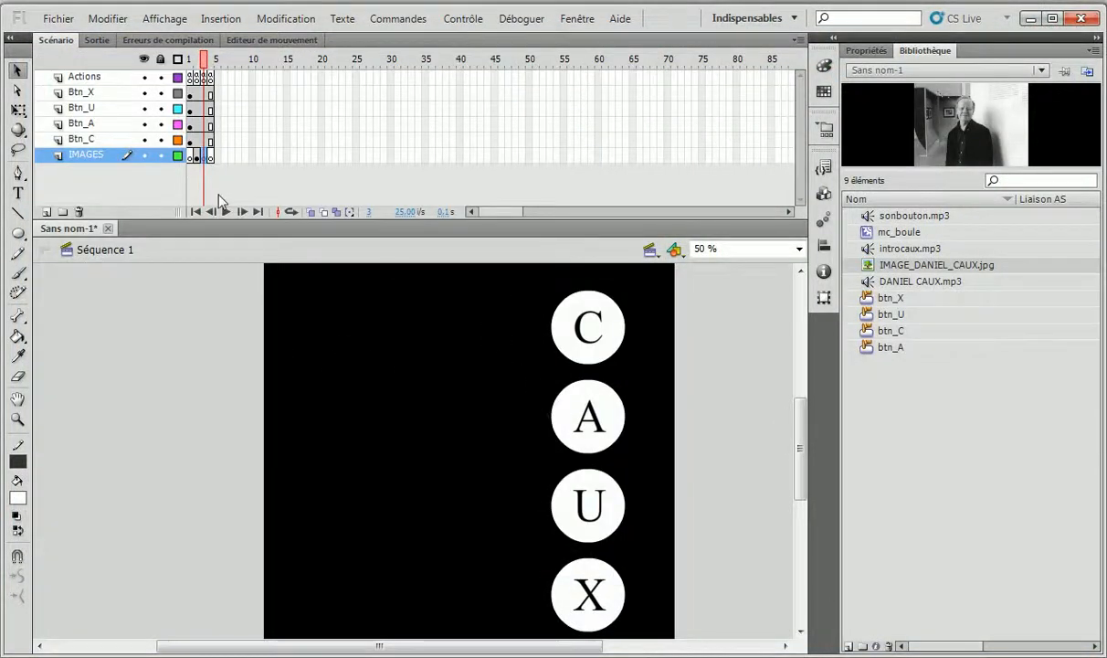
Create a static text block in frame 3 of the IMAGES layer with an 11 pt size and paste the biography into it.
key(t)
click(302, 275)
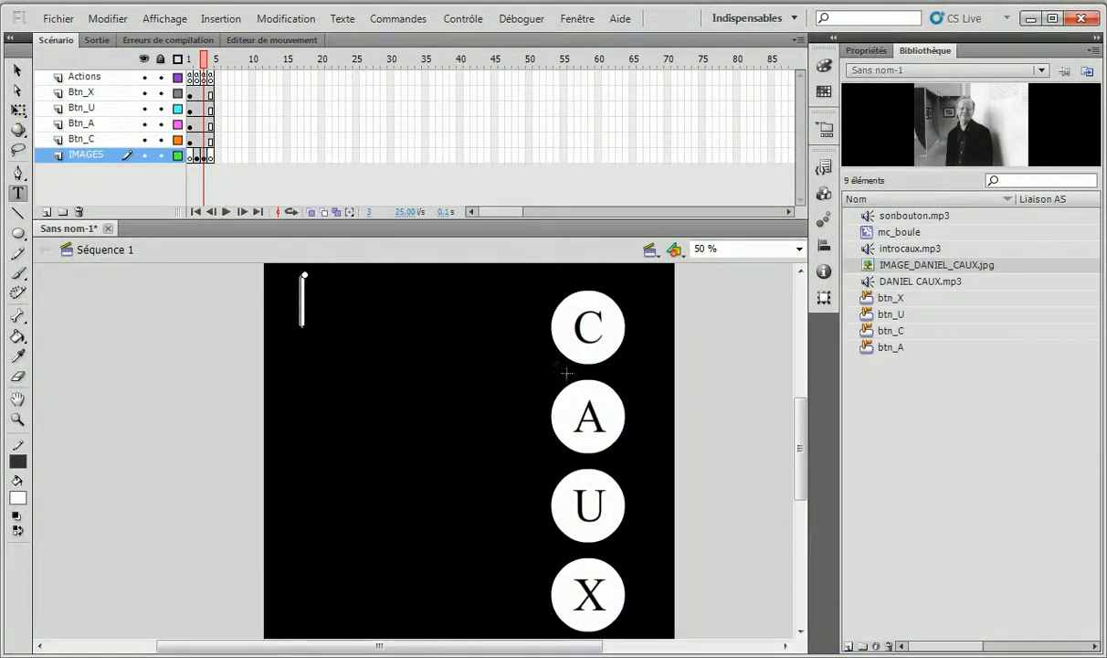
click(866, 50)
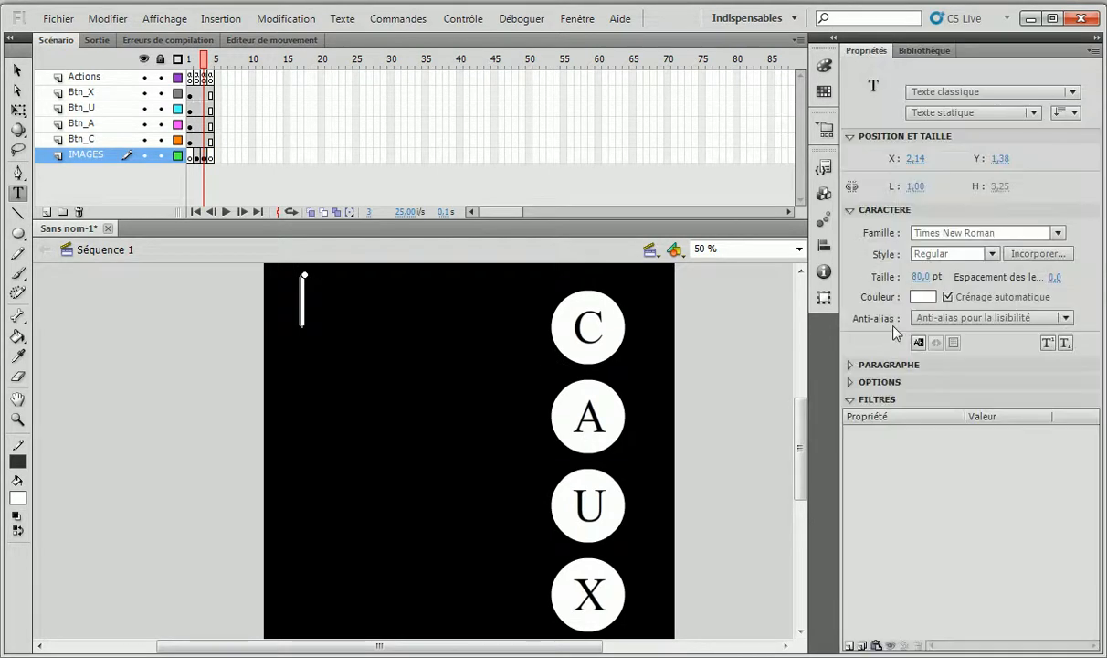
click(921, 276)
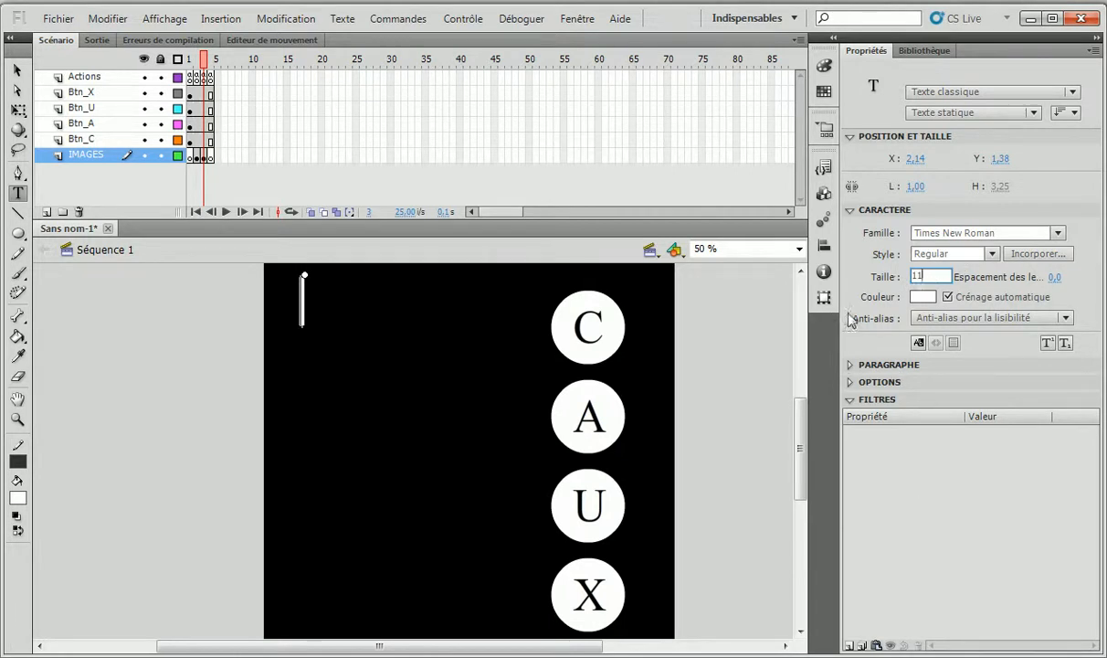
key(Return)
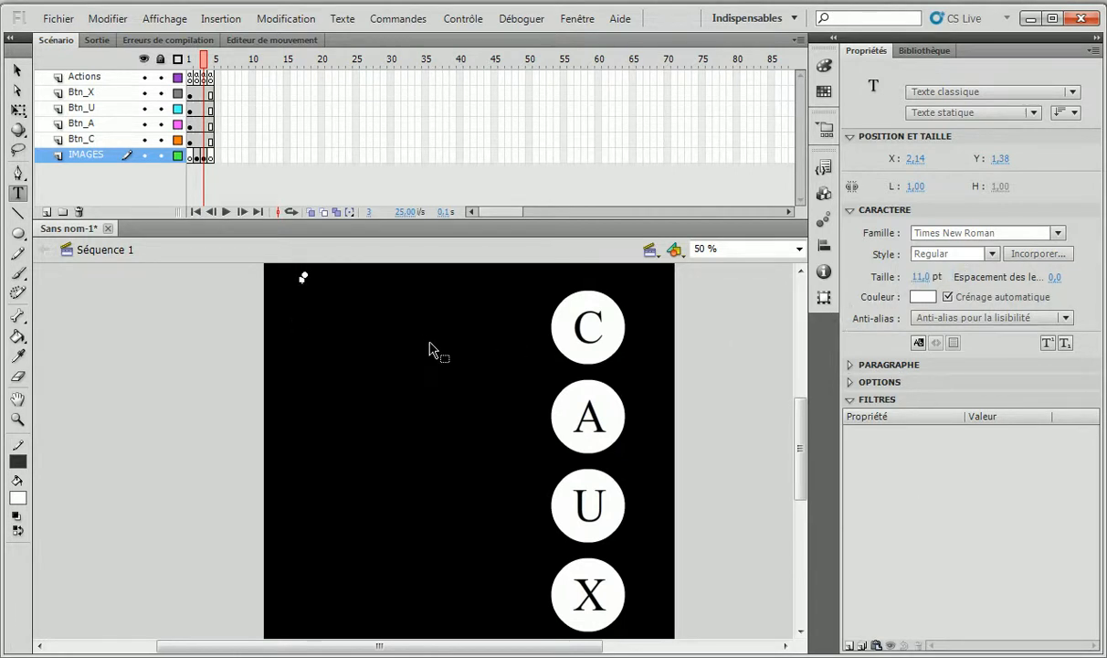
click(435, 343)
key(ctrl+v)
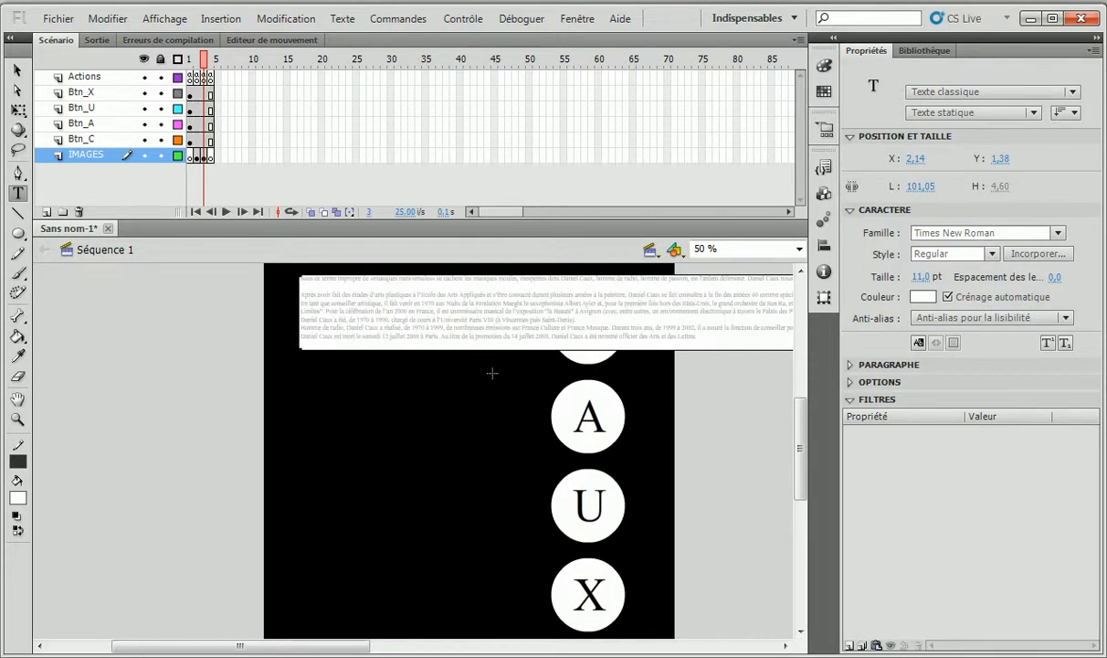
Narrow the biography text block to about 11.6 wide and position it beside the buttons at about X 2.1, Y 3.0.
click(18, 70)
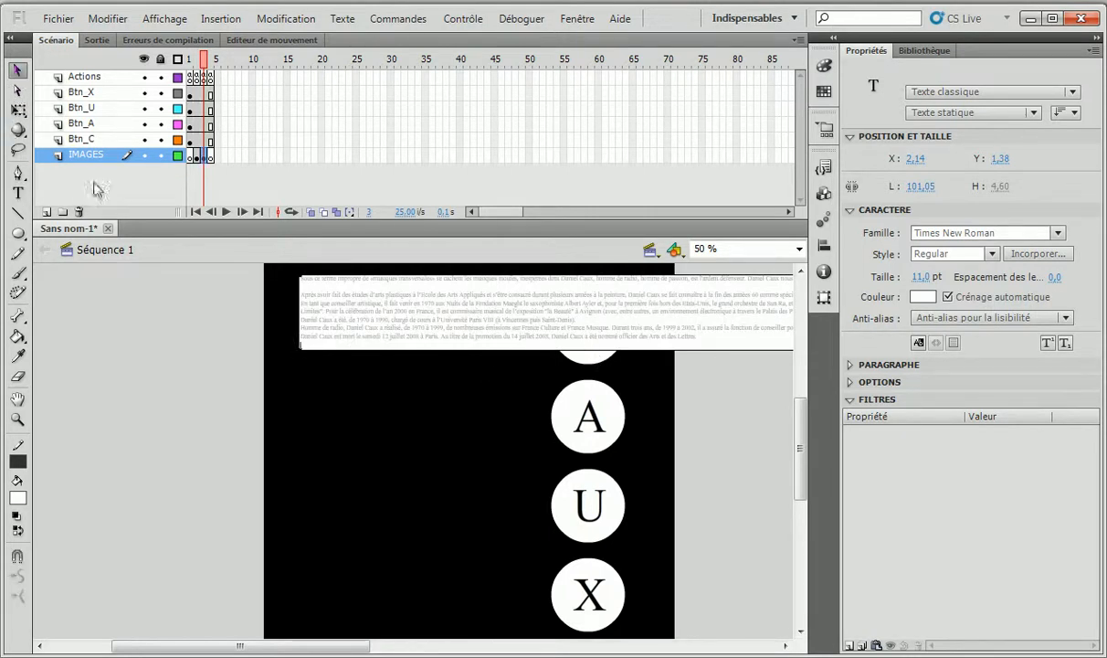
drag(435, 383, 207, 372)
drag(539, 354, 266, 342)
drag(514, 334, 249, 336)
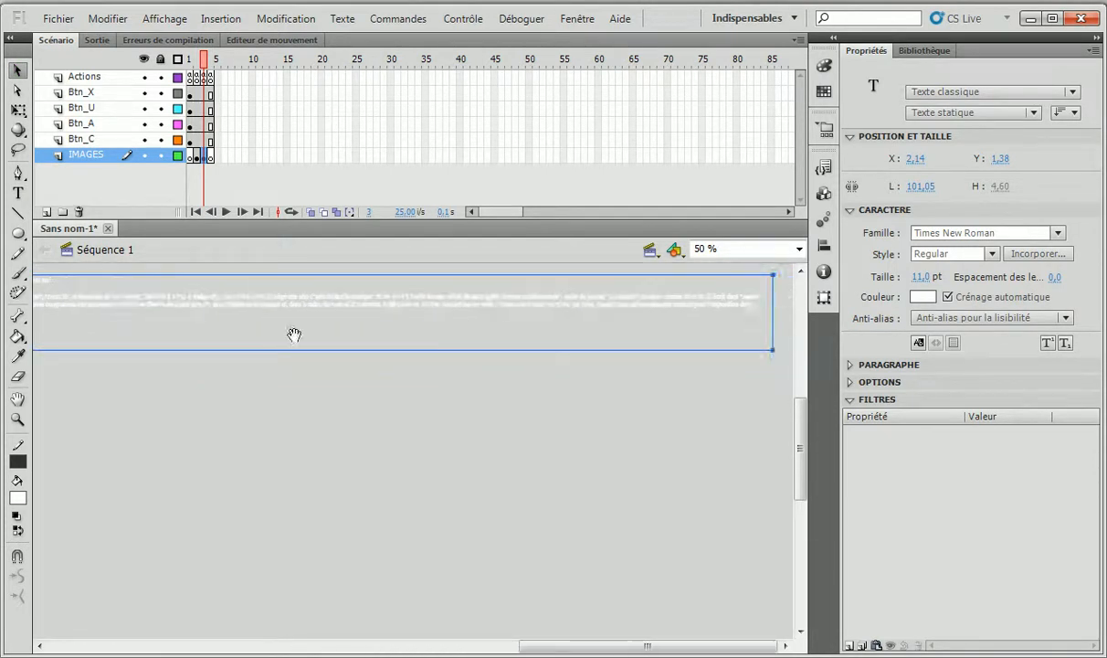
drag(772, 349, 95, 536)
drag(183, 370, 680, 358)
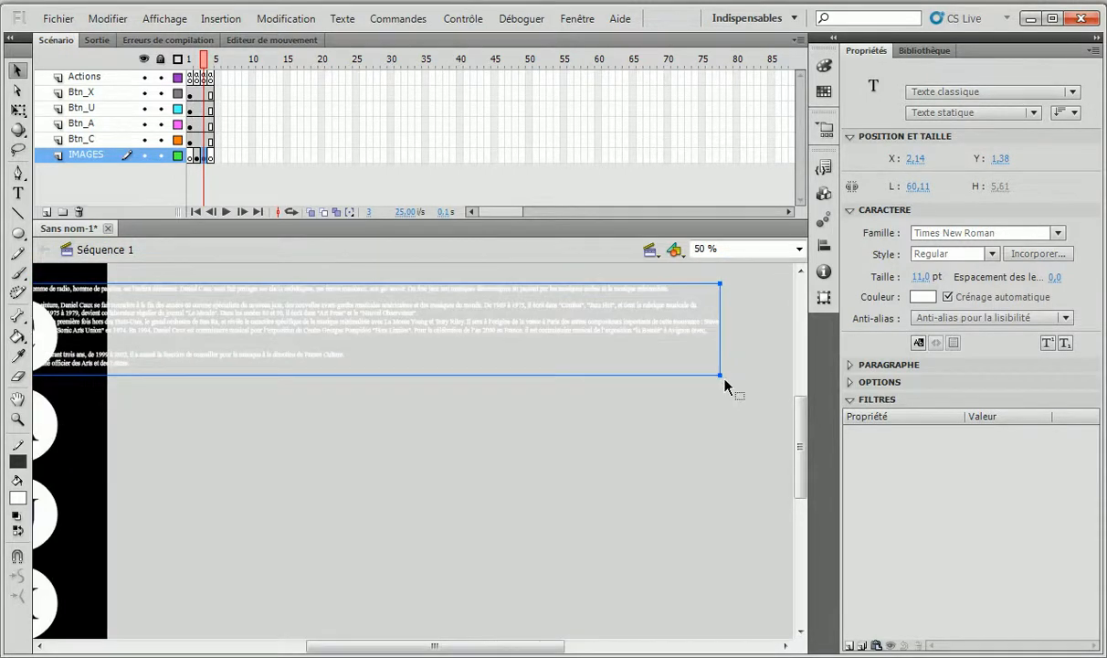
drag(565, 397, 673, 374)
drag(597, 434, 467, 446)
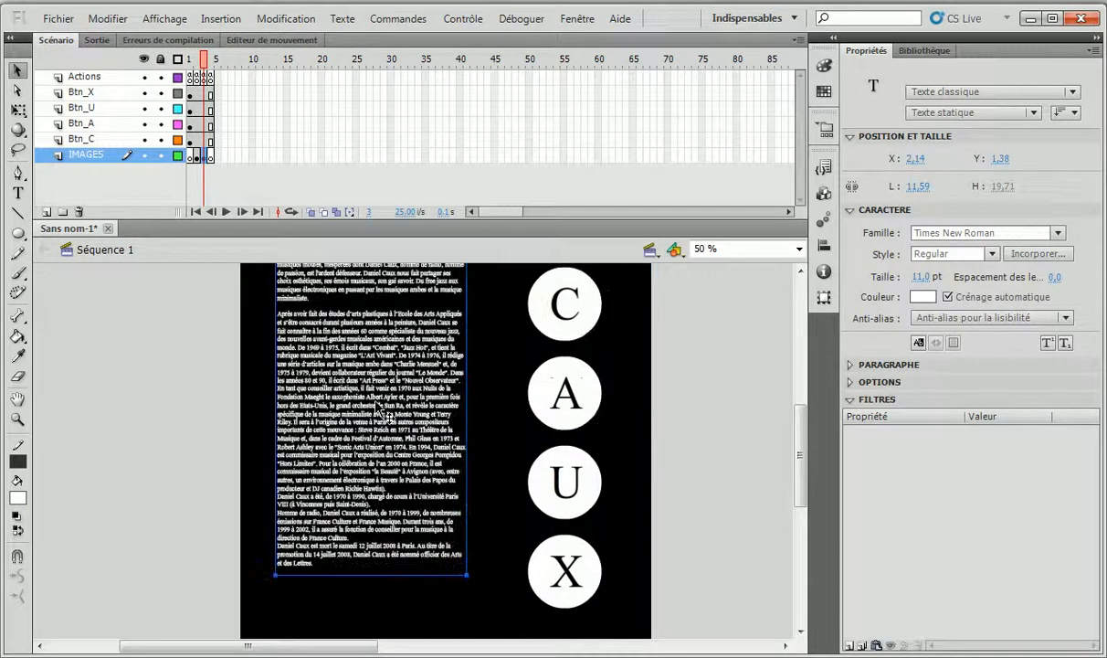
drag(416, 380, 437, 405)
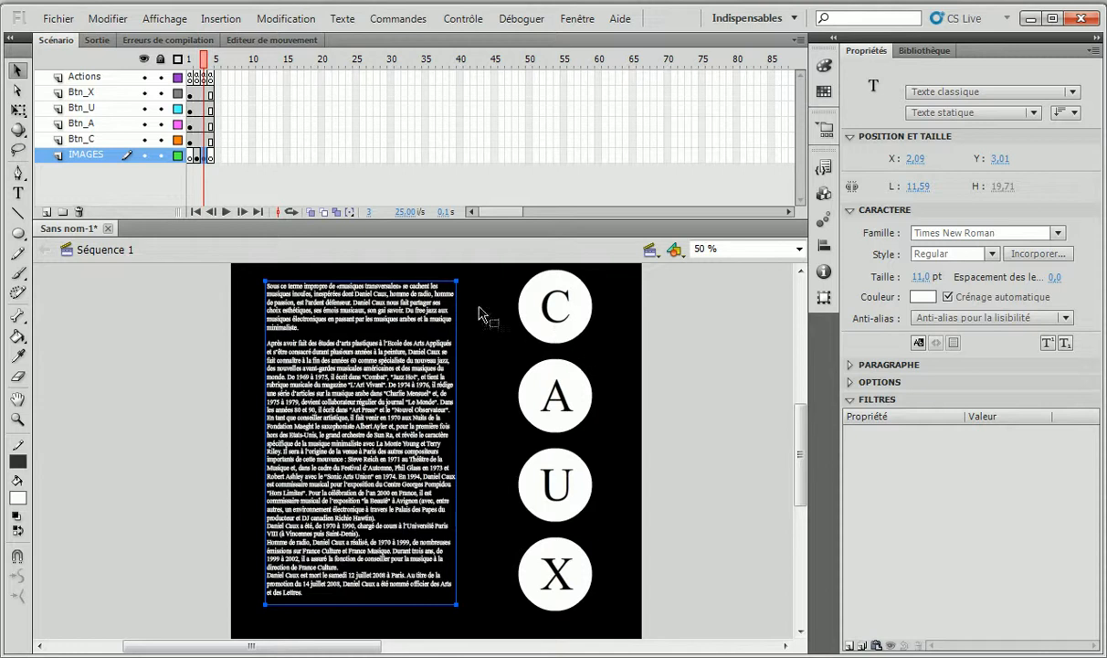
Review the contents of frames 1, 2 and 3 on the IMAGES layer.
click(196, 157)
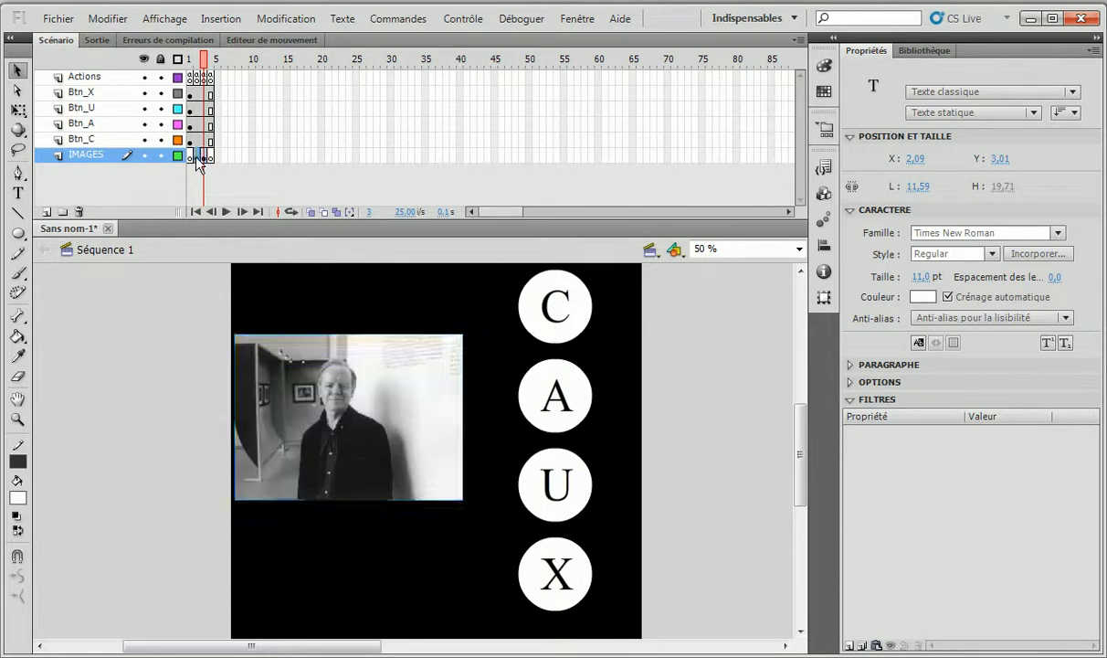
click(203, 157)
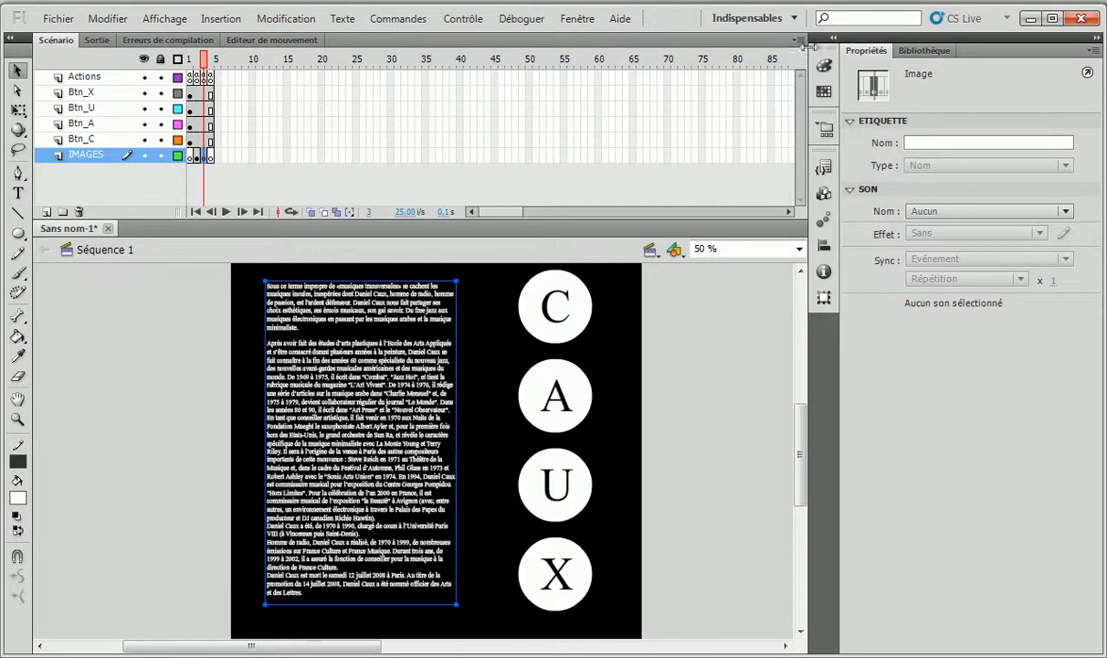
click(189, 157)
click(197, 157)
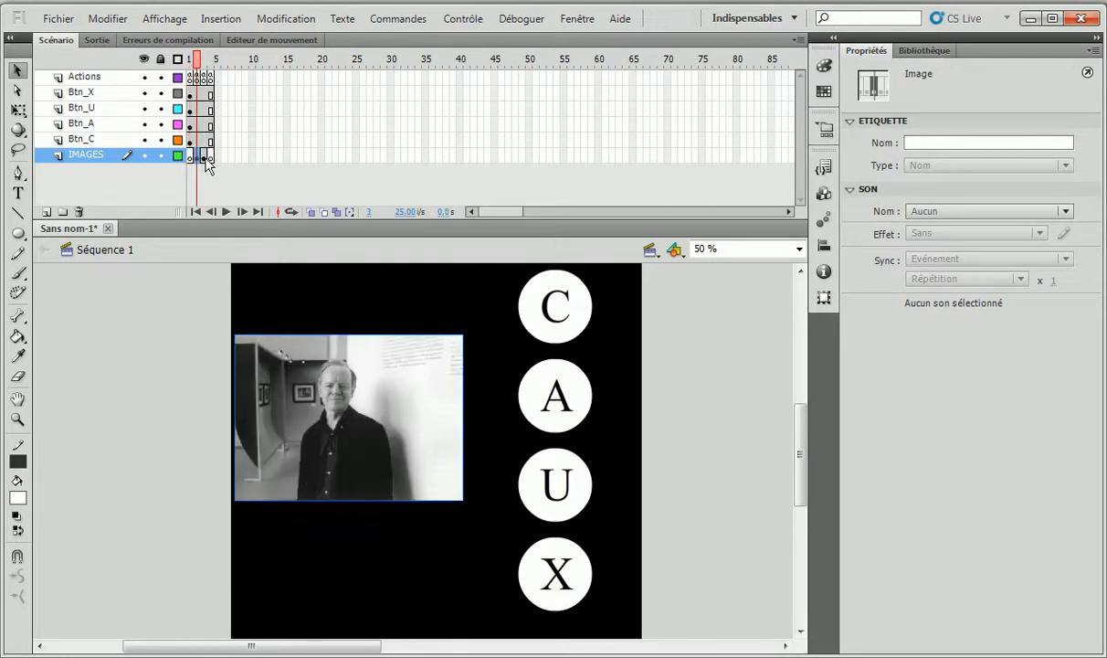
click(203, 157)
Assign the DANIEL CAUX.mp3 sound to frame 4 of the IMAGES layer, keeping its synchronisation on Evénement.
click(210, 157)
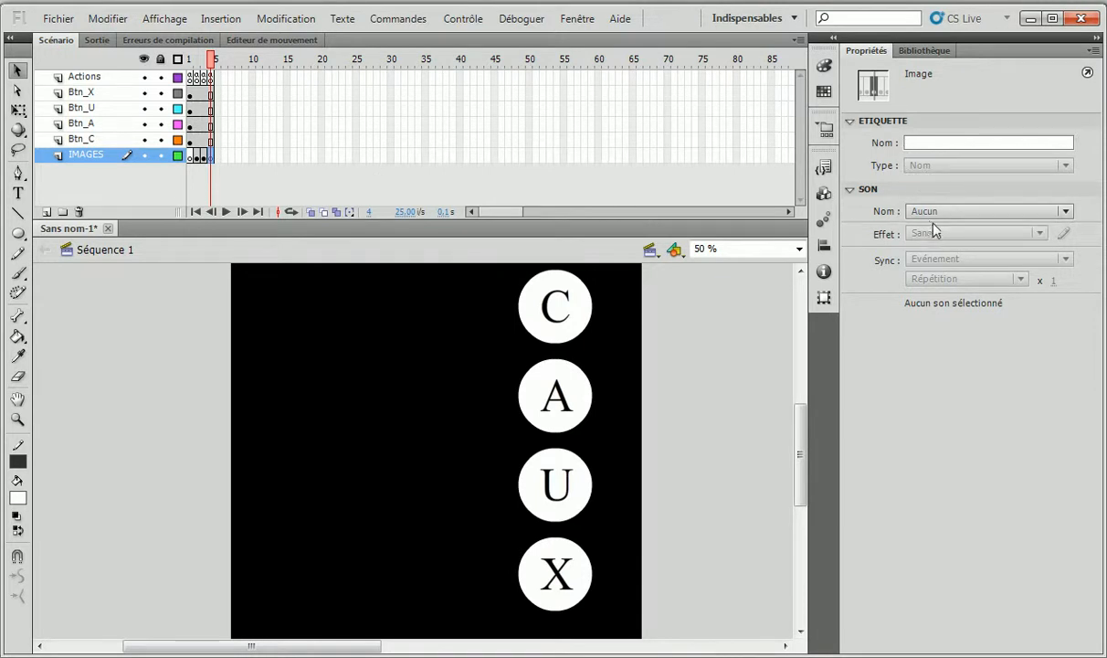
click(1067, 212)
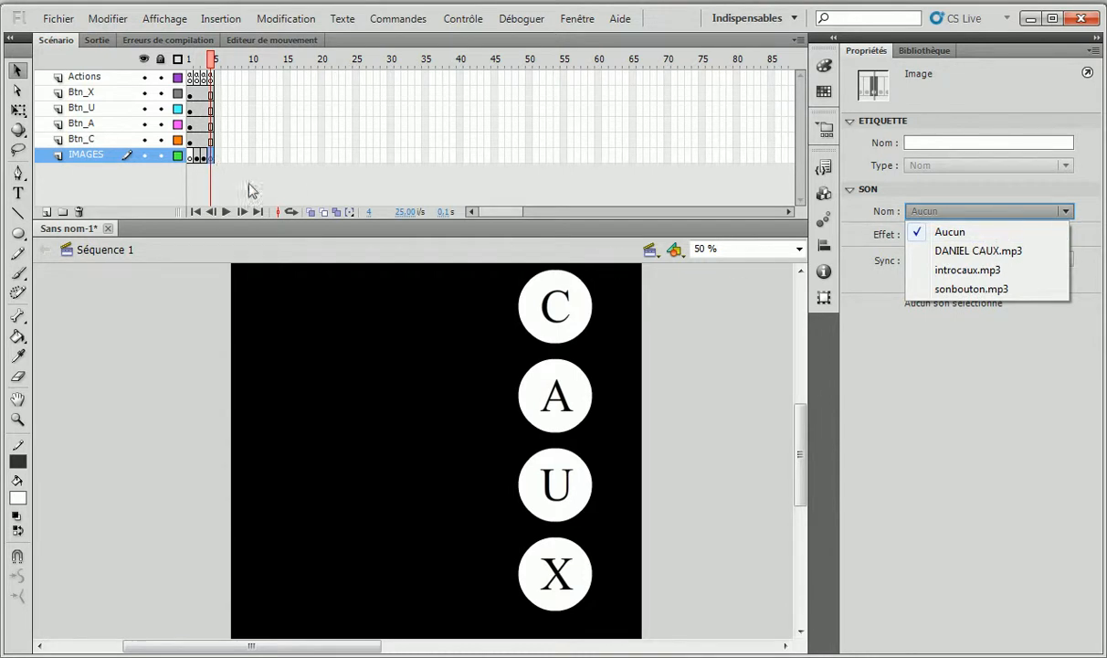
click(992, 252)
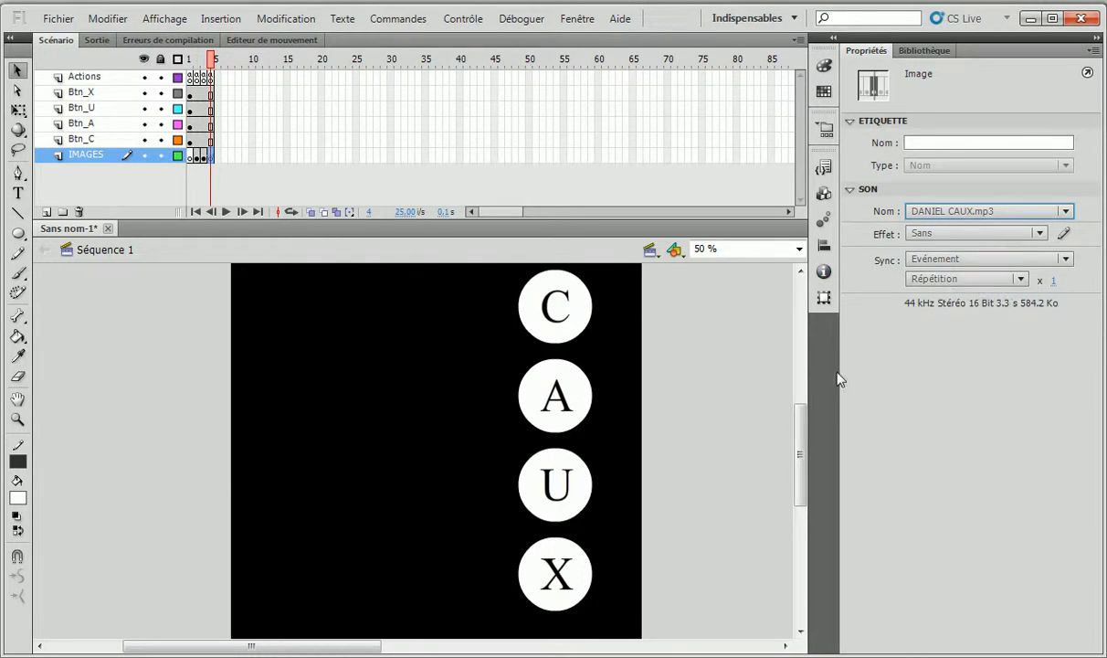
click(998, 258)
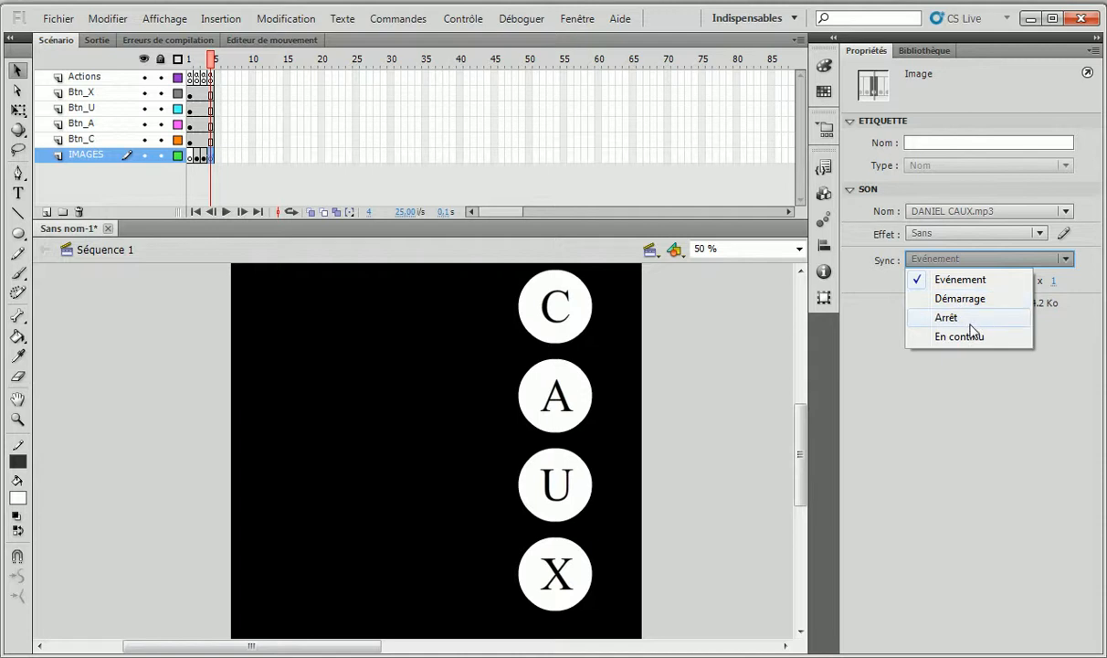
click(1035, 263)
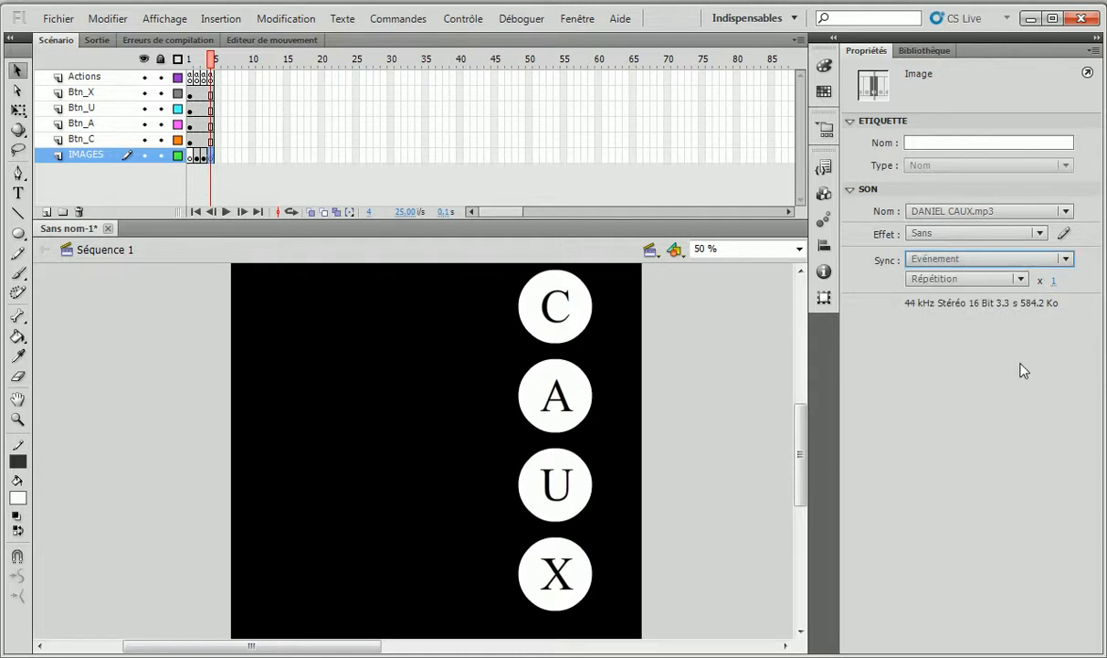
click(914, 260)
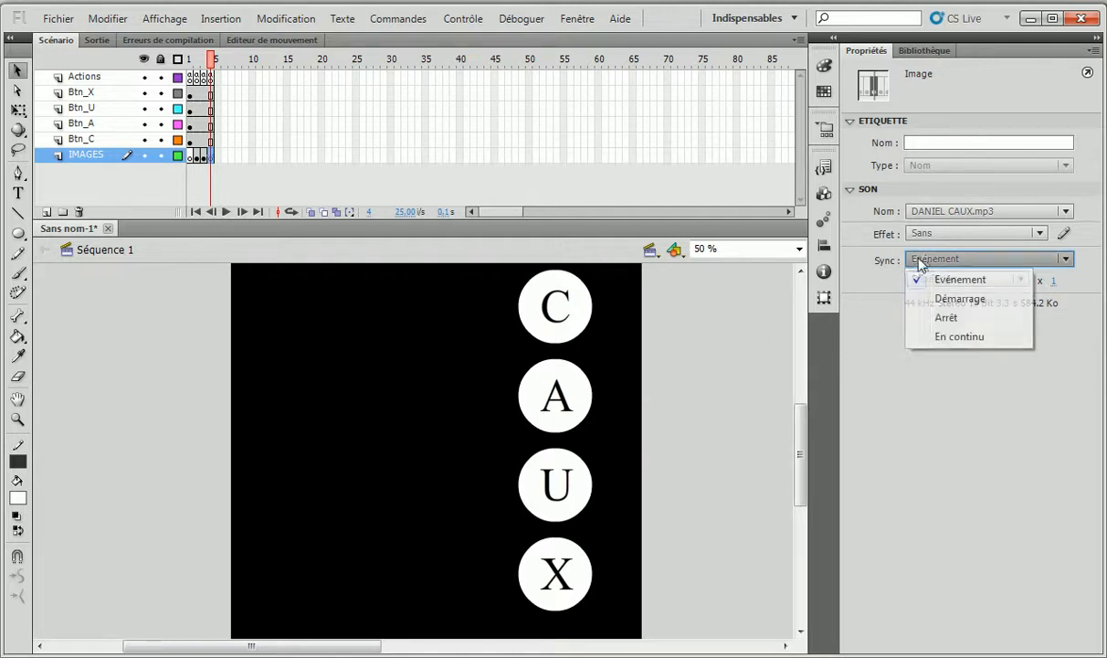
click(915, 259)
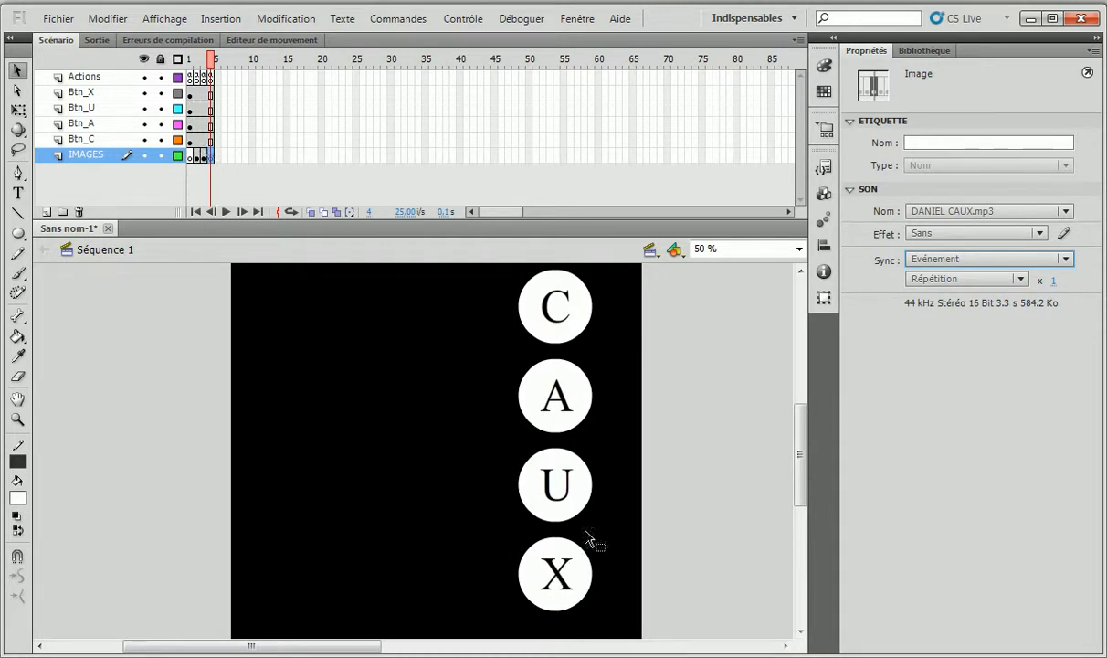
Return to the first frame, test the movie by trying the A and U buttons, and close the preview.
click(190, 158)
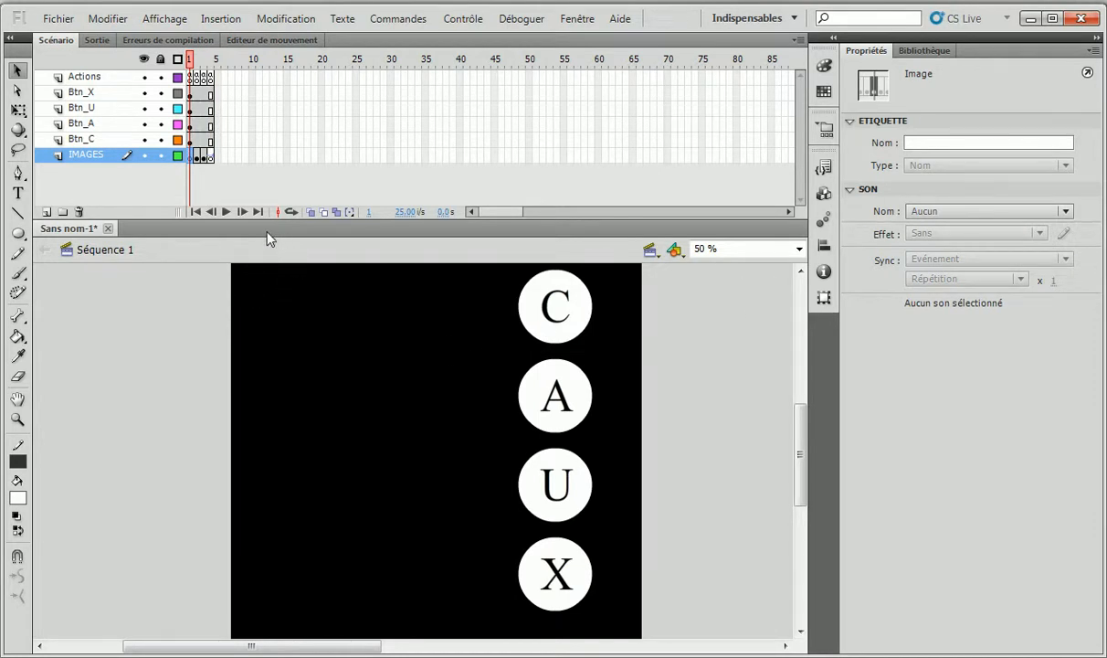
key(ctrl+Return)
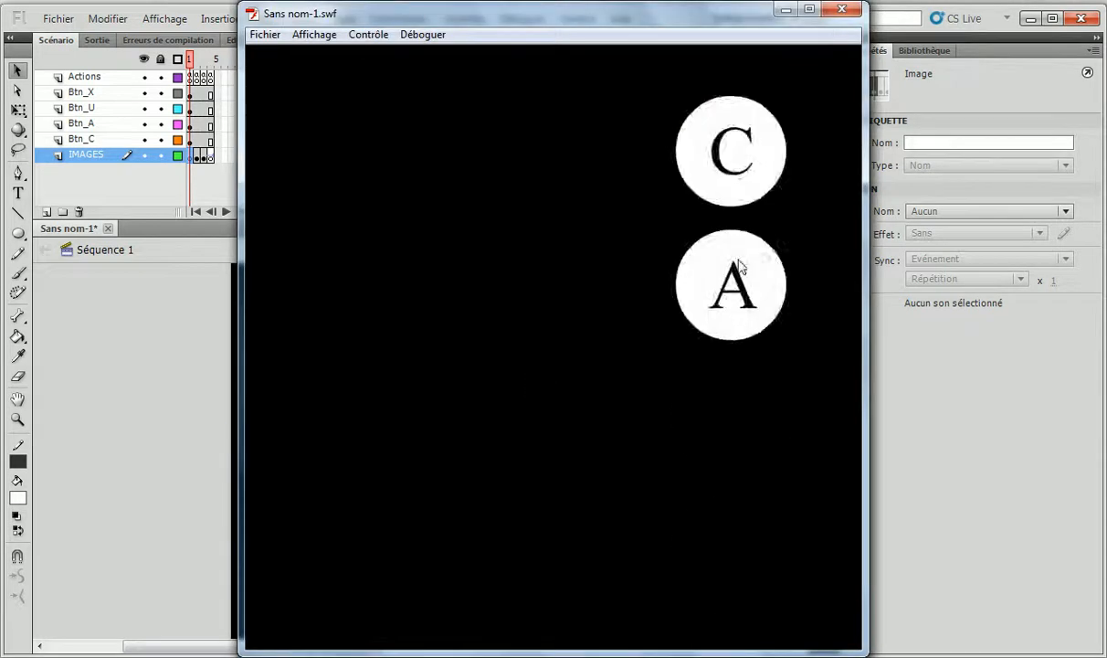
click(737, 267)
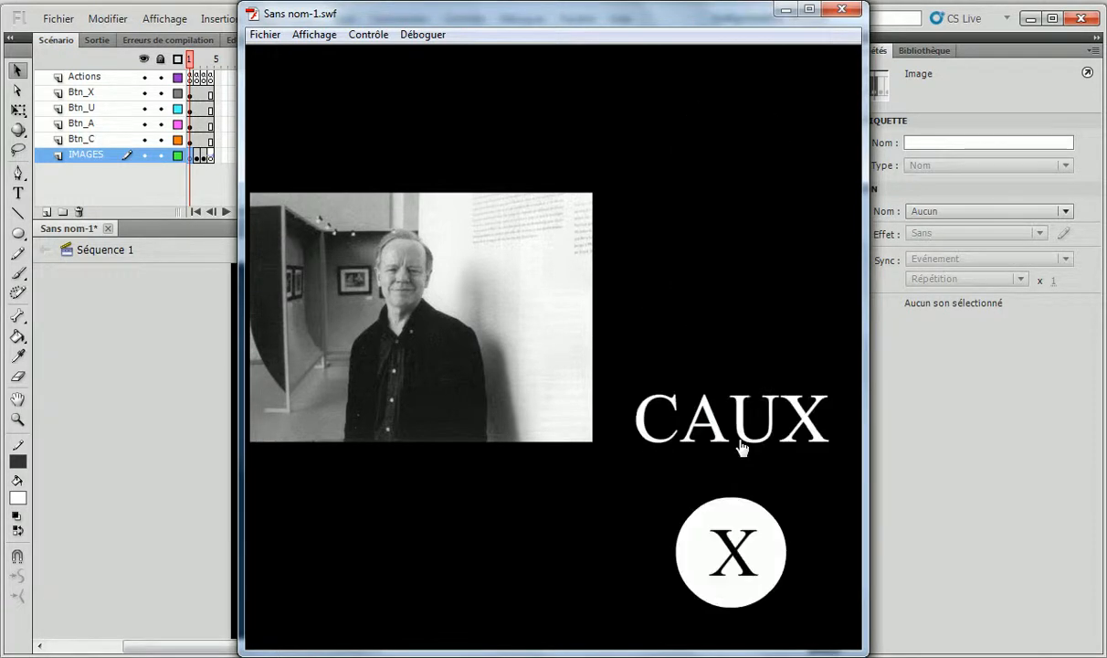
click(736, 429)
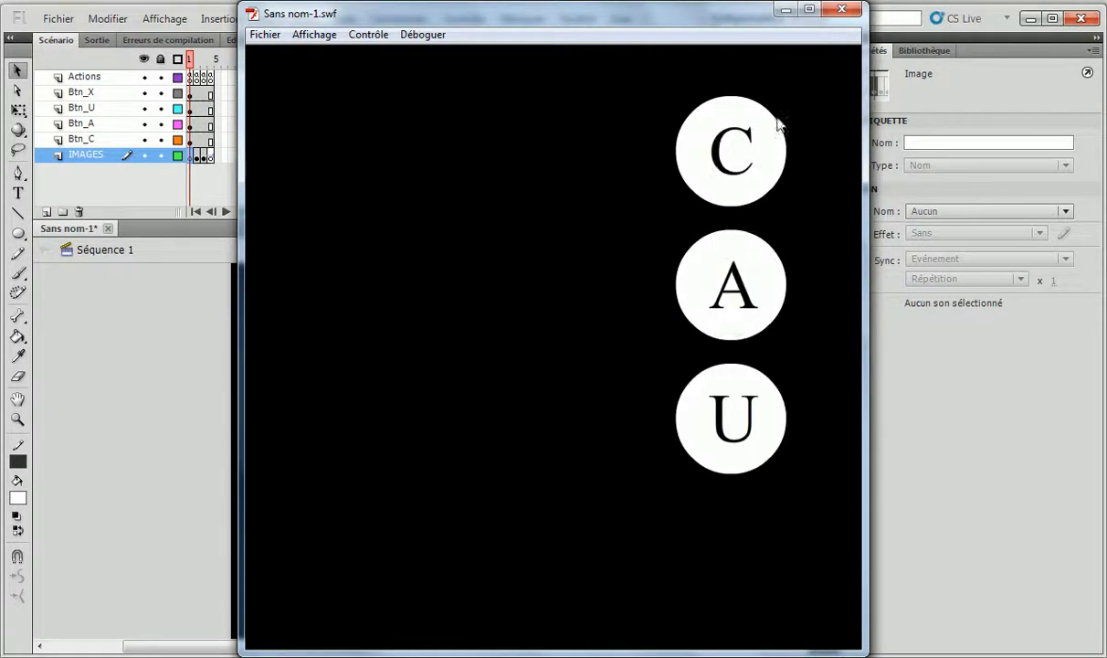
click(842, 10)
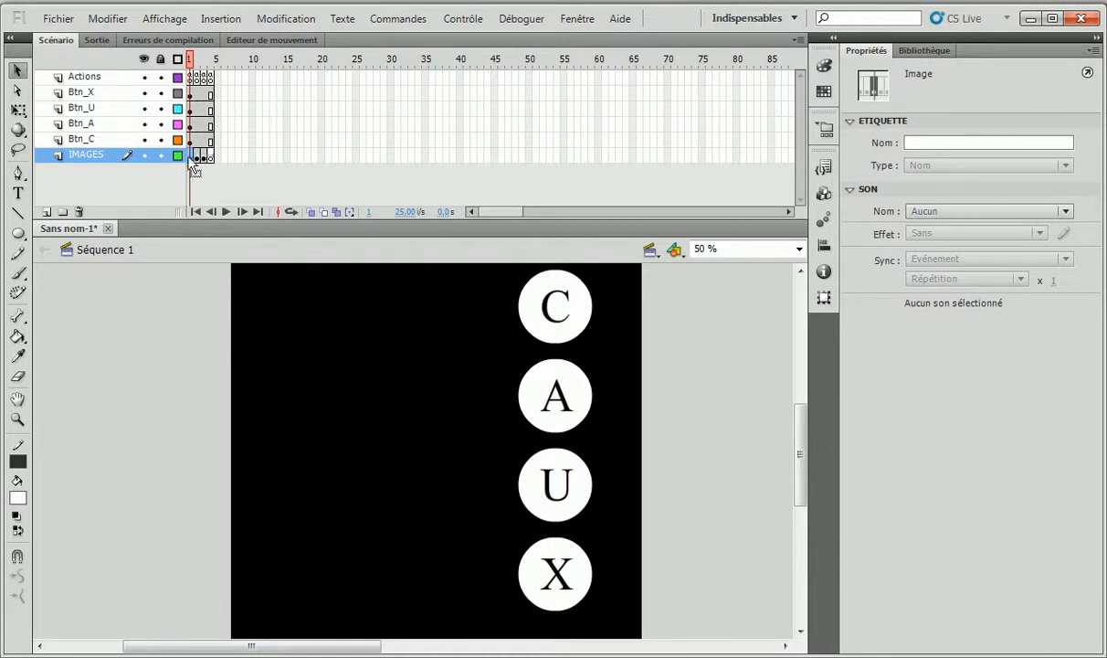
Create a new movie clip (Clip) symbol named mc_daniel.
click(222, 18)
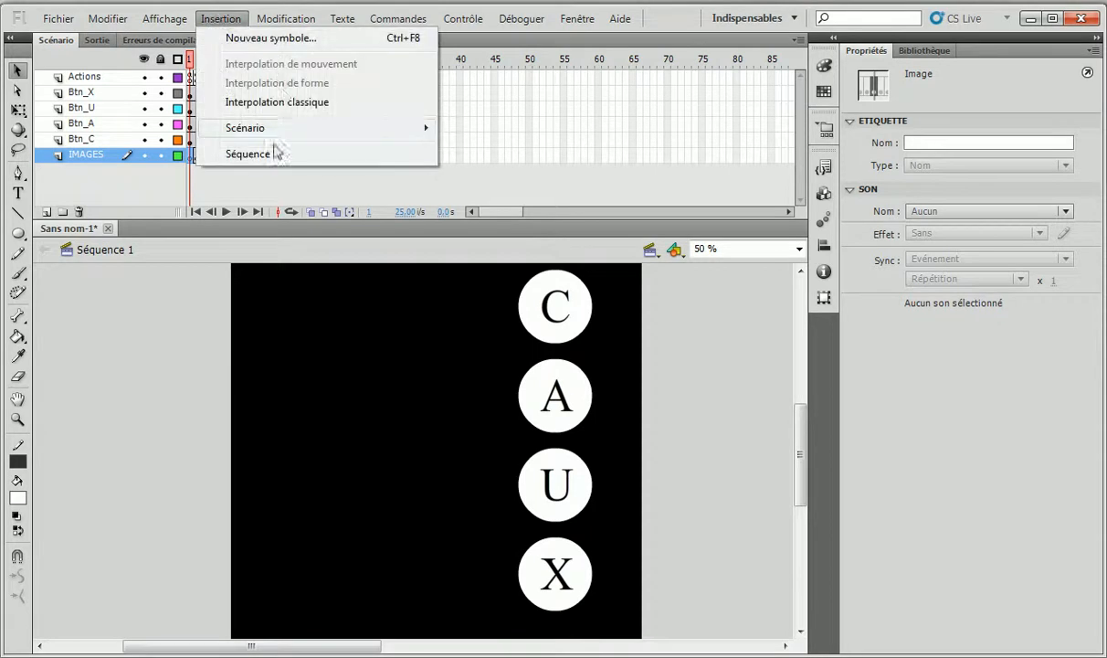
click(276, 39)
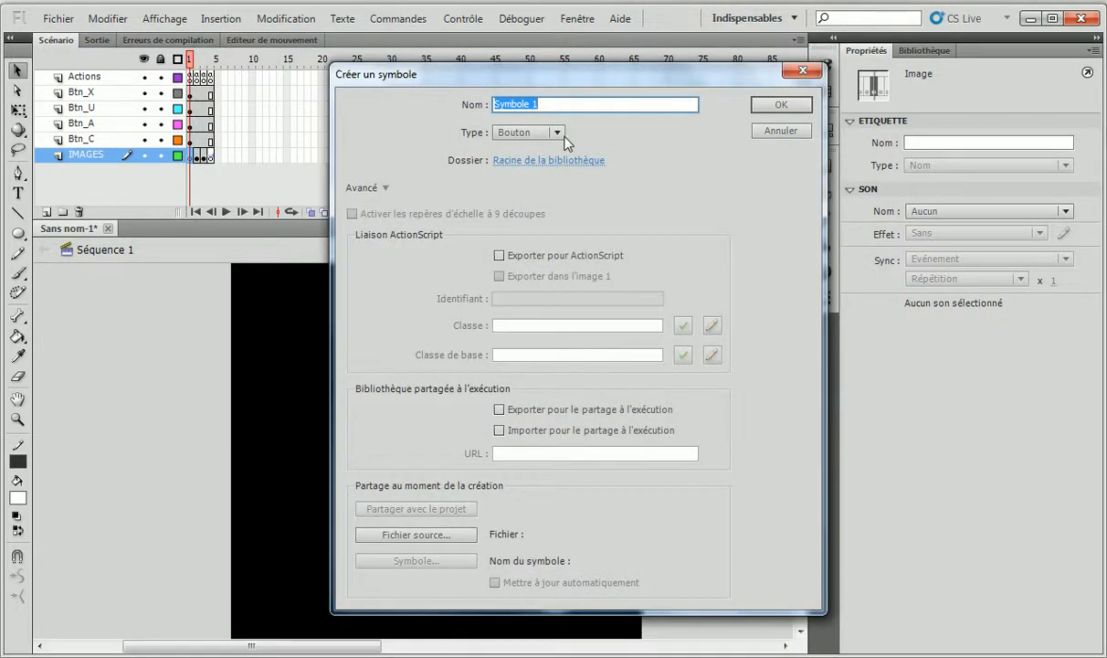
click(566, 137)
click(539, 154)
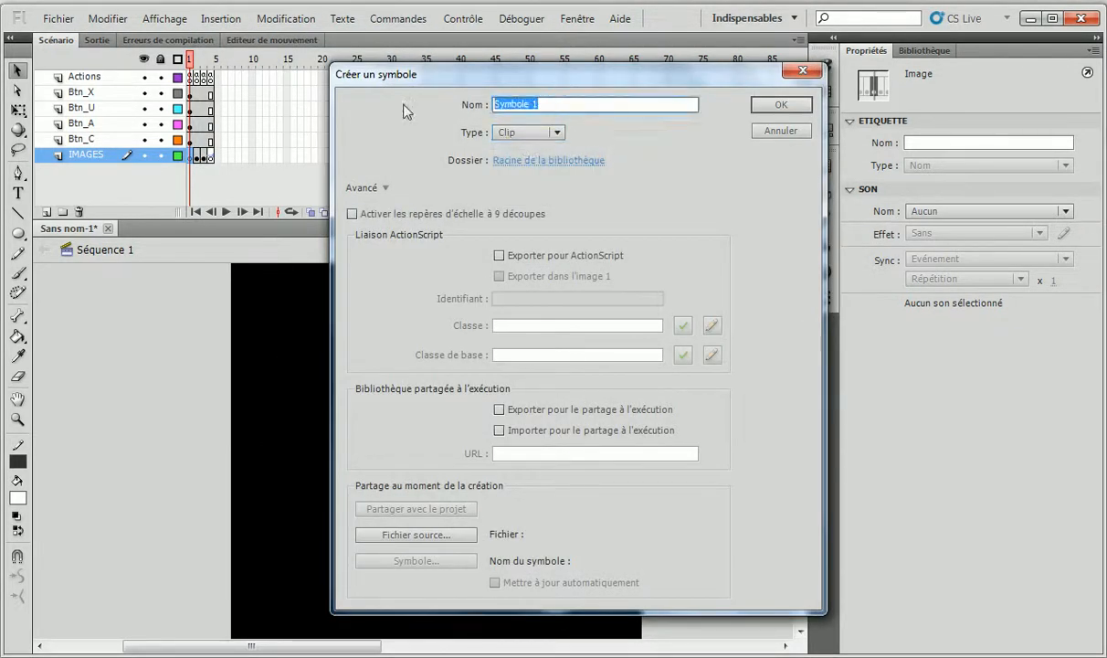
text(mc_daniel)
click(782, 104)
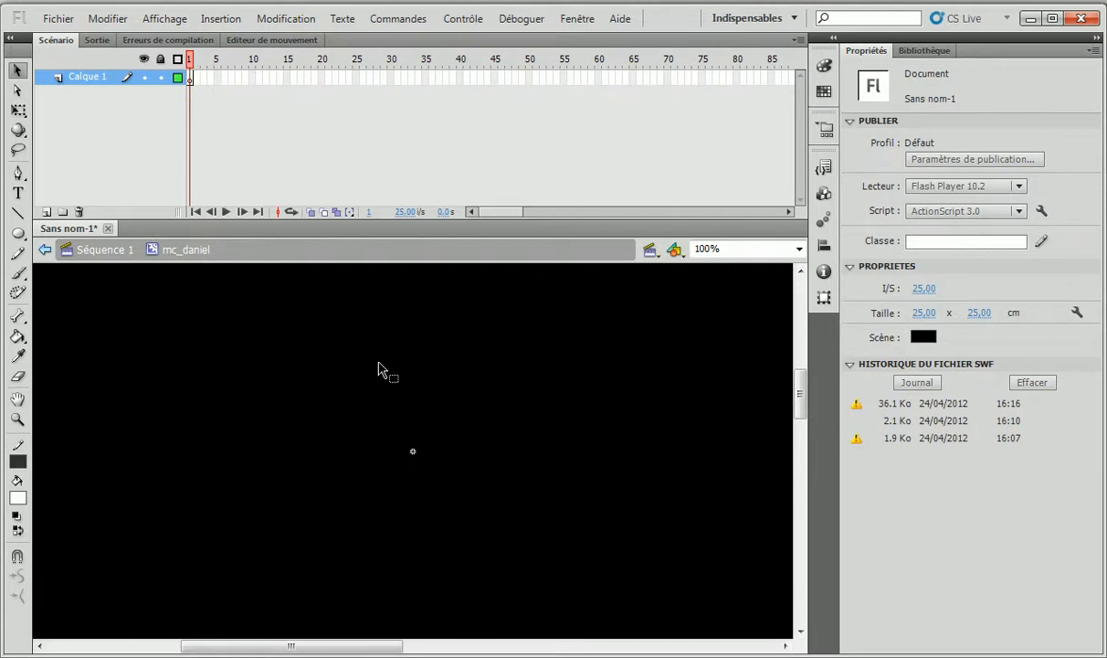
Add a static text block in frame 1 of mc_daniel containing the letter D at 80 pt.
key(t)
click(358, 432)
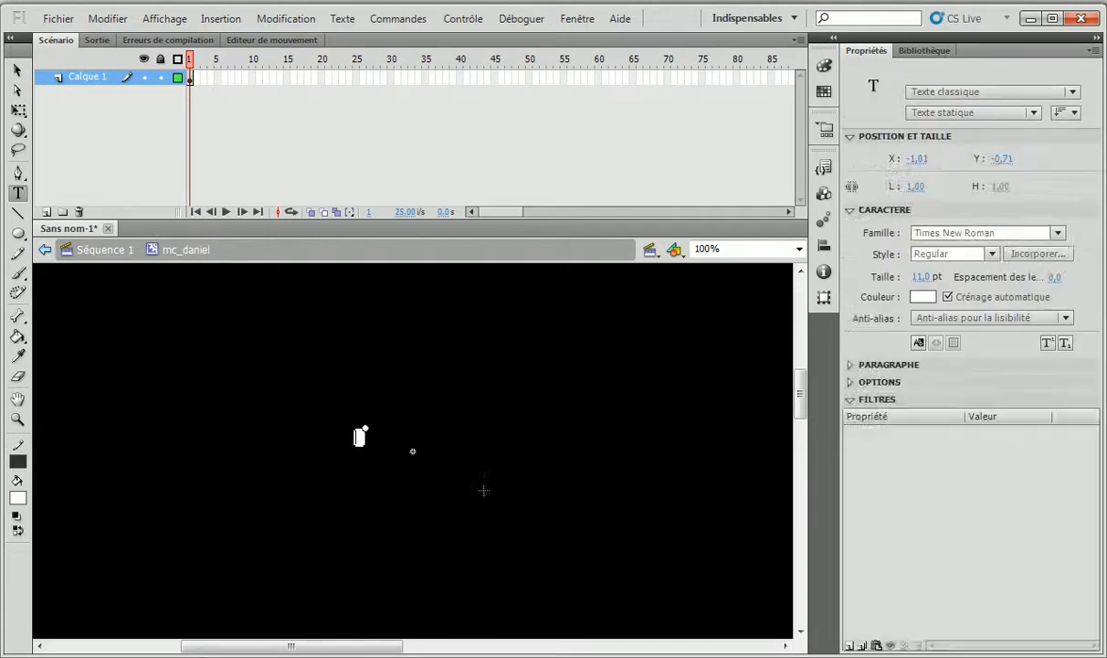
click(923, 277)
text(80)
key(Return)
text(D)
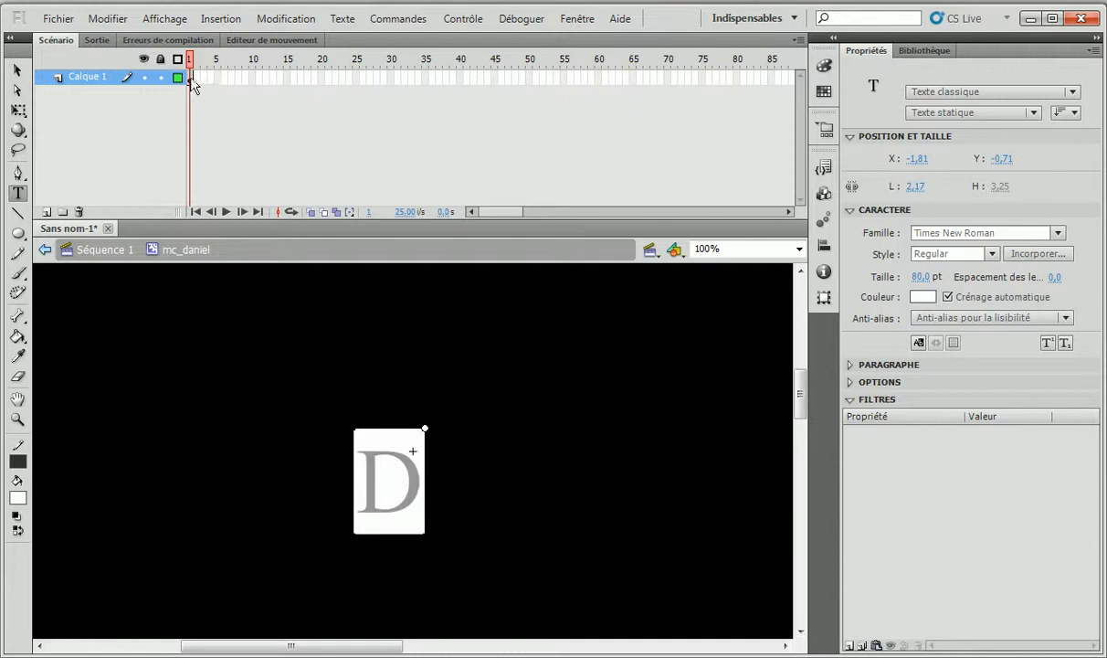
Insert keyframes at frames 15 and 30 of Calque 1, extending the text to DA and DAN respectively.
right_click(287, 77)
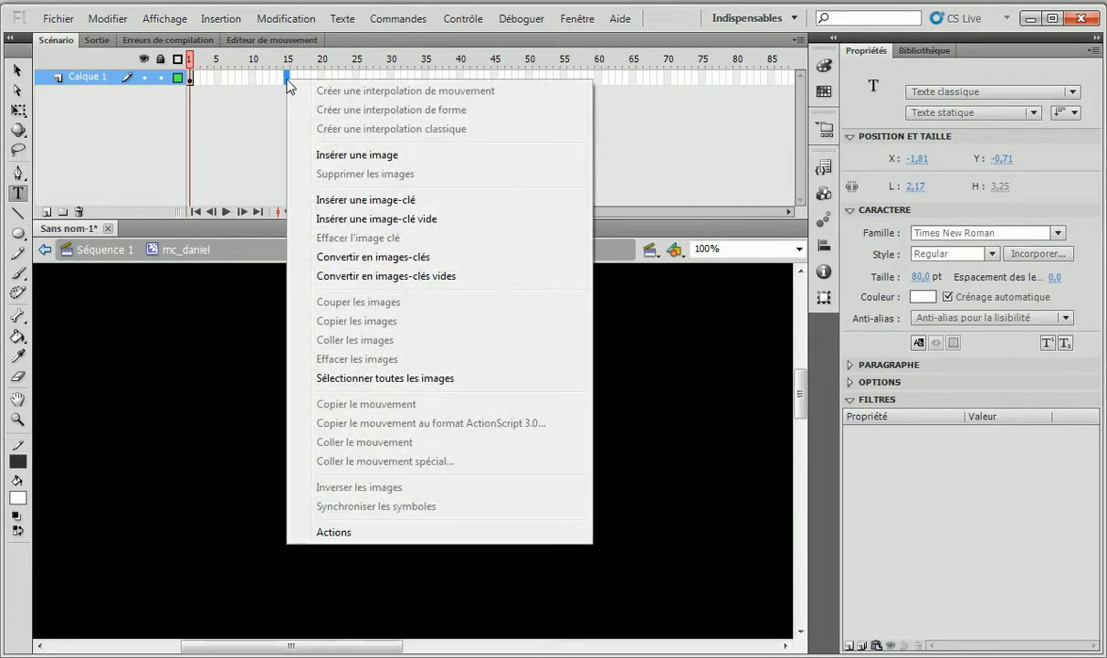
click(388, 203)
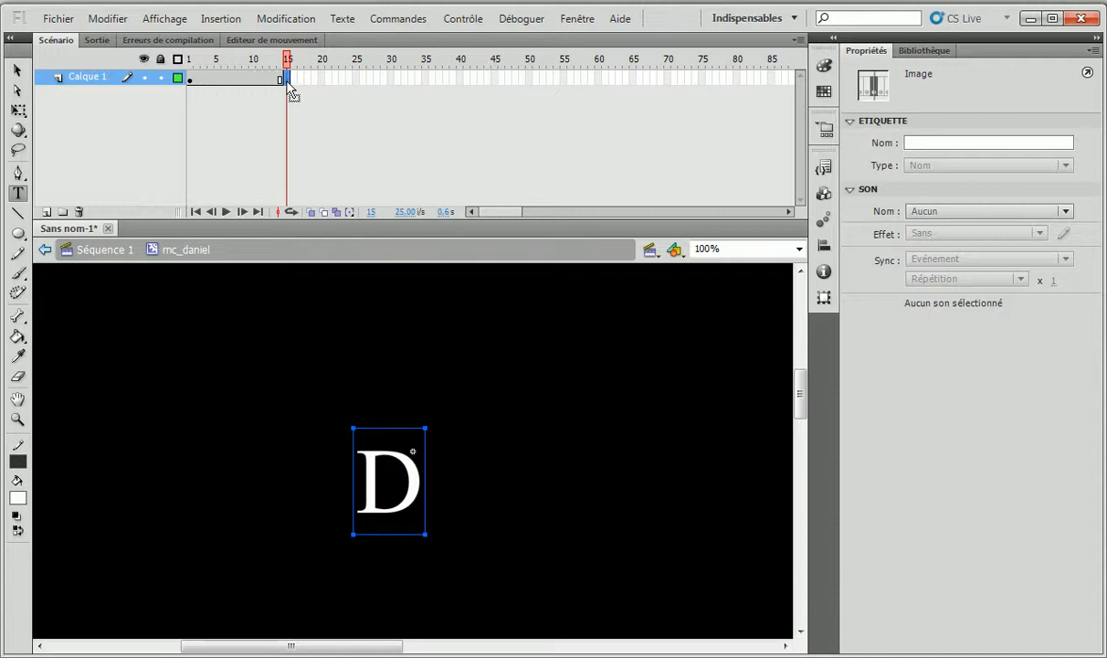
click(423, 499)
text(A)
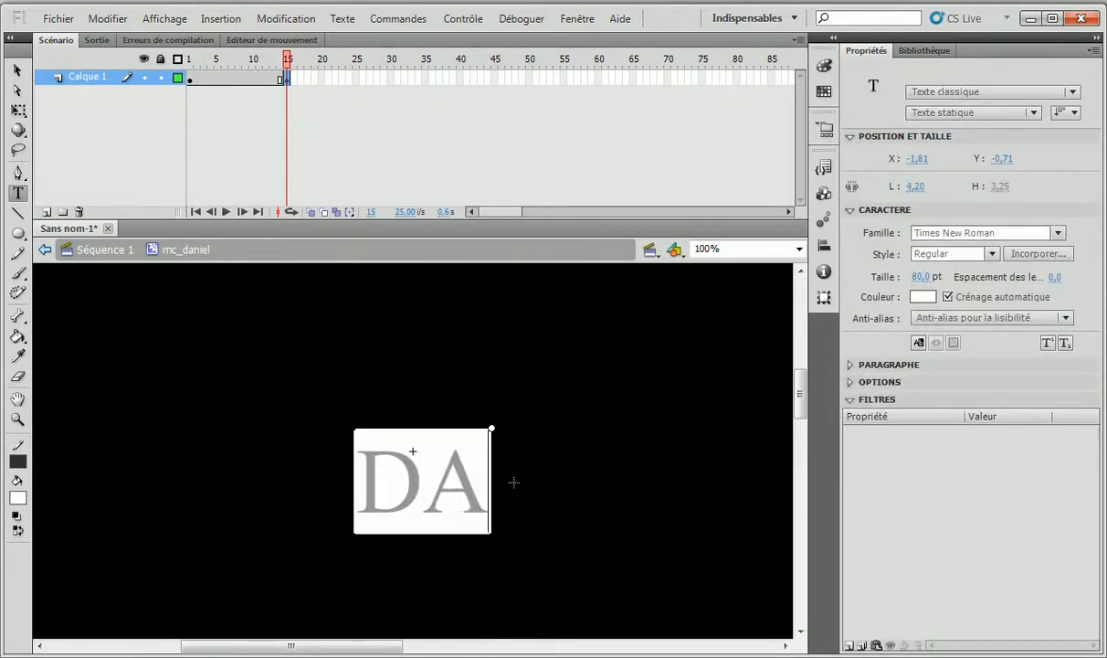
right_click(392, 79)
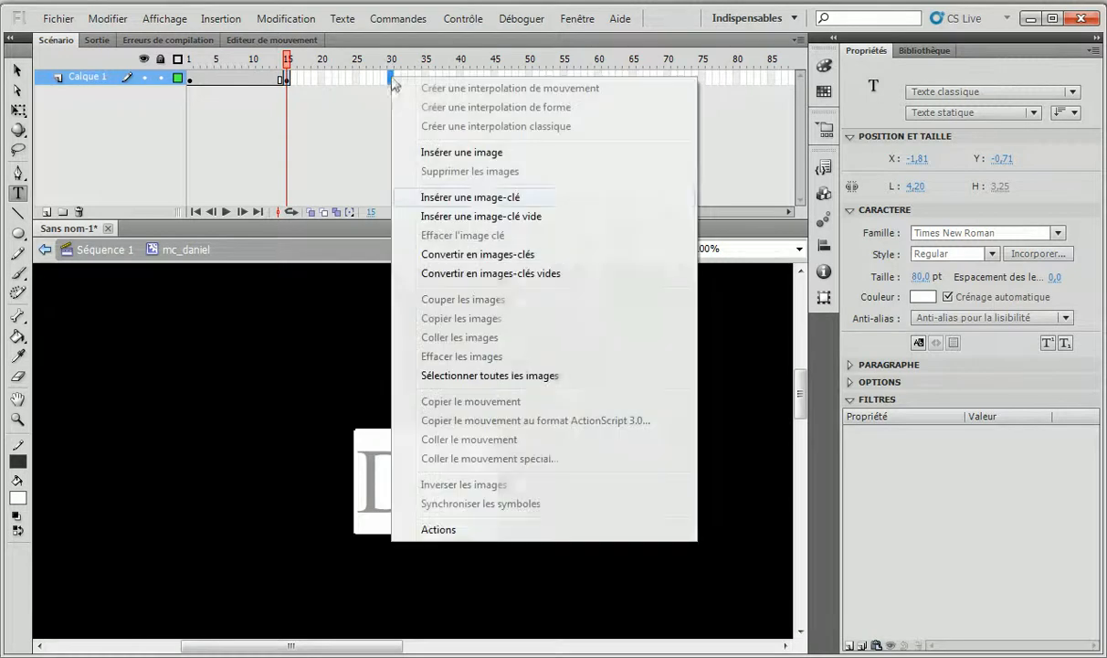
click(488, 194)
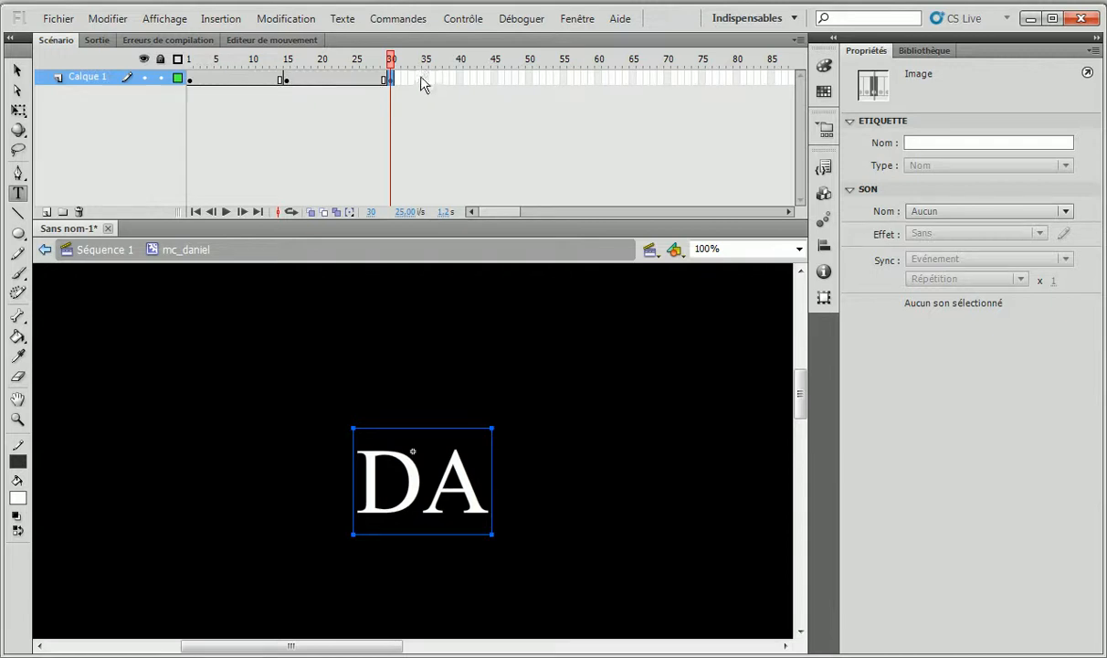
click(487, 475)
text(N)
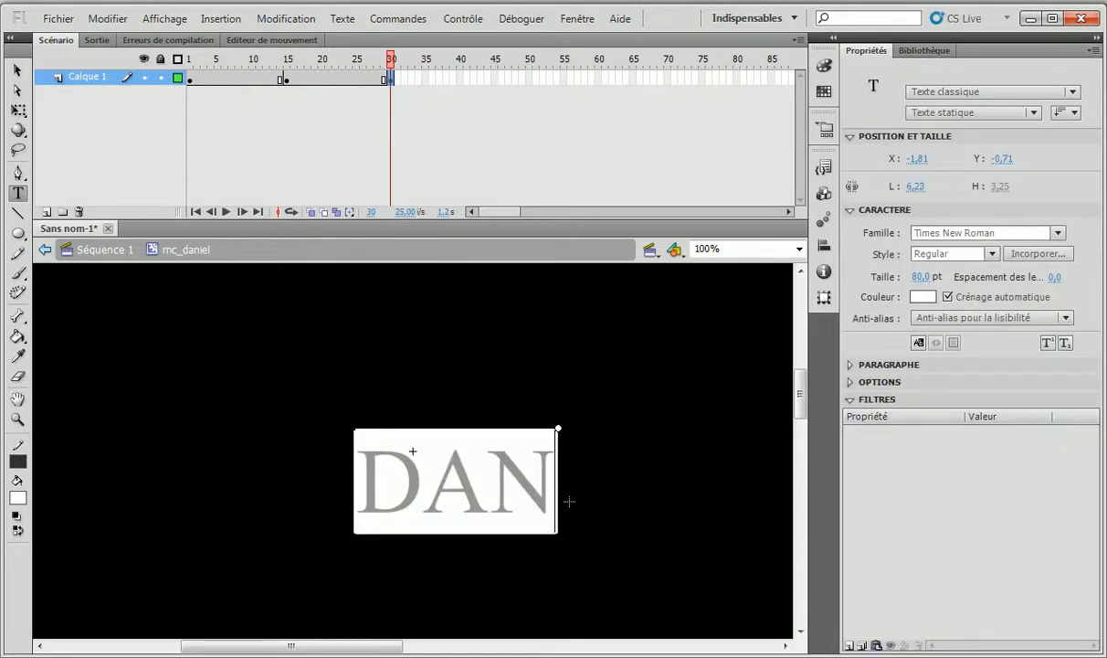
Insert keyframes at frames 45 and 60 of Calque 1, extending the text to DANI and DANIE respectively.
right_click(493, 77)
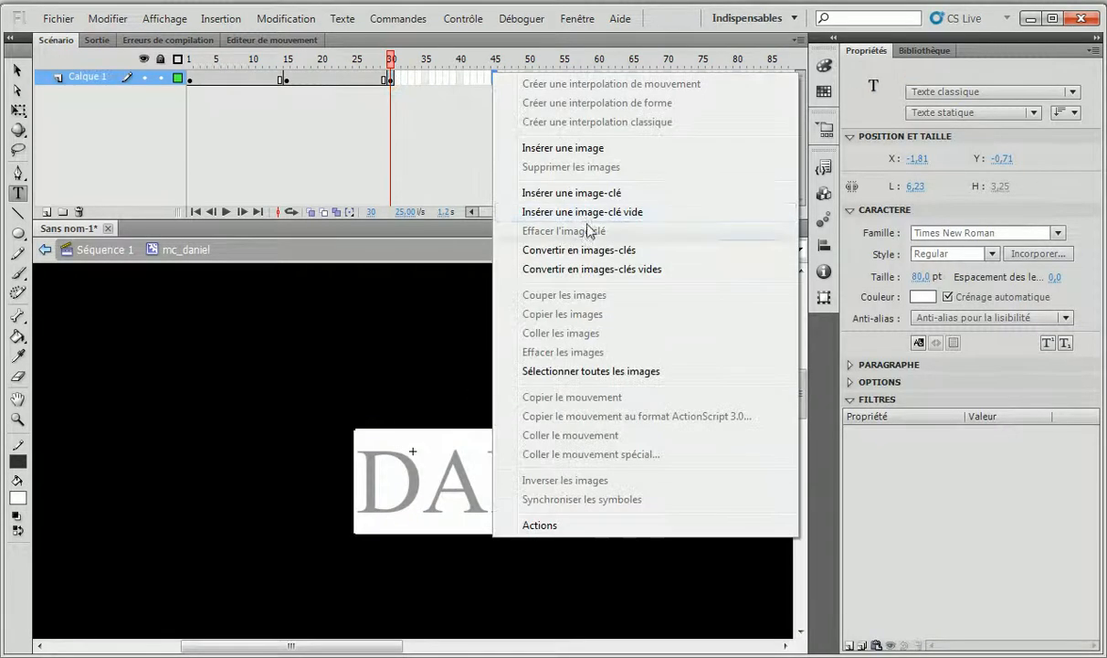
click(567, 193)
click(563, 479)
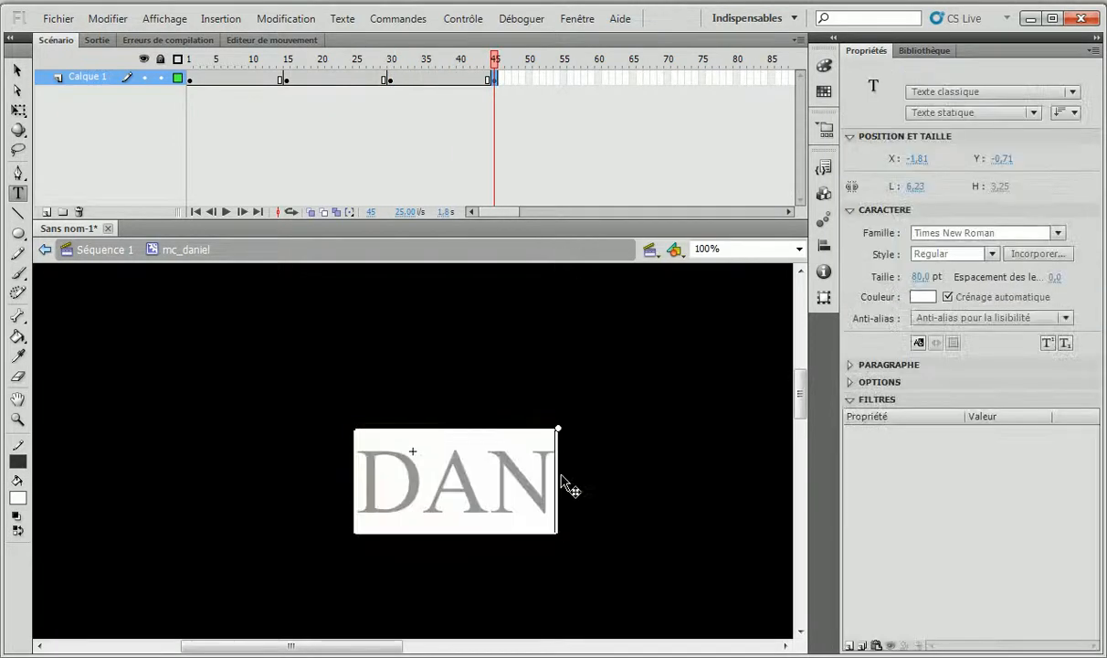
text(I)
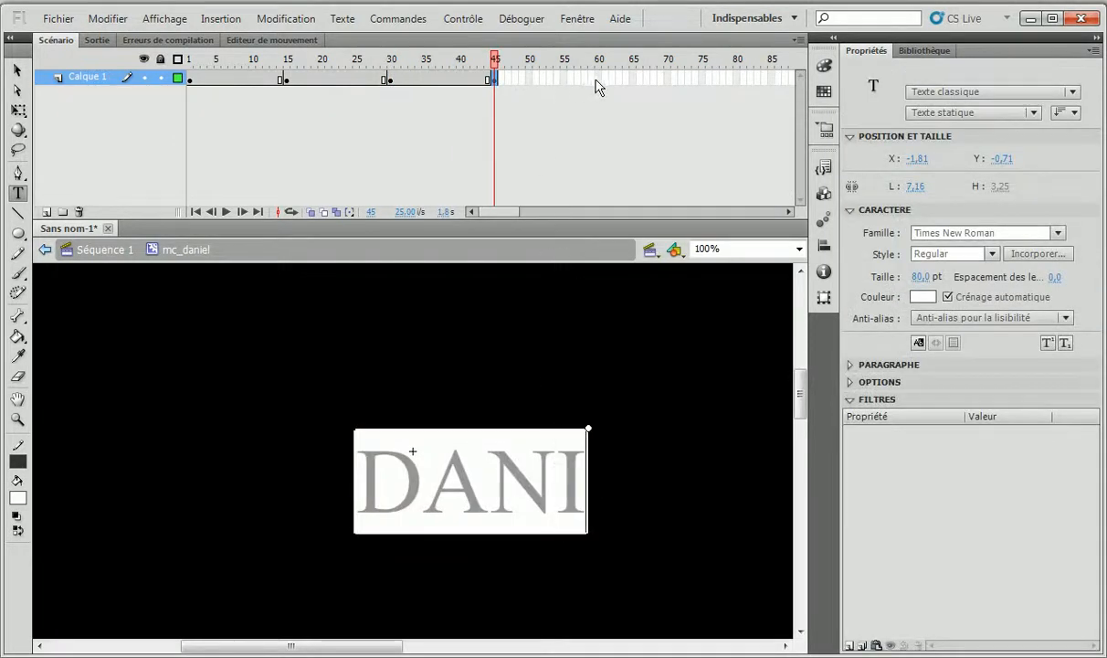
right_click(597, 80)
click(667, 200)
click(588, 472)
text(E)
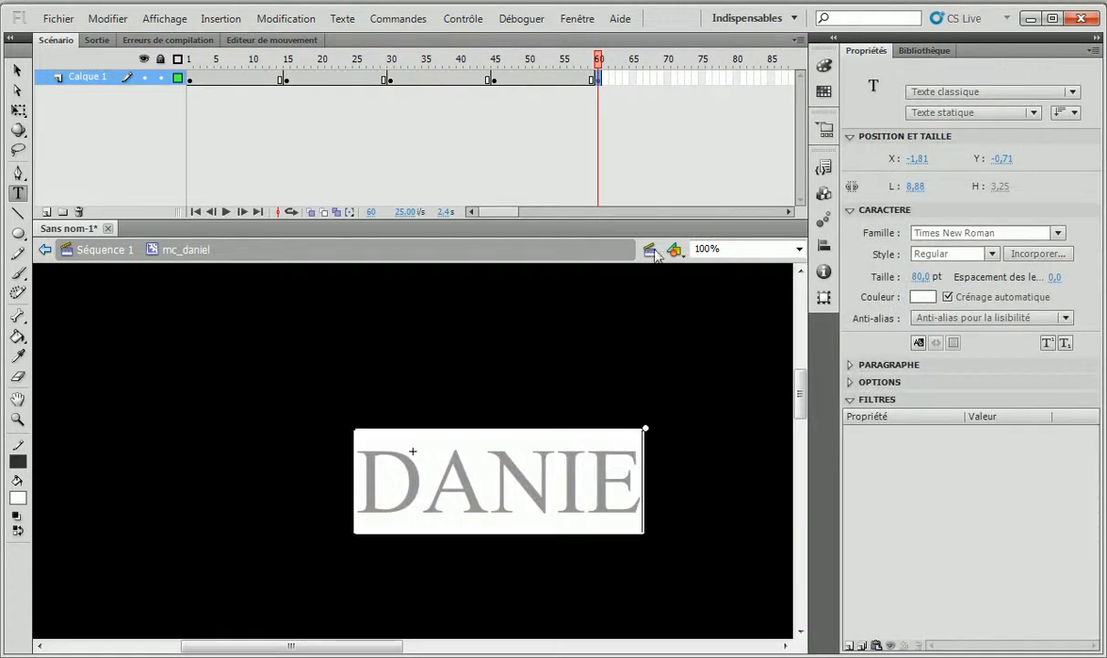
Insert a keyframe at frame 75 of Calque 1 and complete the text to DANIEL.
right_click(701, 79)
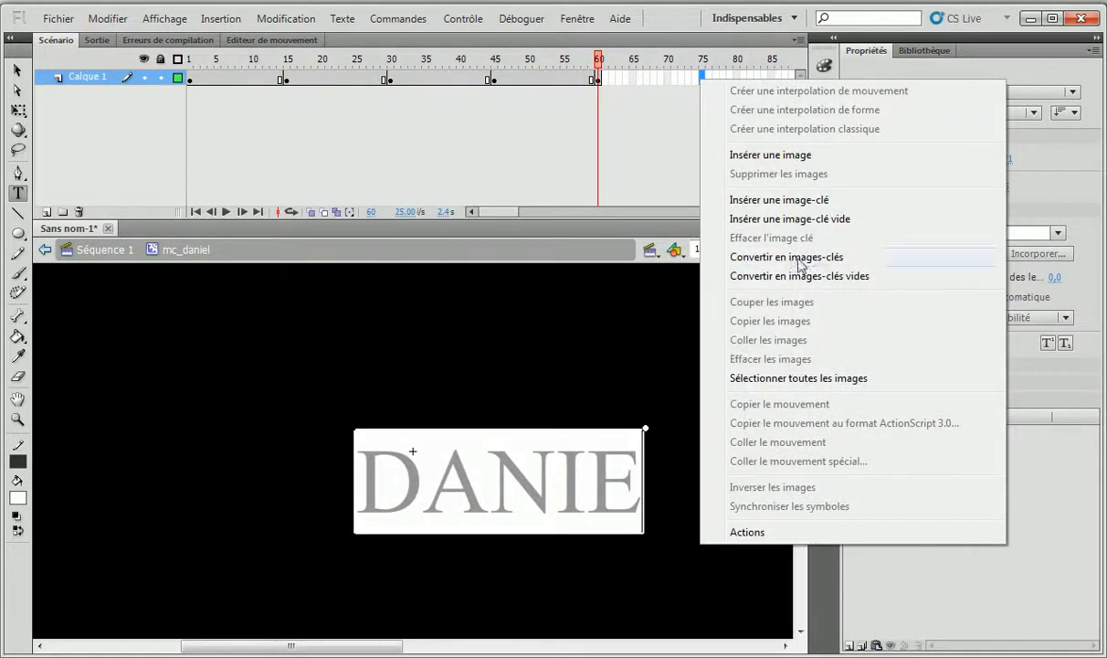
click(760, 199)
click(640, 502)
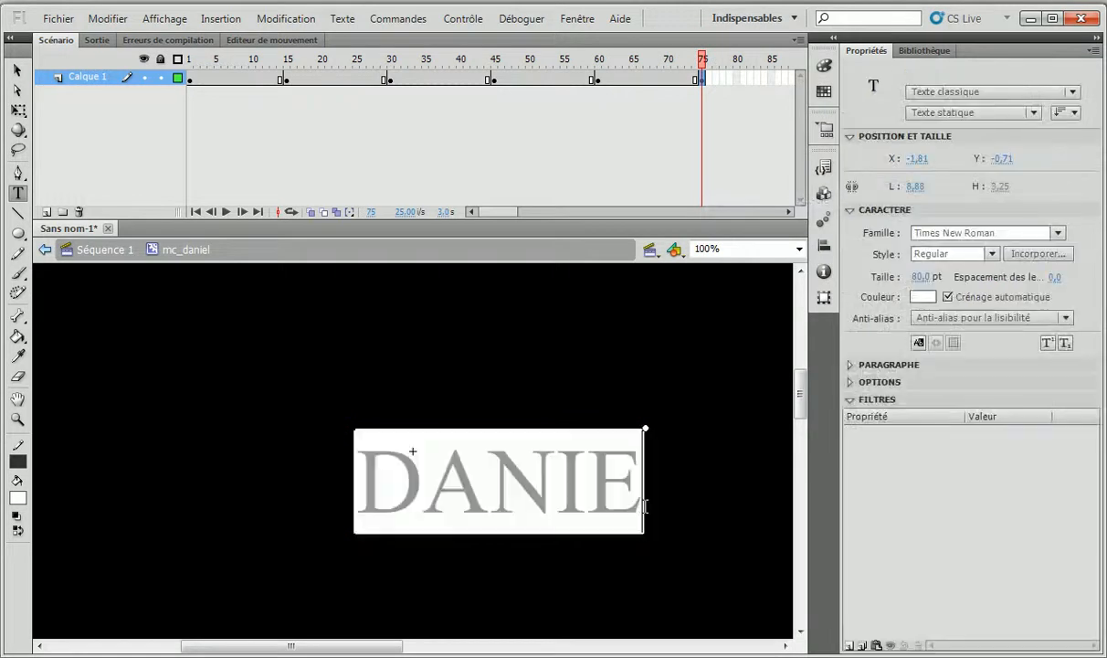
text(L)
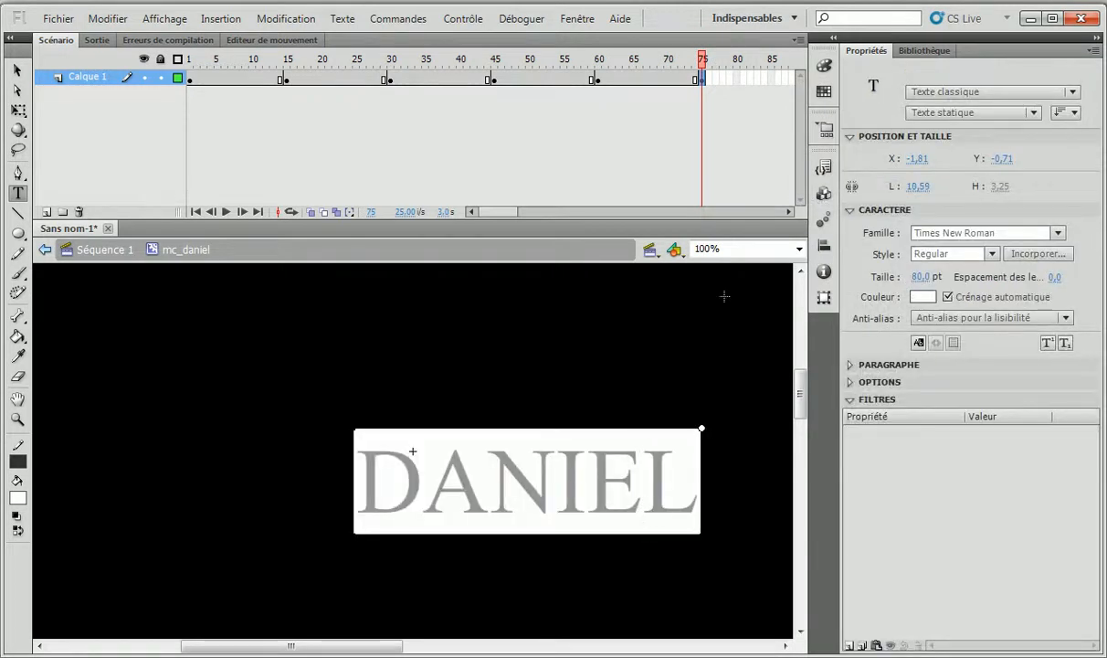
Insert a closing keyframe at frame 90 of Calque 1, keeping the full word DANIEL.
scroll(748, 206, right, 2)
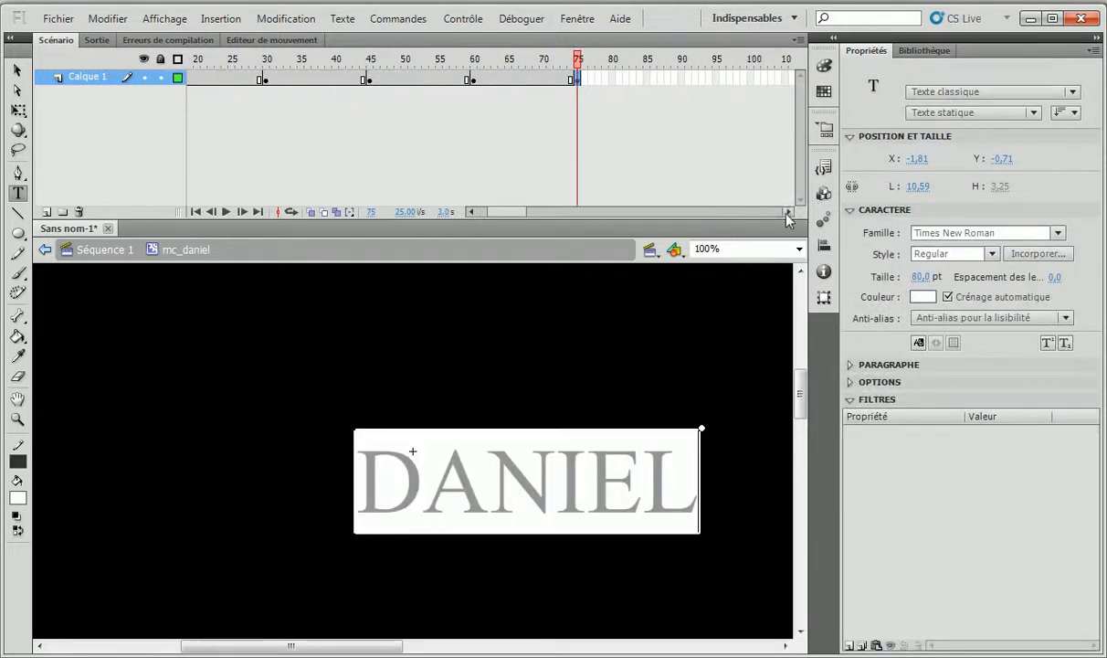
click(682, 80)
right_click(682, 81)
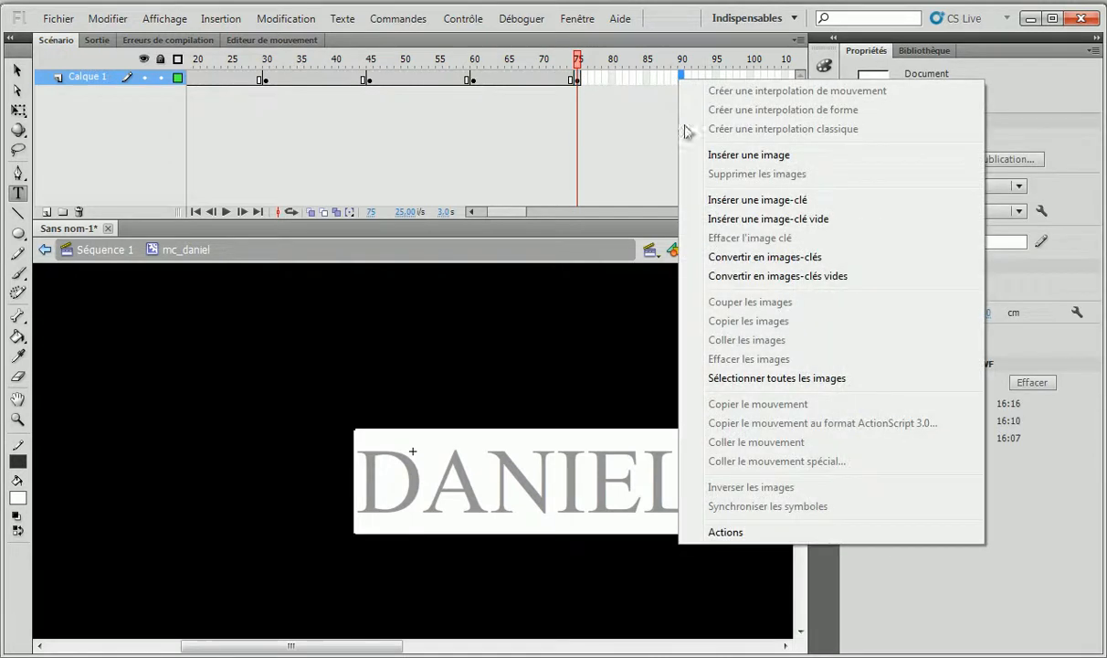
click(772, 206)
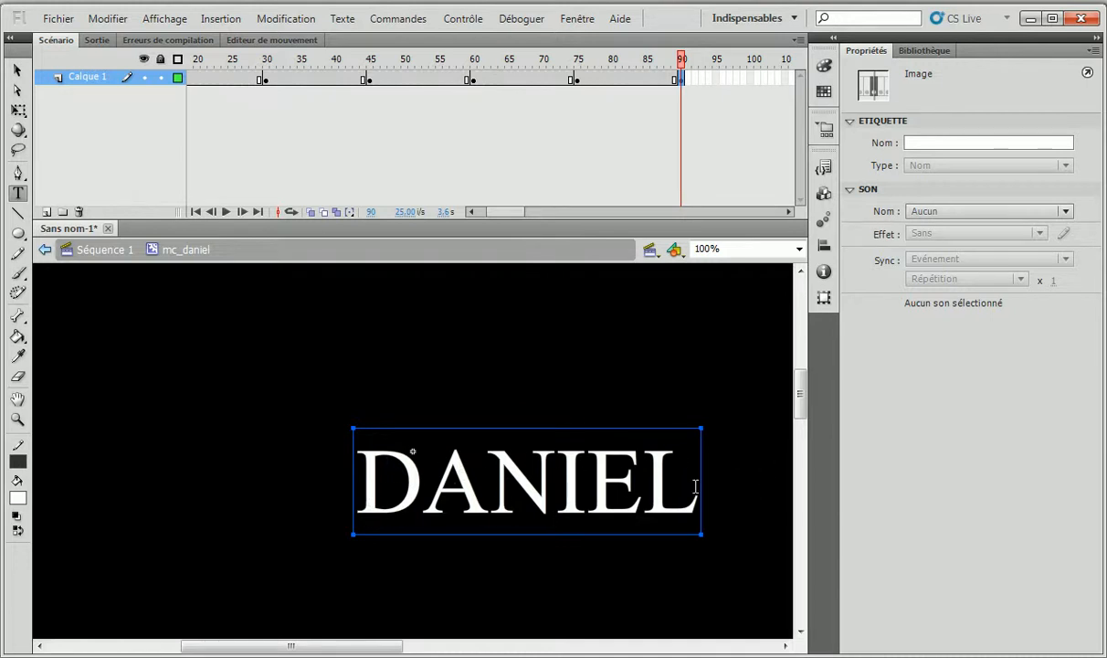
right_click(684, 91)
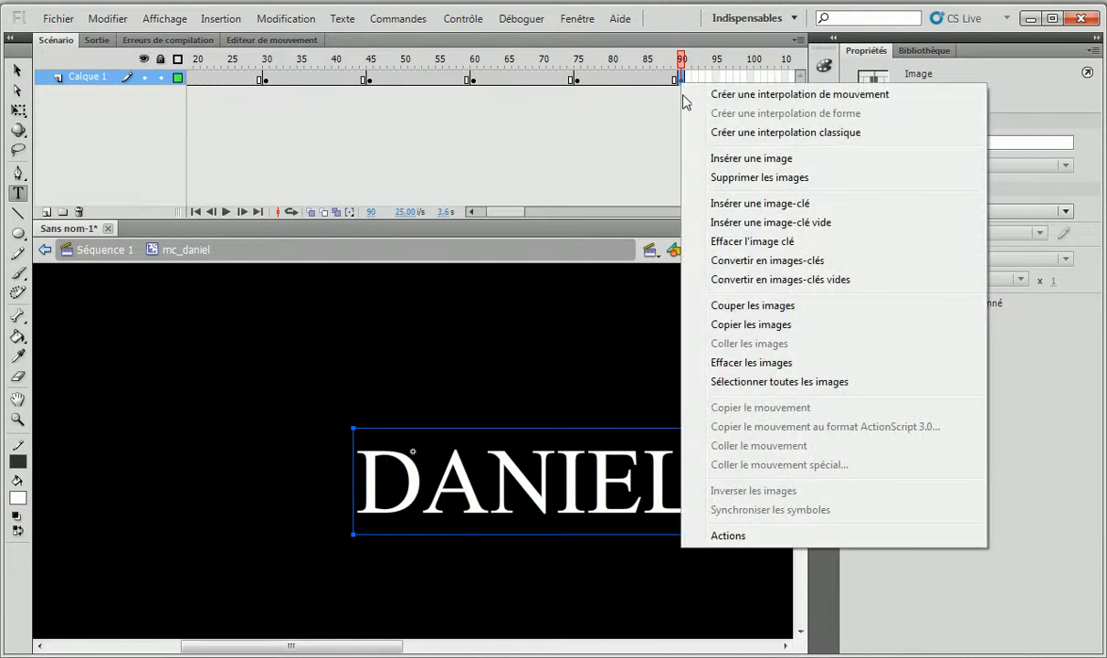
click(678, 109)
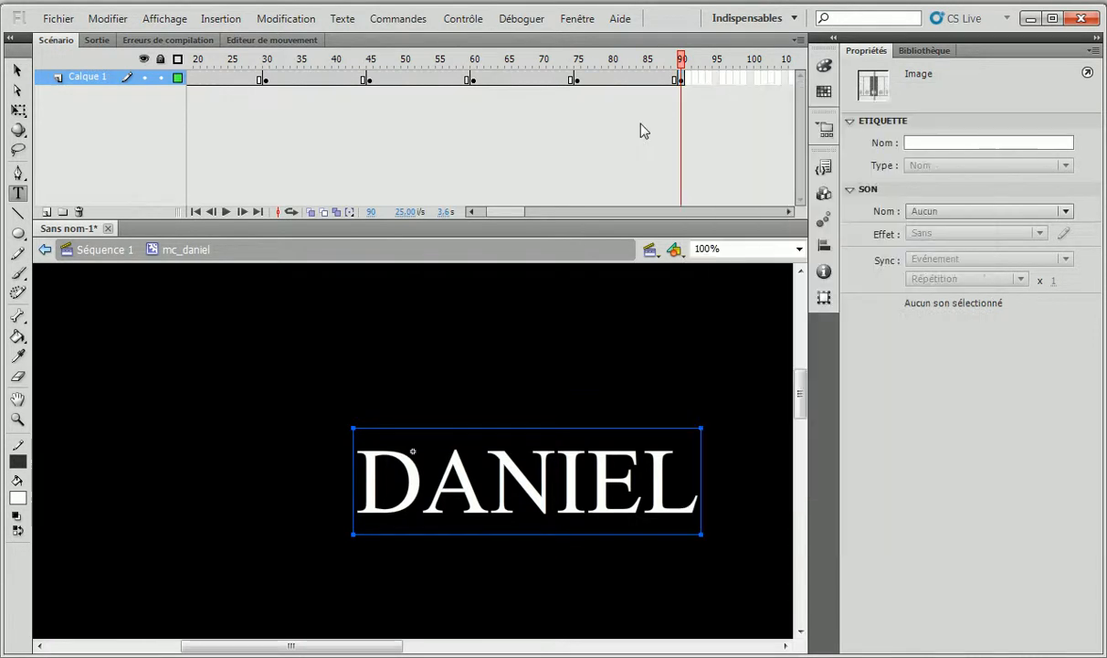
Apply the code snippet "Arrêter la lecture à partir de cette image" to frame 90 and close the script window.
click(684, 80)
click(824, 167)
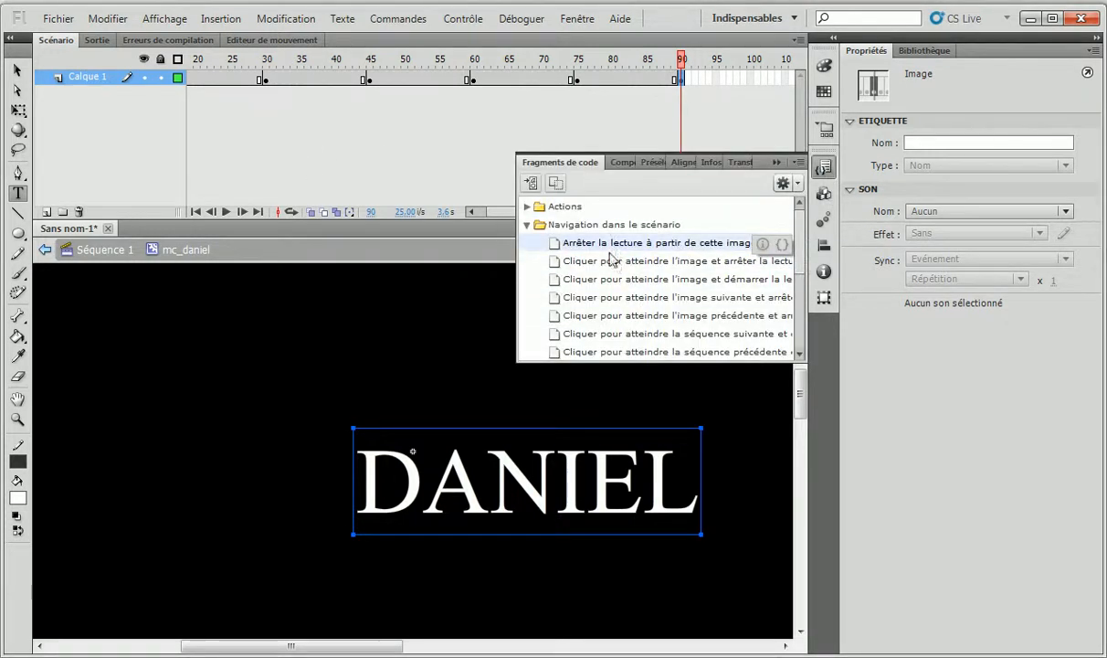
click(654, 245)
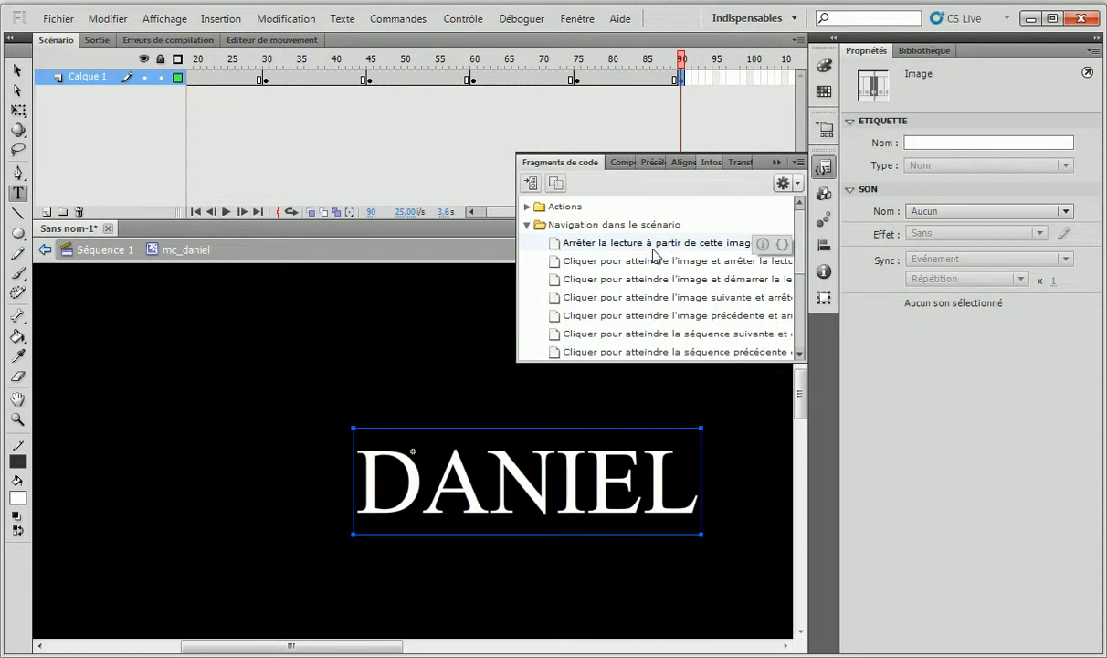
double_click(603, 243)
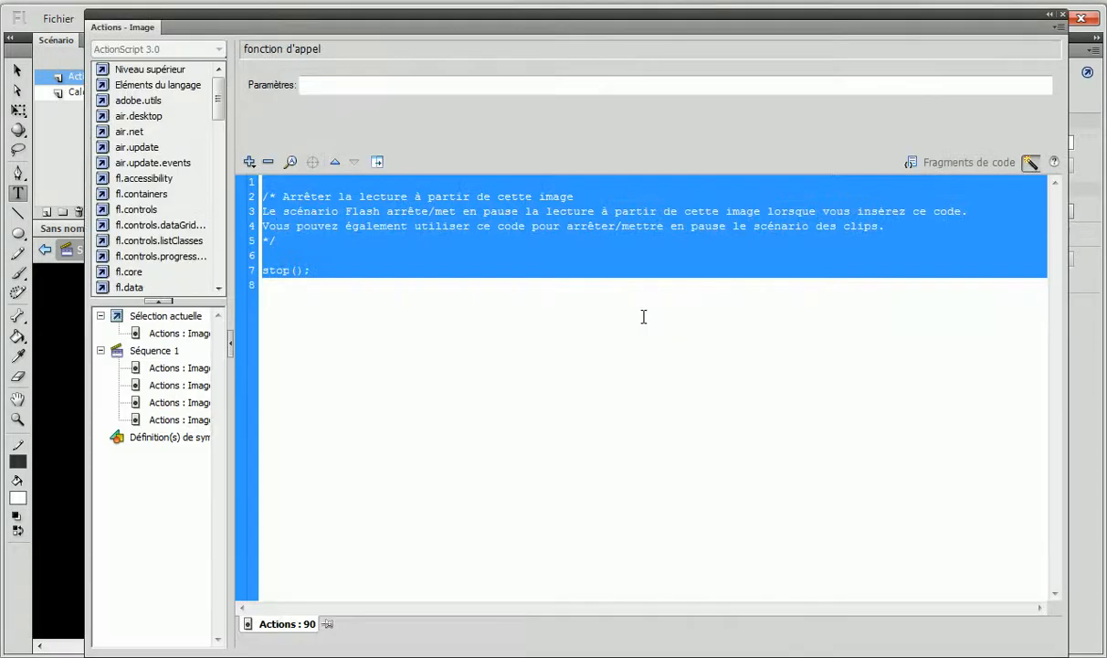
click(1062, 16)
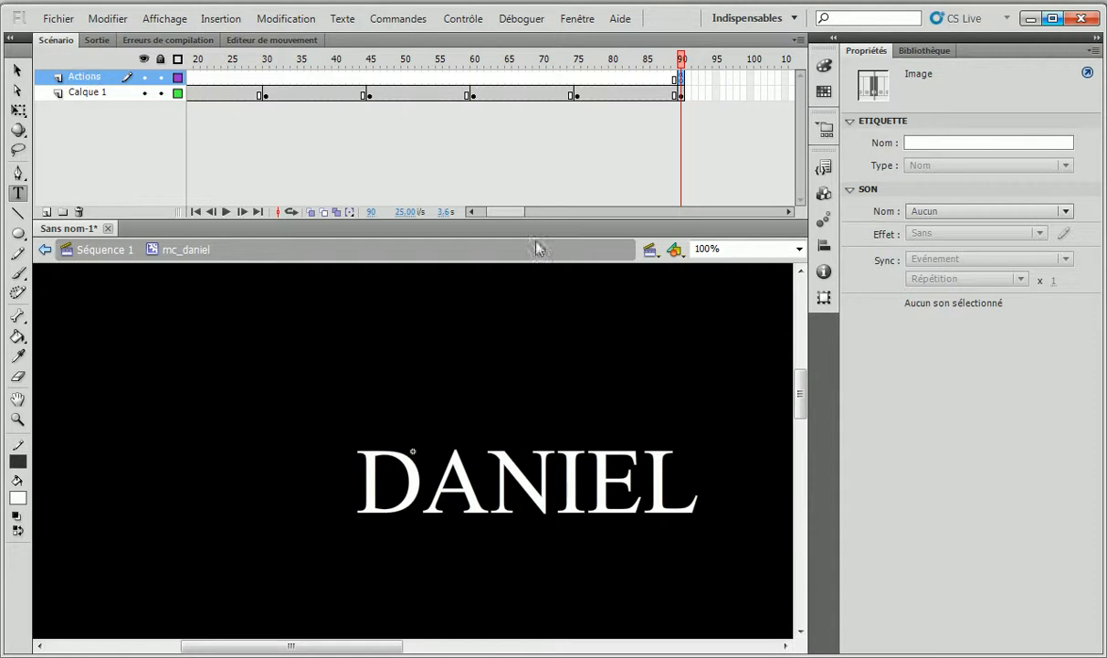
Return to Séquence 1 and place mc_daniel from the library on frame 1 of the IMAGES layer, left of the buttons.
drag(514, 215, 423, 216)
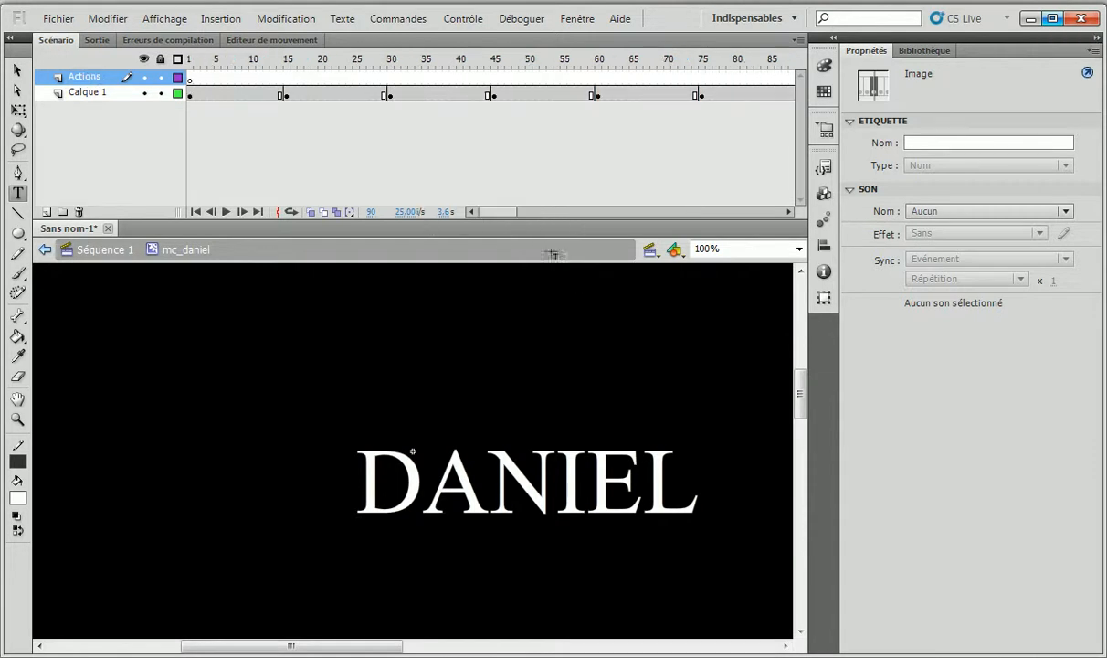
click(108, 251)
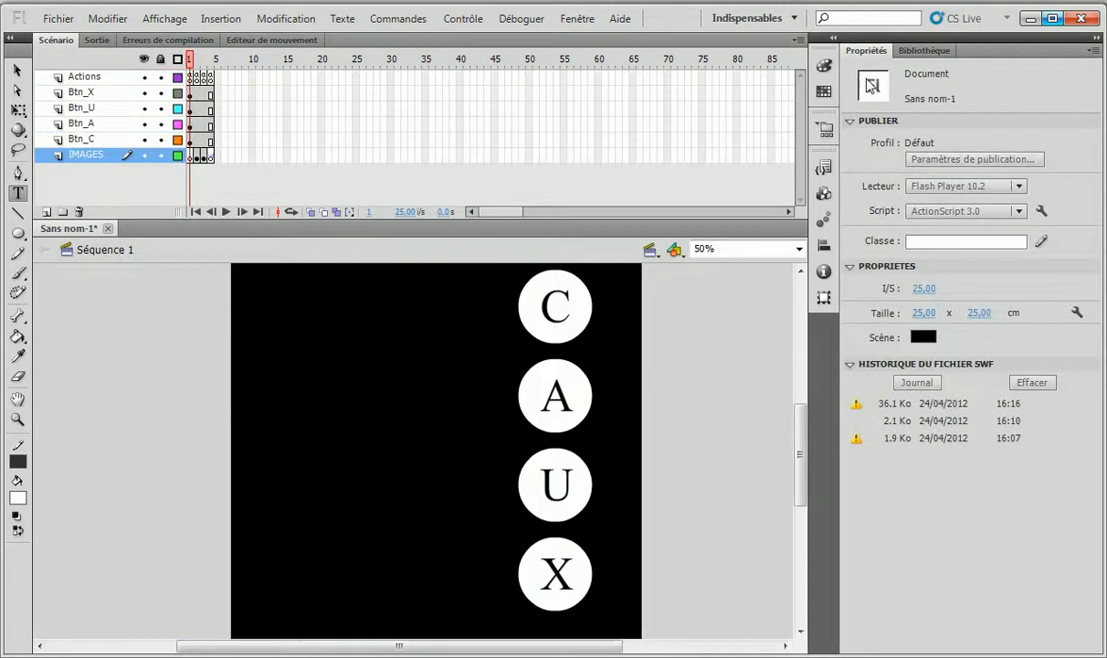
click(918, 50)
drag(866, 236, 277, 448)
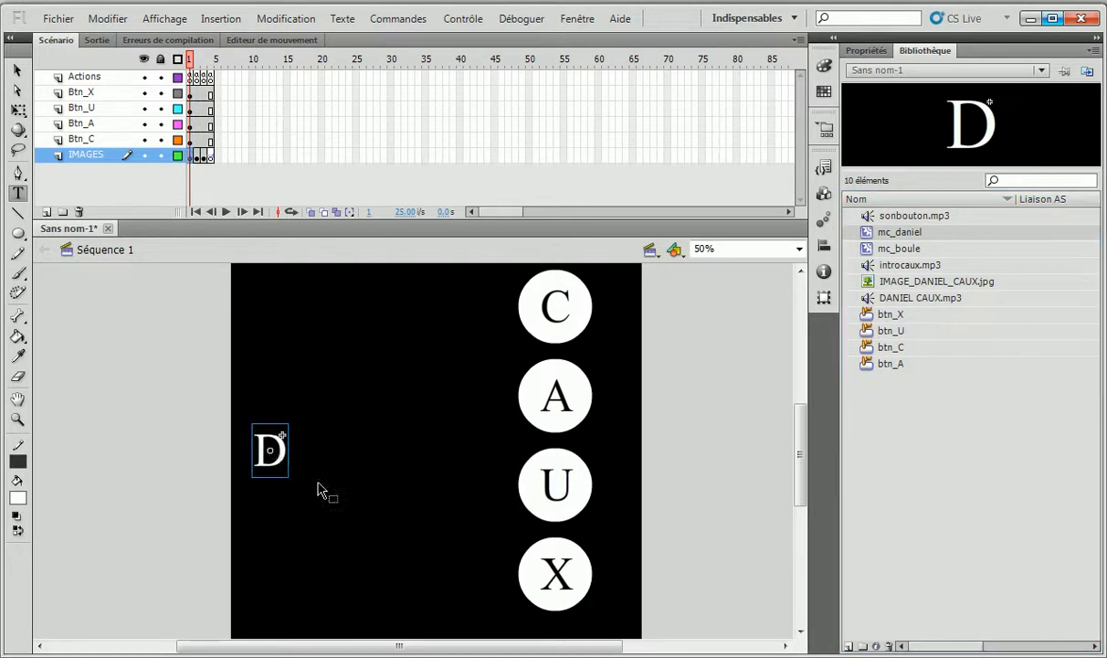
key(v)
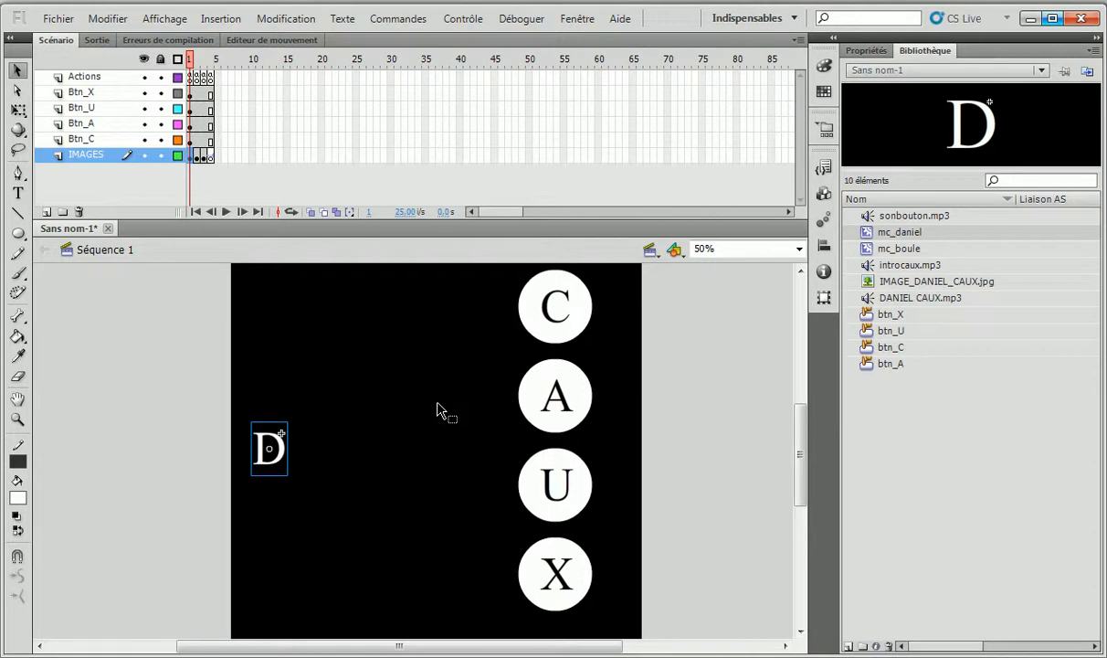
Test the movie to check the letter-by-letter DANIEL animation, try the A and U buttons, and close the preview.
key(ctrl+Return)
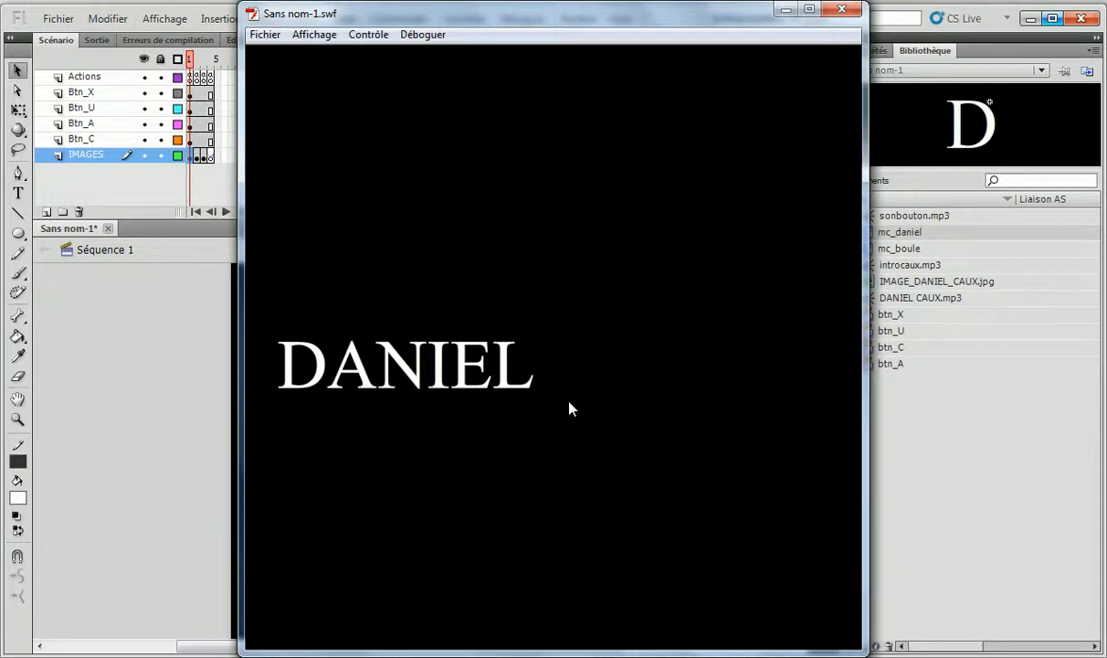
click(734, 282)
click(742, 411)
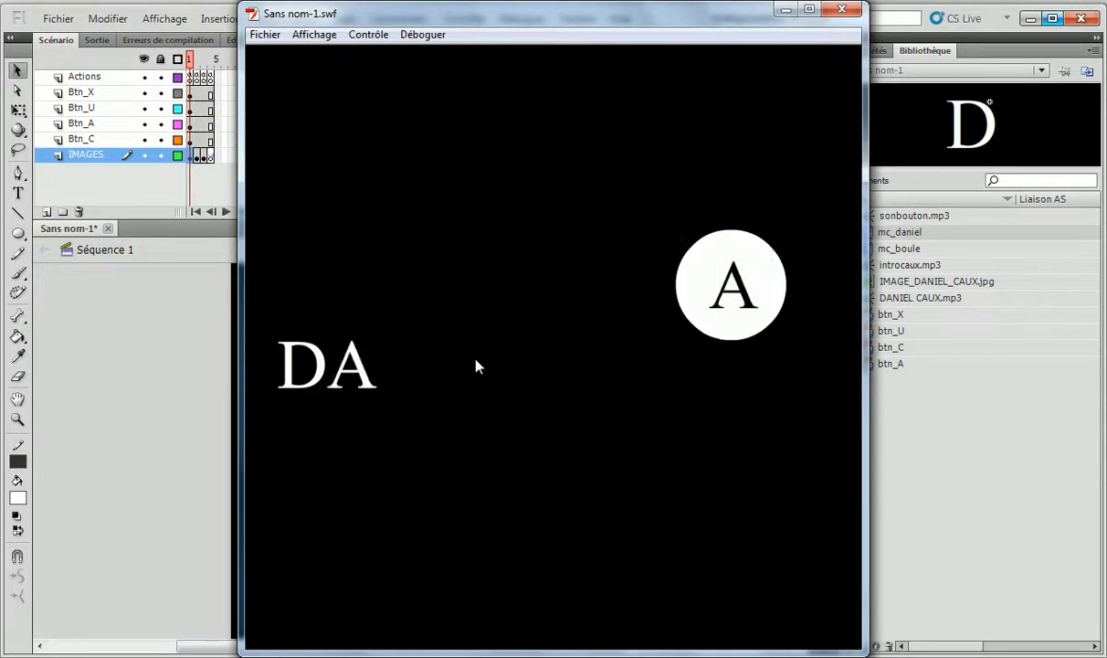
click(842, 8)
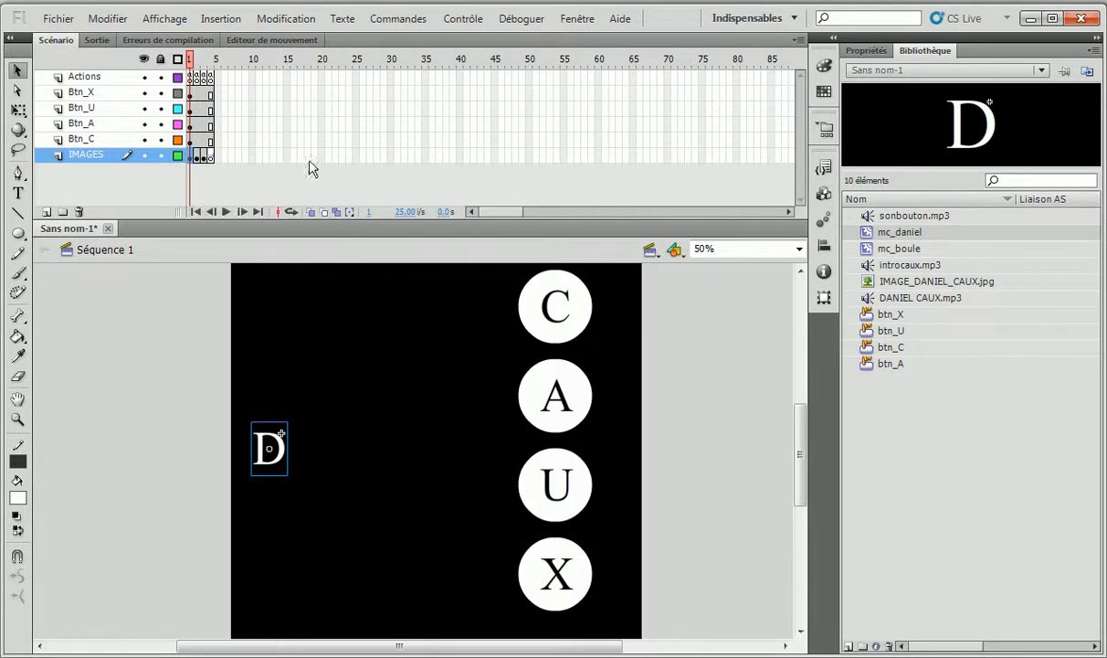
Delete mc_daniel from frame 1 of the IMAGES layer and place a new instance from the library, left of the buttons.
click(203, 158)
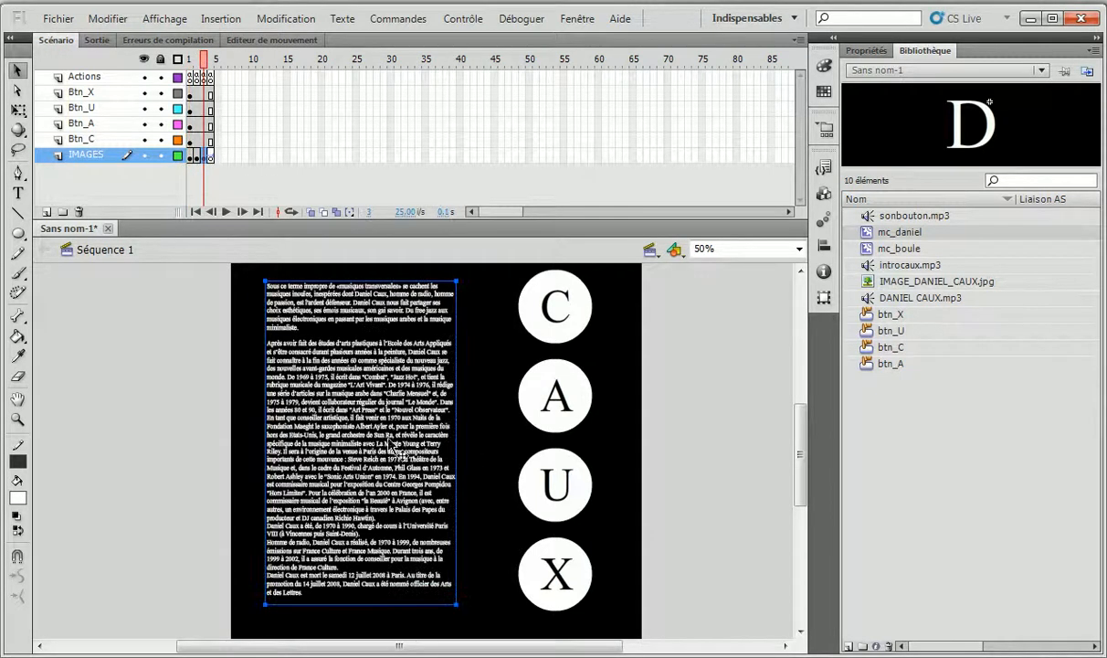
click(209, 158)
drag(869, 234, 178, 156)
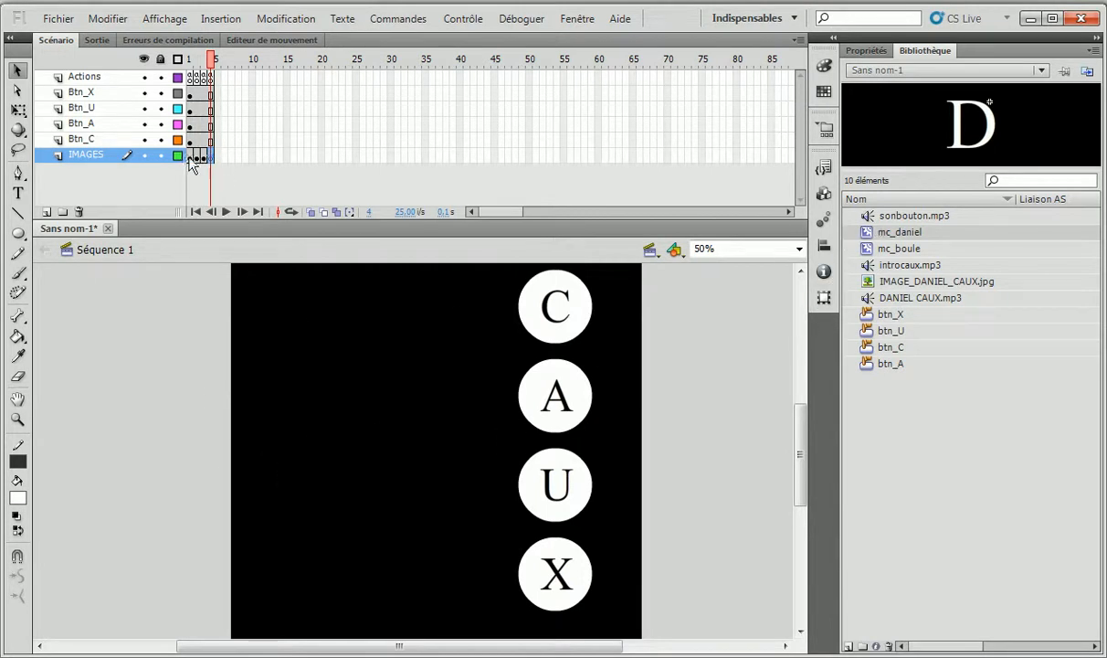
click(190, 157)
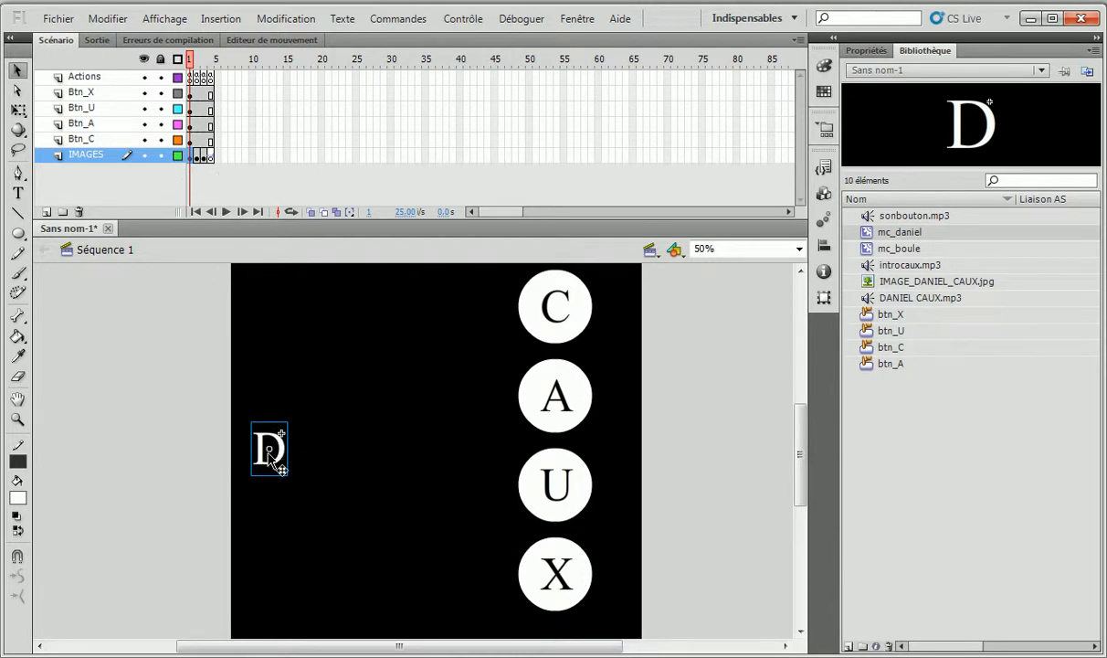
click(526, 302)
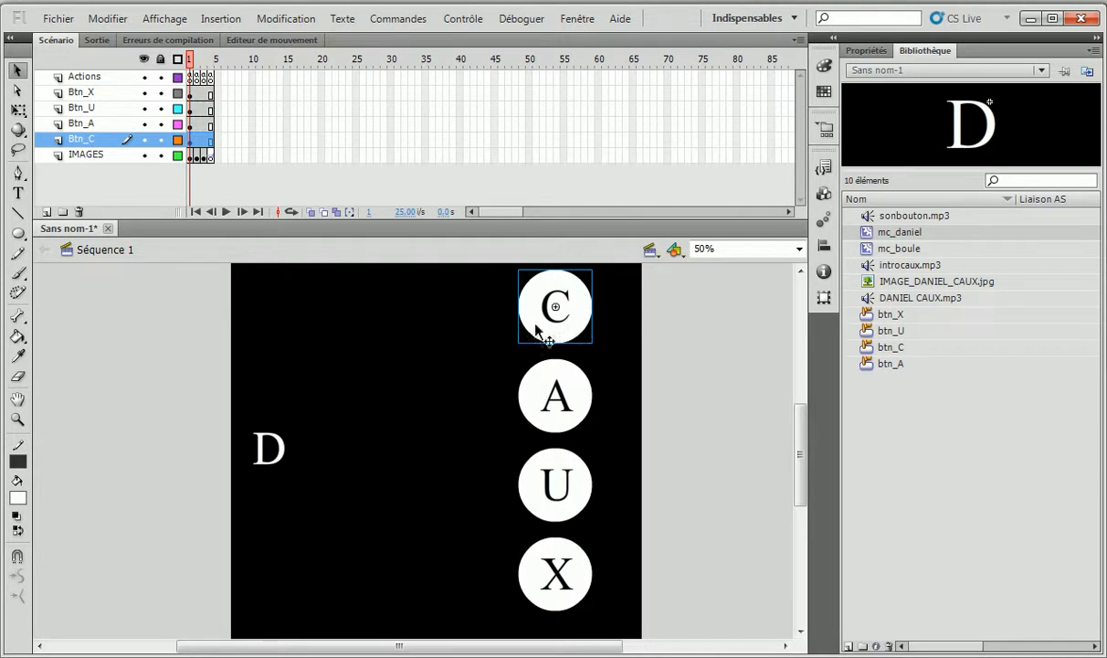
click(266, 454)
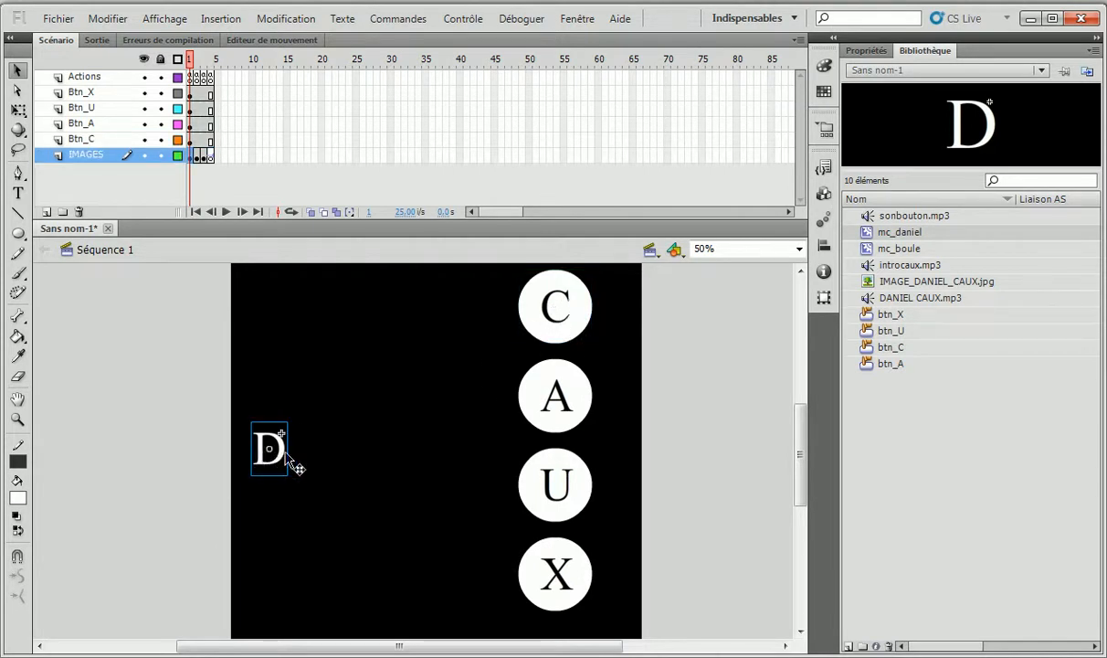
key(Delete)
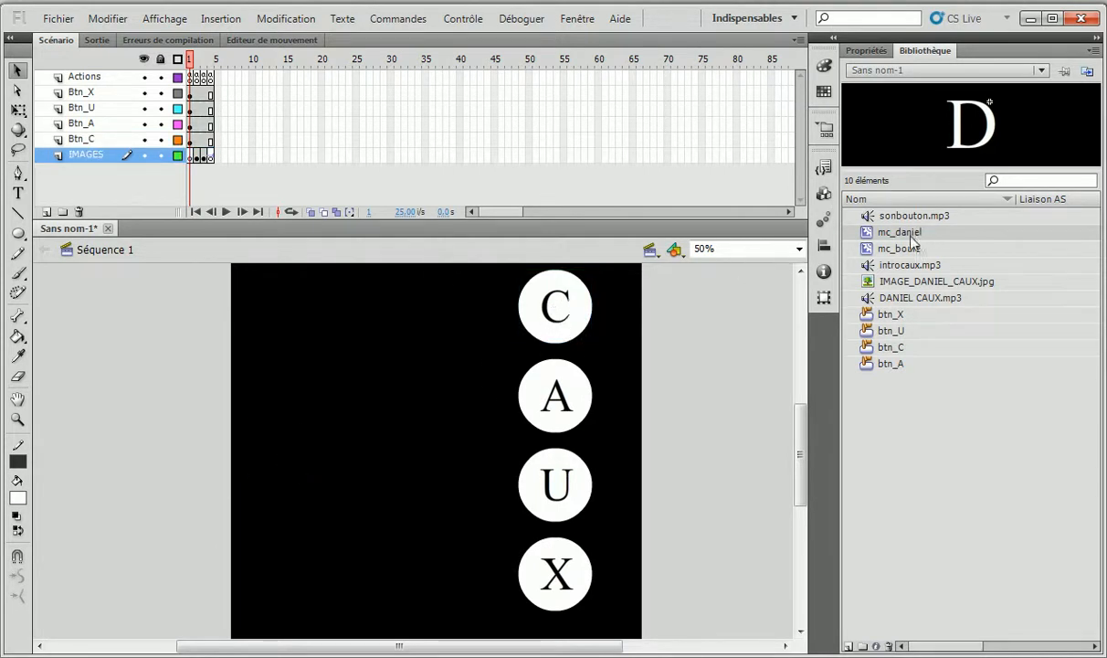
drag(898, 236, 296, 449)
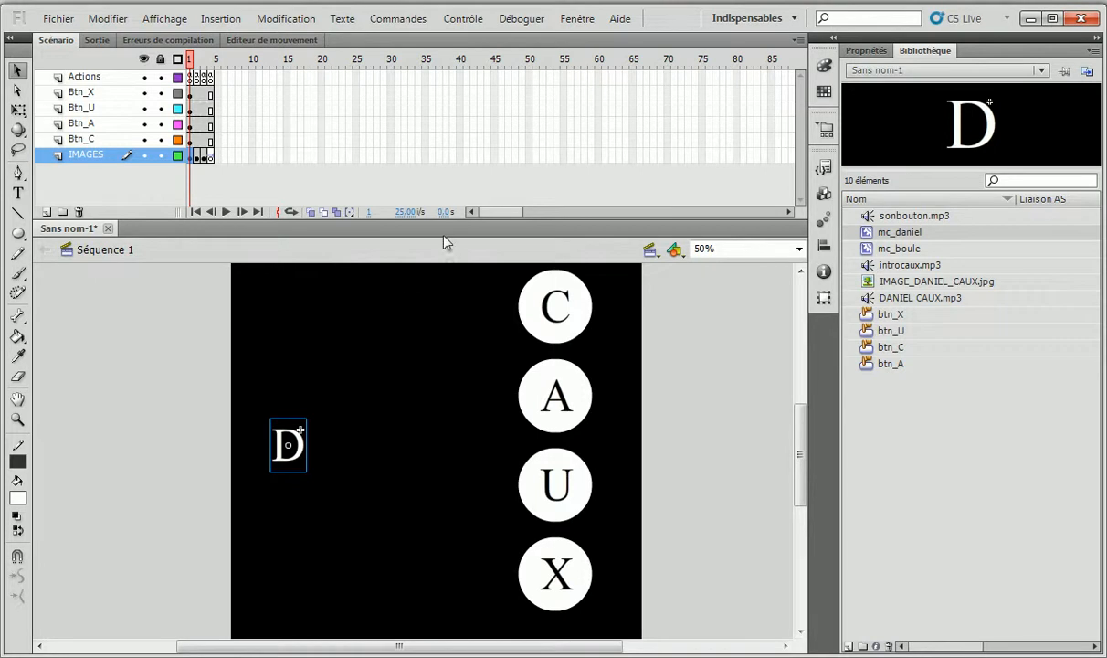
Open the btn_X symbol and add a layer above Calque 1 with a blank keyframe on its pressed (Abaissé) state.
click(210, 155)
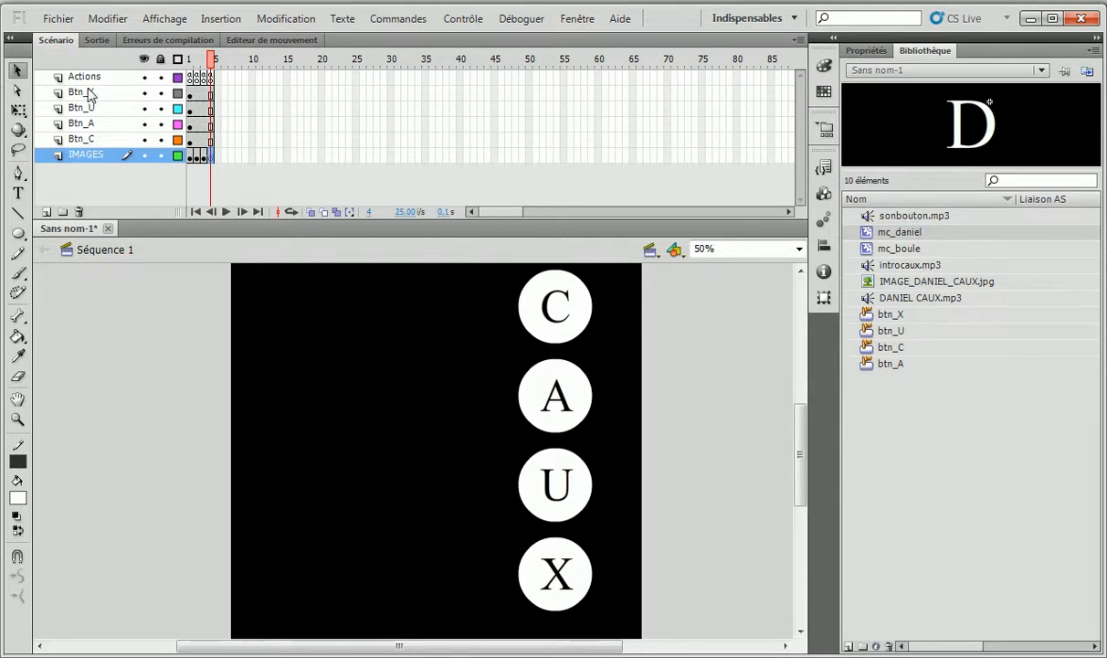
click(866, 316)
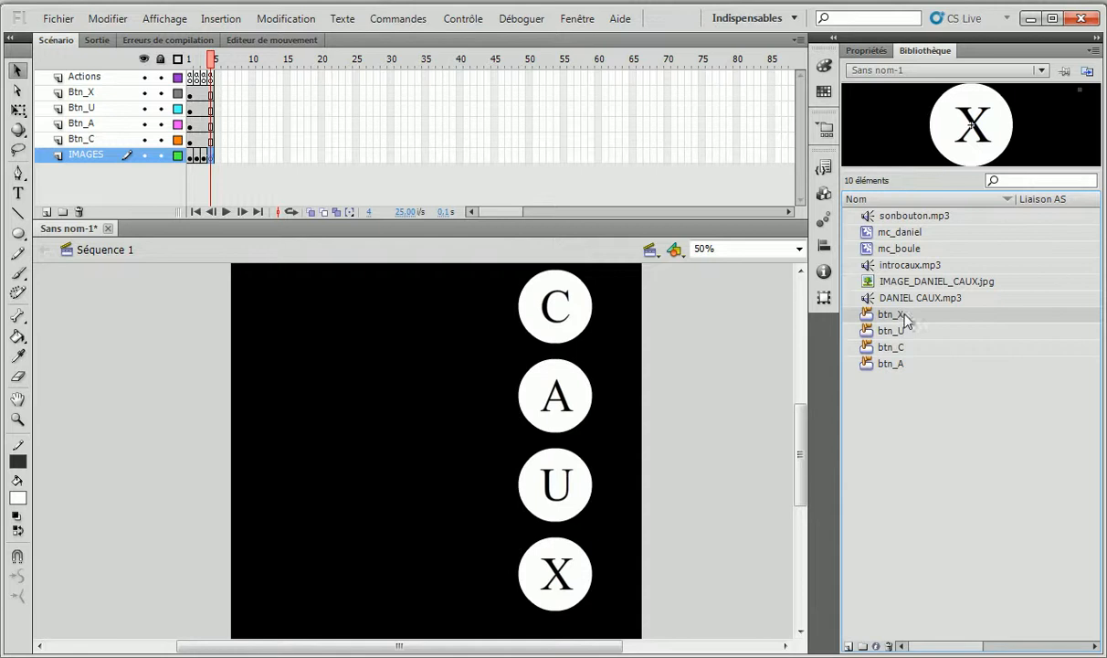
double_click(866, 314)
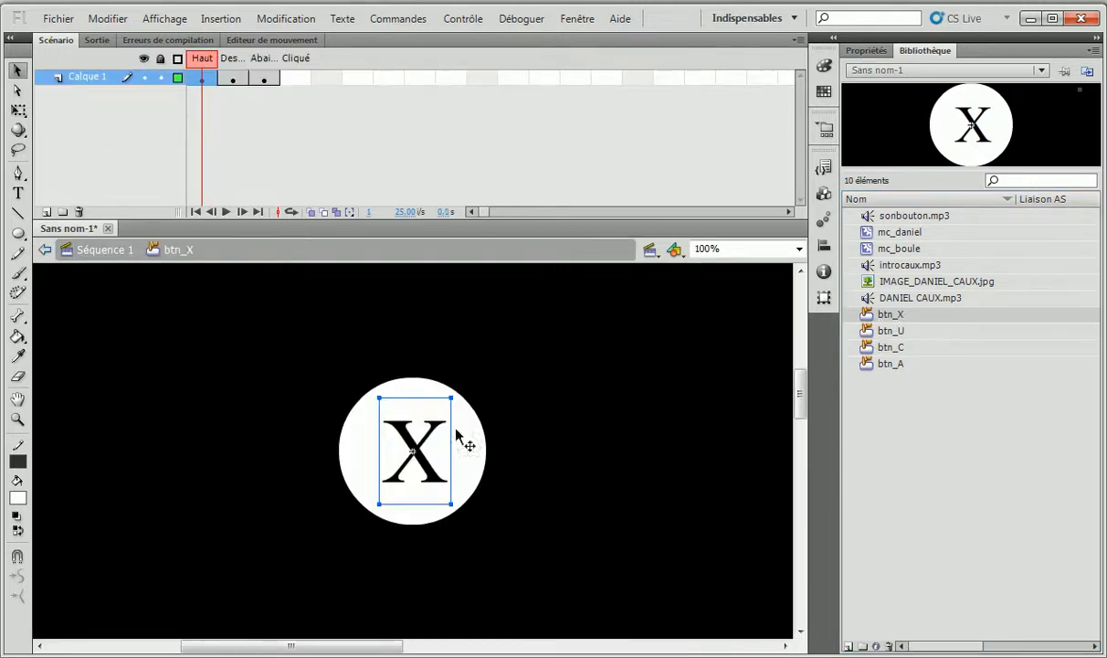
click(264, 78)
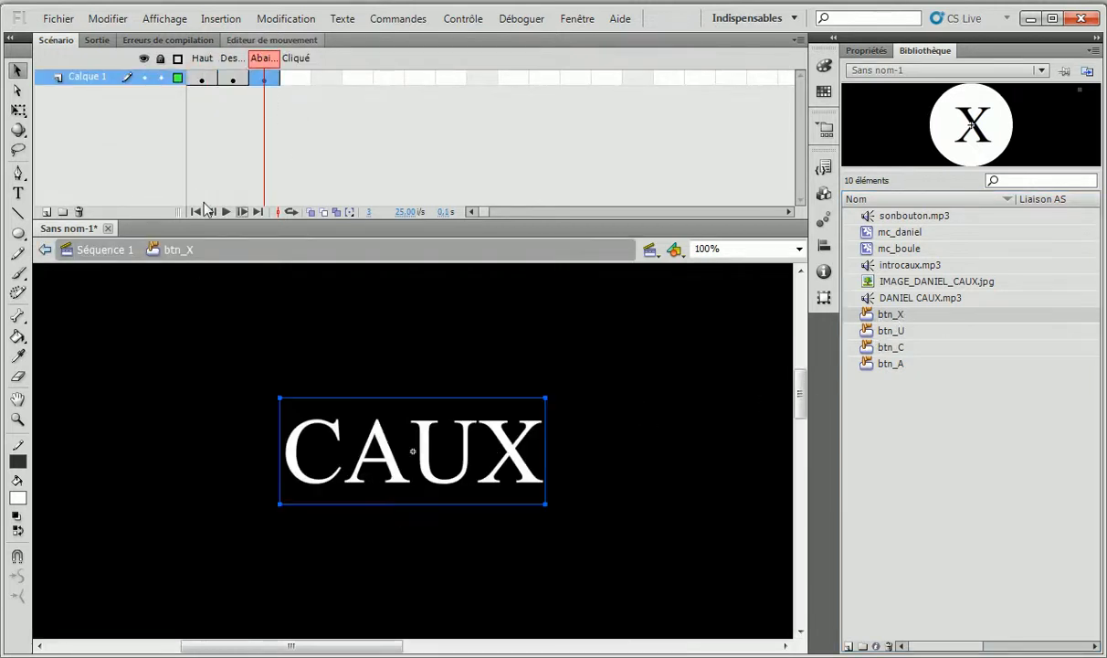
click(46, 211)
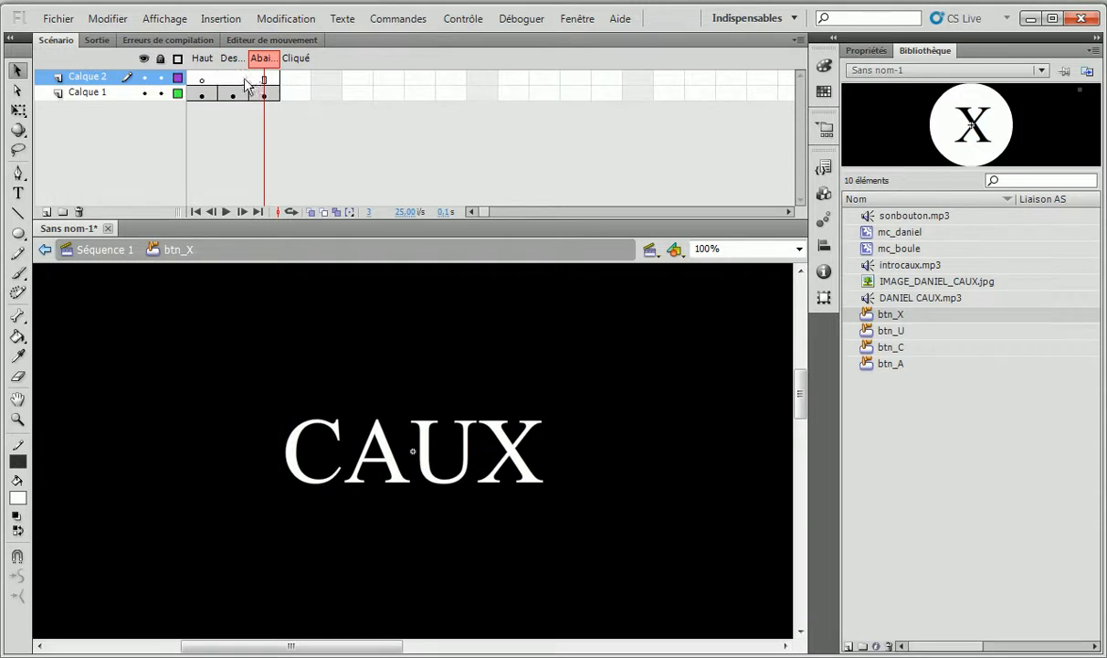
right_click(262, 82)
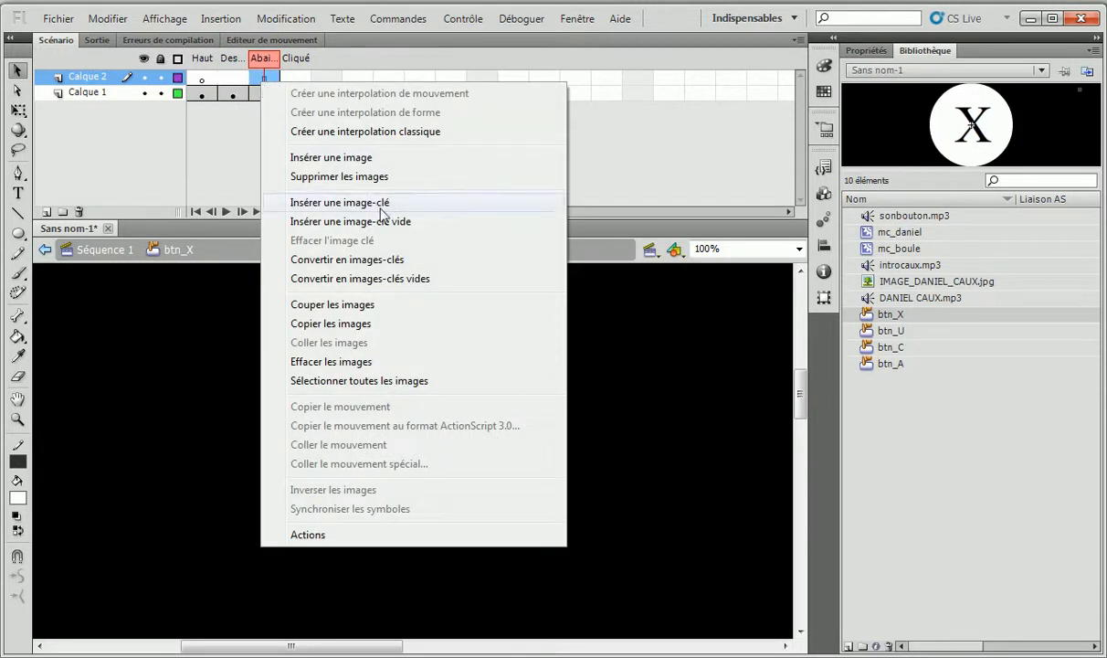
click(380, 212)
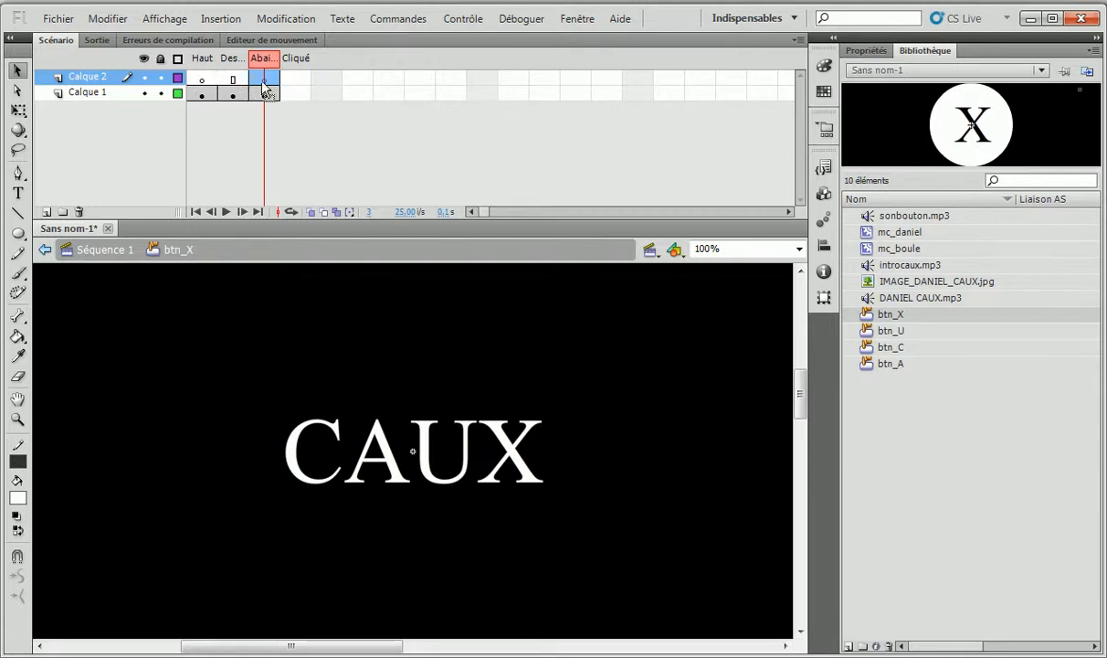
Add the sonbouton.mp3 sound to the new layer's pressed-state keyframe in btn_X and return to Séquence 1.
key(F6)
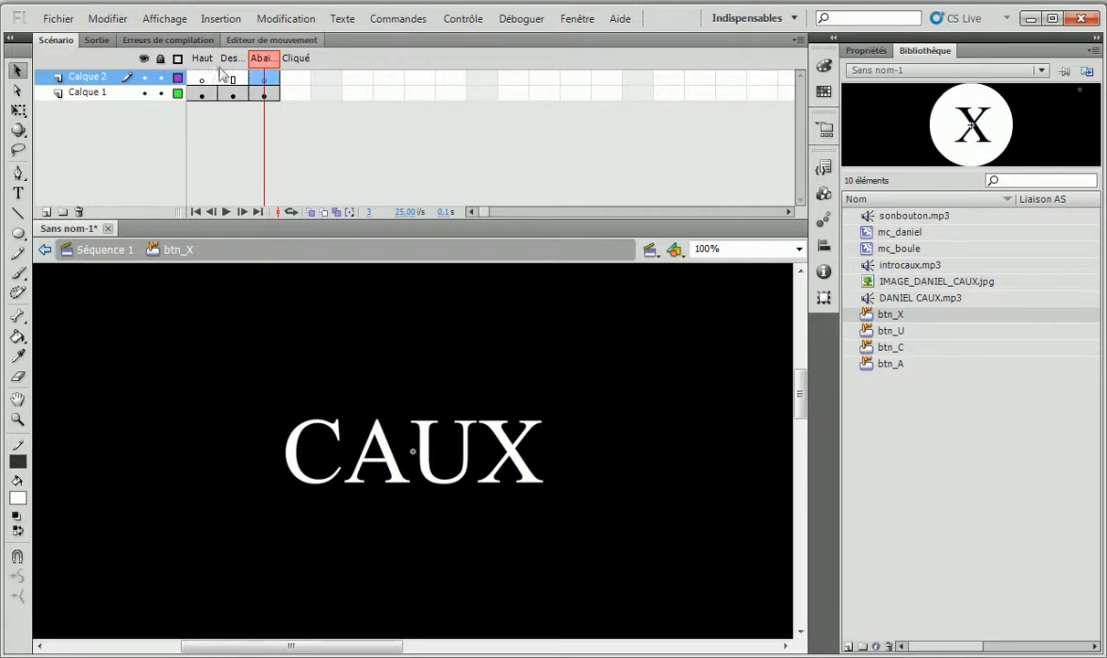
right_click(264, 82)
click(421, 46)
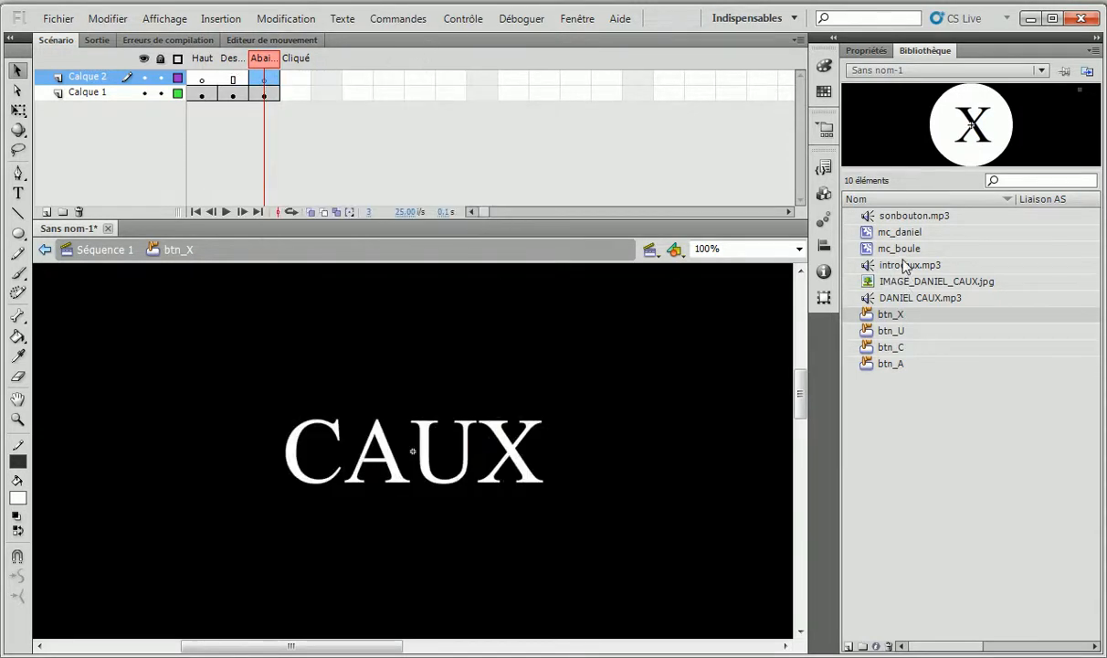
drag(913, 216, 412, 450)
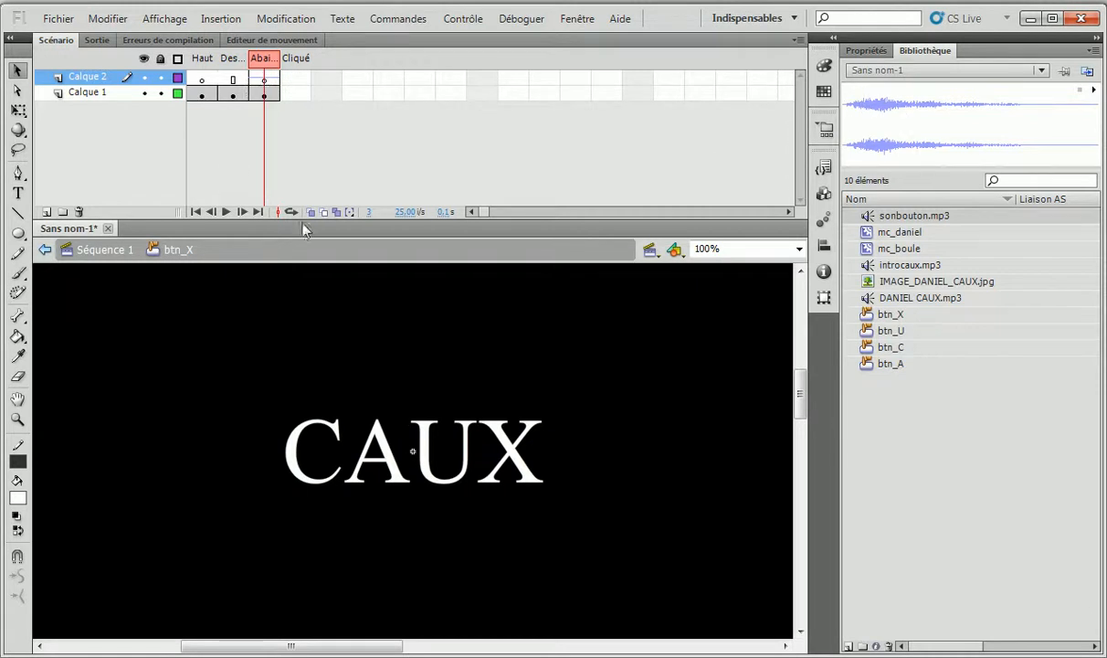
click(101, 250)
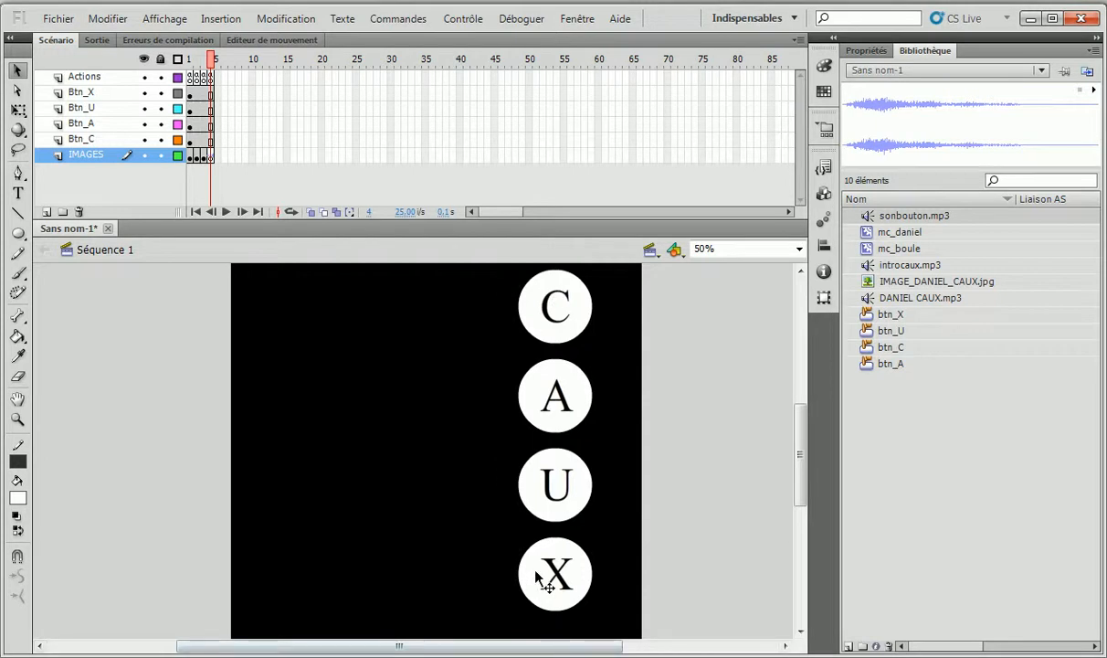
Test the movie to check the X button's pressed state and sound, and close the preview.
key(ctrl+Return)
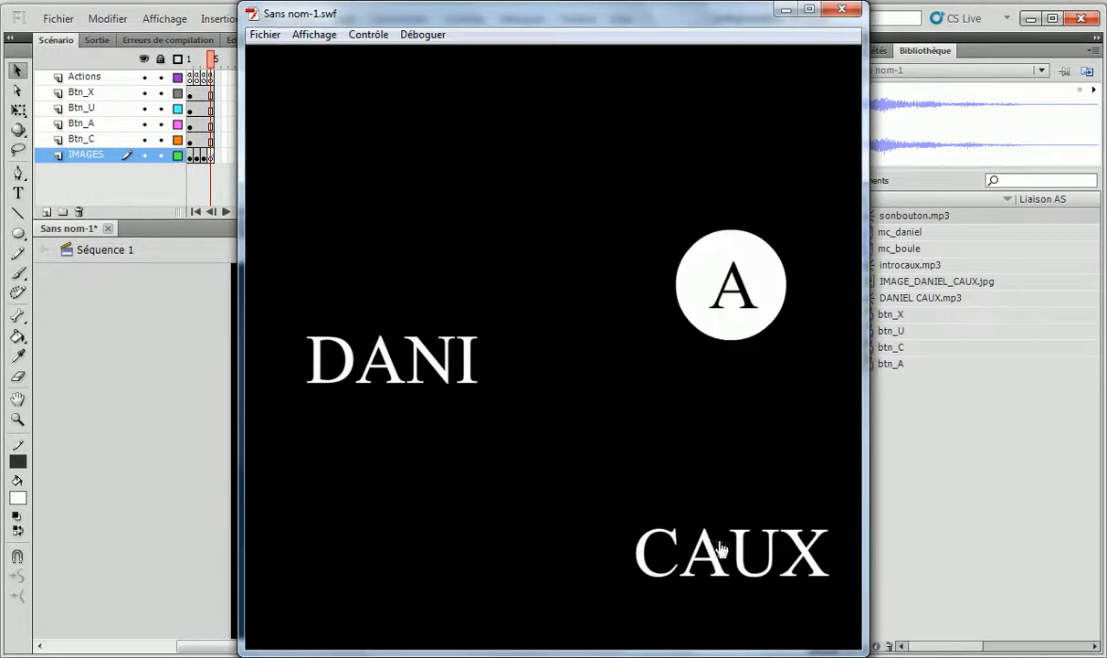
click(842, 9)
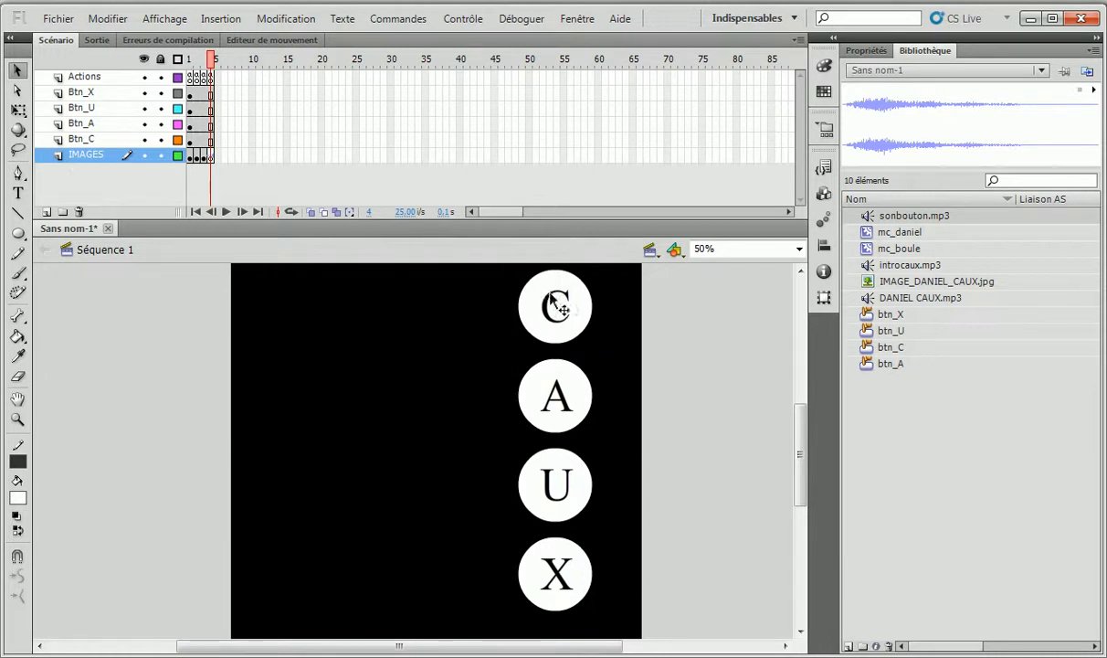
Add a layer named son directly above the IMAGES layer.
click(48, 212)
double_click(91, 156)
text(sons)
key(BackSpace)
key(Return)
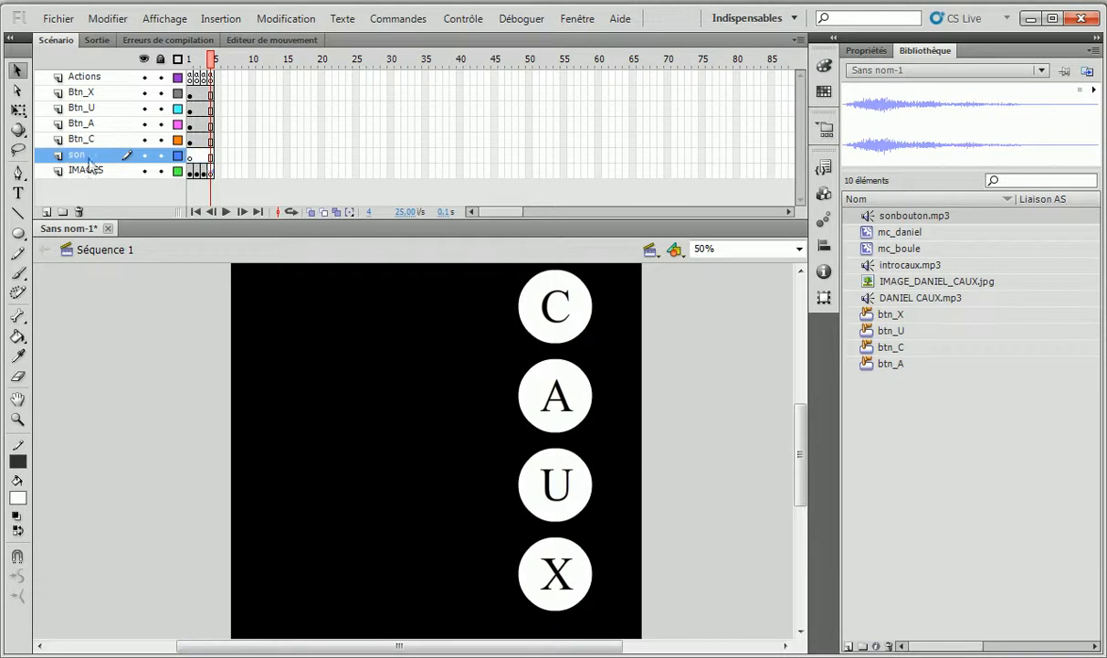
Insert a blank keyframe at frame 2 of the son layer.
right_click(211, 157)
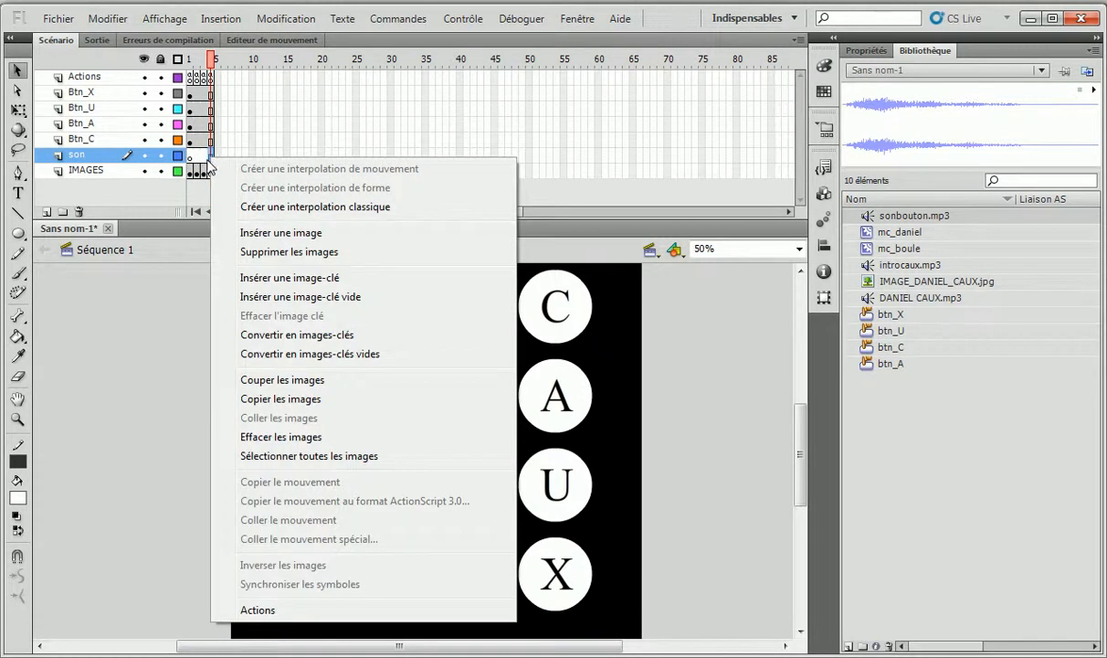
right_click(191, 157)
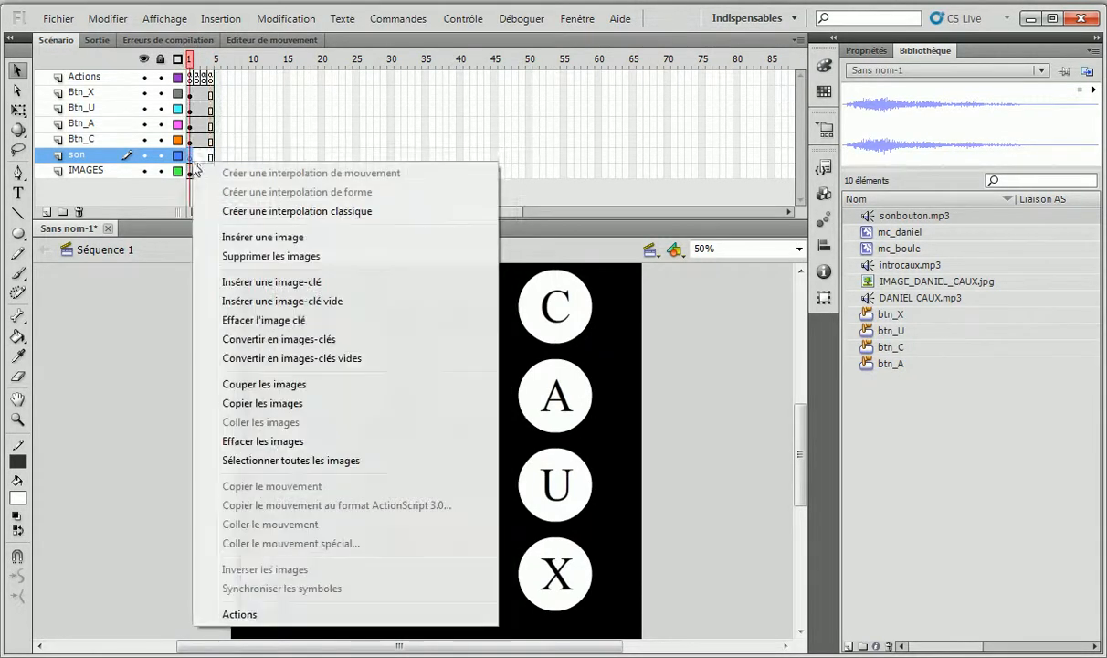
click(197, 157)
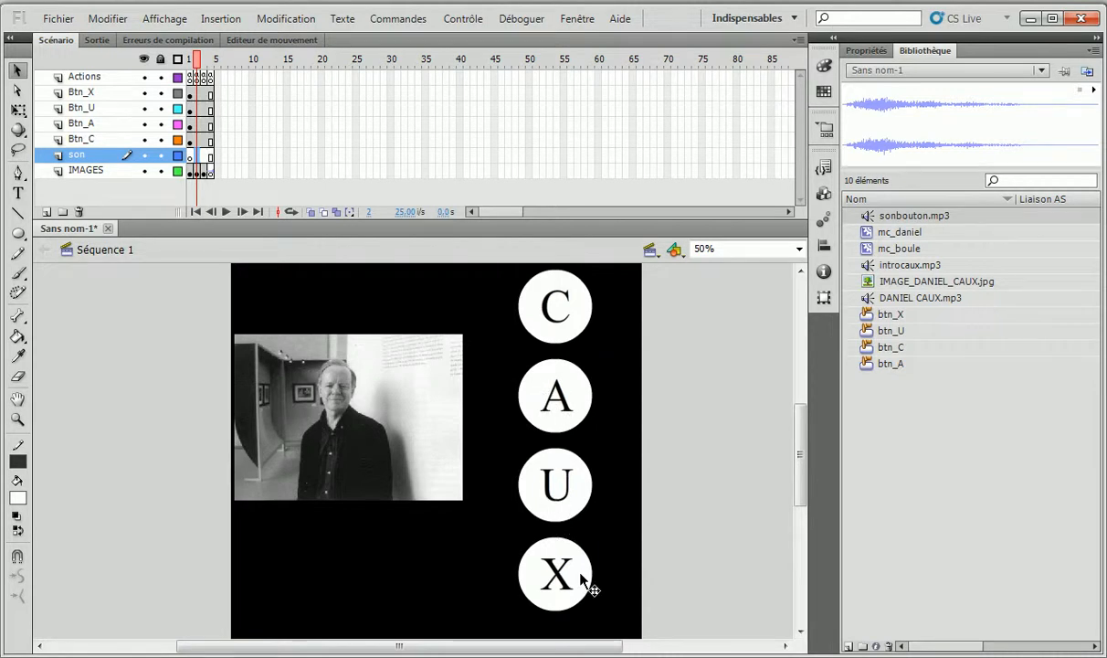
right_click(195, 154)
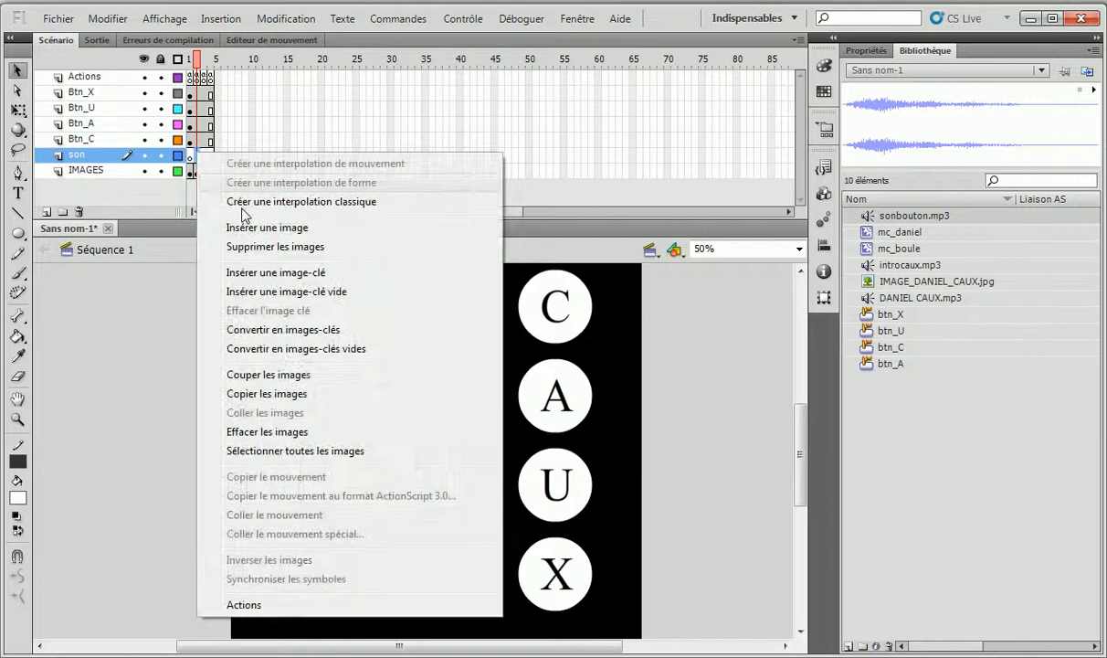
click(324, 294)
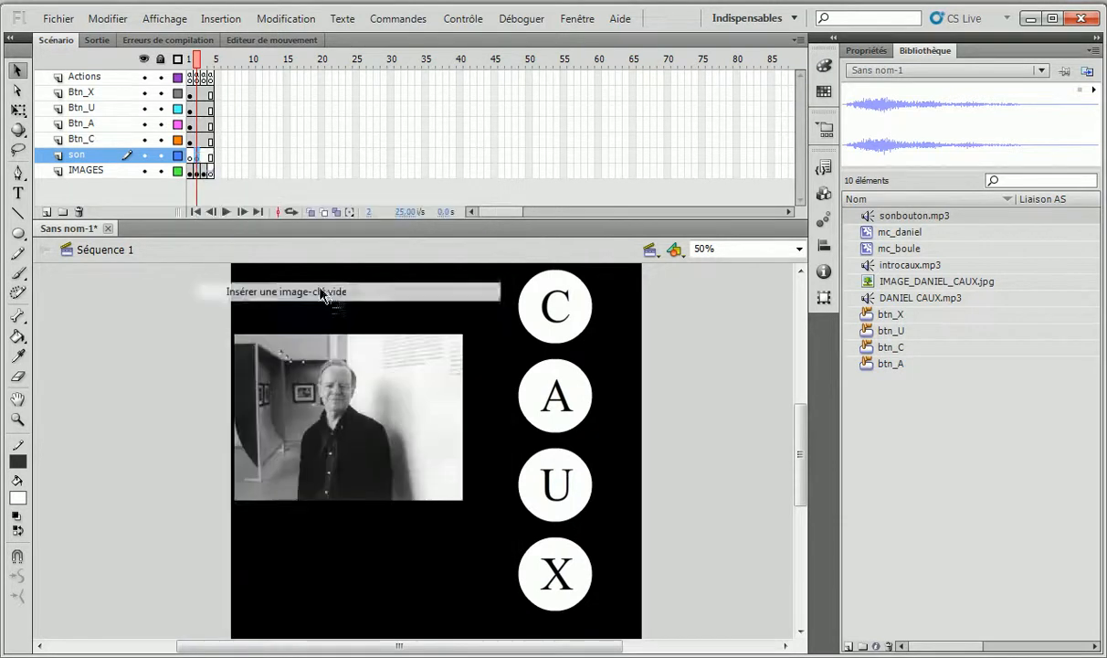
Assign the sound introcaux.mp3 to frame 1 of the son layer with synchronisation set to Evénement.
click(191, 156)
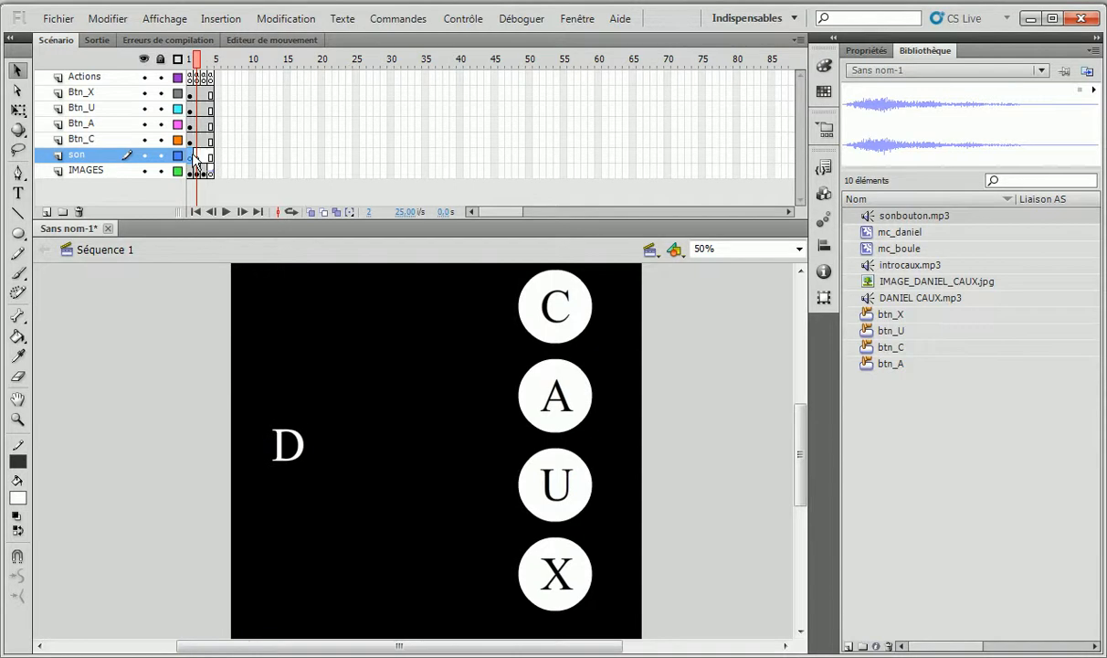
click(868, 51)
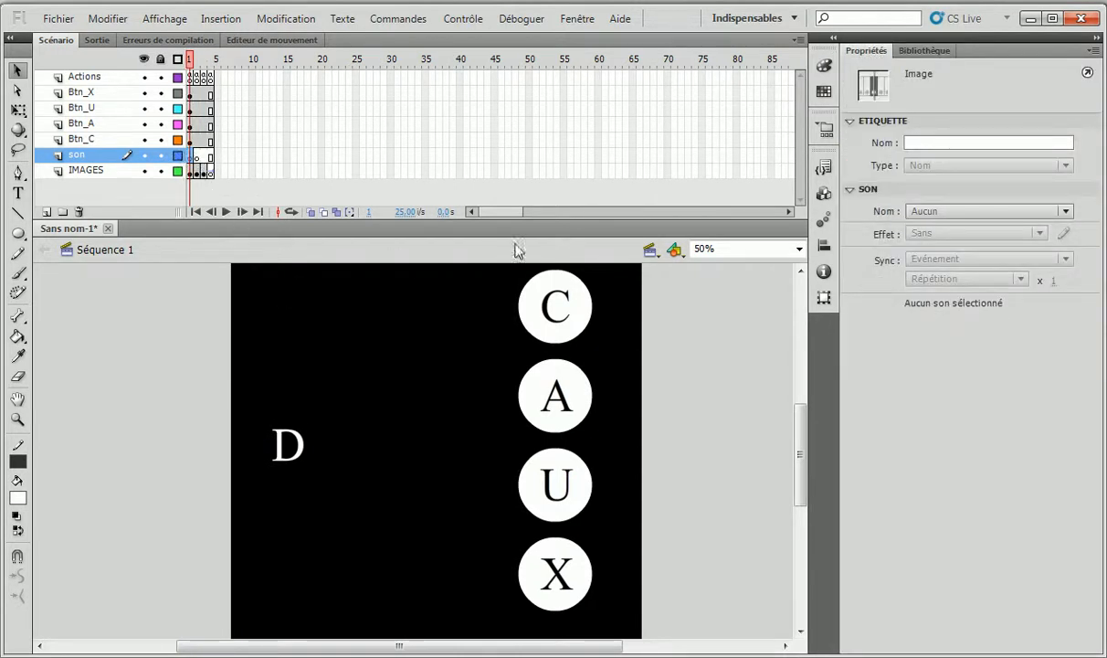
click(971, 212)
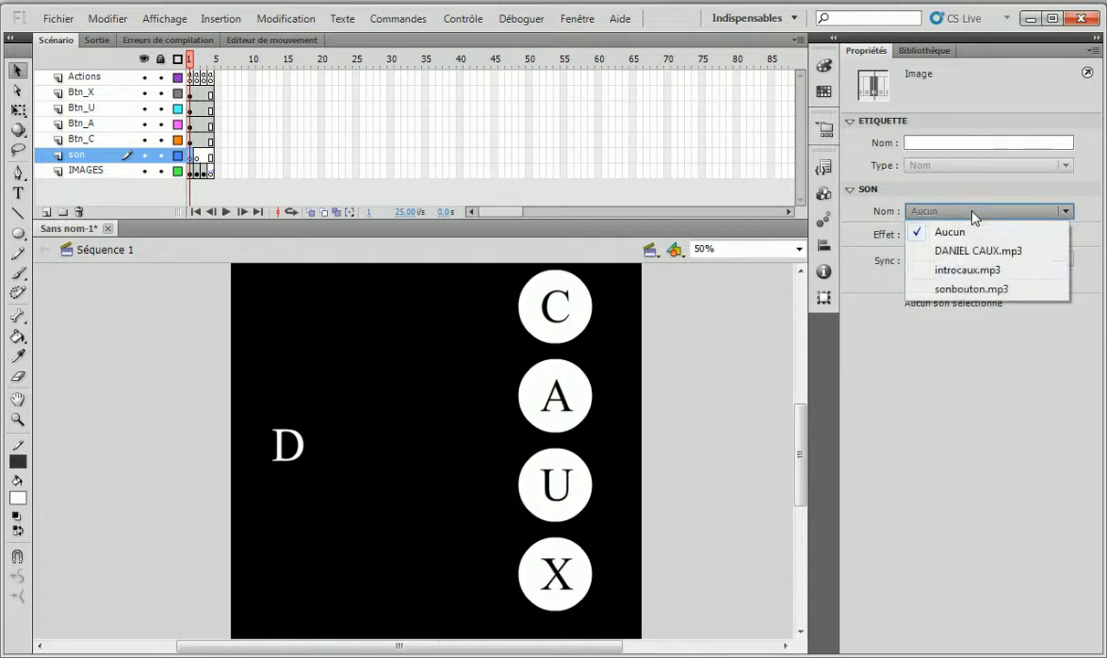
click(982, 270)
click(1010, 260)
click(959, 280)
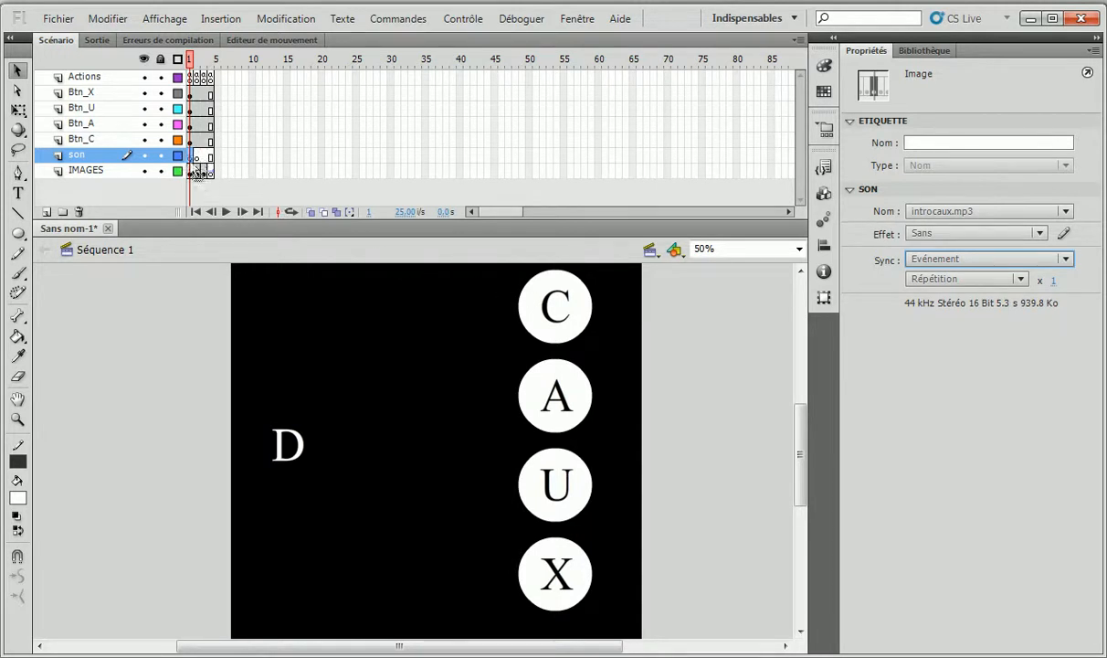
Assign introcaux.mp3 to frame 2 of the son layer with synchronisation set to Arrêt.
click(196, 156)
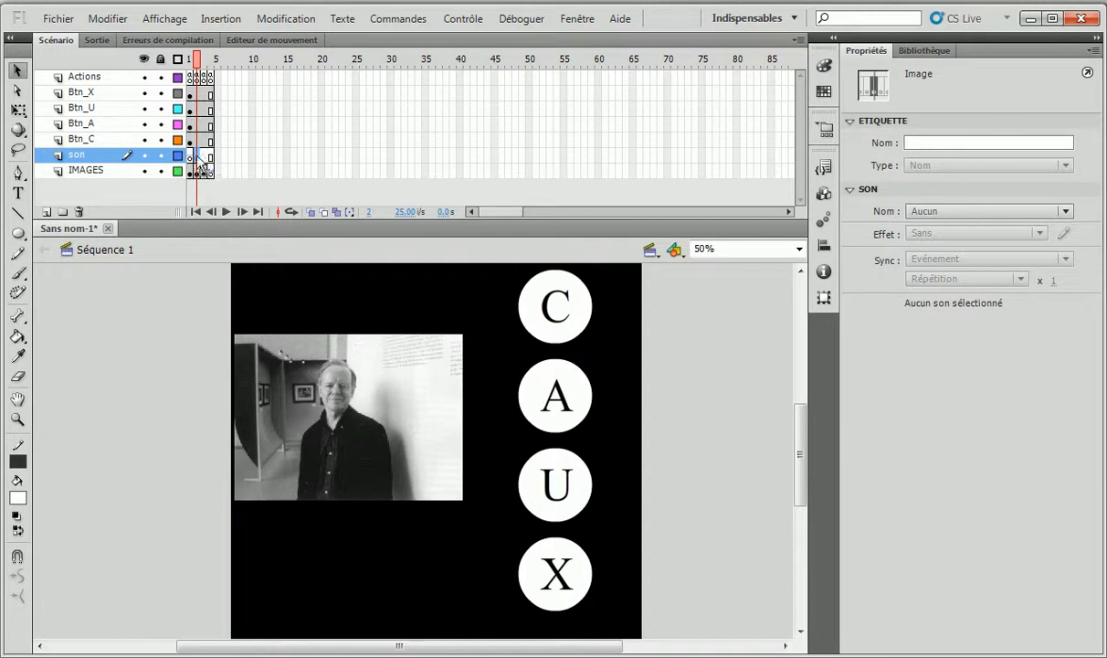
click(946, 210)
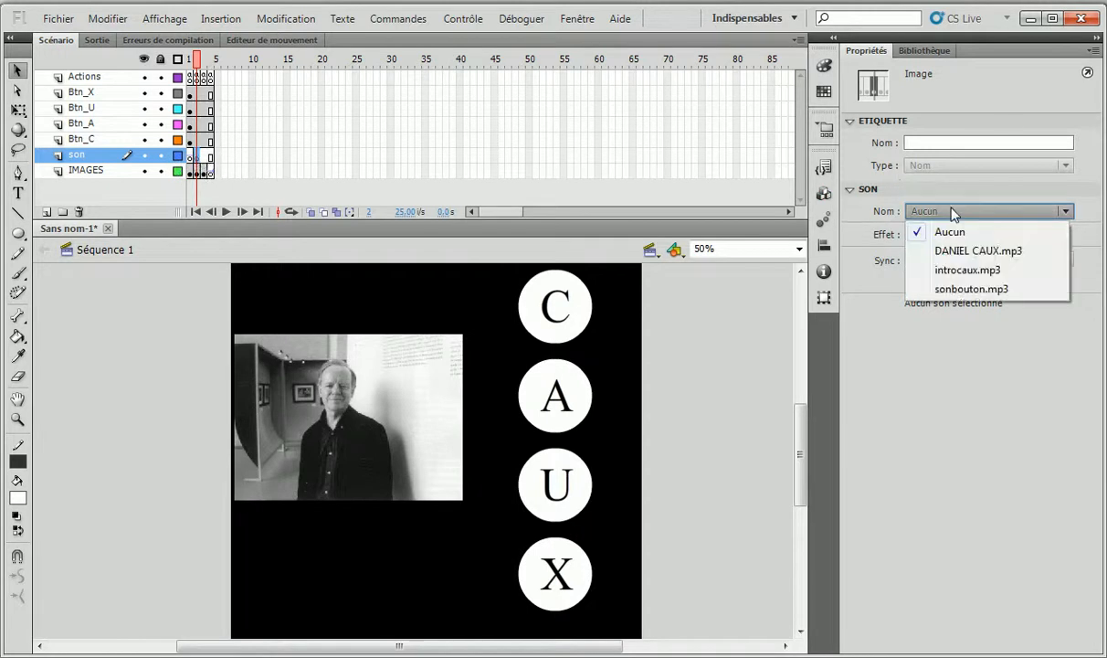
click(971, 270)
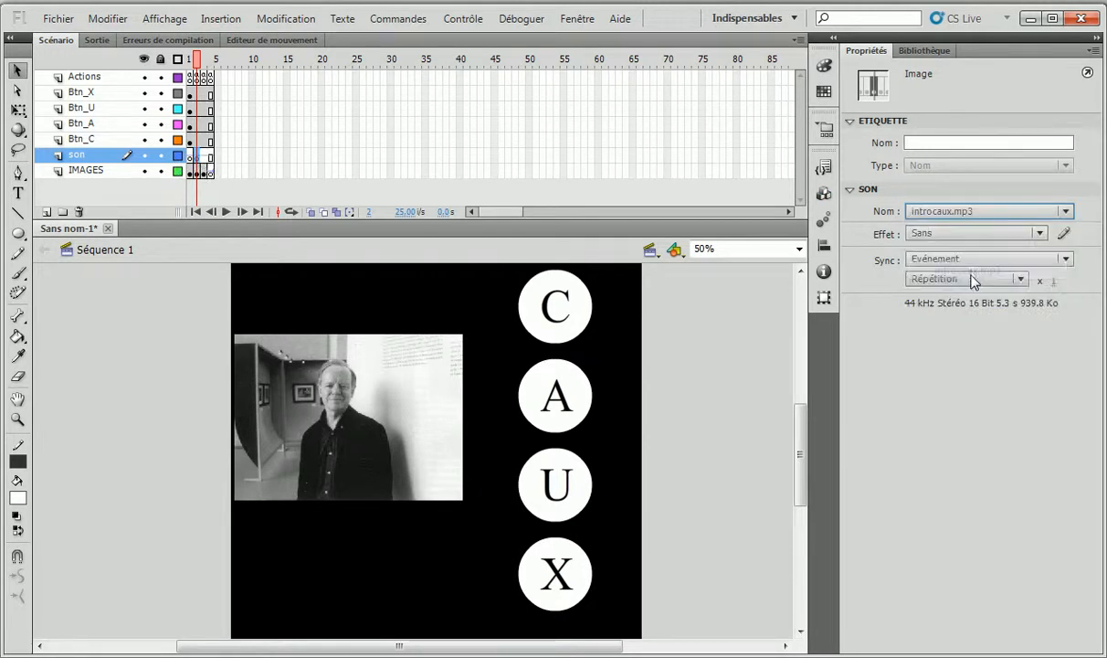
click(961, 258)
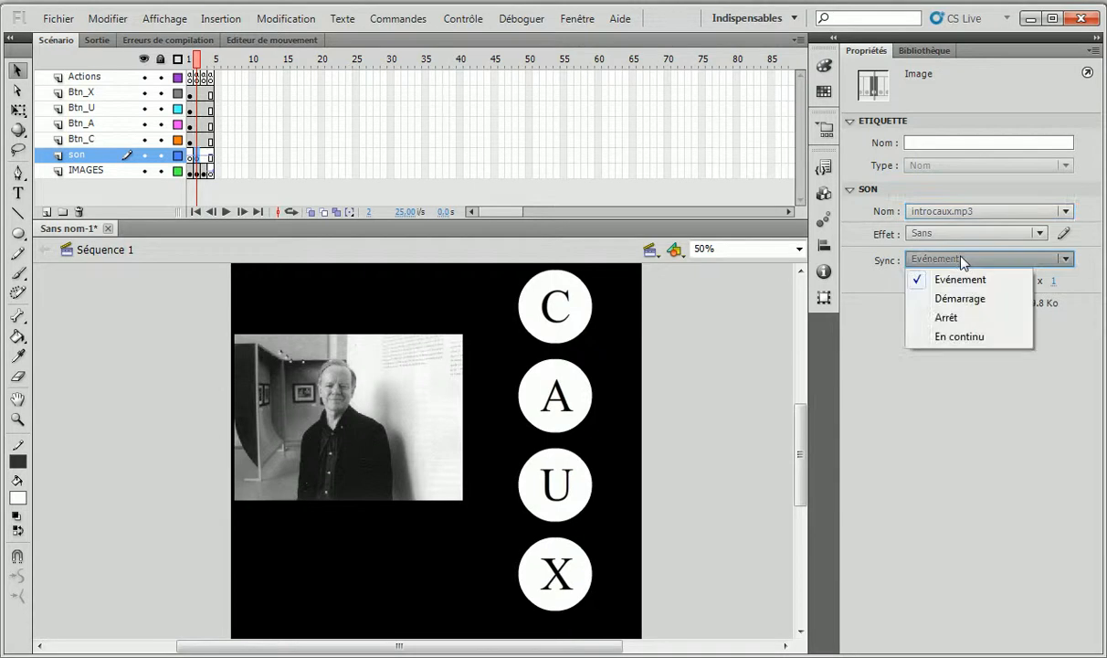
click(950, 317)
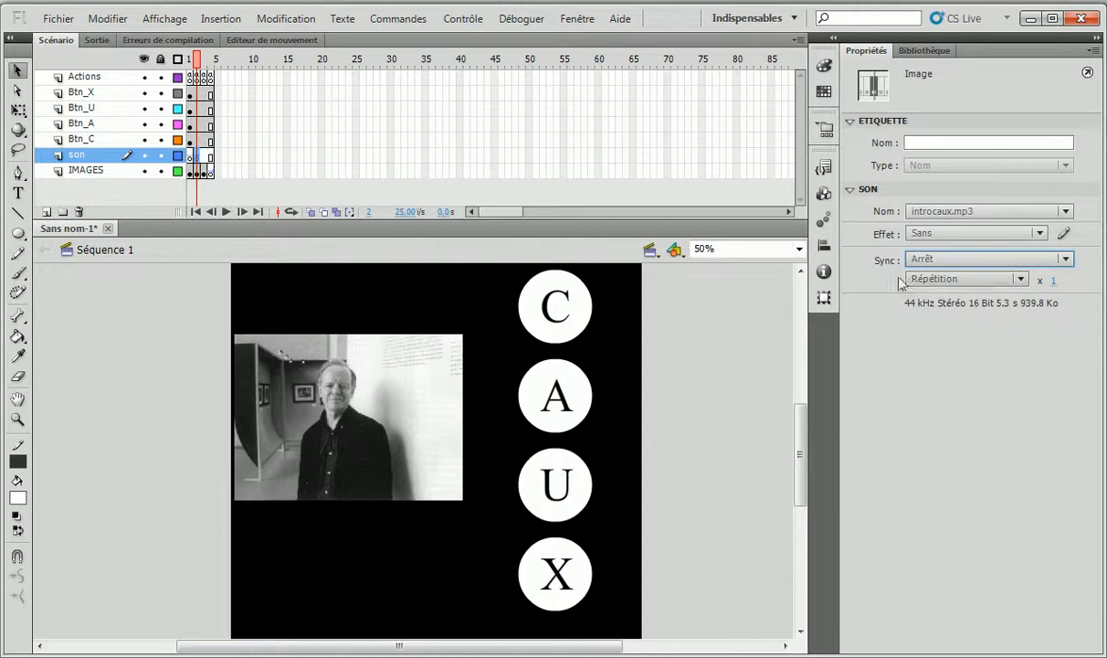
click(205, 159)
click(211, 158)
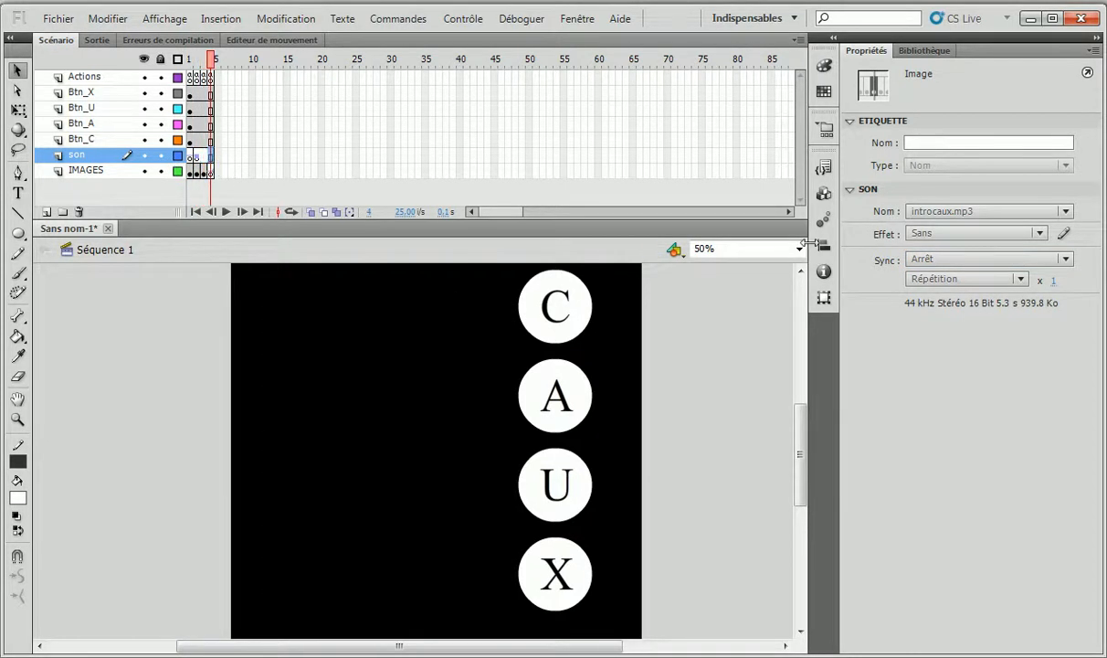
click(203, 160)
click(211, 157)
click(114, 194)
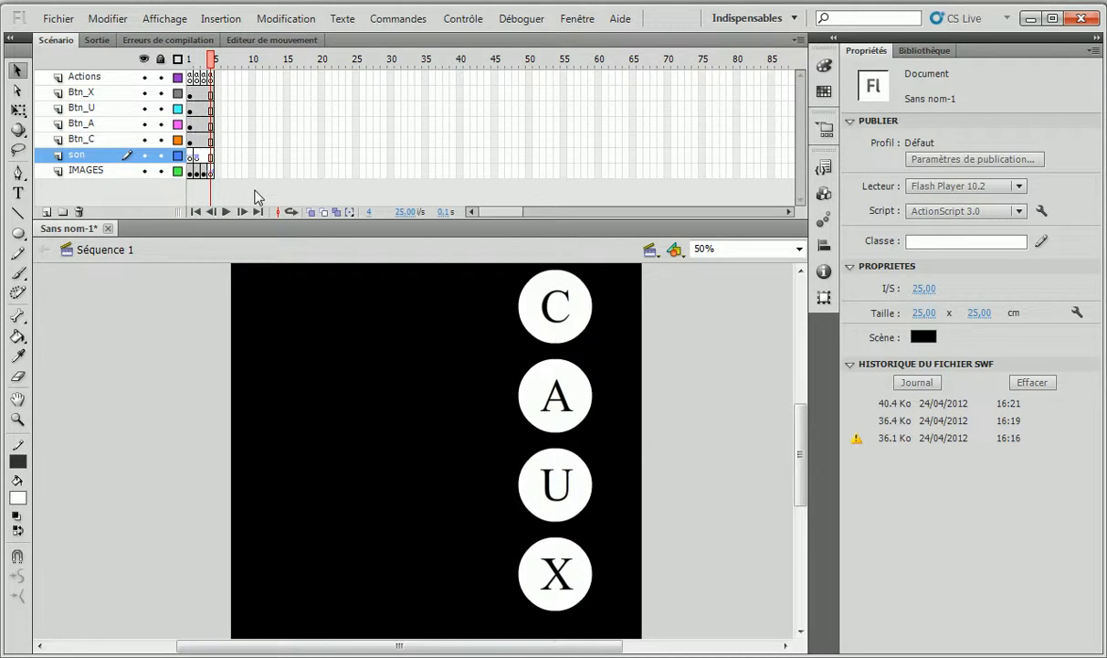
Test the movie by trying the A, C, U and X buttons with the introduction sound, and close the preview.
key(ctrl+Return)
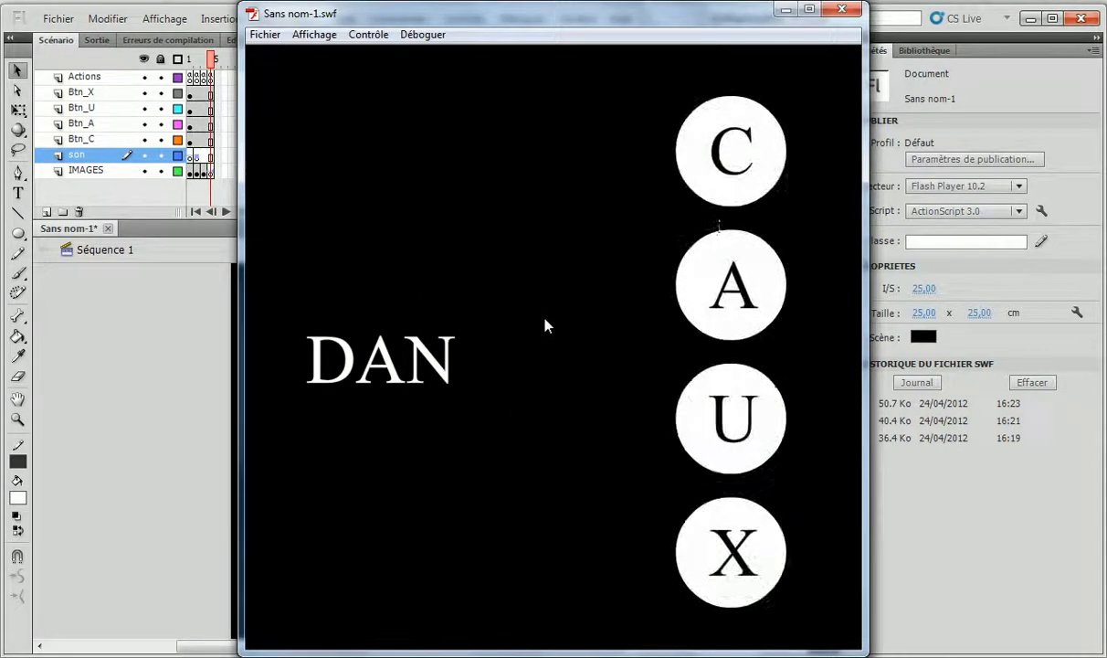
click(731, 297)
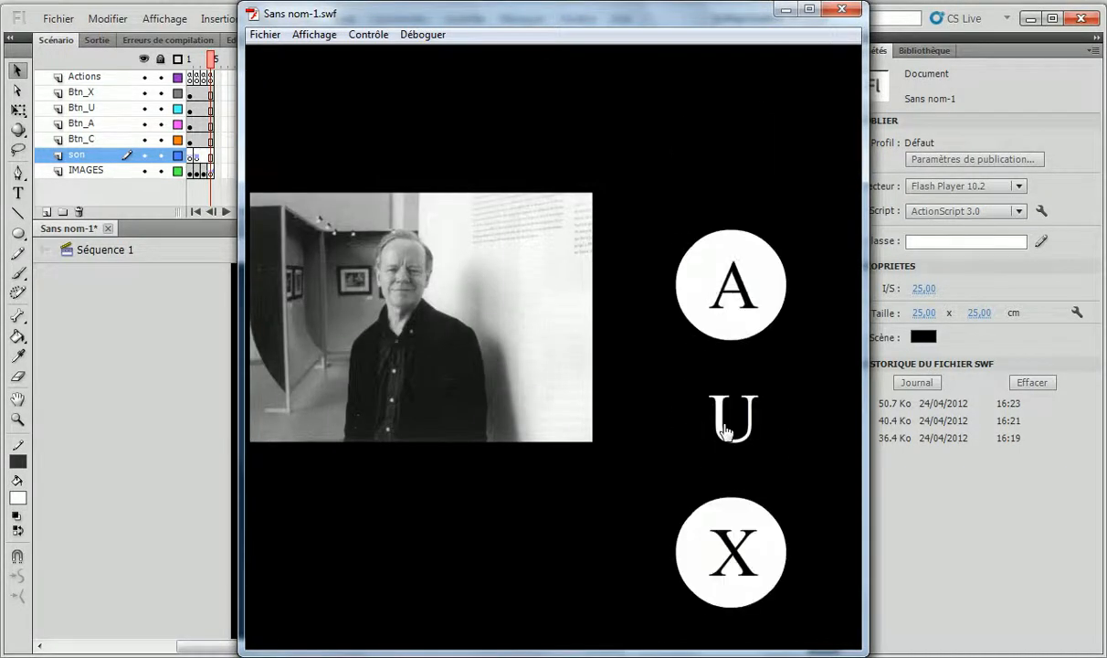
click(710, 169)
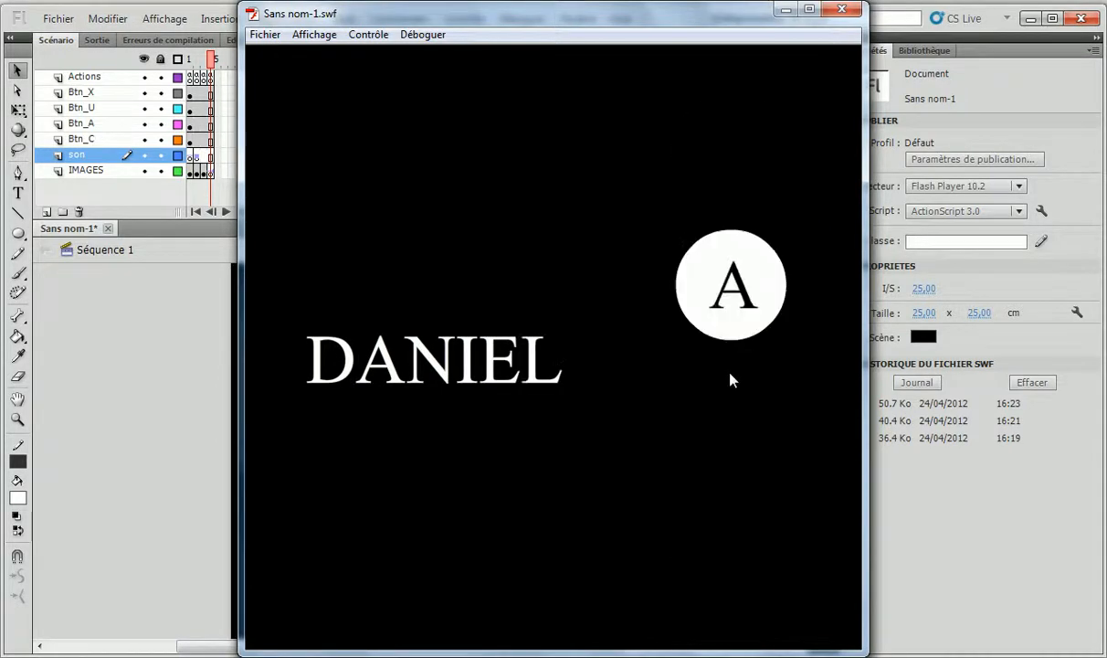
click(735, 318)
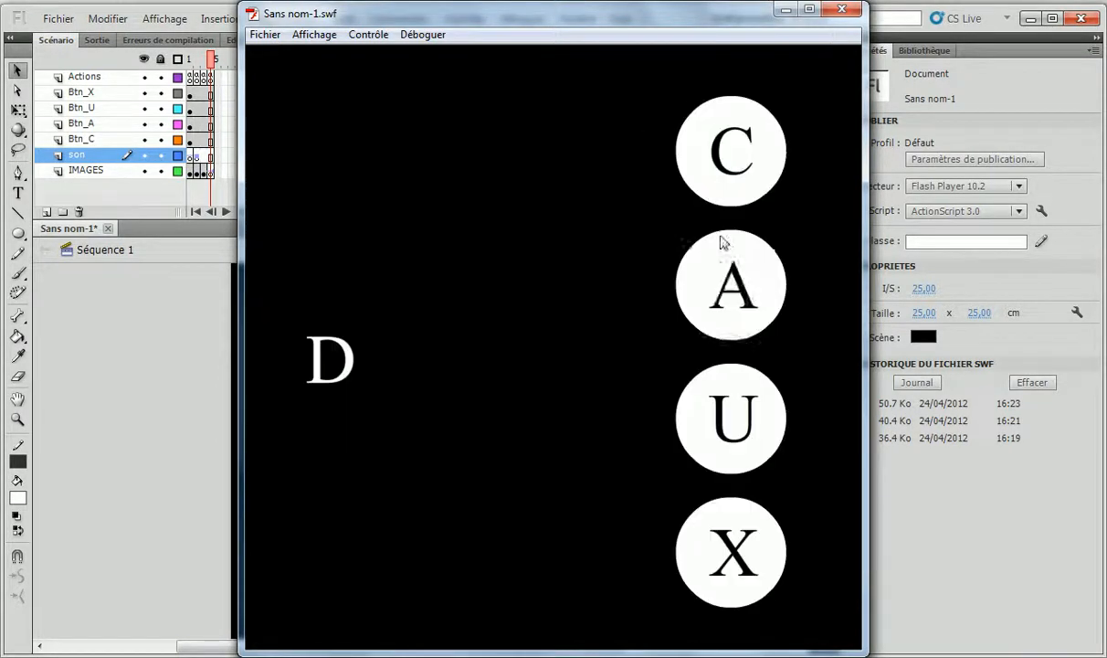
click(739, 422)
click(748, 567)
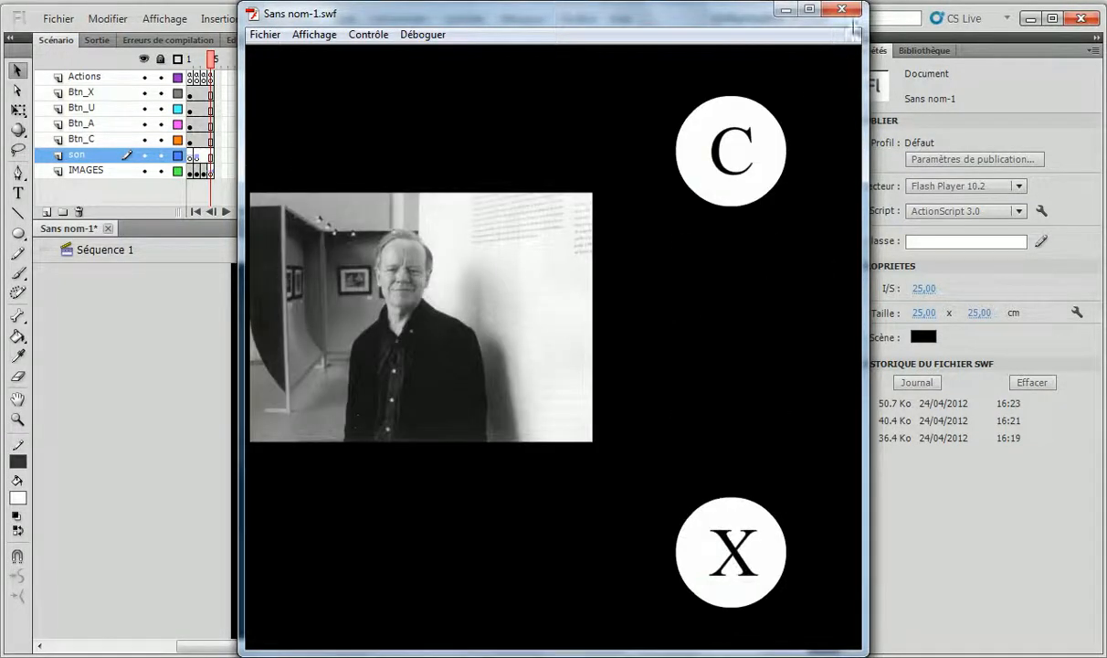
click(835, 11)
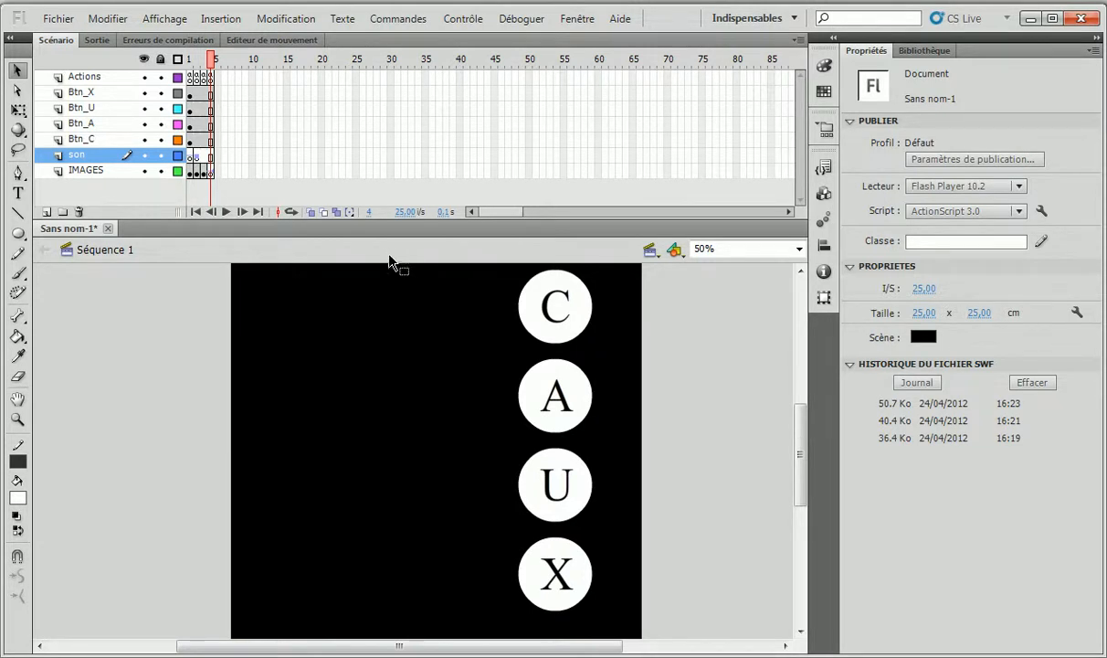
Save the document to the desktop (Bureau) as tutoflash.fla in the Document de Flash CS5 format.
click(59, 19)
click(119, 177)
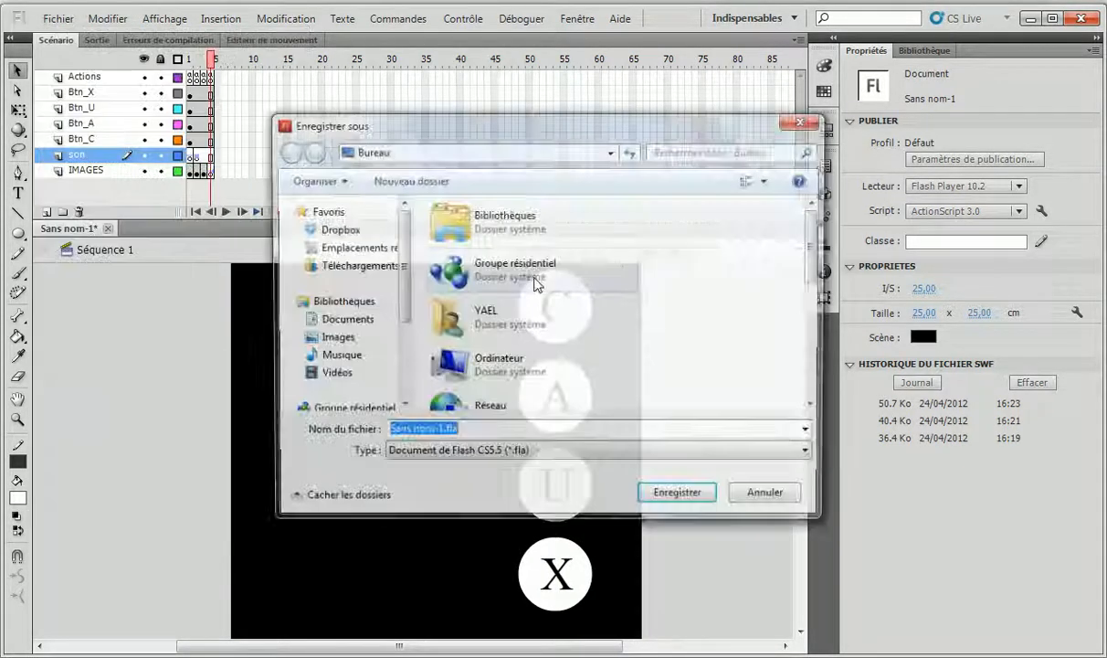
click(445, 437)
drag(444, 434, 353, 433)
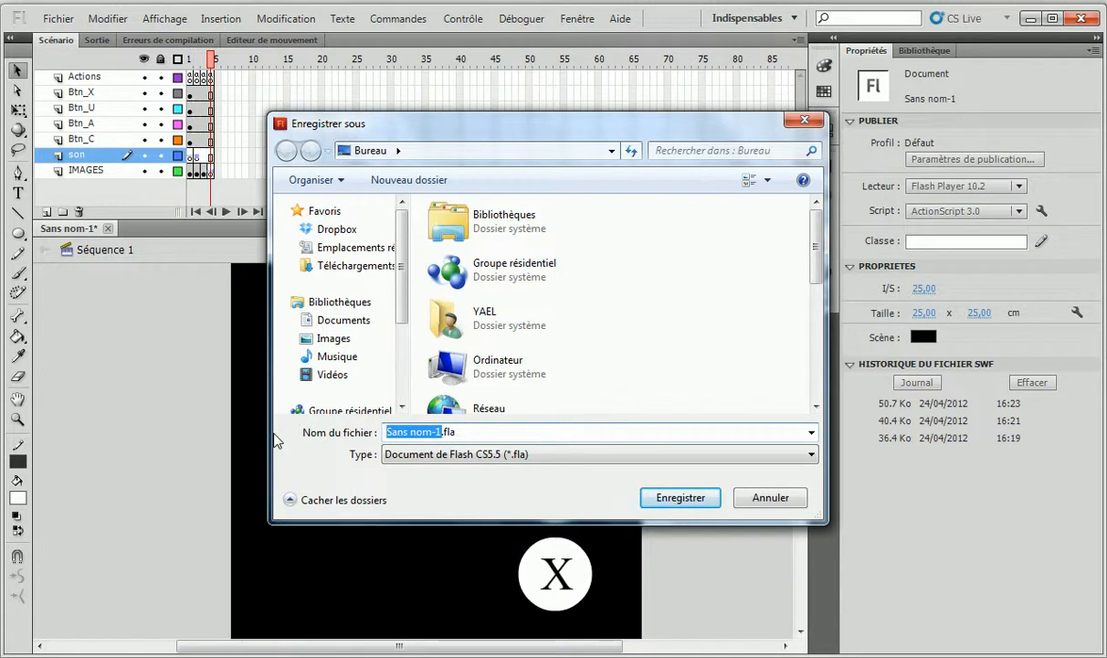
text(tutoflash)
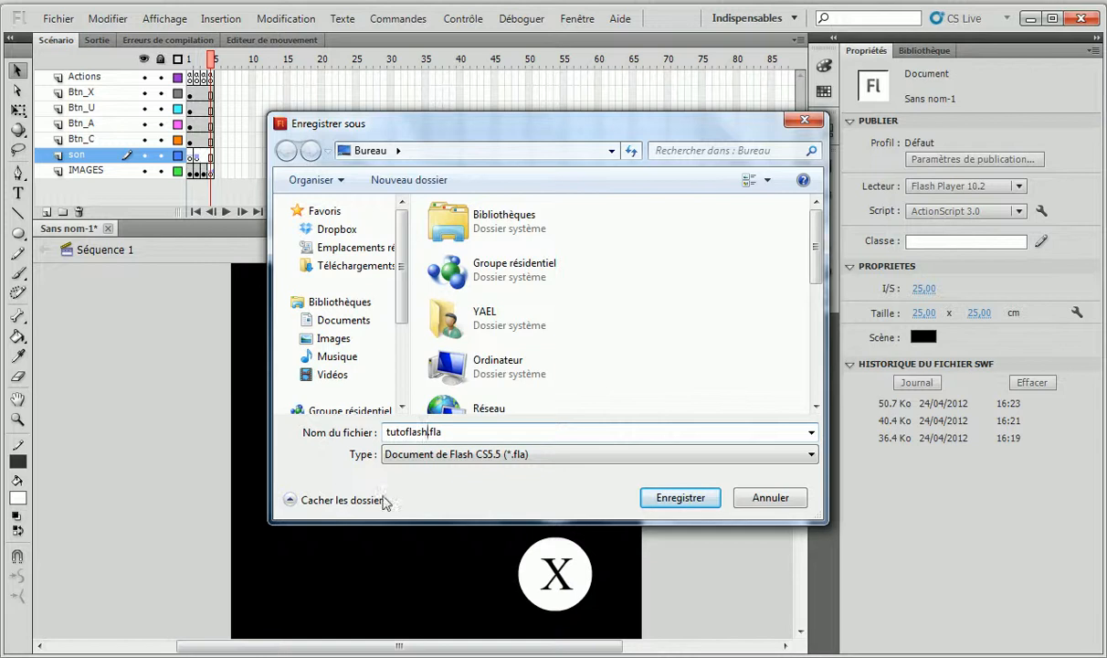
click(452, 454)
click(501, 491)
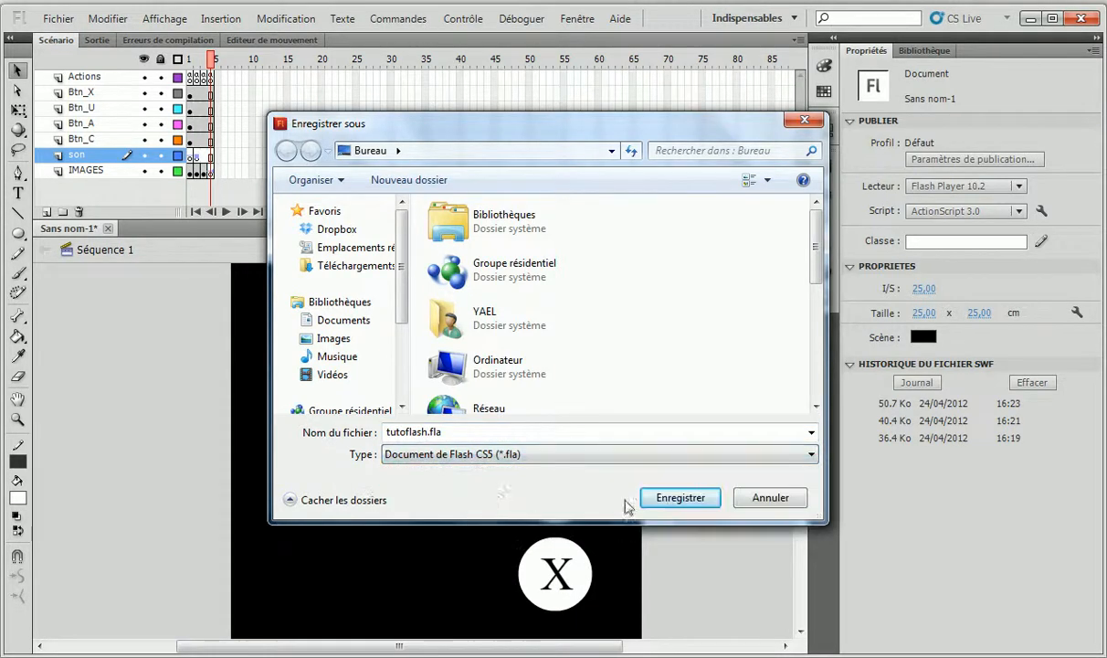
click(679, 498)
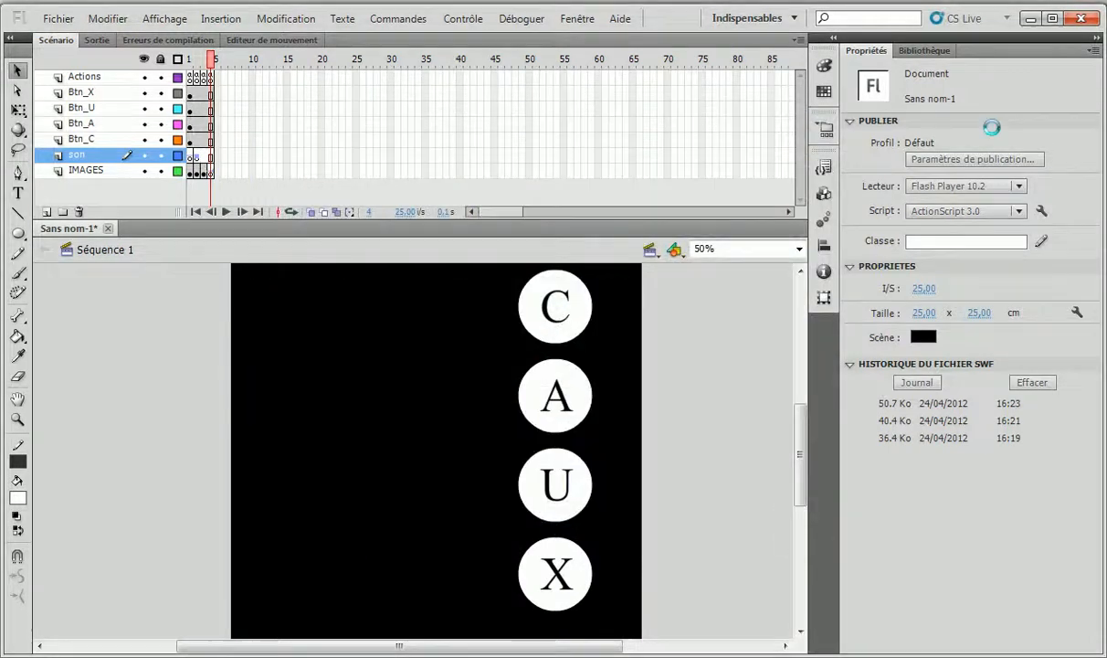
Check the saved tutoflash.fla on the desktop and compare it with the existing SWF animation file.
click(1029, 19)
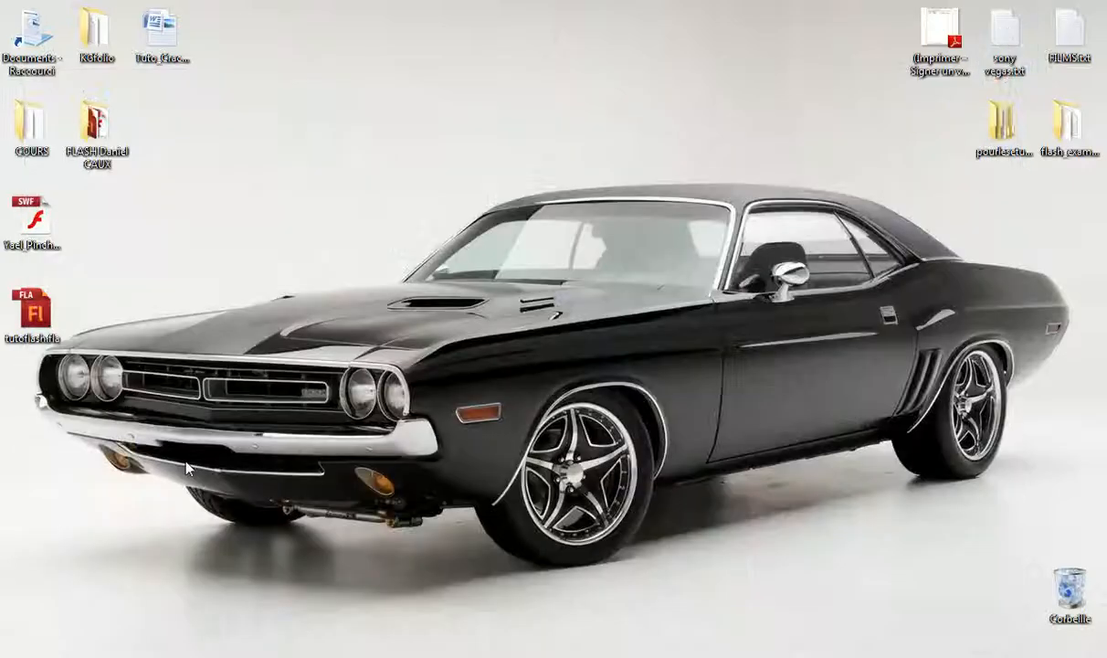
click(28, 319)
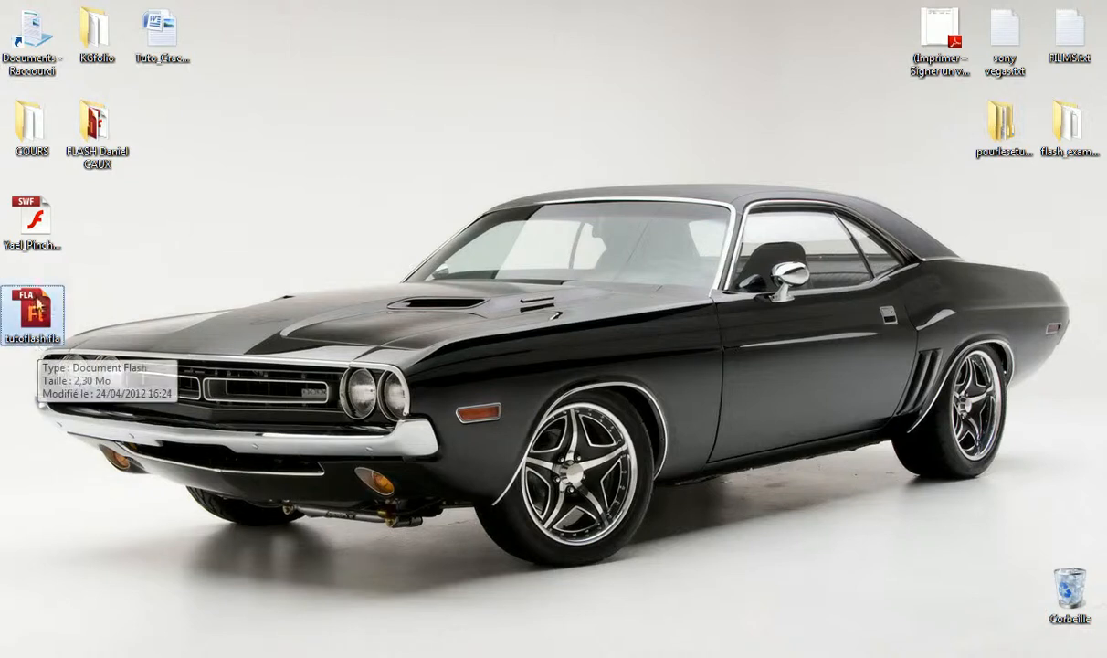
click(34, 223)
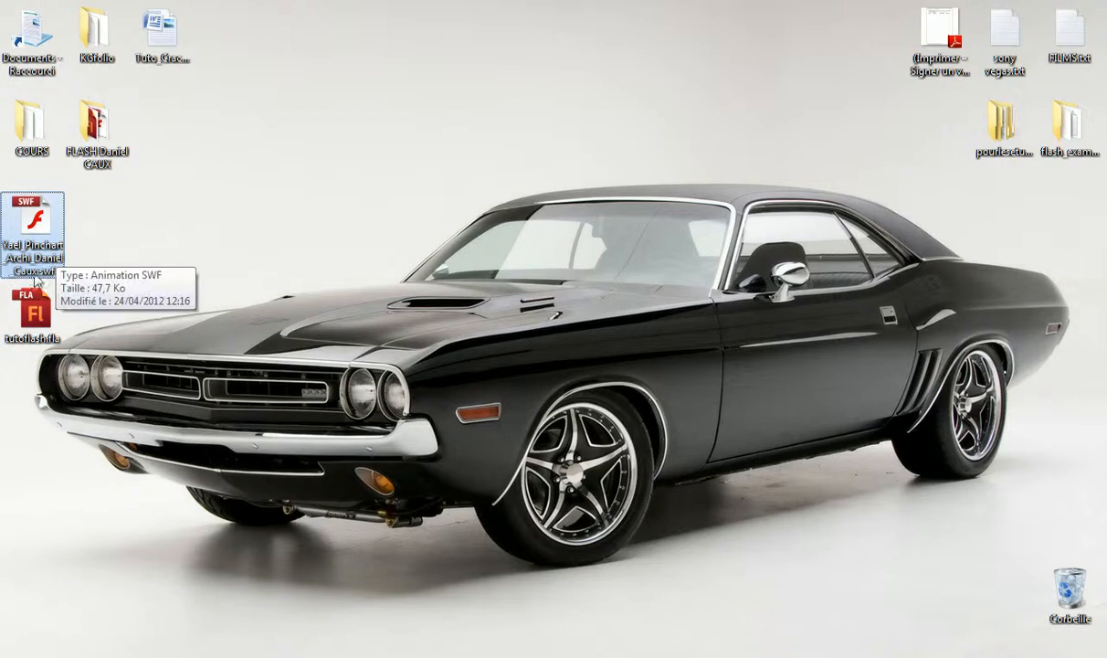
click(59, 316)
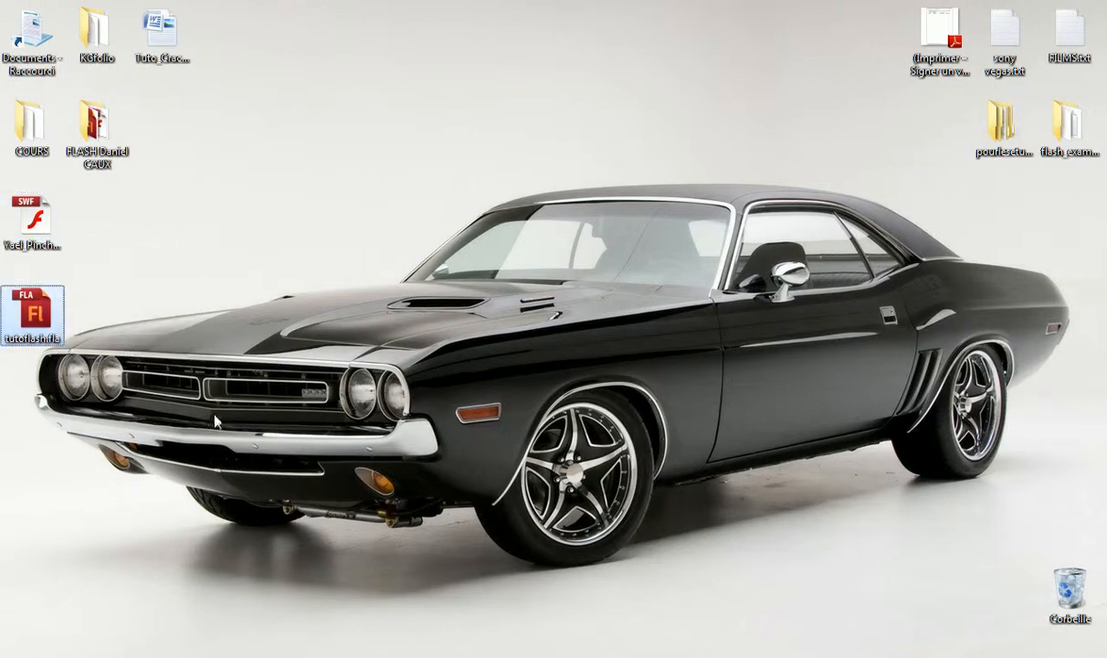
Switch back to Flash, test the movie to generate tutoflash.swf beside the saved document, and close the preview.
click(203, 656)
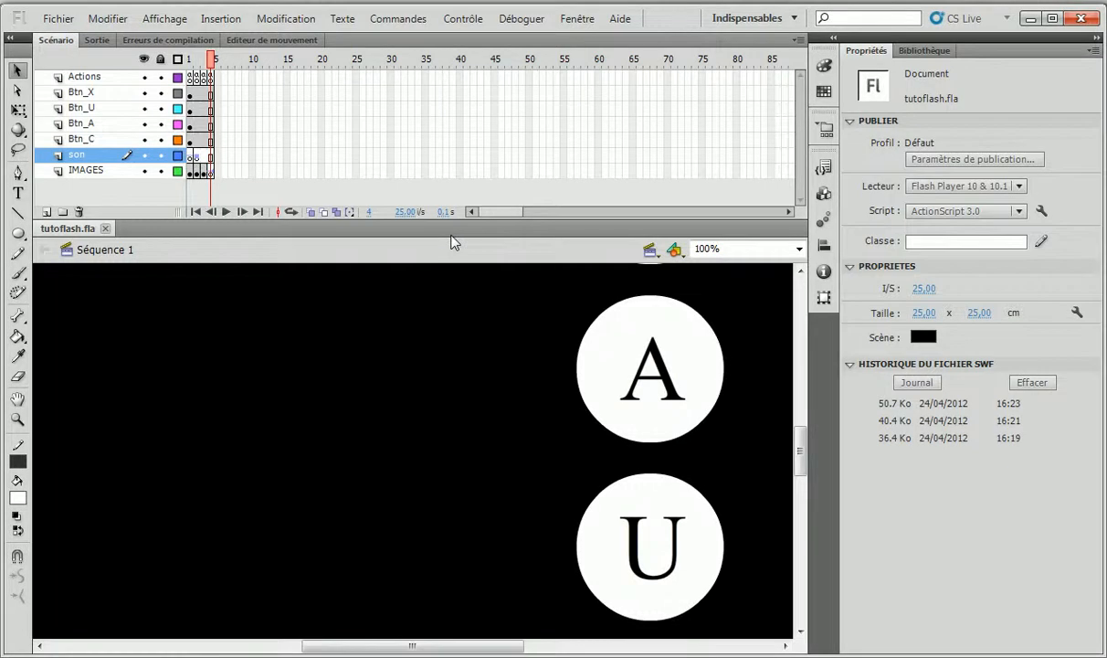
key(ctrl+Return)
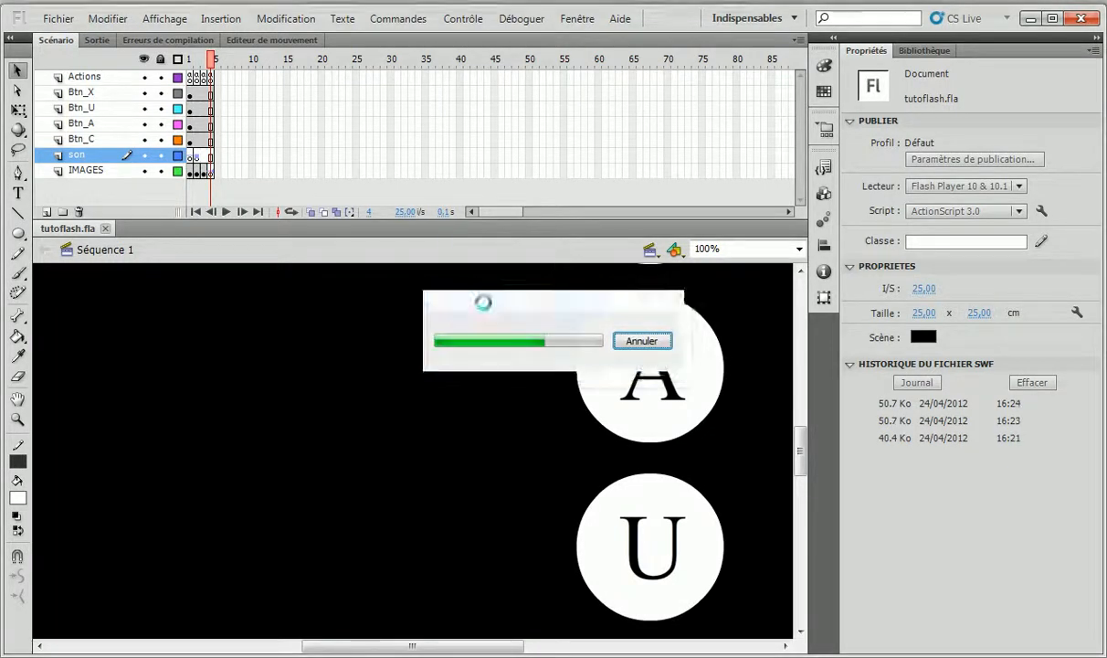
key(ctrl+w)
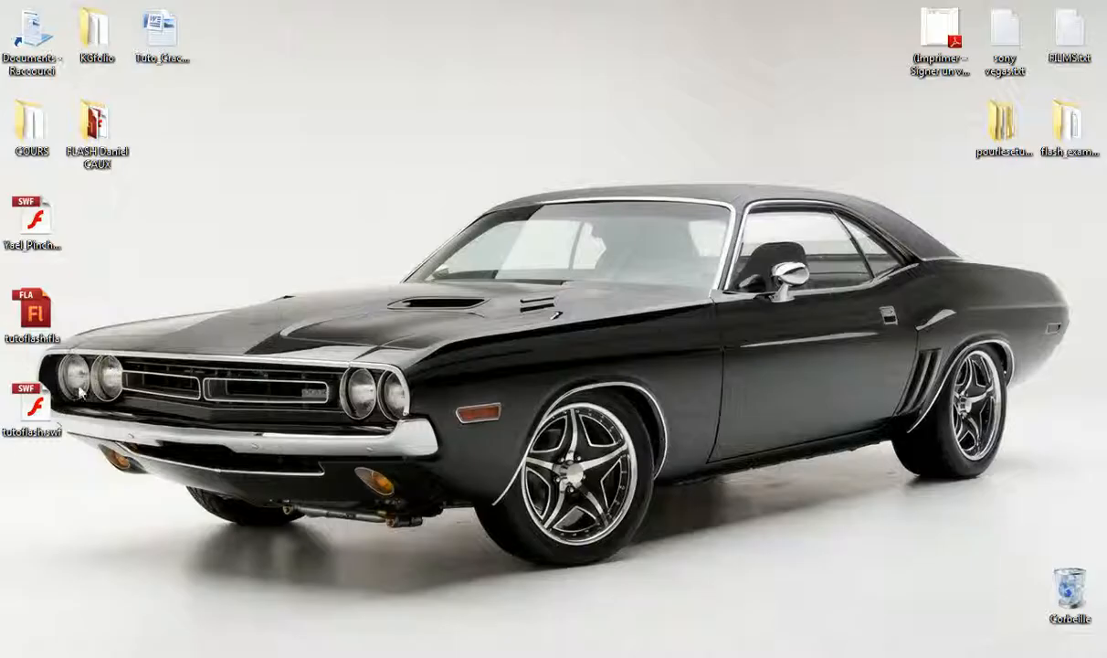